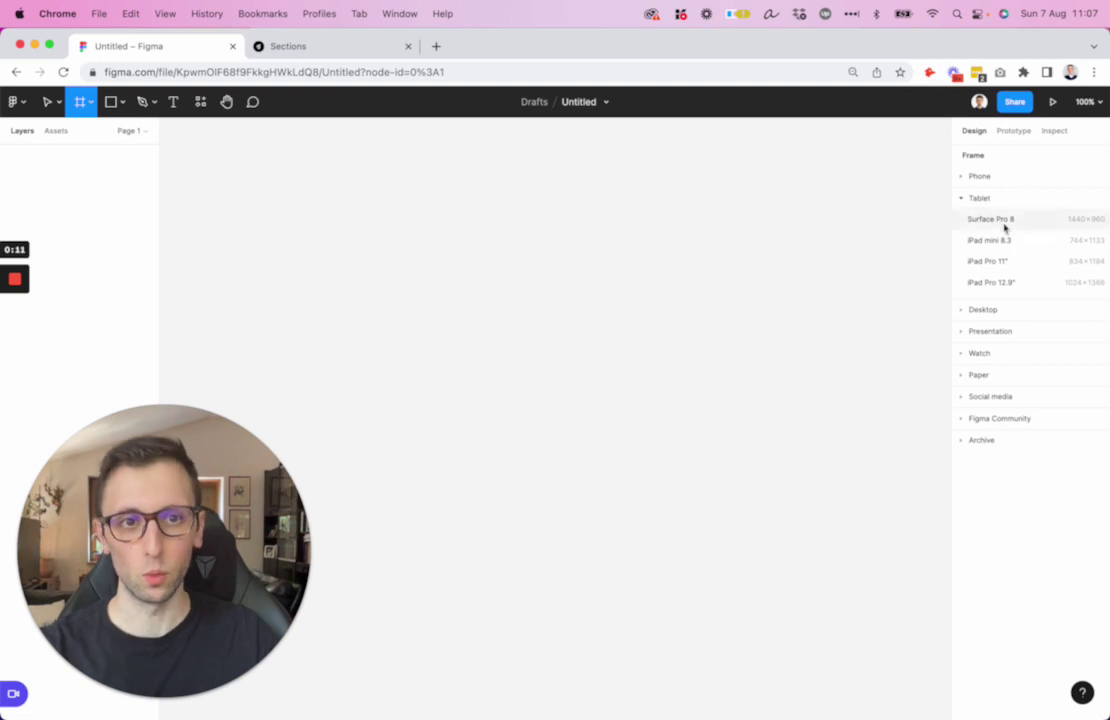
Create a 1440×1024 Desktop frame named Desktop - 1 on the canvas and select it
left_click(984, 309)
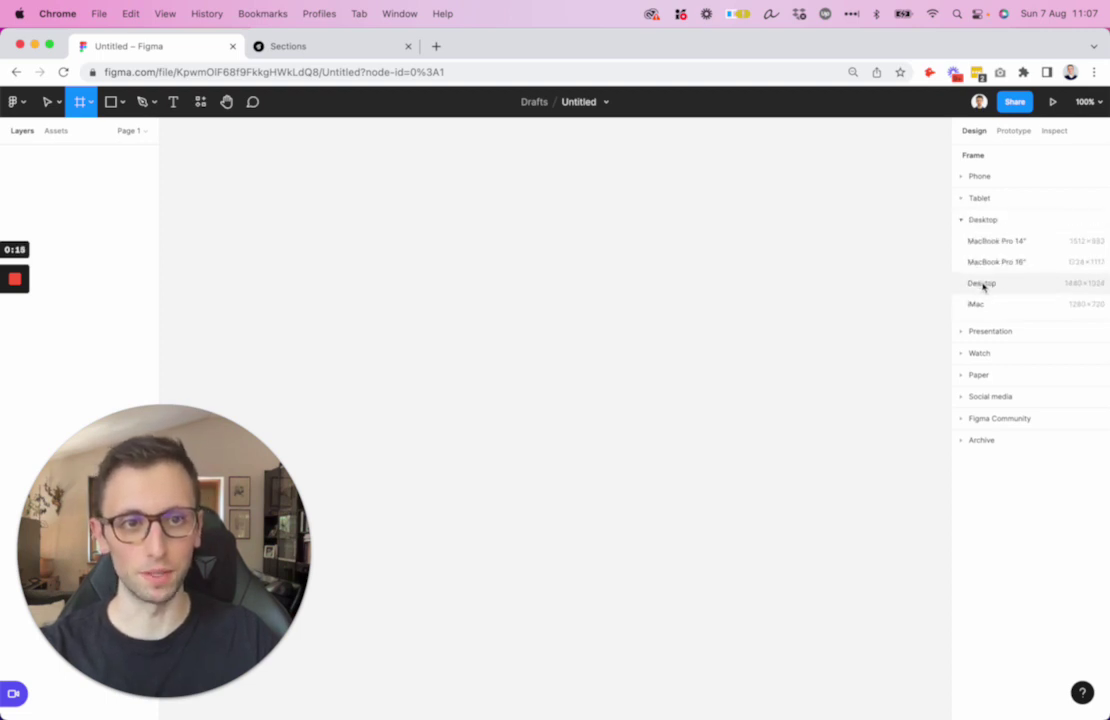
left_click(982, 287)
scroll(602, 216, "down", 3)
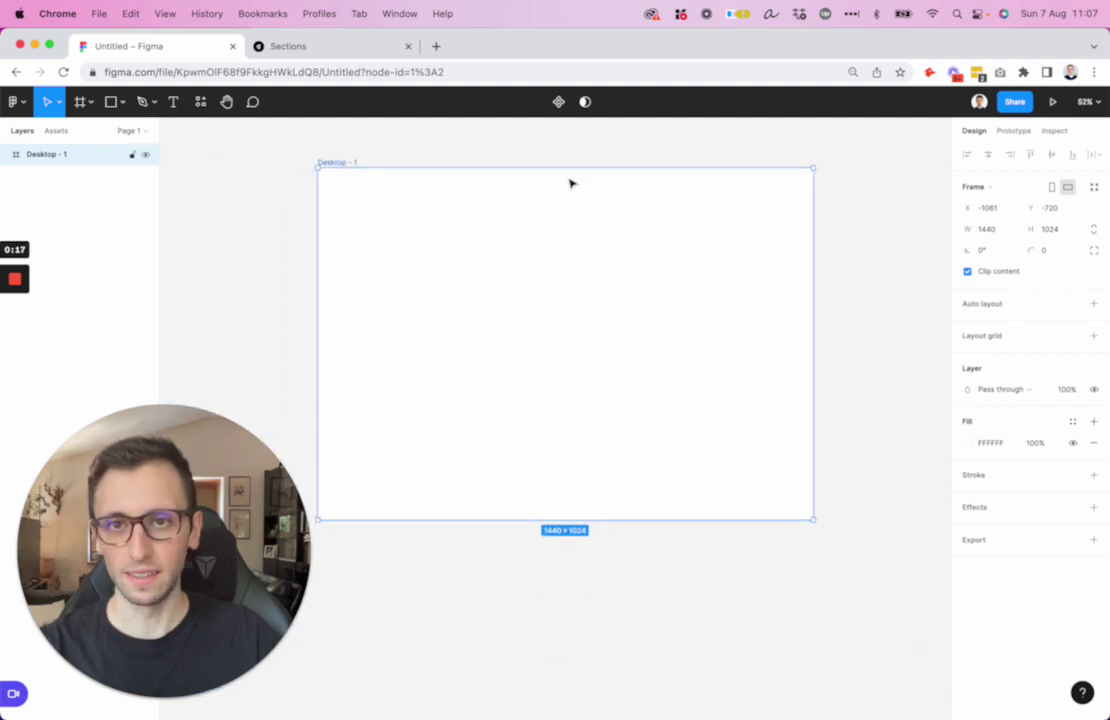
left_click(404, 146)
scroll(421, 171, "up", 2)
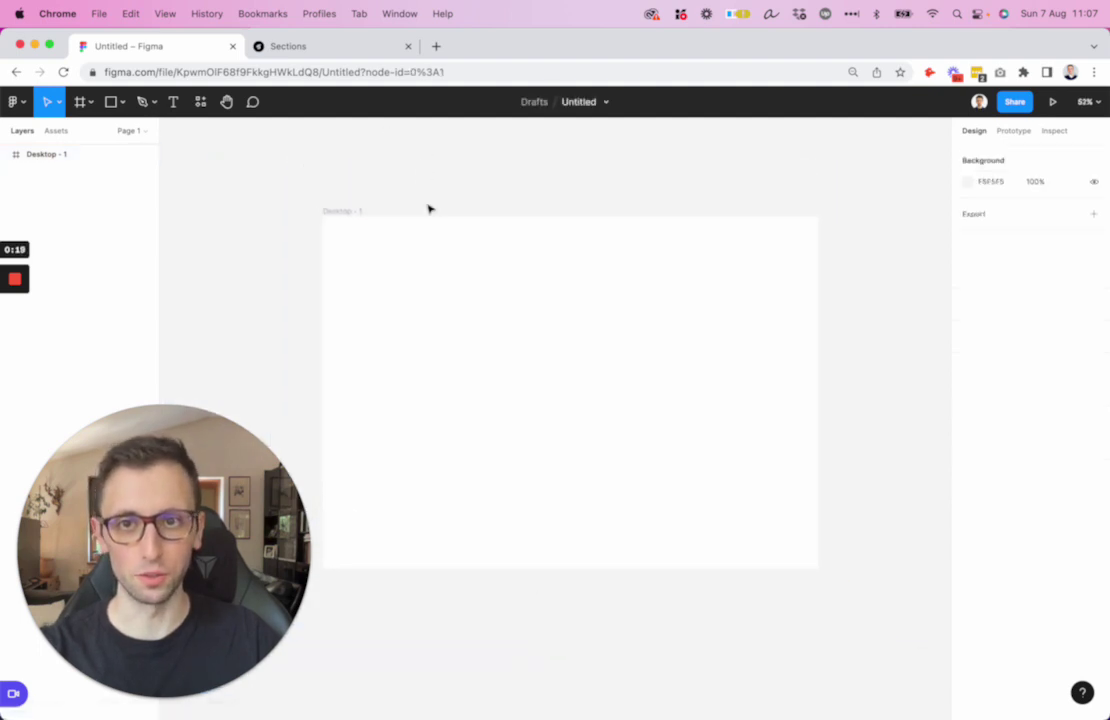
left_click(347, 212)
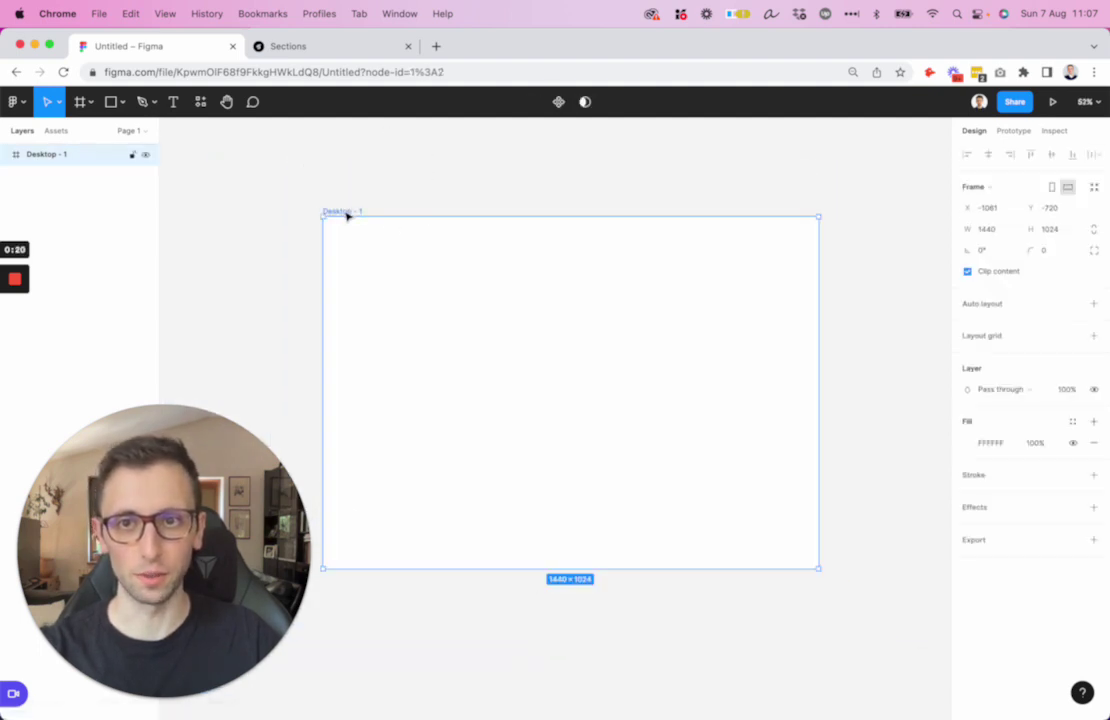
Add a layout grid to Desktop - 1 and make it a 12-column grid
left_click(1001, 338)
left_click(968, 358)
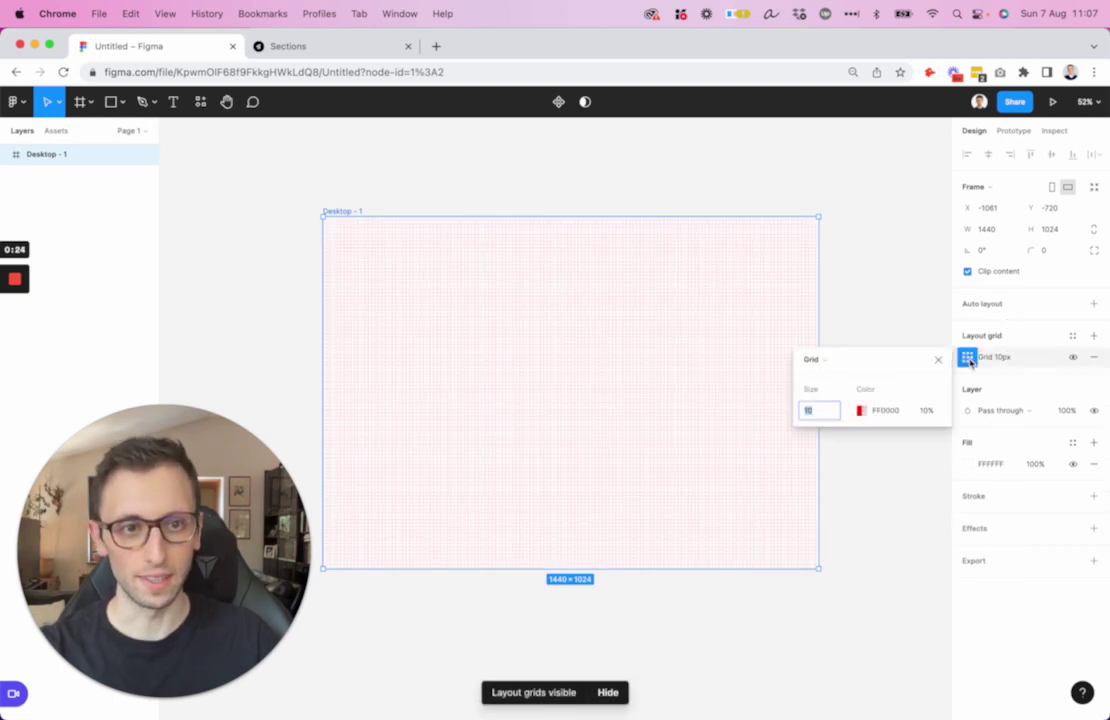
left_click(829, 362)
left_click(833, 377)
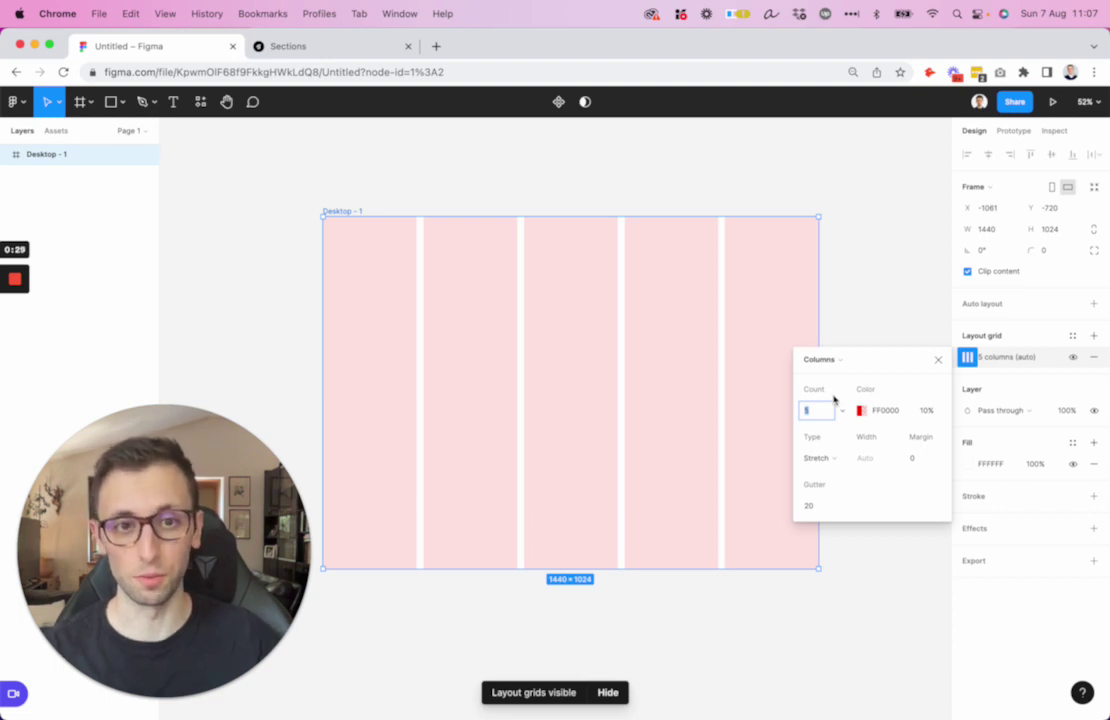
type("15")
key("Return")
key("Down")
key("Down")
key("Down")
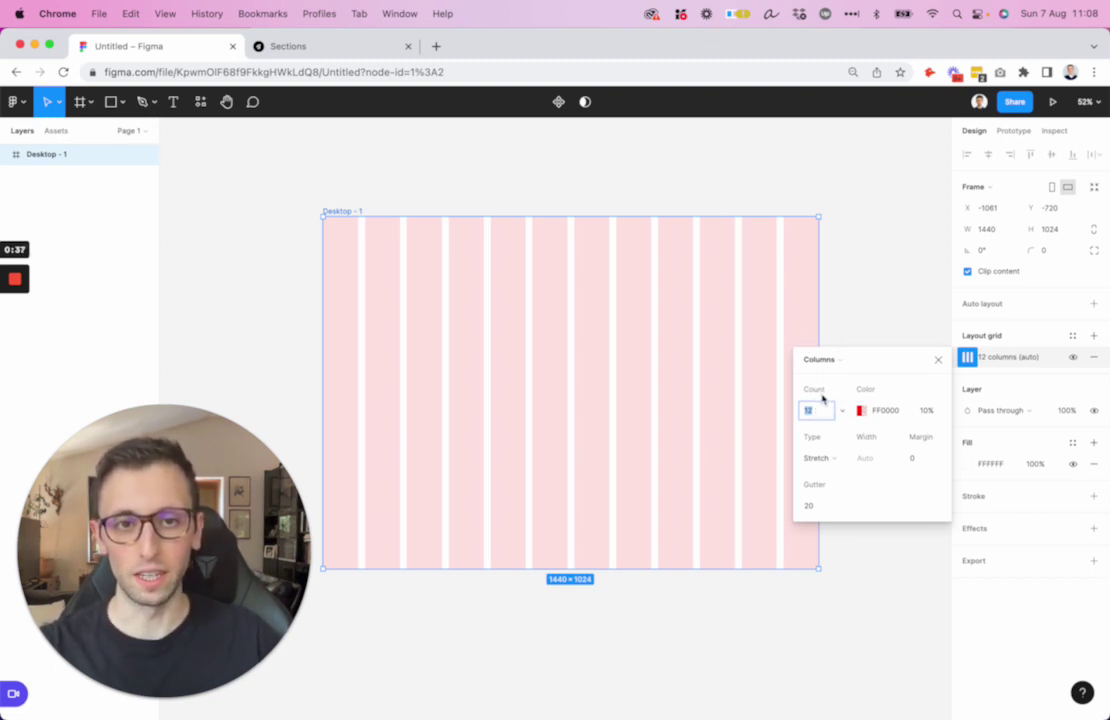
Set the grid colour to near-white E4EBF0, with a 20 gutter and 140 margin
left_click(862, 411)
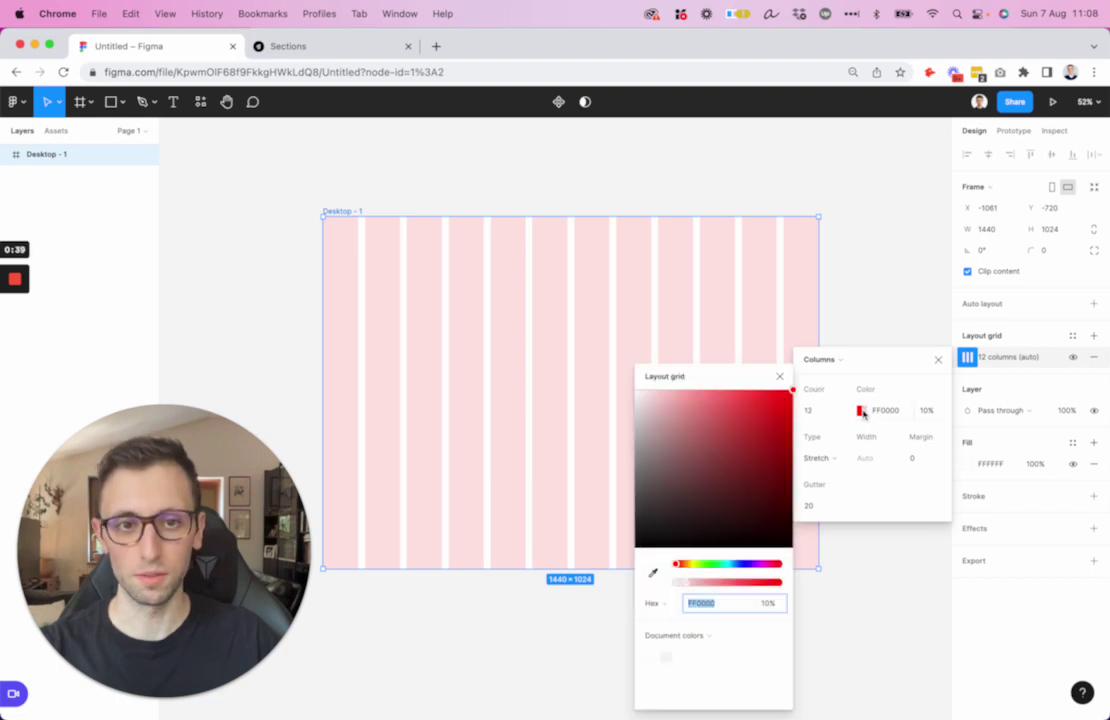
left_click(741, 565)
left_click_drag(741, 568, 738, 566)
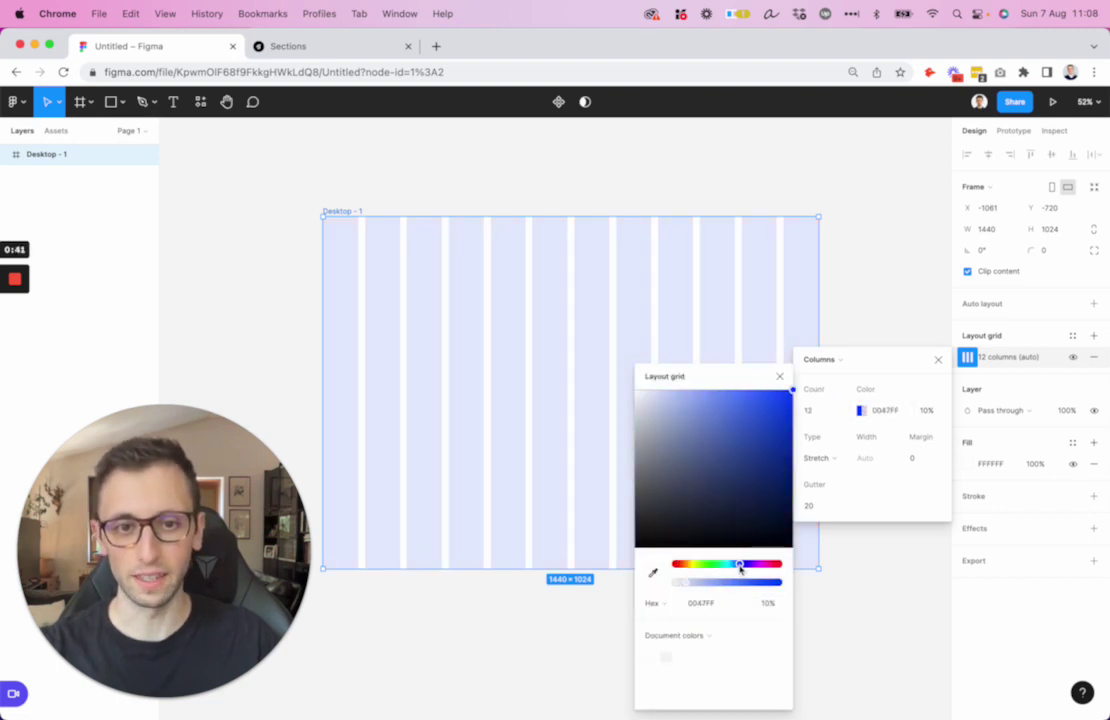
left_click_drag(641, 397, 644, 407)
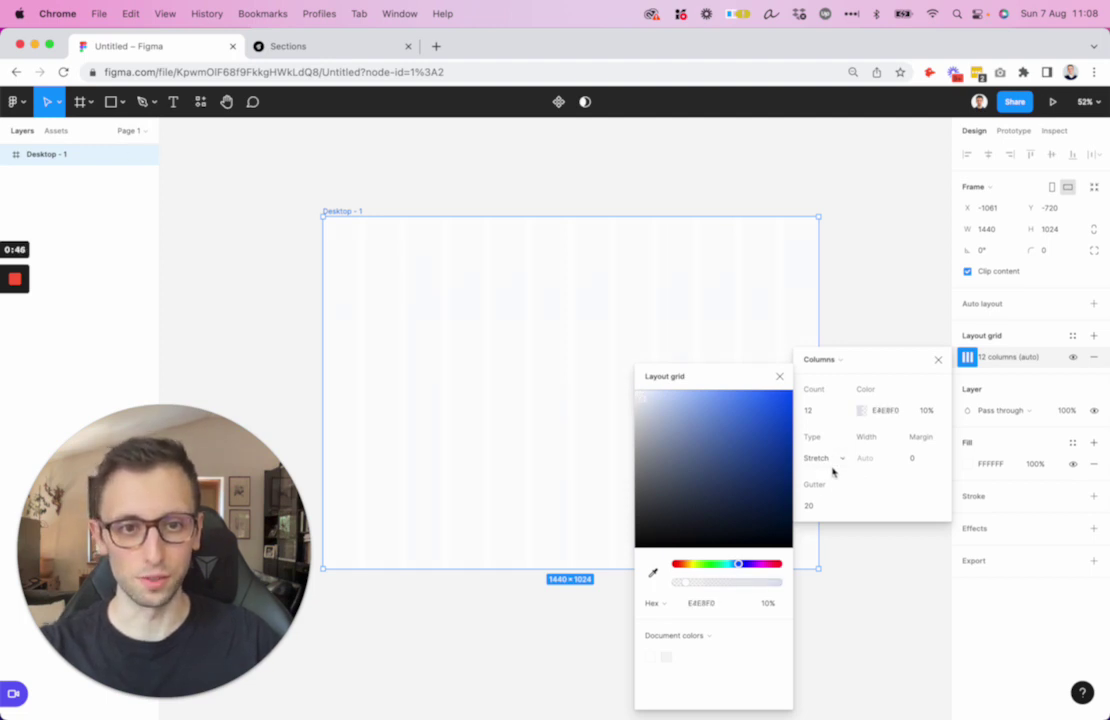
left_click(818, 505)
left_click(913, 457)
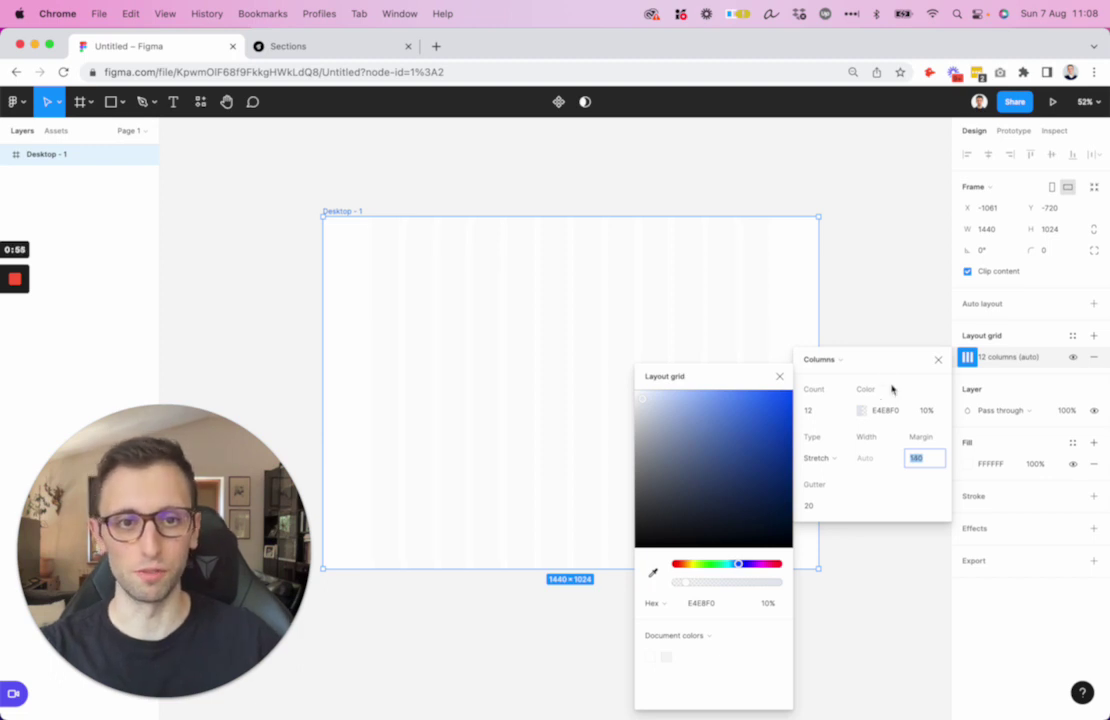
left_click(780, 376)
left_click(939, 362)
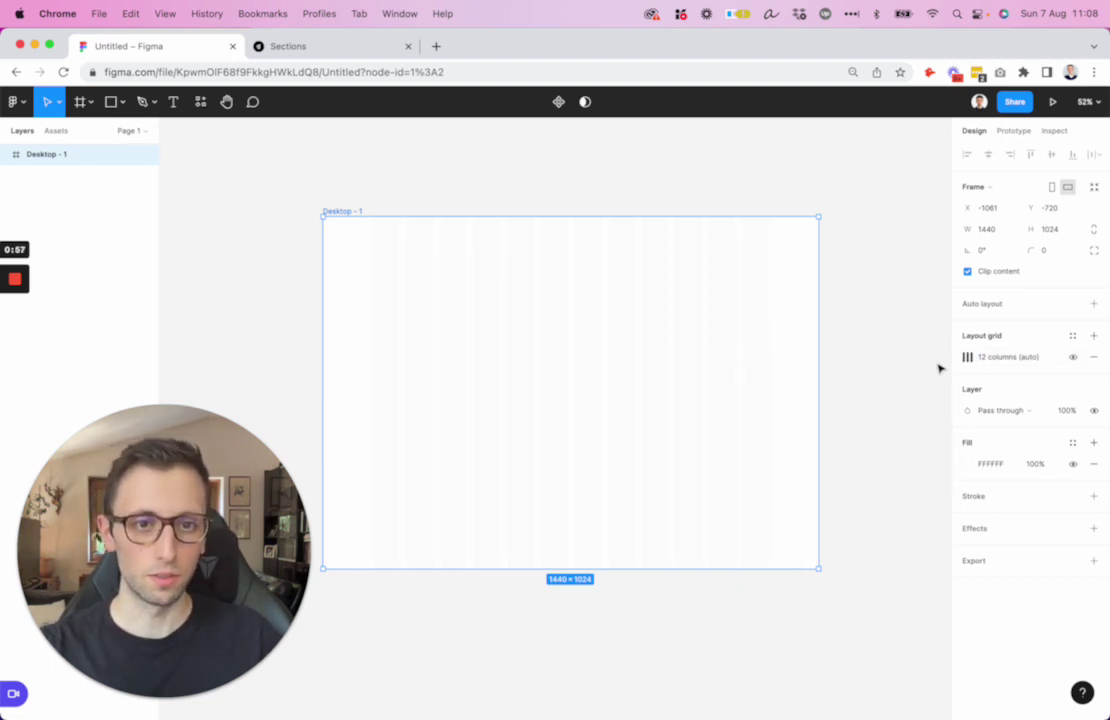
Draw a 275×544 rectangle, duplicate it into four cards 20 px apart, and select all four
scroll(513, 367, "up", 5)
scroll(513, 367, "down", 5)
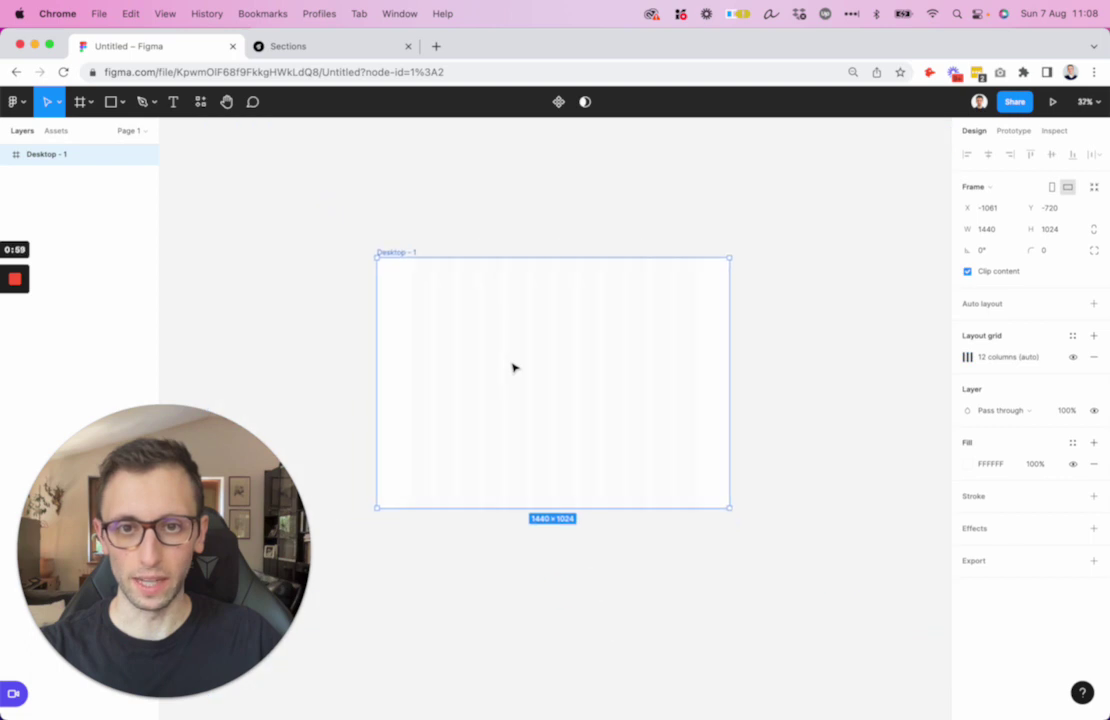
scroll(513, 367, "up", 2)
key("r")
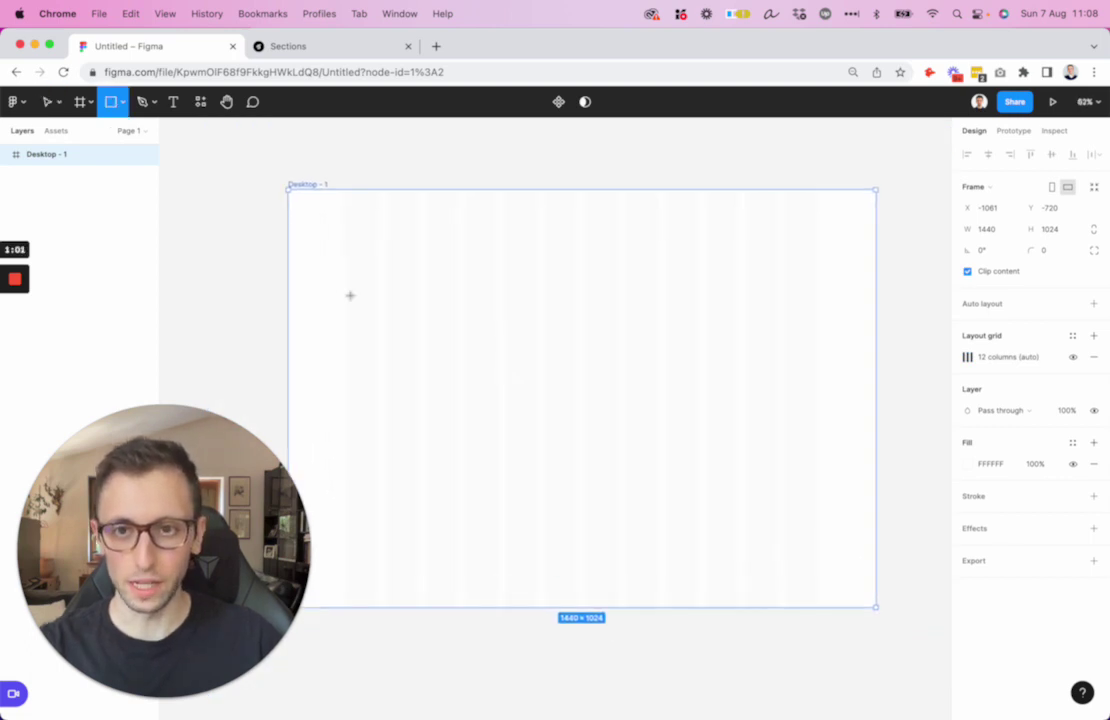
left_click_drag(345, 285, 460, 510)
left_click_drag(404, 409, 526, 407, "alt")
key("super+d")
key("super+d")
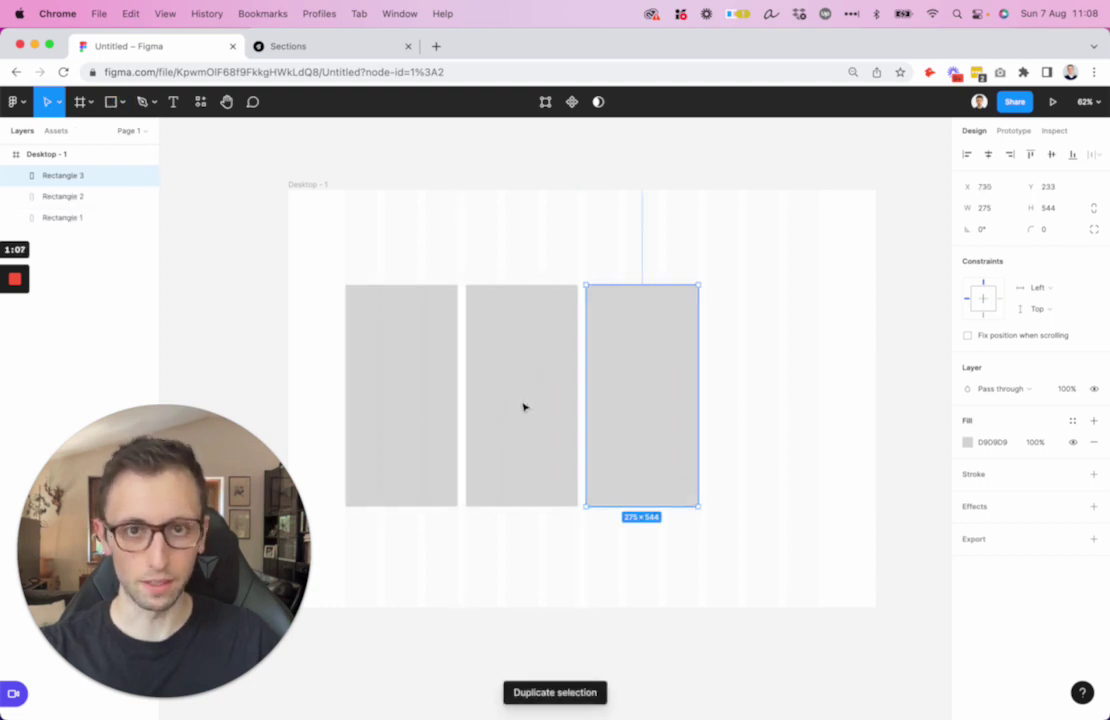
left_click(830, 265)
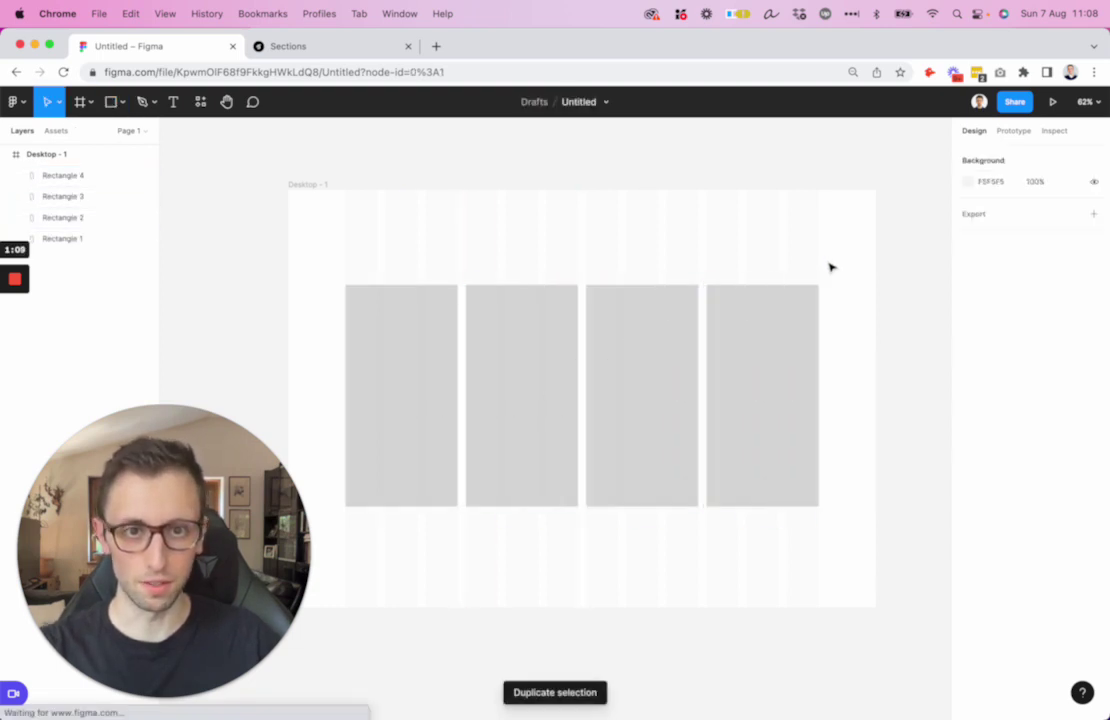
left_click_drag(828, 262, 390, 437)
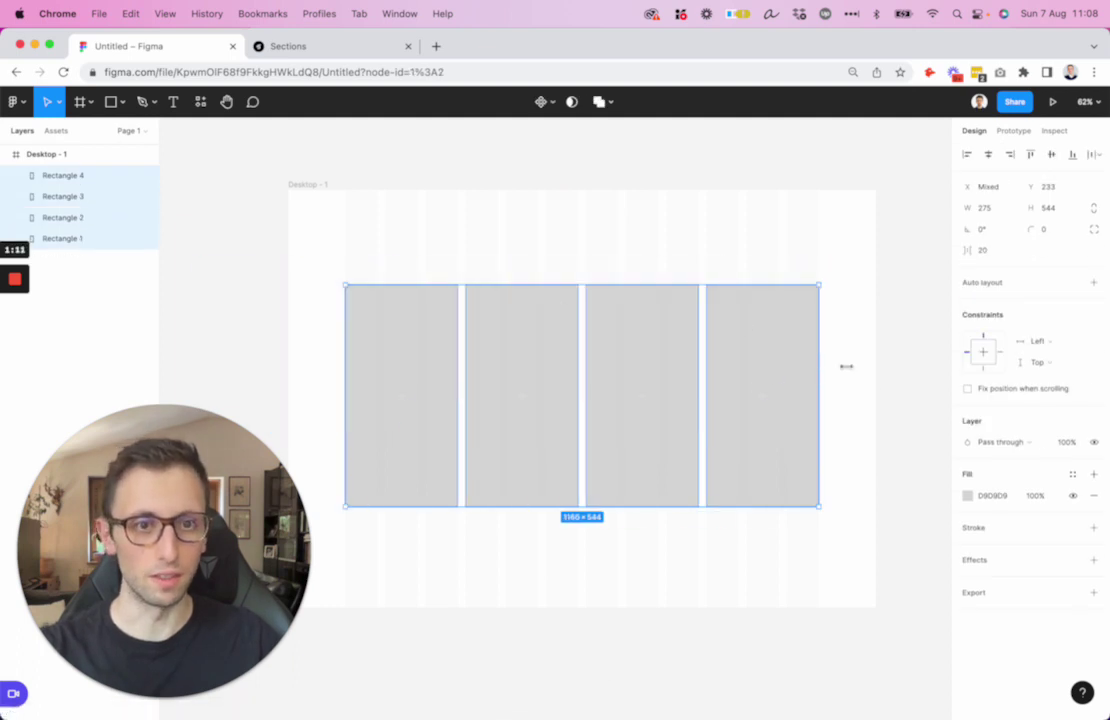
Fill the four rectangles with white FFFFFF
left_click(966, 497)
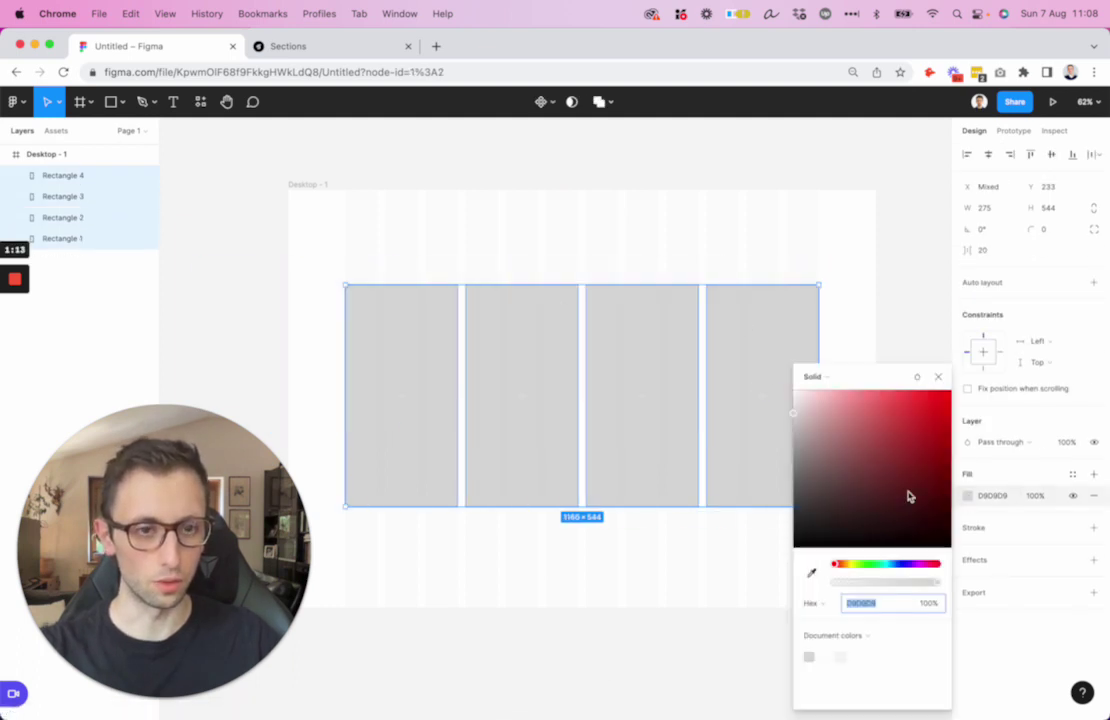
left_click_drag(906, 495, 690, 280)
left_click(976, 528)
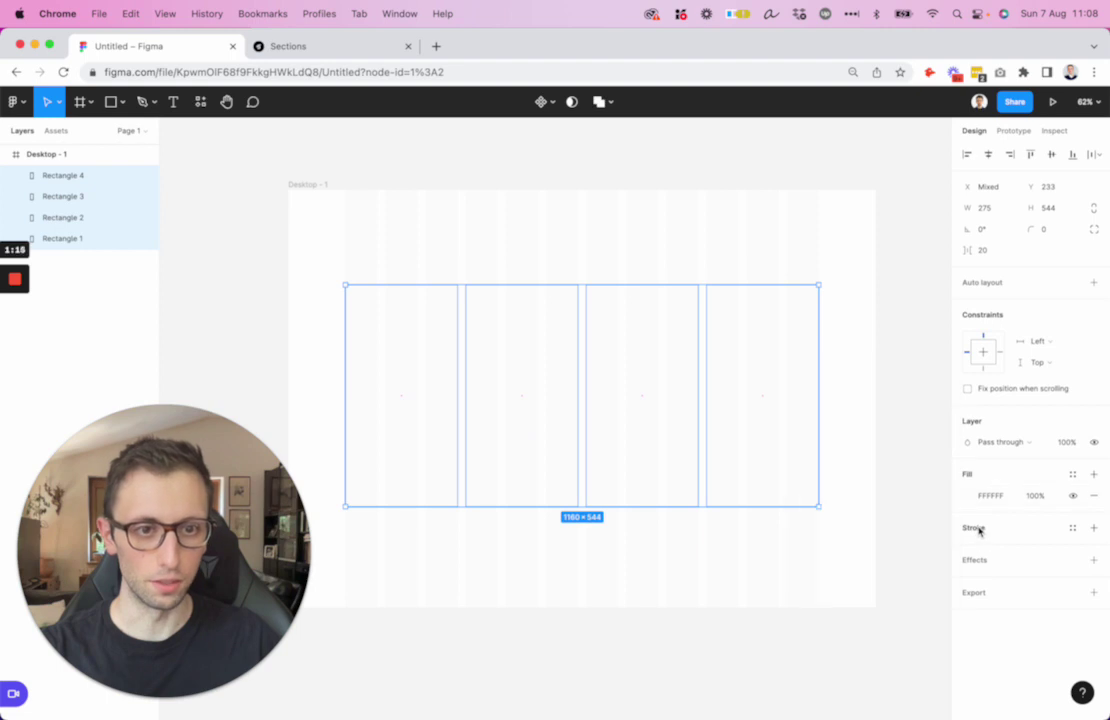
Give the cards a pale blue-grey E5E6F0 outline
left_click(980, 528)
left_click(969, 547)
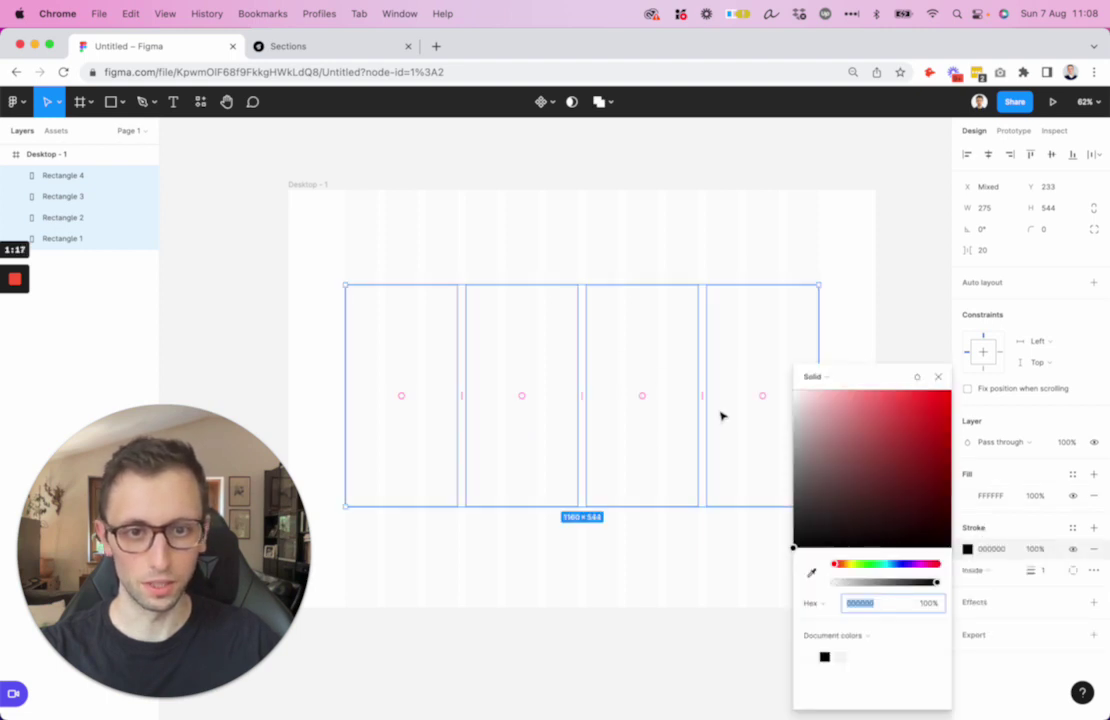
scroll(741, 416, "up", 5)
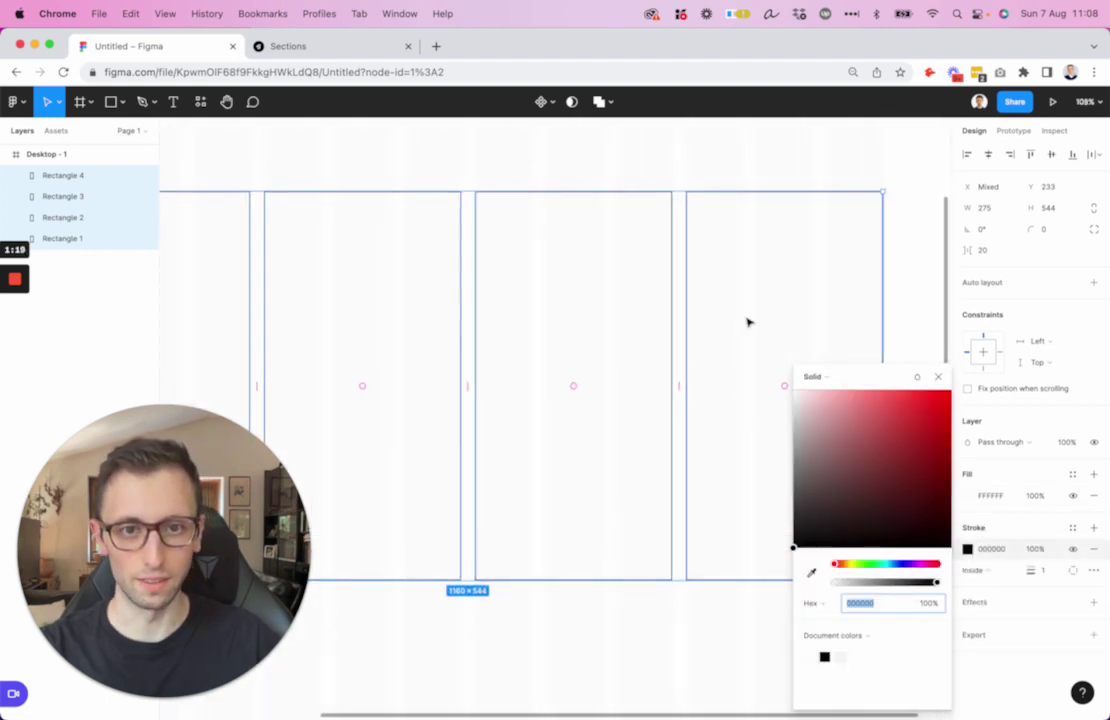
type("E1E1E1")
key("Return")
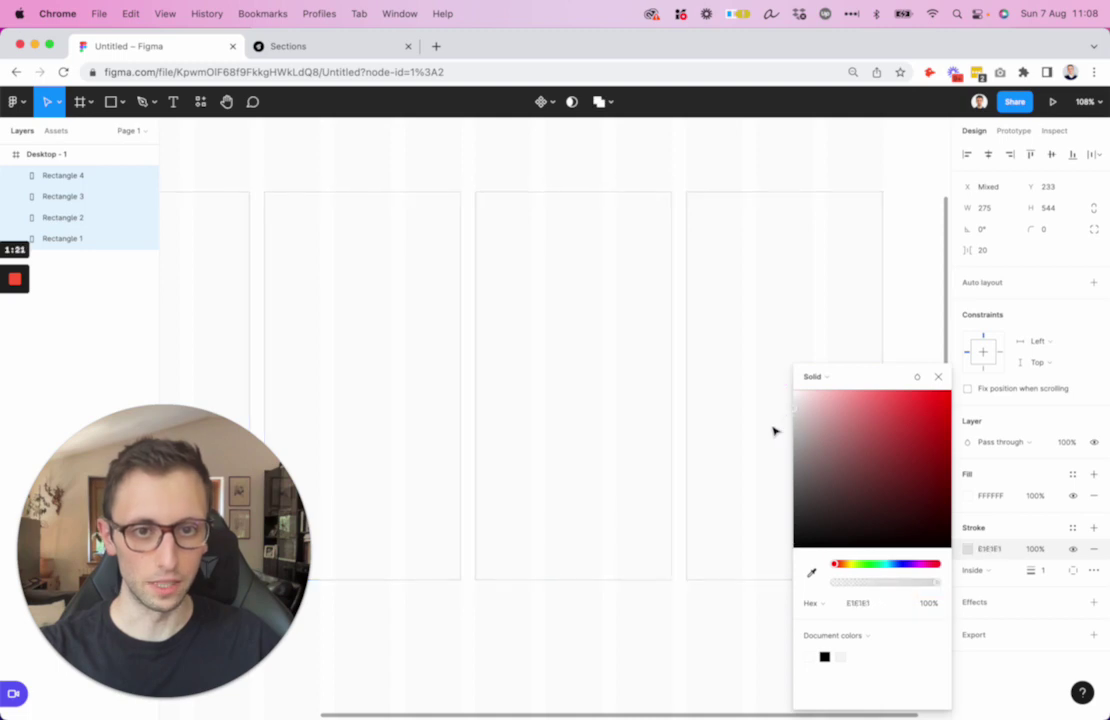
left_click(903, 566)
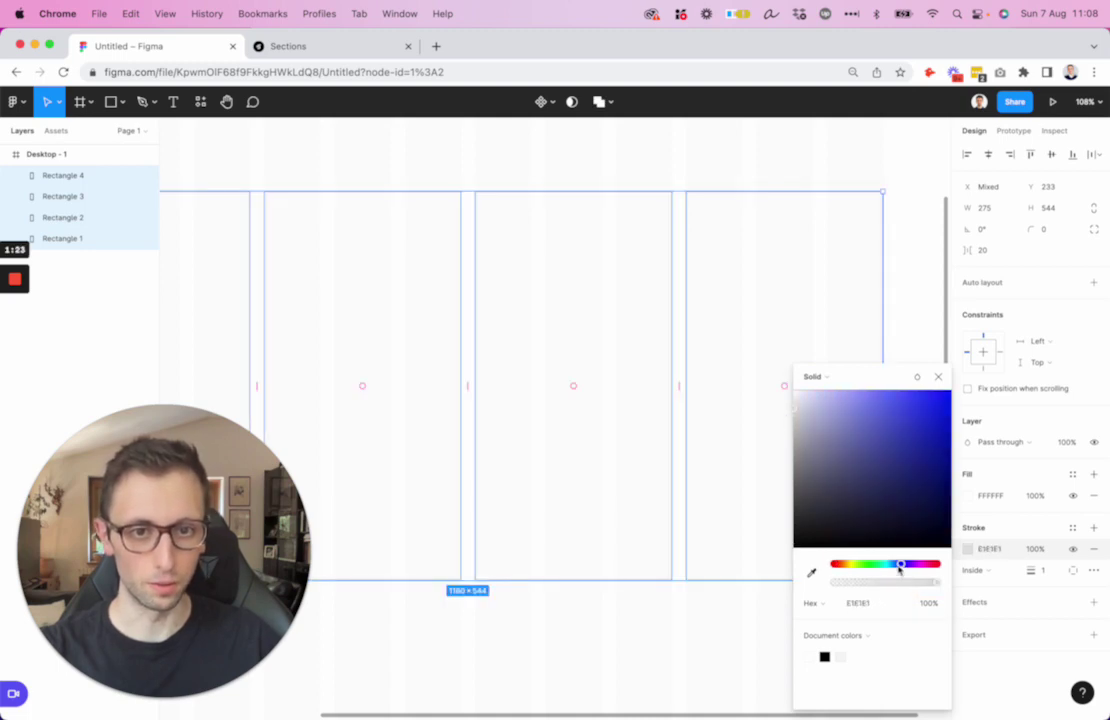
left_click_drag(800, 406, 801, 410)
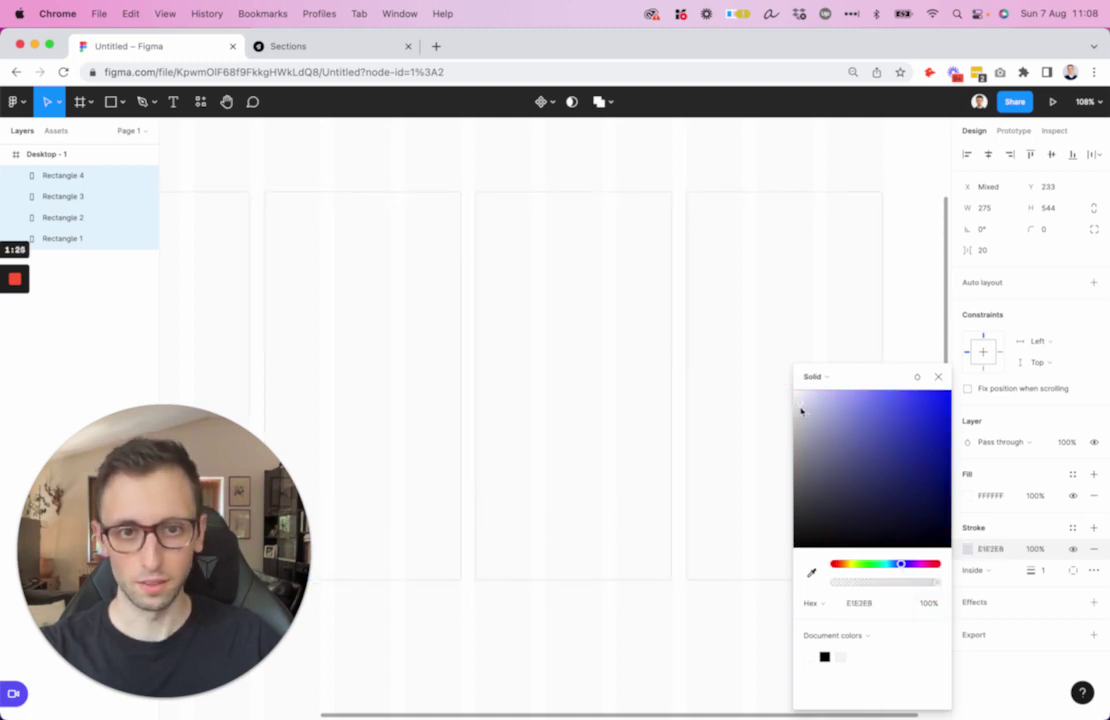
scroll(664, 312, "up", 10)
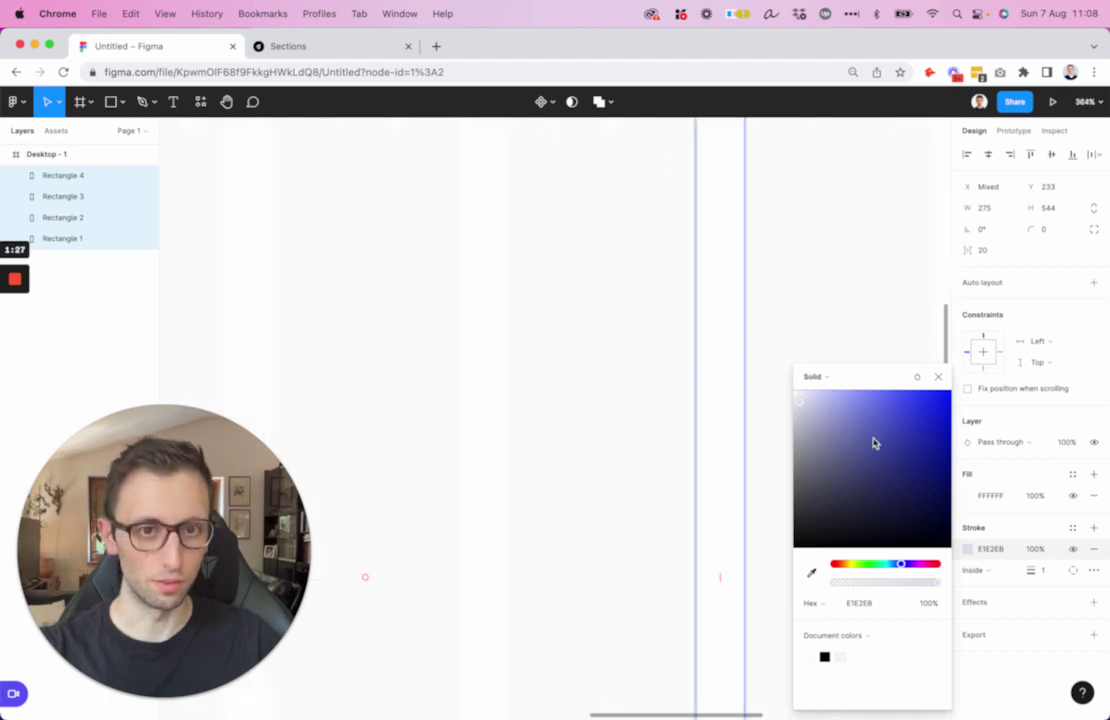
left_click_drag(799, 410, 802, 405)
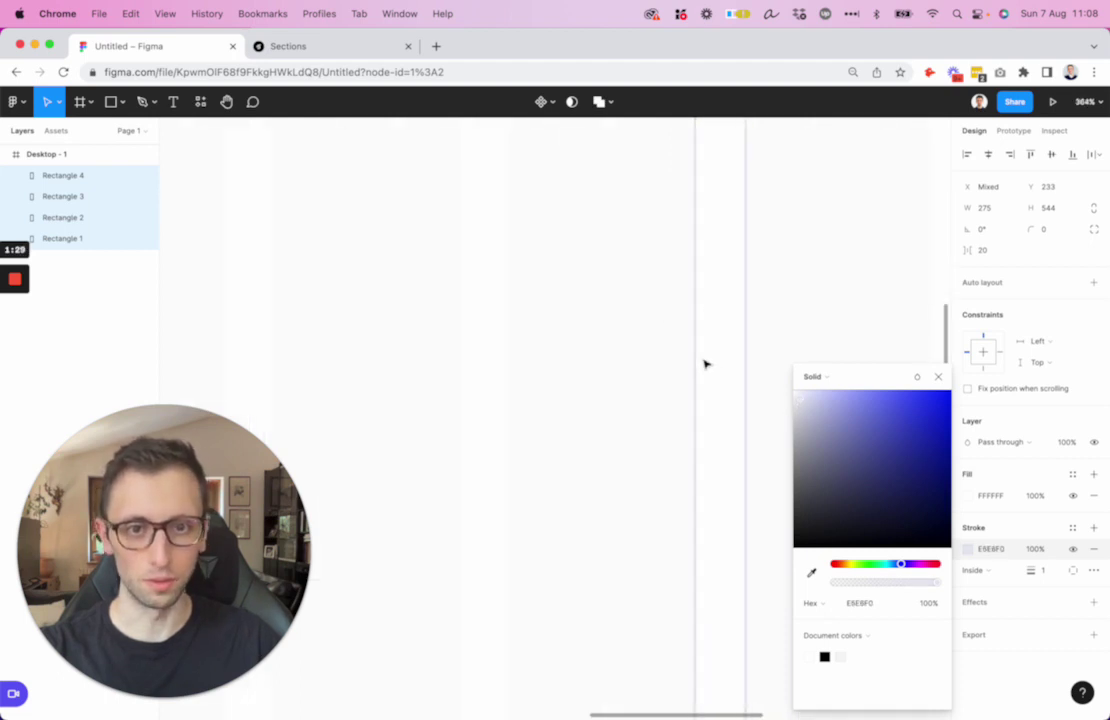
scroll(705, 365, "down", 10)
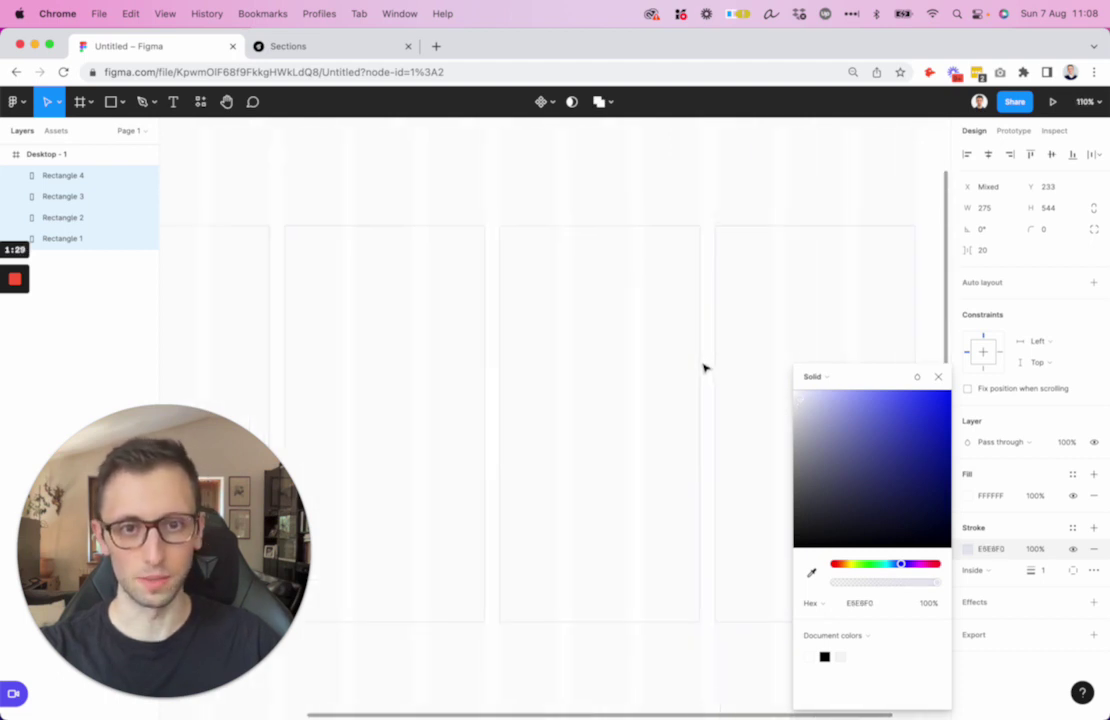
Check the outline thickness and round the cards' corners slightly
left_click(1047, 572)
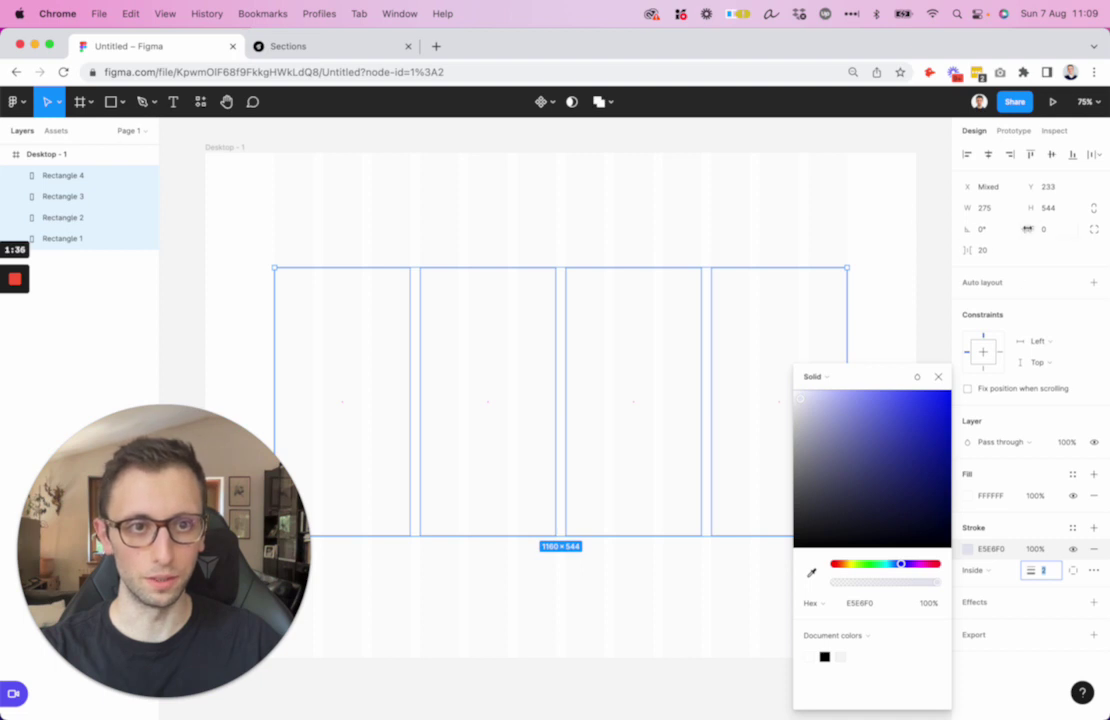
left_click_drag(1027, 229, 1056, 229)
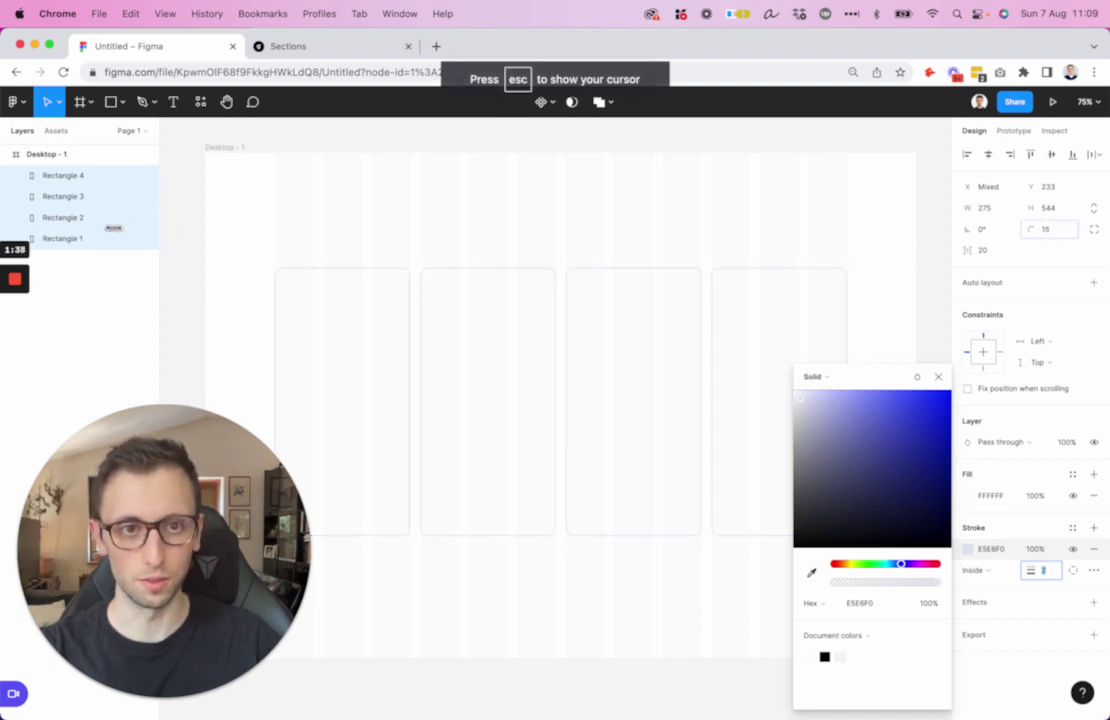
left_click_drag(113, 228, 53, 229)
Add a START text label inside the first card
left_click(474, 192)
scroll(473, 191, "left", 5)
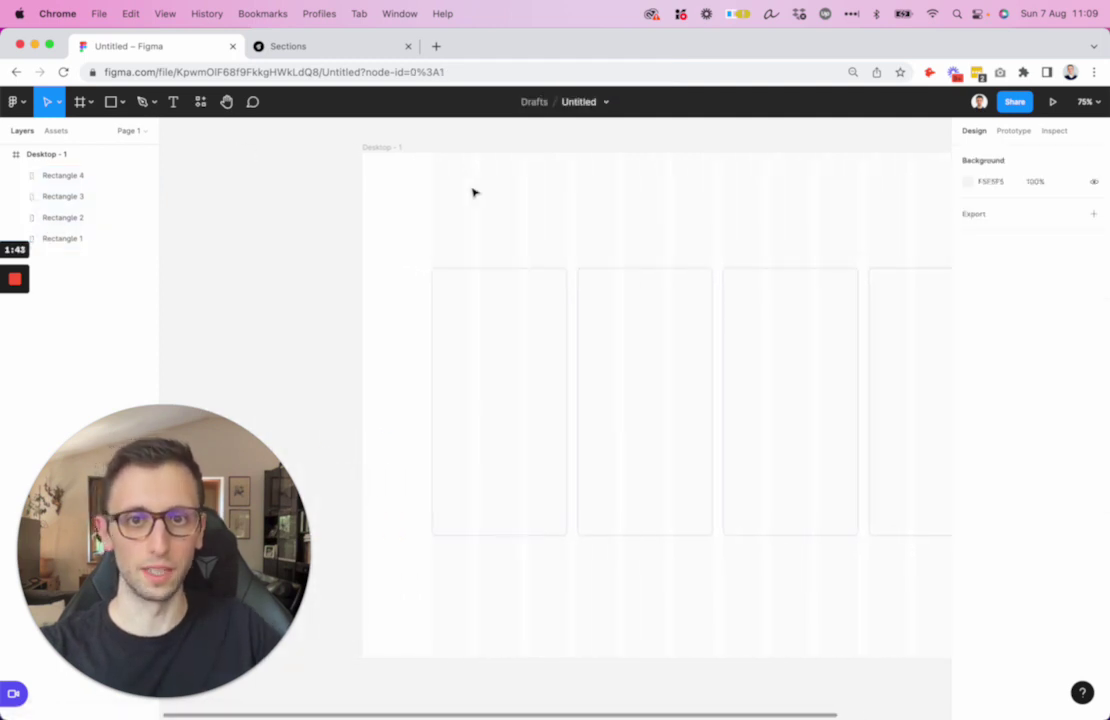
scroll(508, 280, "up", 3)
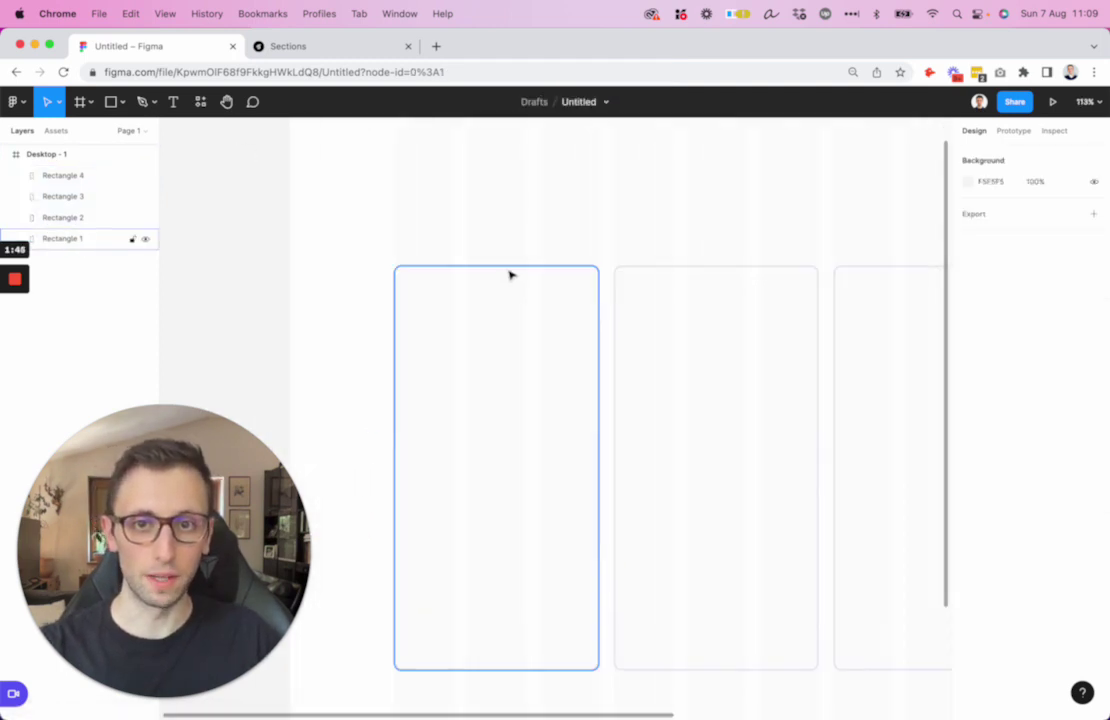
scroll(509, 278, "down", 3)
scroll(500, 262, "up", 2)
scroll(489, 250, "up", 2)
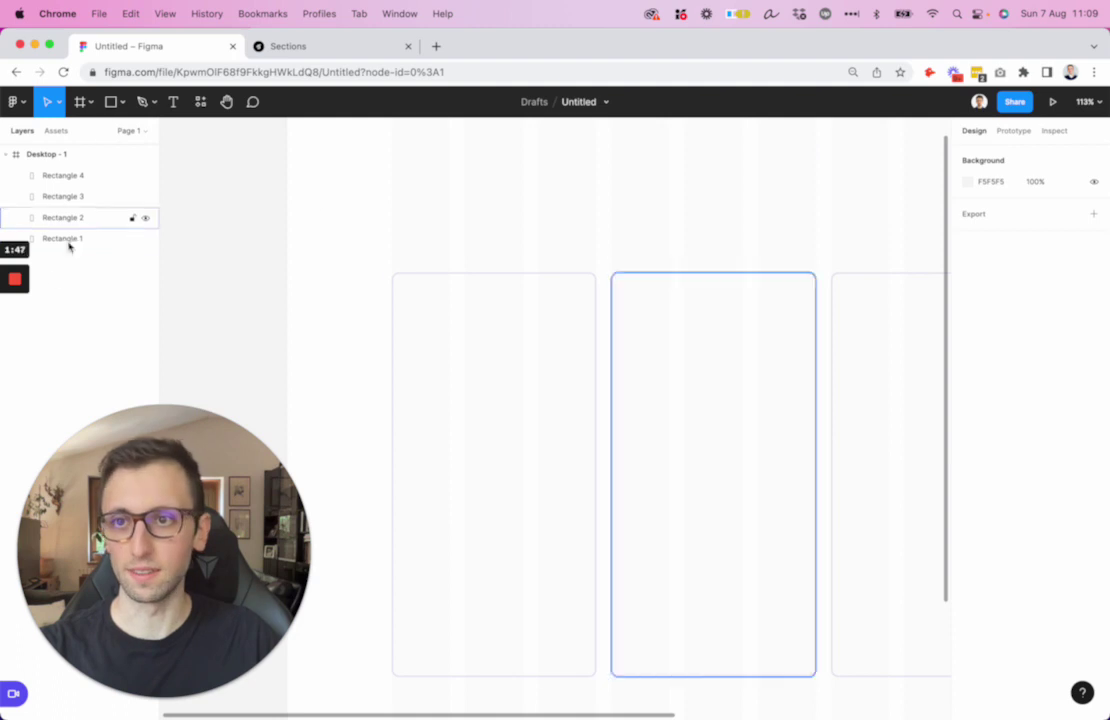
left_click(168, 104)
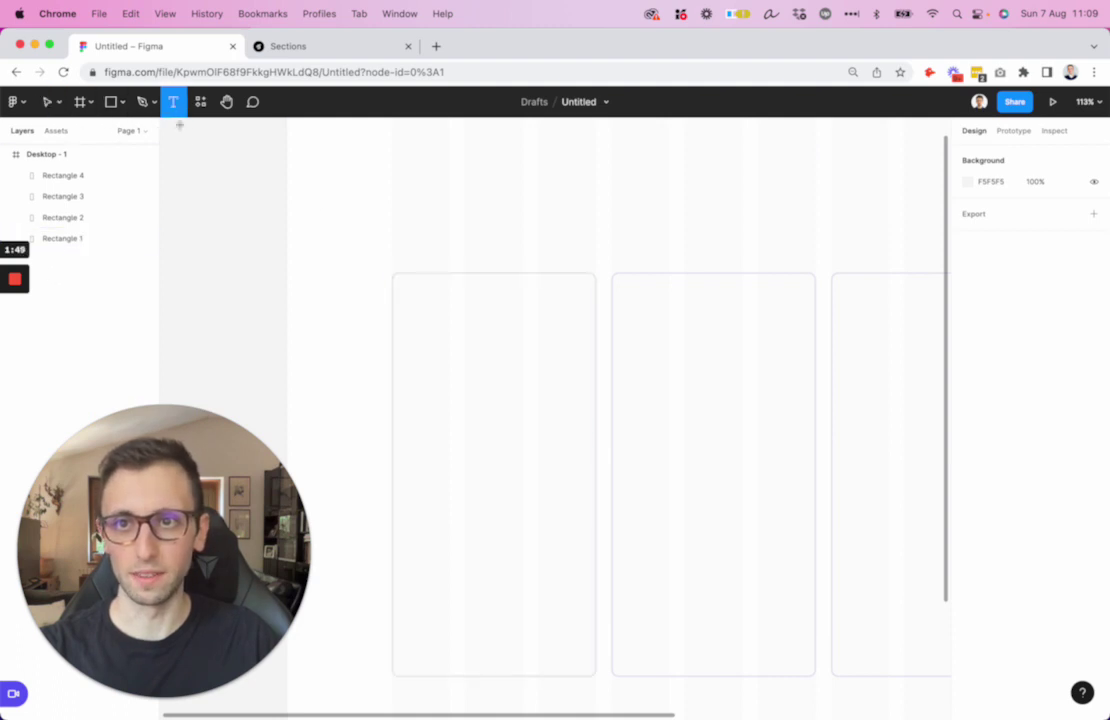
left_click(410, 295)
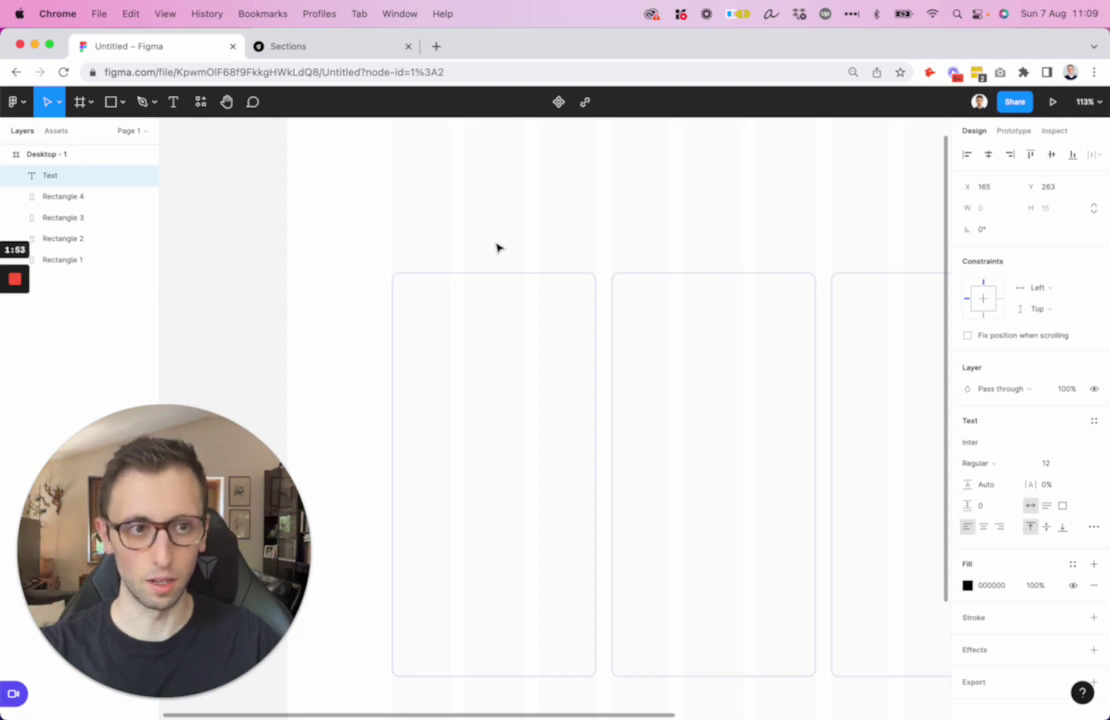
type("START")
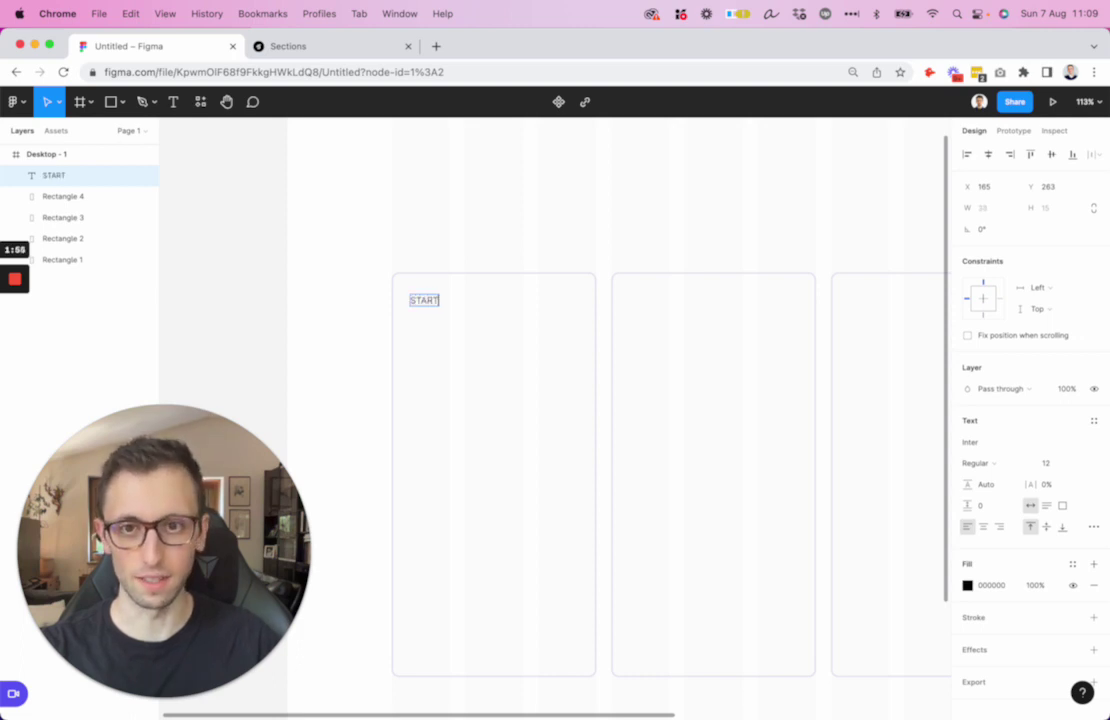
key("Escape")
Make START bold at font size 13 and nudge it into position
key("super+b")
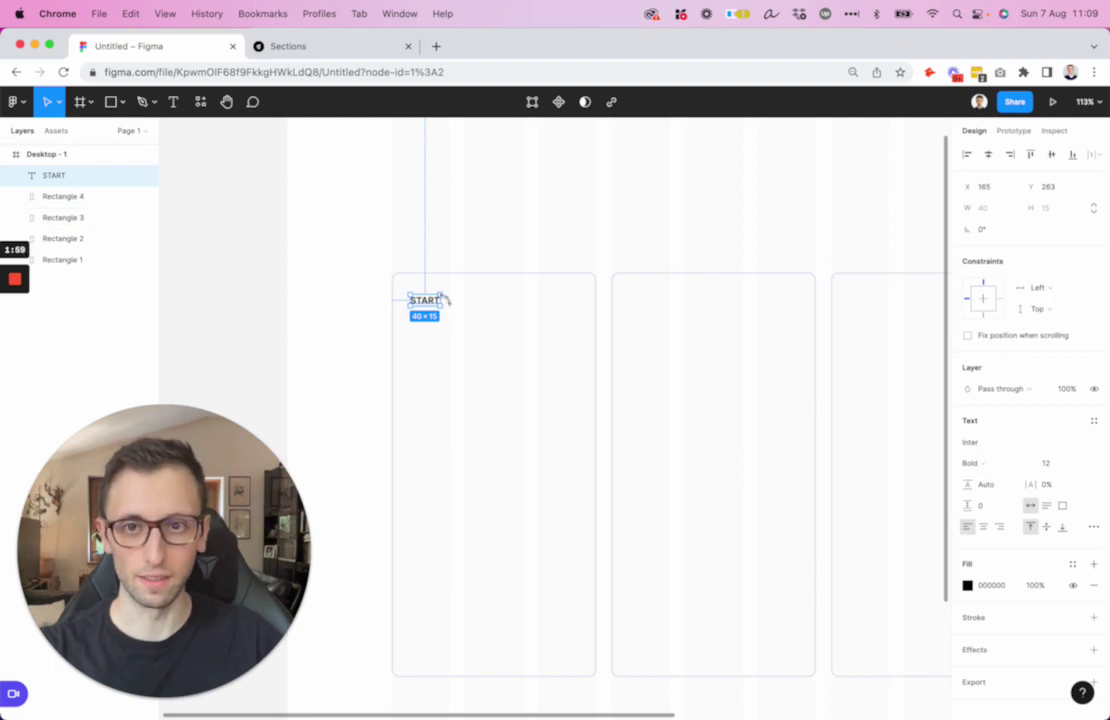
left_click_drag(433, 302, 436, 310)
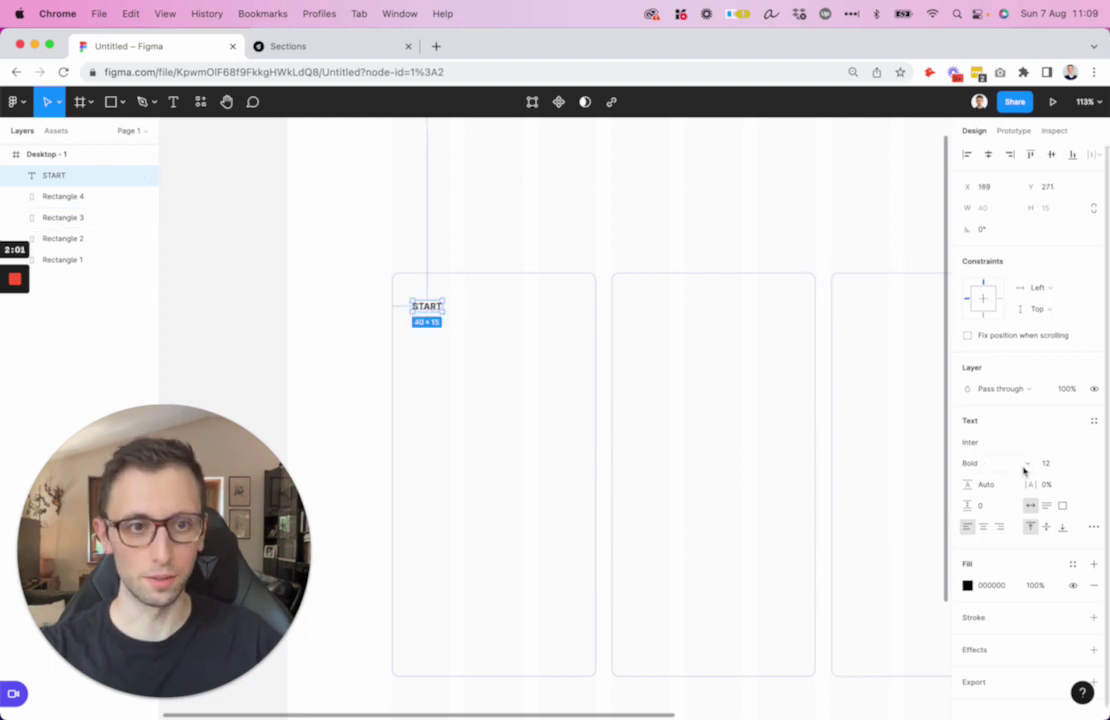
left_click(1055, 468)
key("Up")
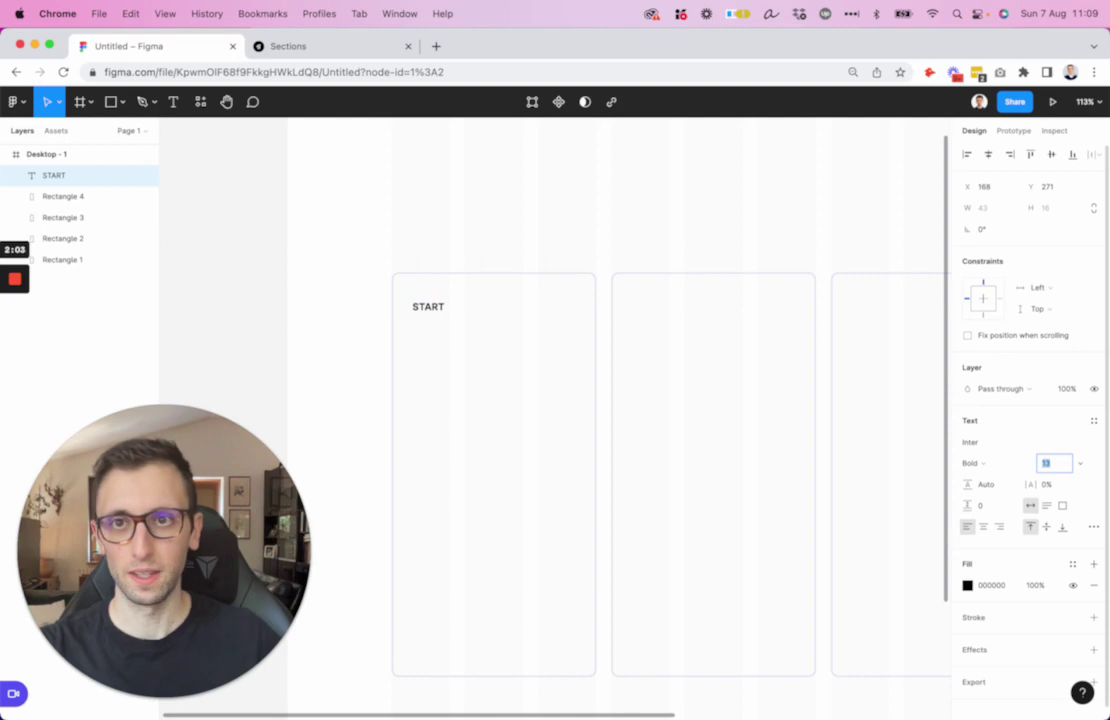
View the ls.graphics Sections kit in Chrome and browse its pricing, blog and form layouts
left_click(337, 47)
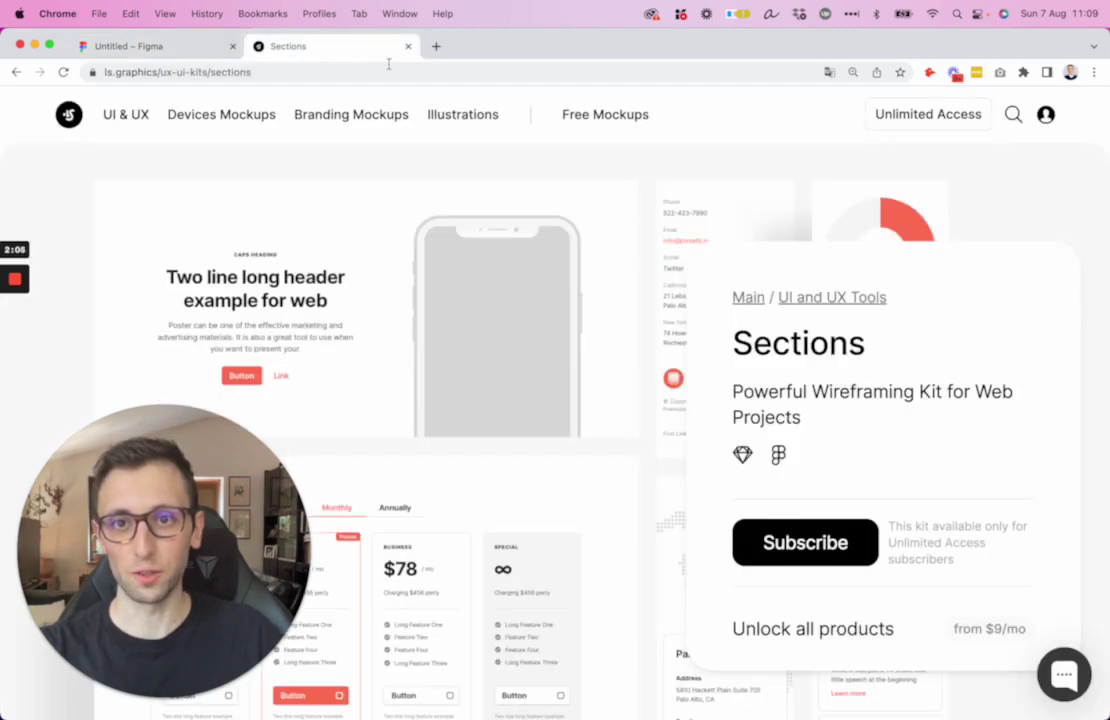
scroll(609, 265, "down", 3)
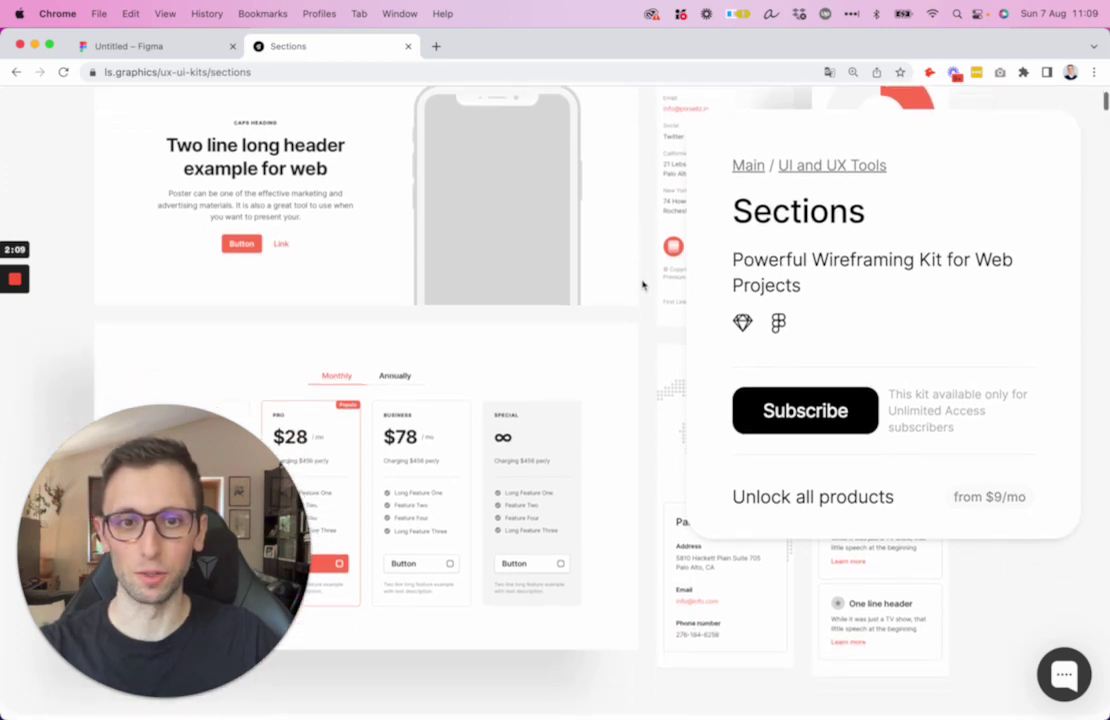
scroll(660, 245, "down", 10)
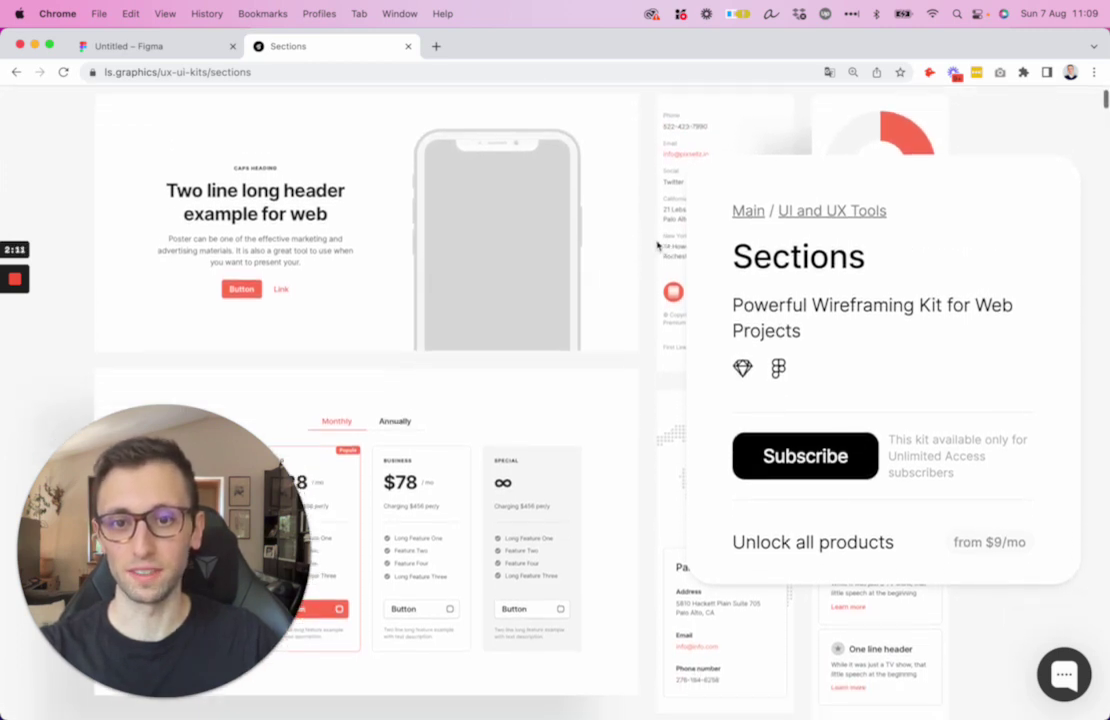
scroll(680, 220, "down", 12)
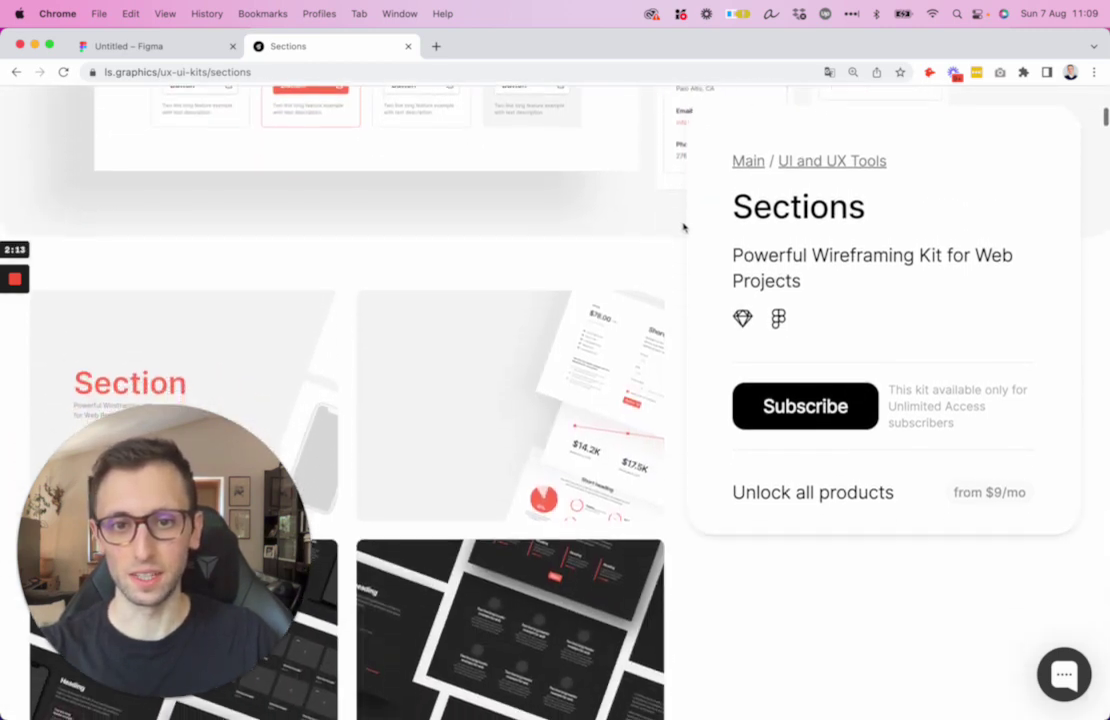
scroll(683, 229, "down", 6)
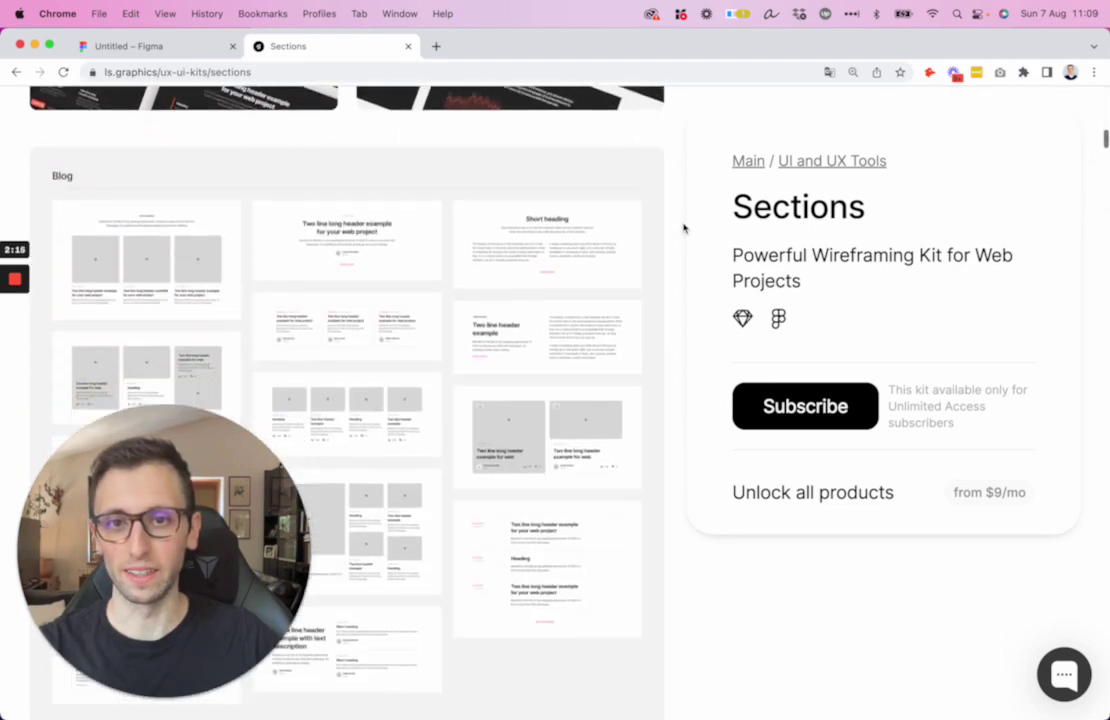
scroll(671, 276, "down", 12)
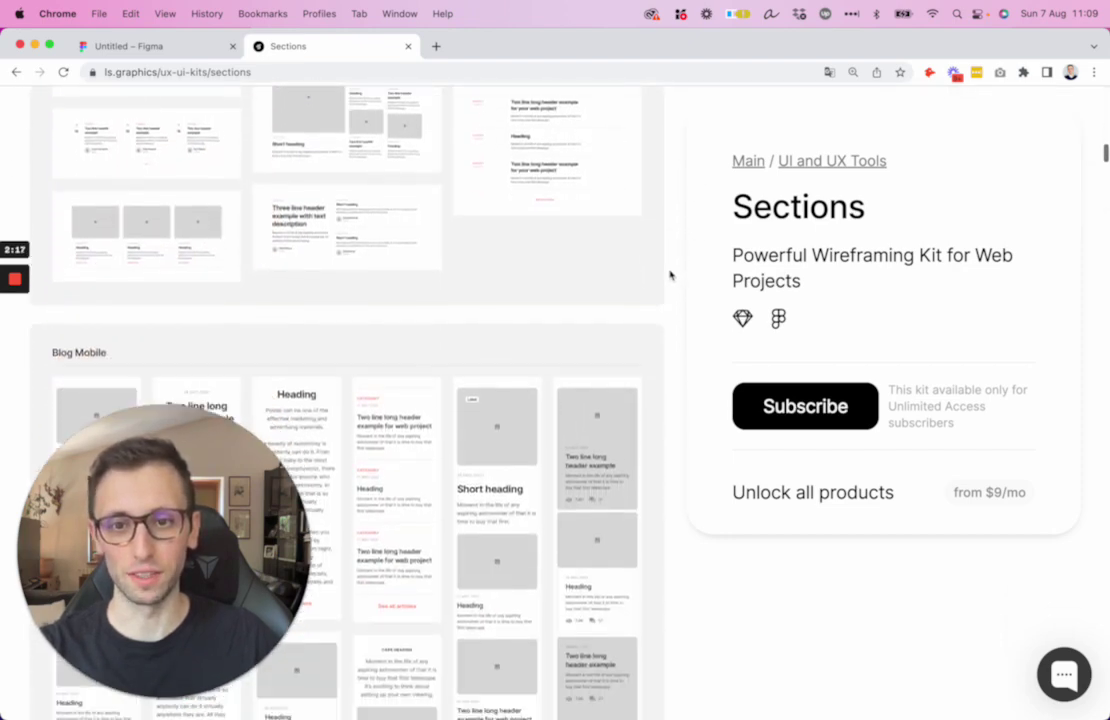
scroll(677, 268, "down", 20)
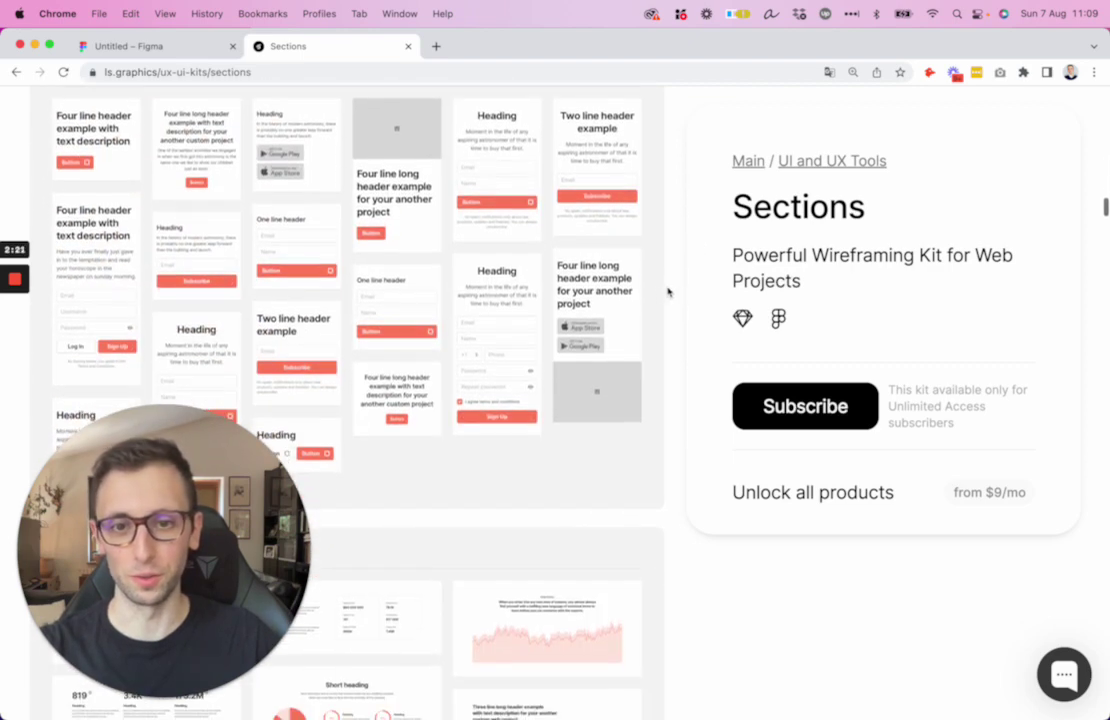
scroll(668, 291, "down", 2)
scroll(668, 291, "down", 6)
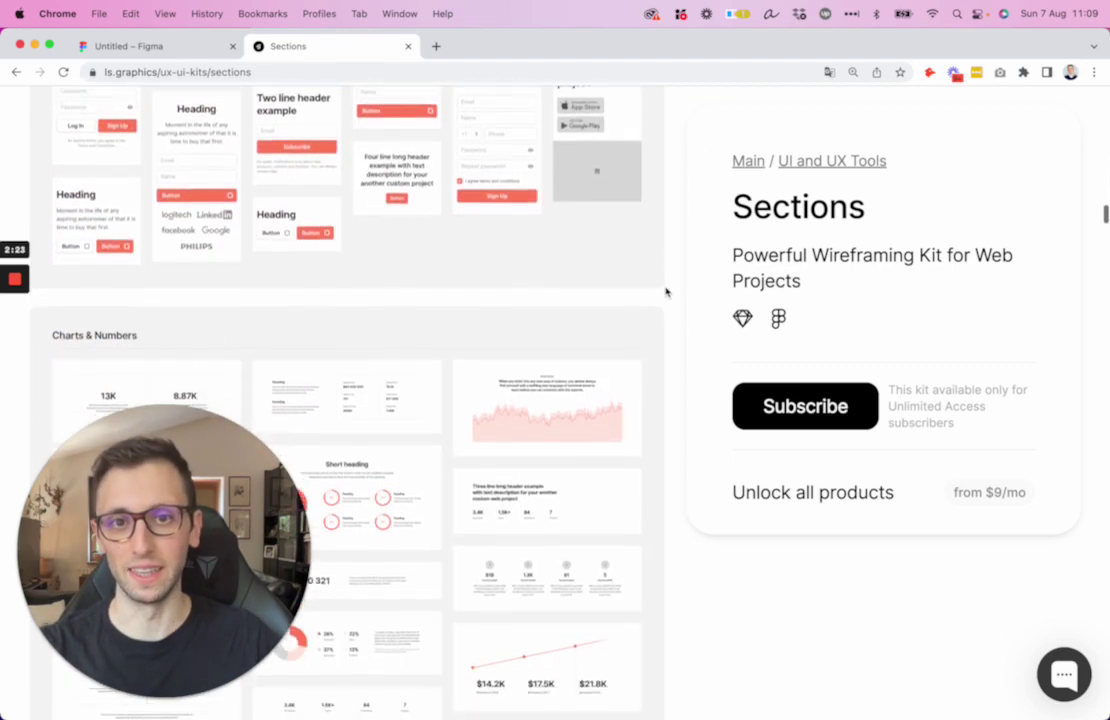
Duplicate the START label below itself and retype the copy as 'Free'
left_click(173, 50)
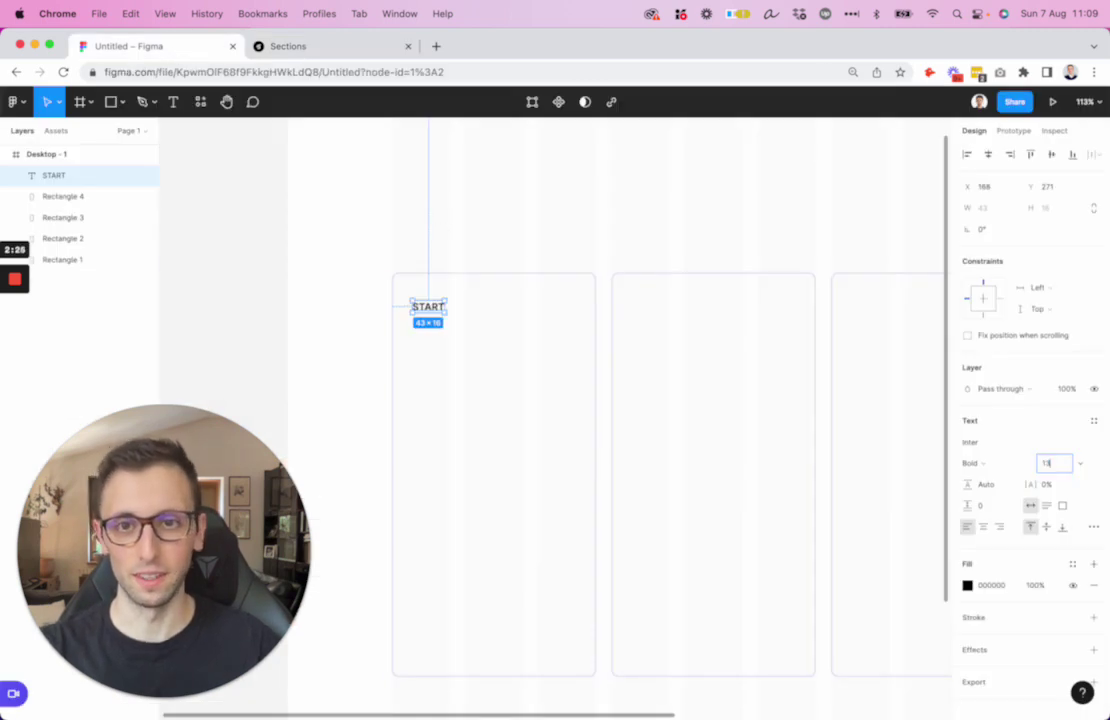
left_click_drag(423, 314, 445, 365)
scroll(425, 315, "up", 5)
double_click(440, 360)
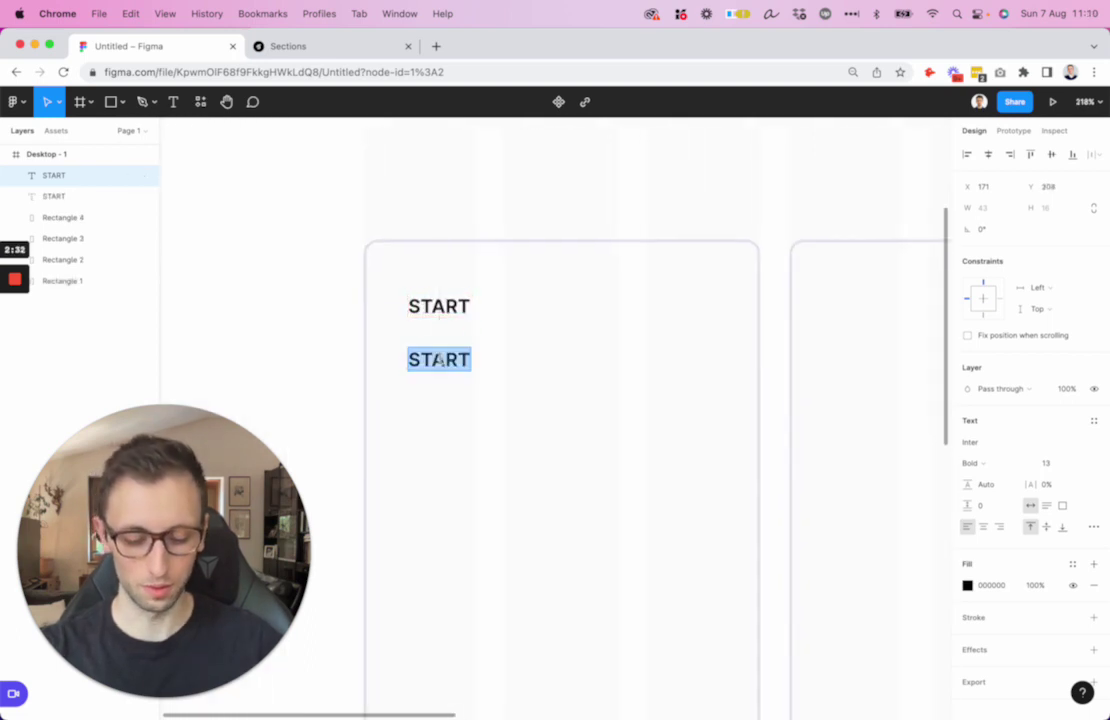
type("Free")
key("Escape")
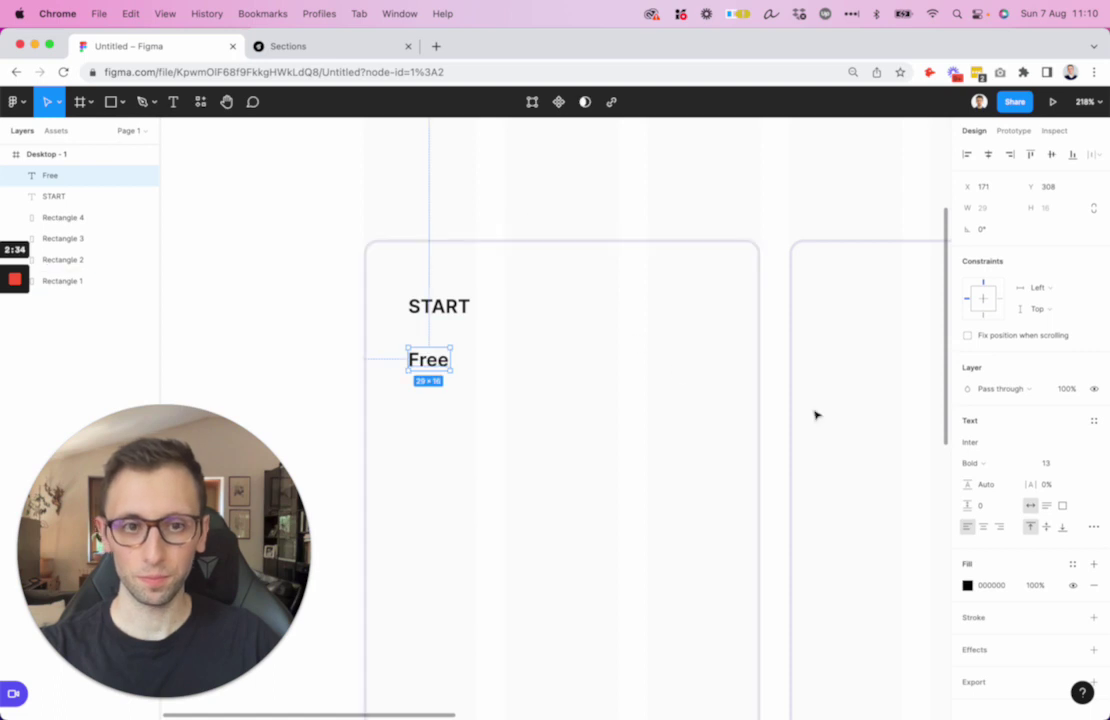
Set the Free text to size 53 and nudge it up toward START
left_click(1046, 464)
type("43")
key("Return")
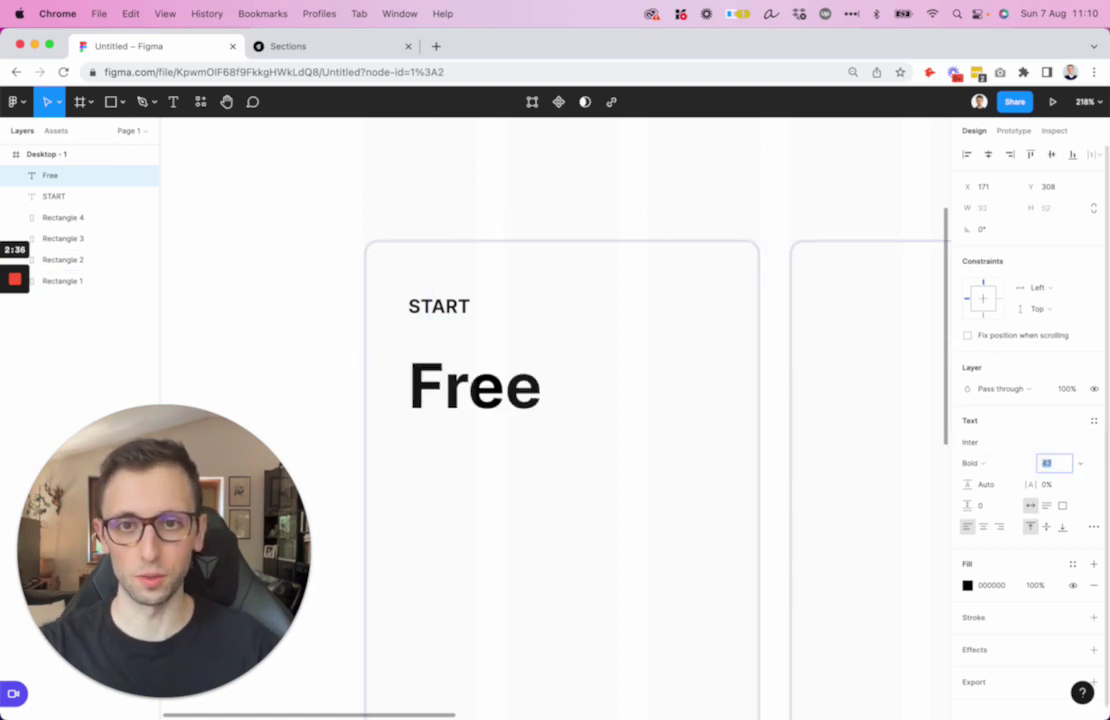
key("shift+Up")
key("Escape")
key("shift+Up")
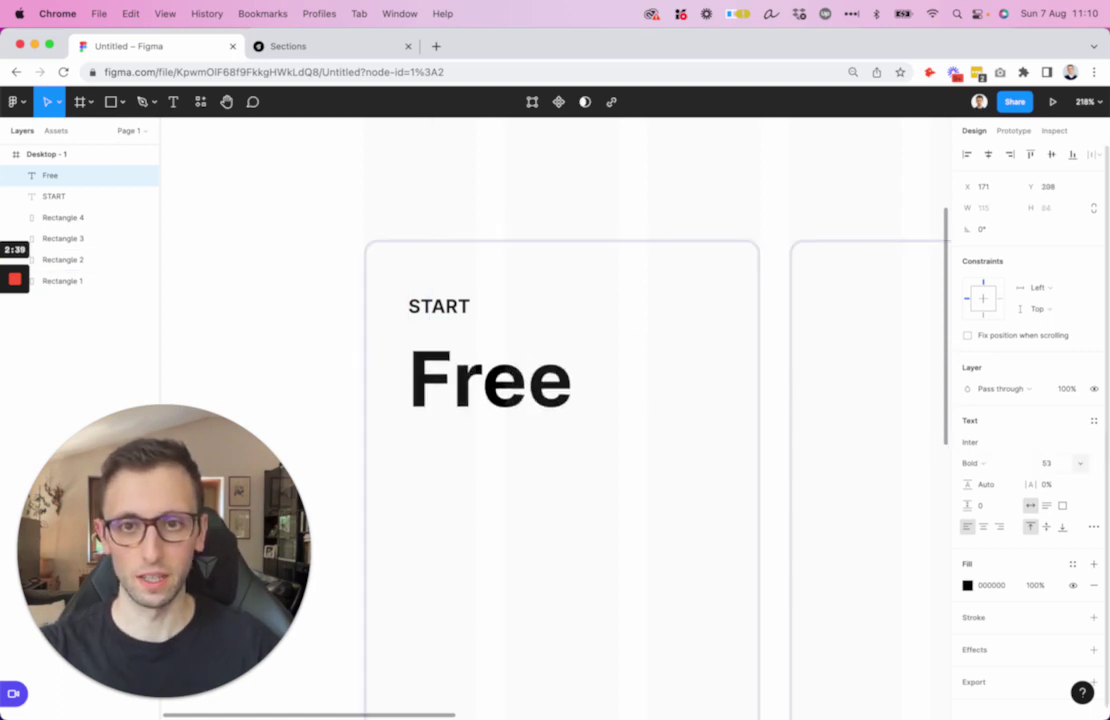
key("Left")
key("Left")
key("Left")
Left-align START and Free, then select Free alone
scroll(280, 262, "down", 6, "ctrl")
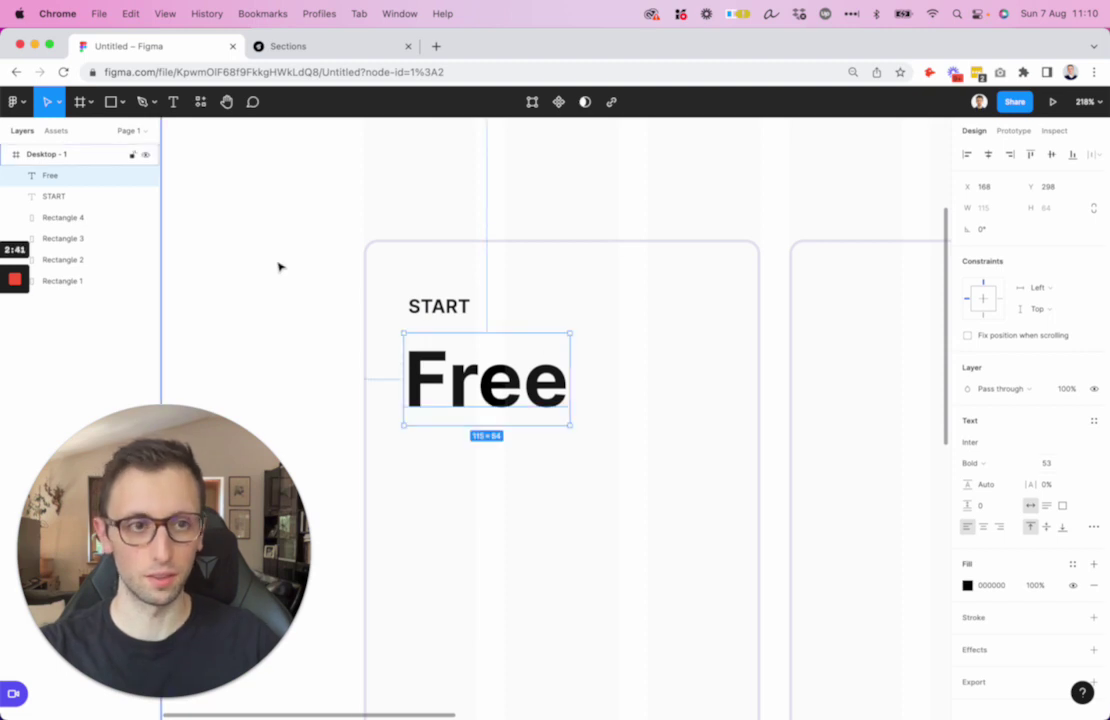
scroll(390, 198, "down", 3)
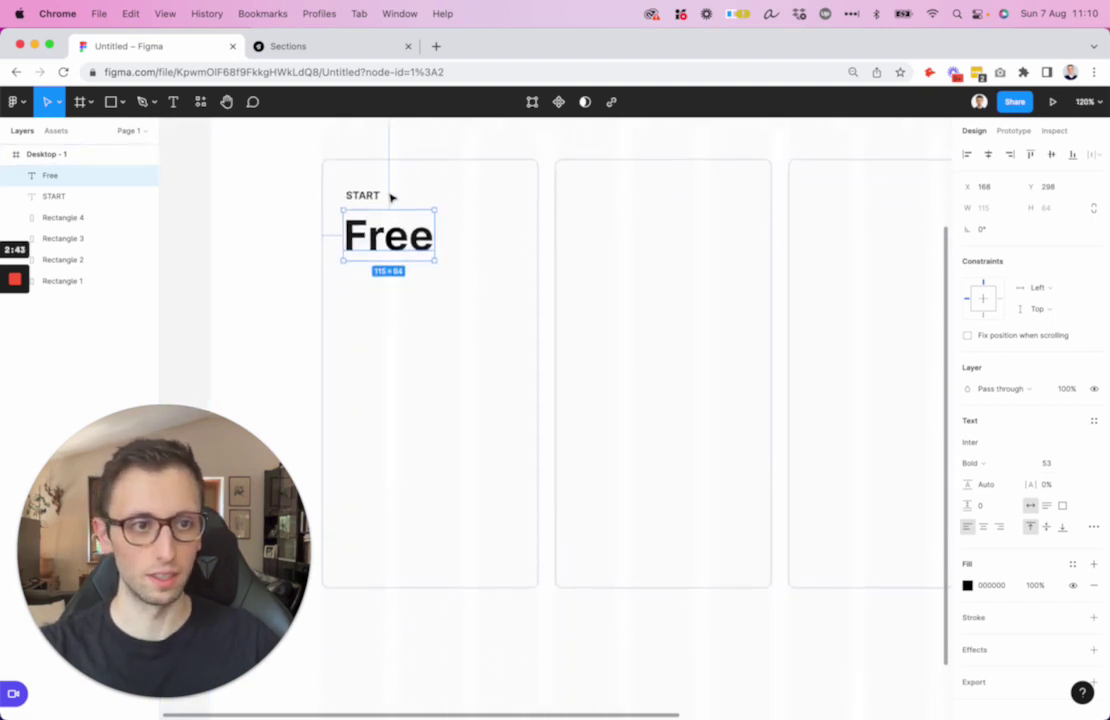
left_click(390, 172)
left_click(379, 197)
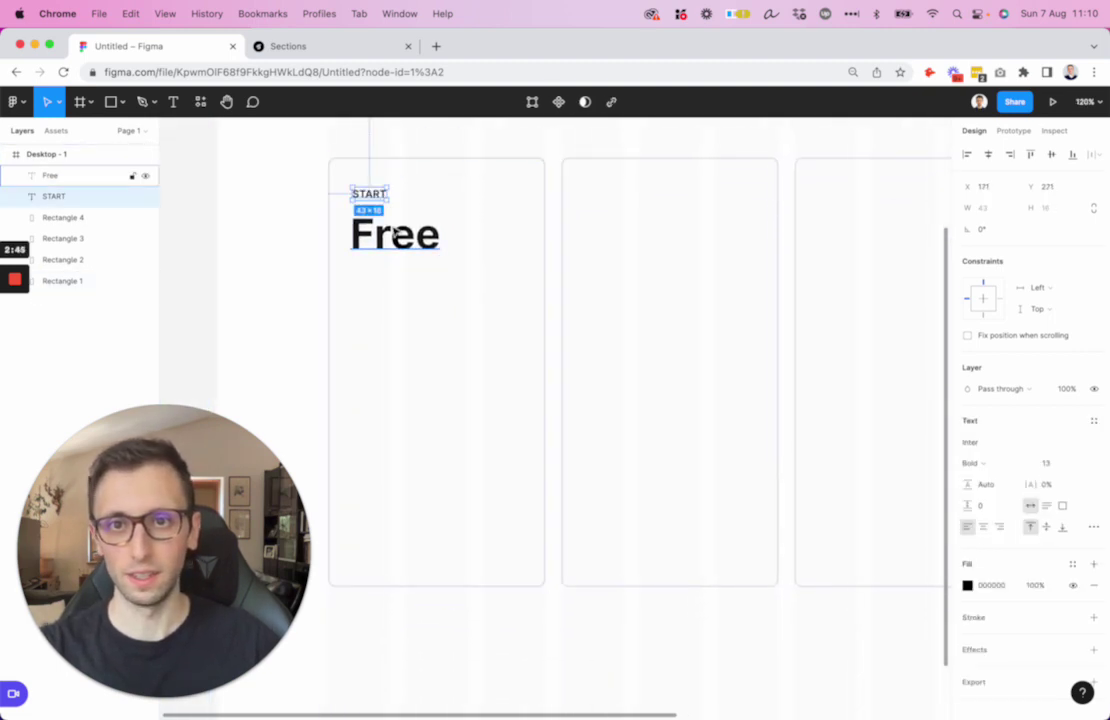
left_click(396, 233, "shift")
key("Right")
key("Right")
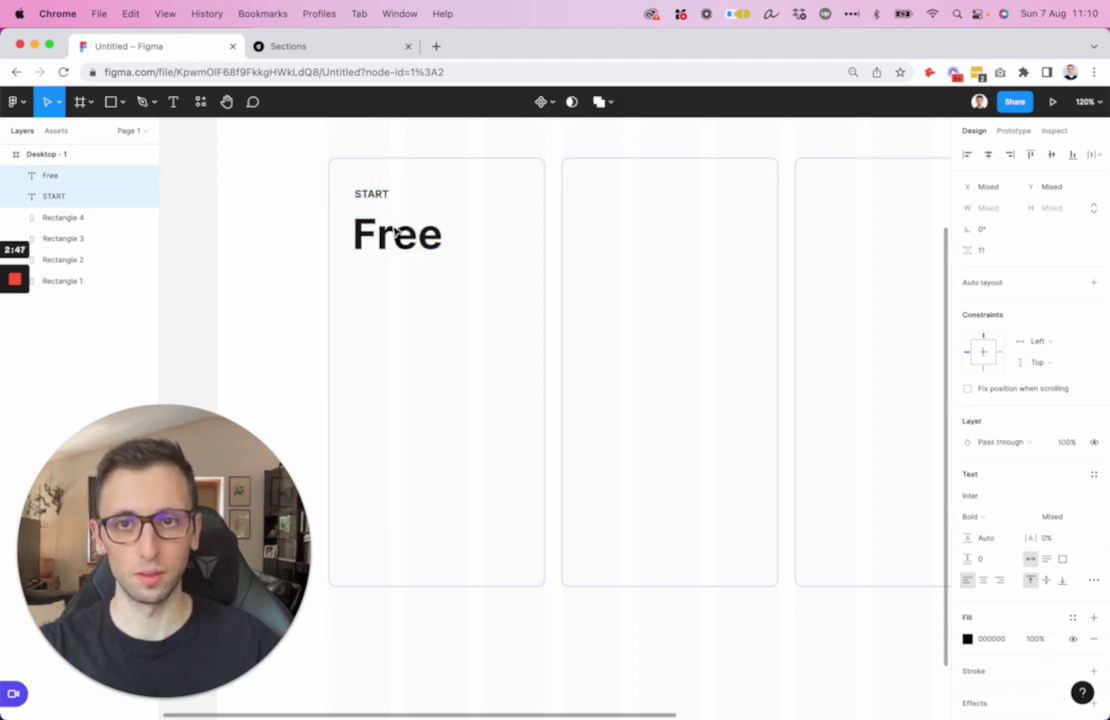
left_click(401, 134)
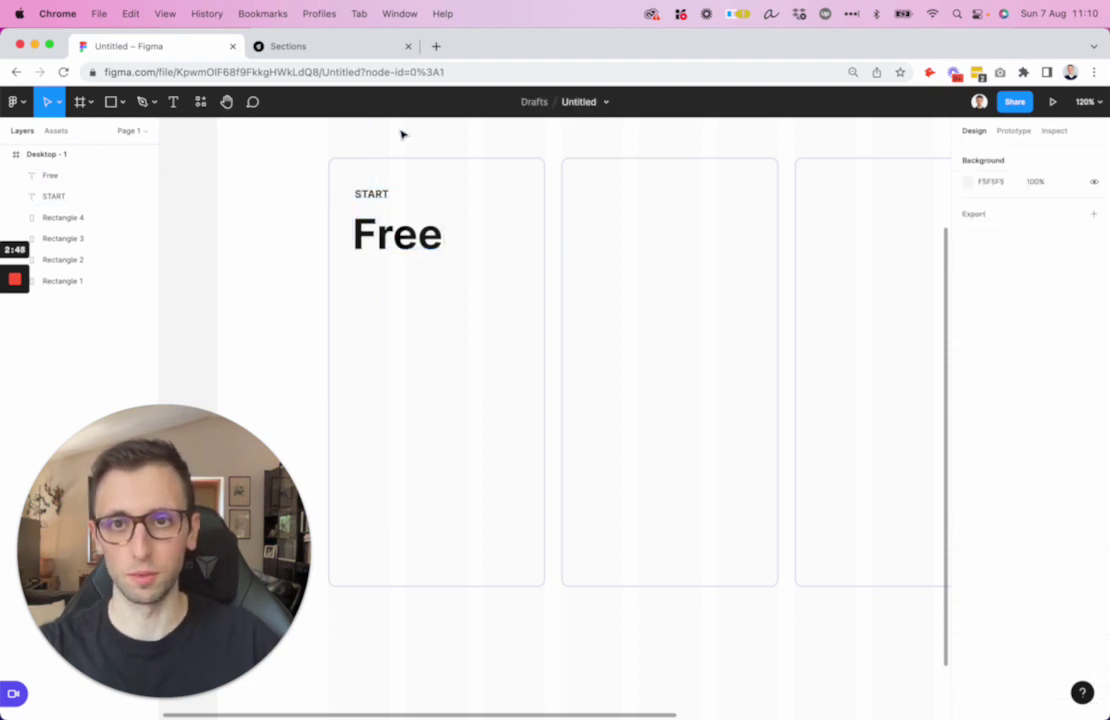
left_click(383, 241)
Draw a horizontal divider under Free and colour it the pale card-border E5E6F0
left_click(544, 234)
key("l")
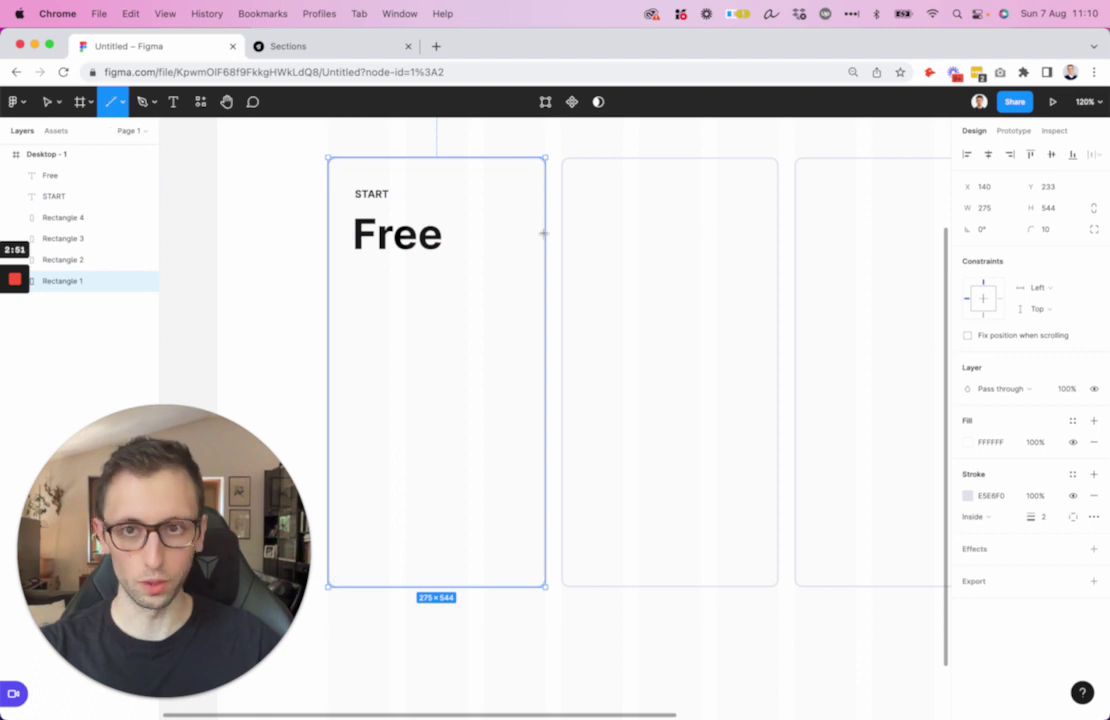
left_click_drag(354, 259, 523, 268)
key("shift+Down")
key("shift+Down")
key("shift+Down")
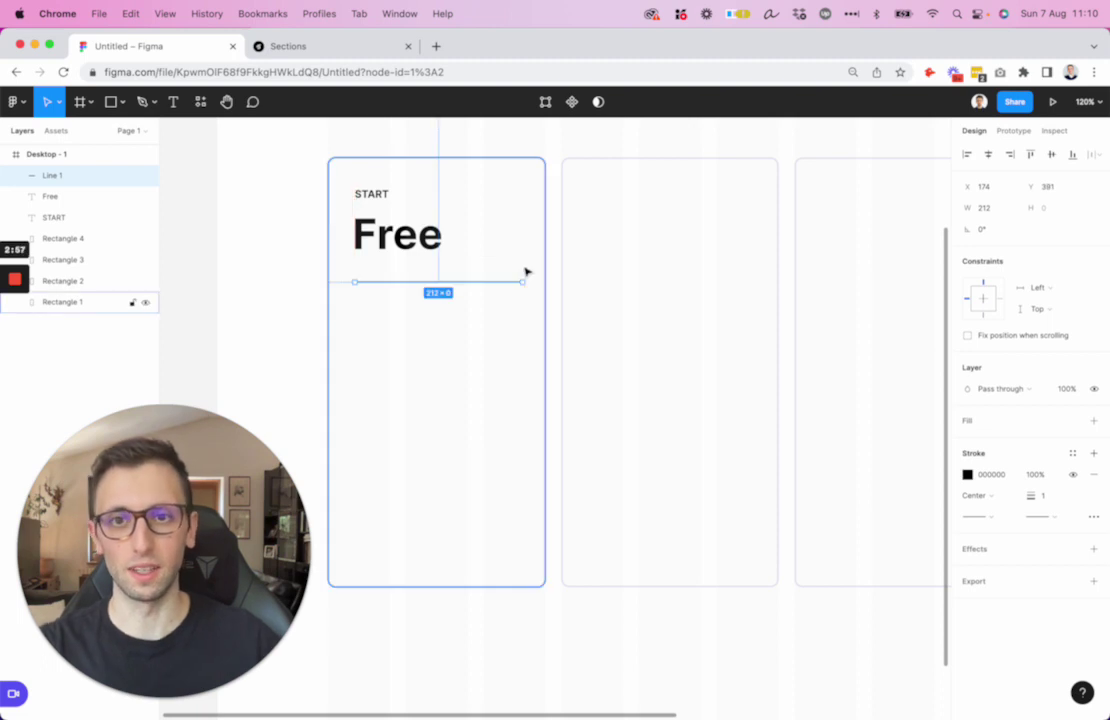
key("Down")
key("Down")
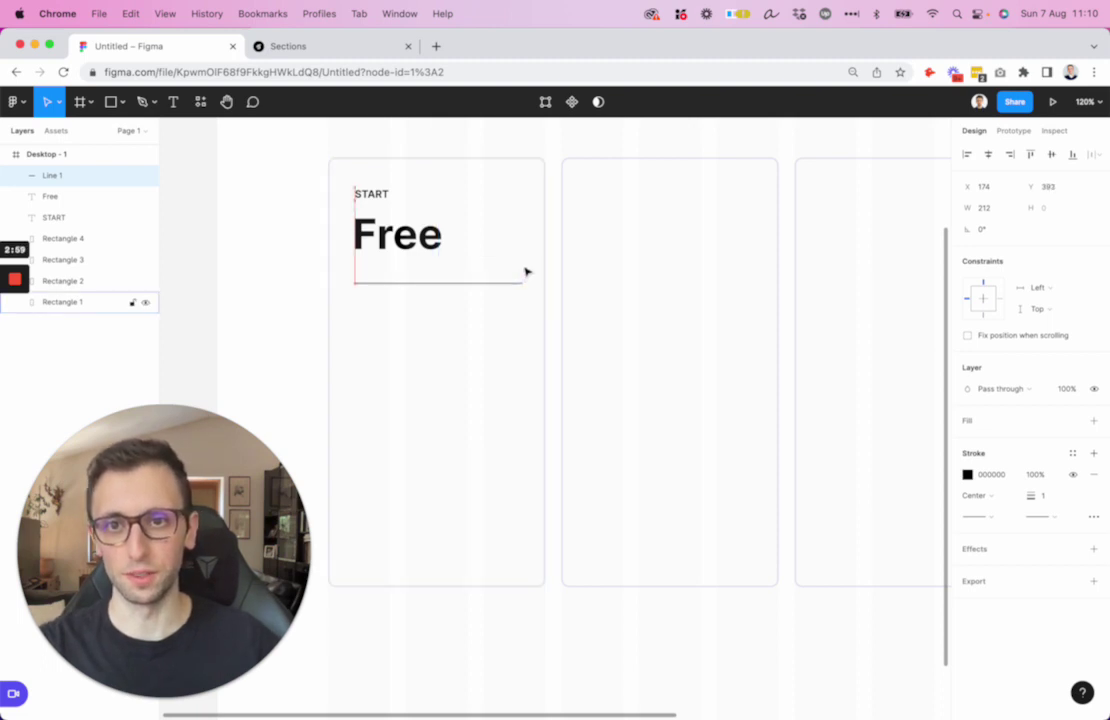
scroll(525, 271, "up", 5)
key("i")
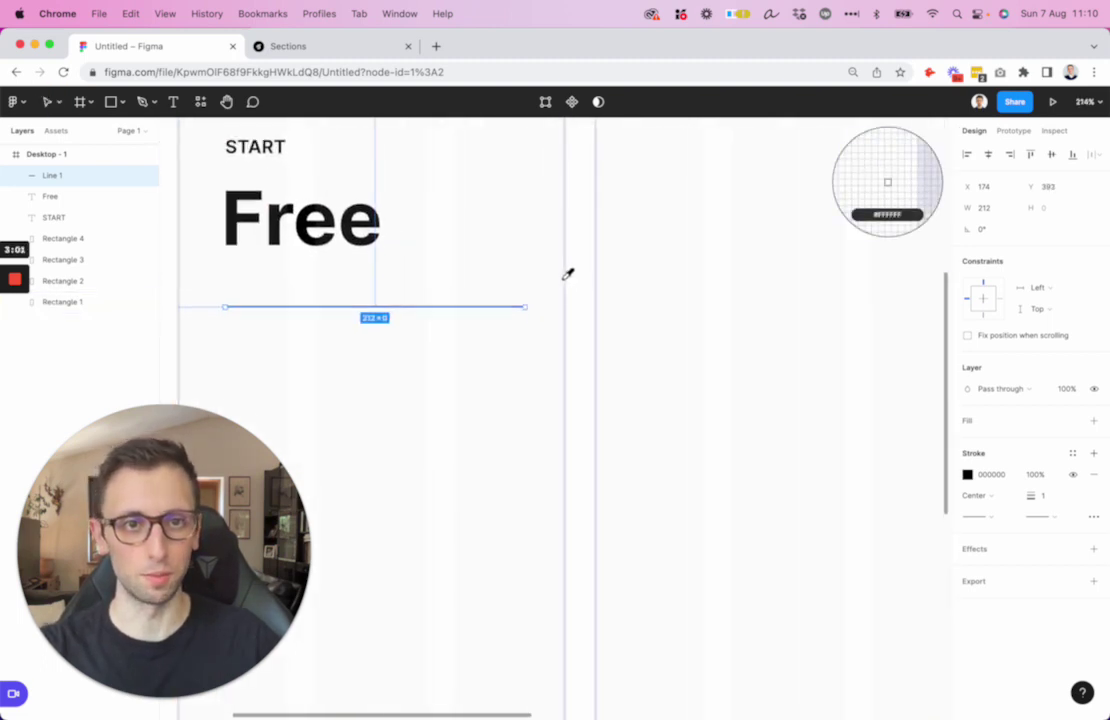
left_click(569, 276)
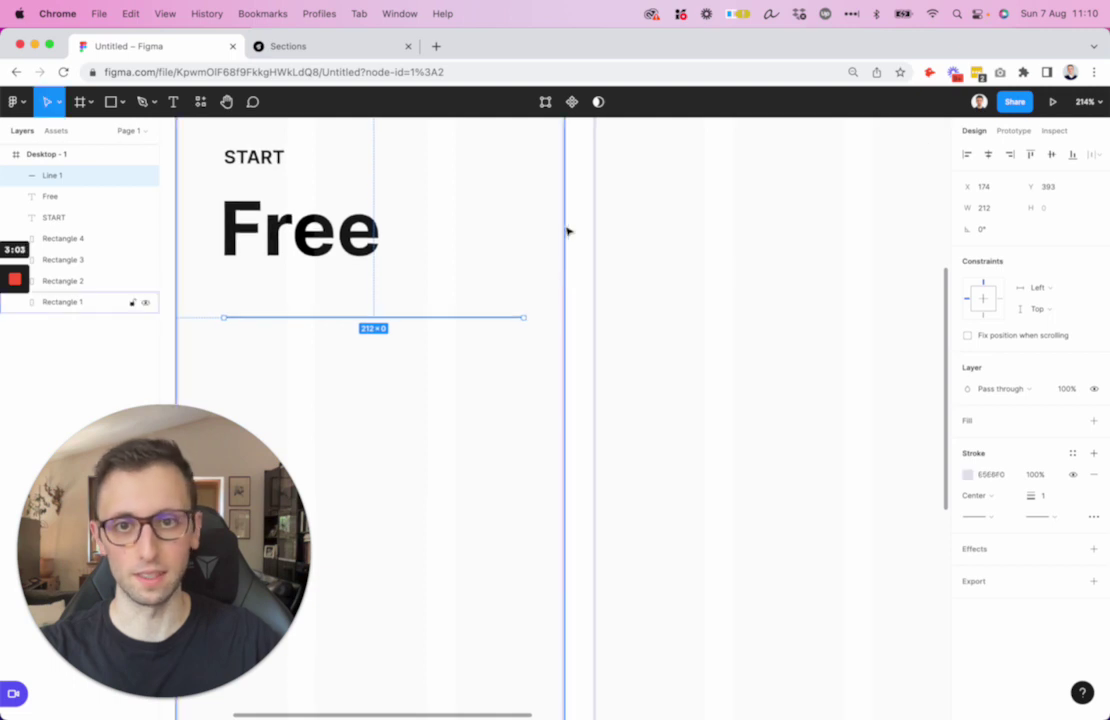
scroll(566, 231, "down", 1)
scroll(566, 231, "down", 3)
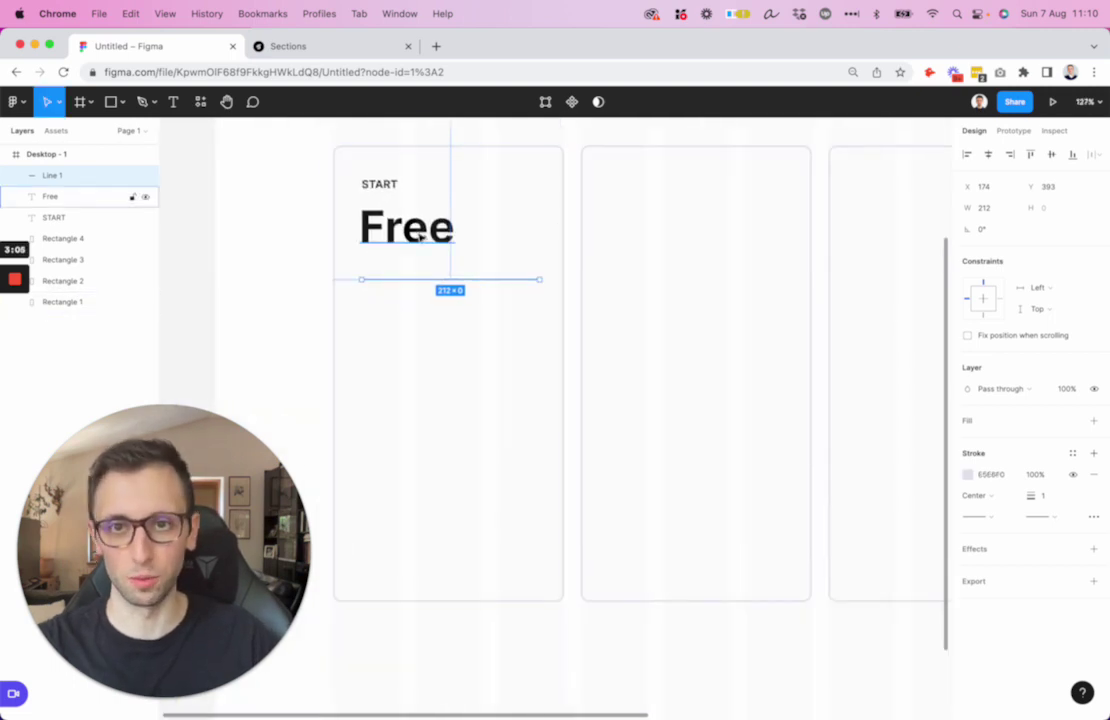
Reduce the Free heading to size 51 and nudge the divider up slightly
left_click(378, 226)
left_click(1063, 465)
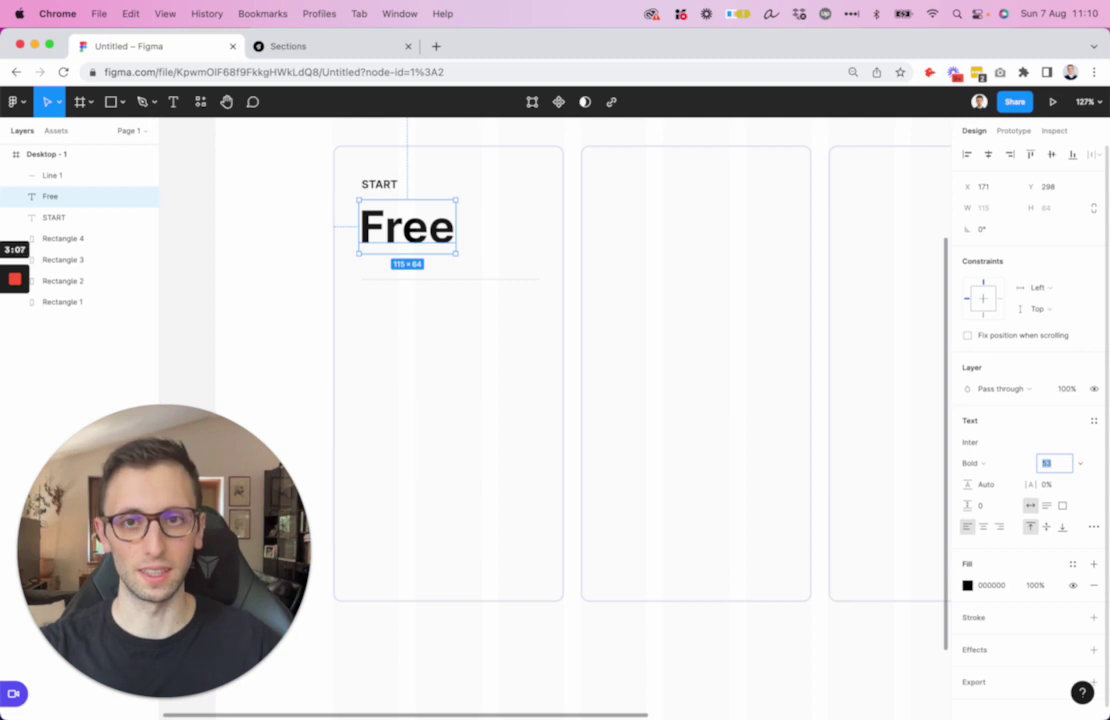
key("Down")
key("Down")
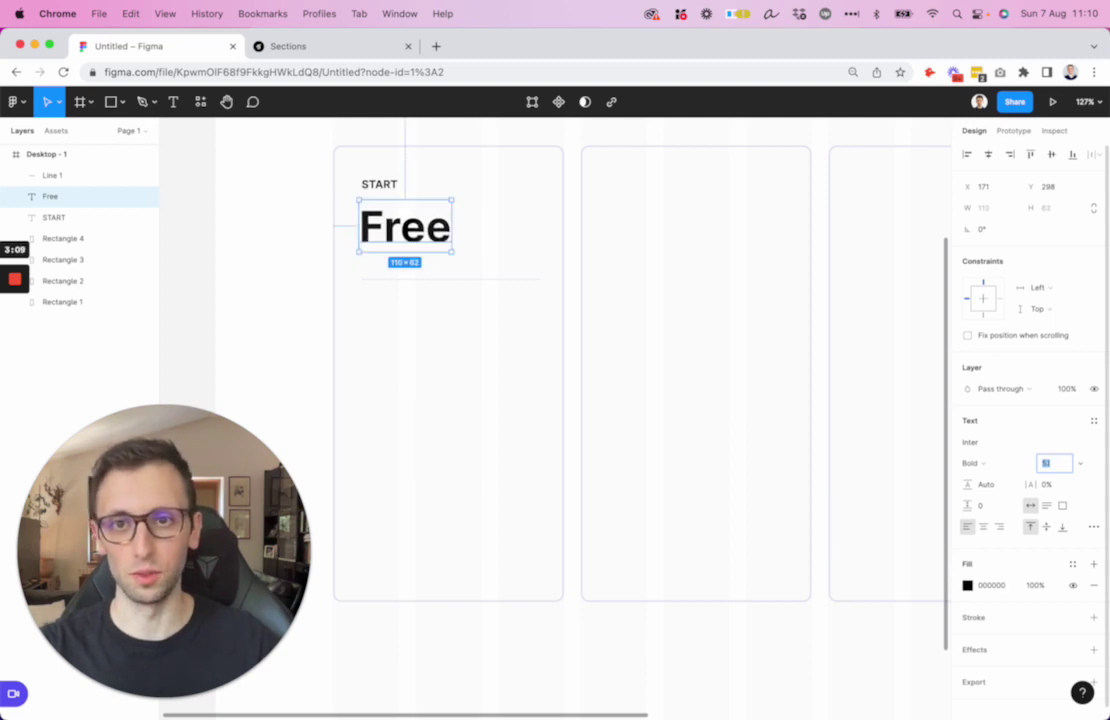
key("Return")
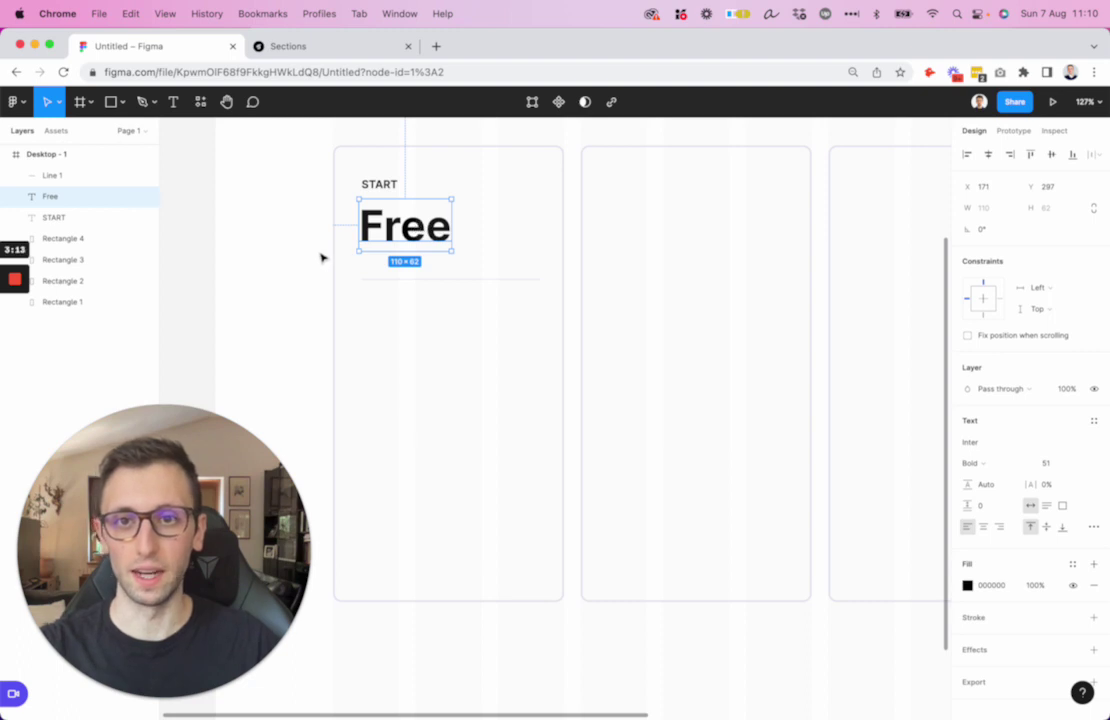
scroll(320, 255, "left", 2)
left_click(458, 290)
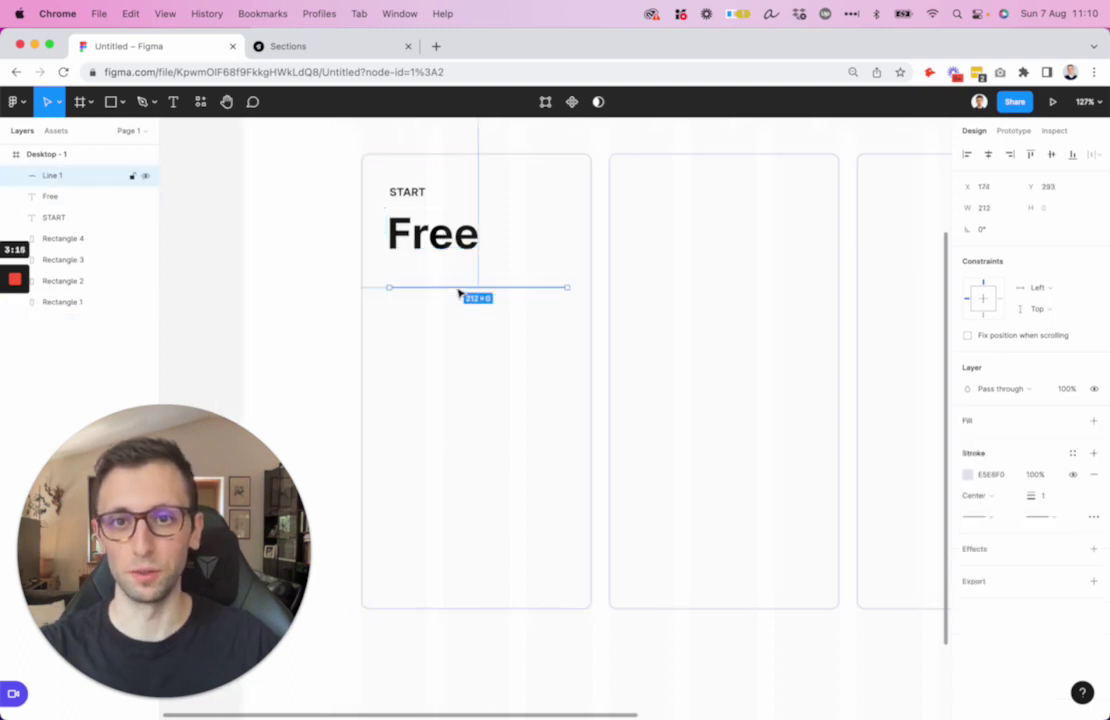
key("Up")
key("Up")
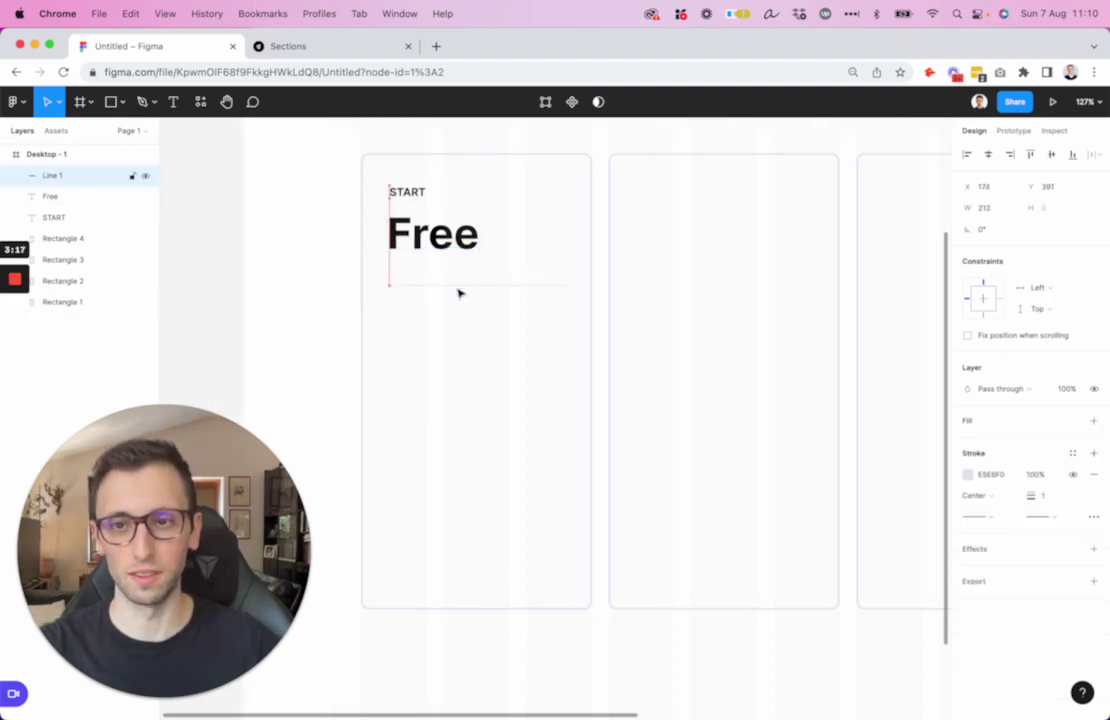
Duplicate the START label below the divider and retype it as 'Long feature one'
left_click(301, 281)
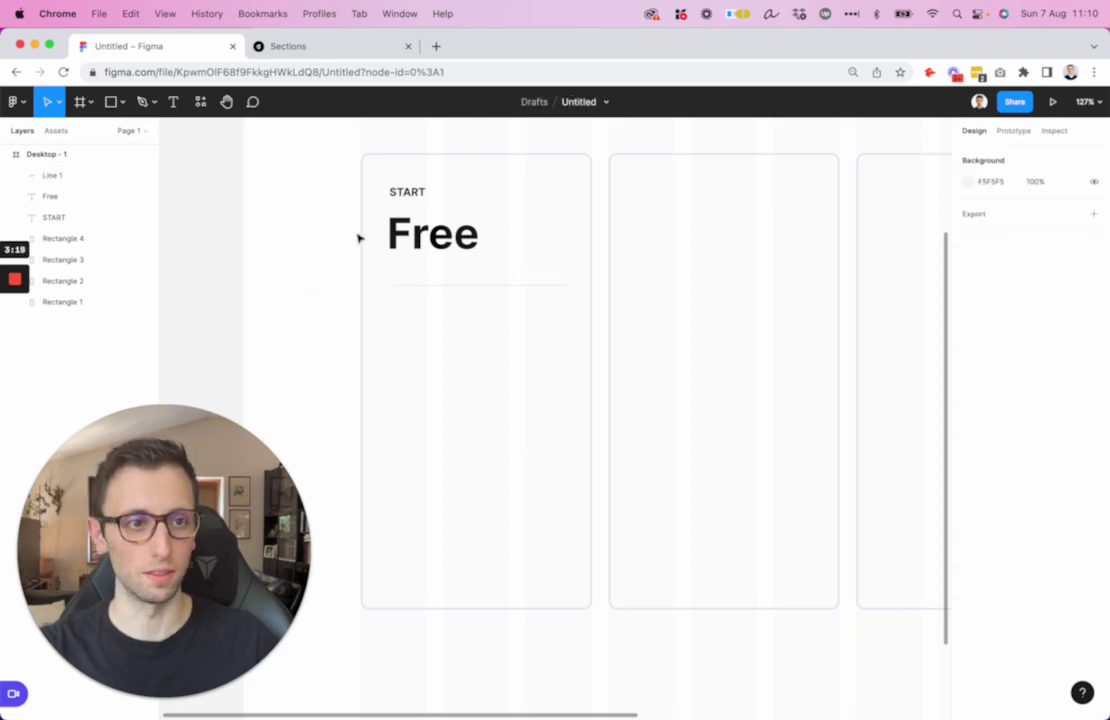
scroll(396, 260, "up", 3)
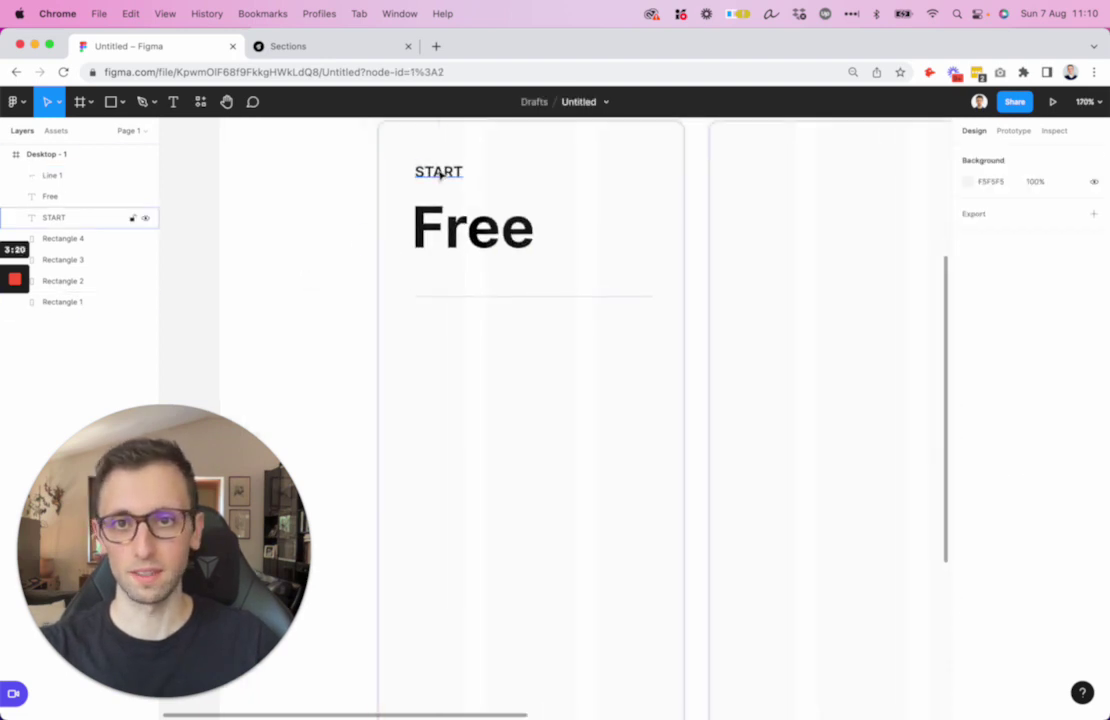
left_click_drag(440, 175, 480, 349)
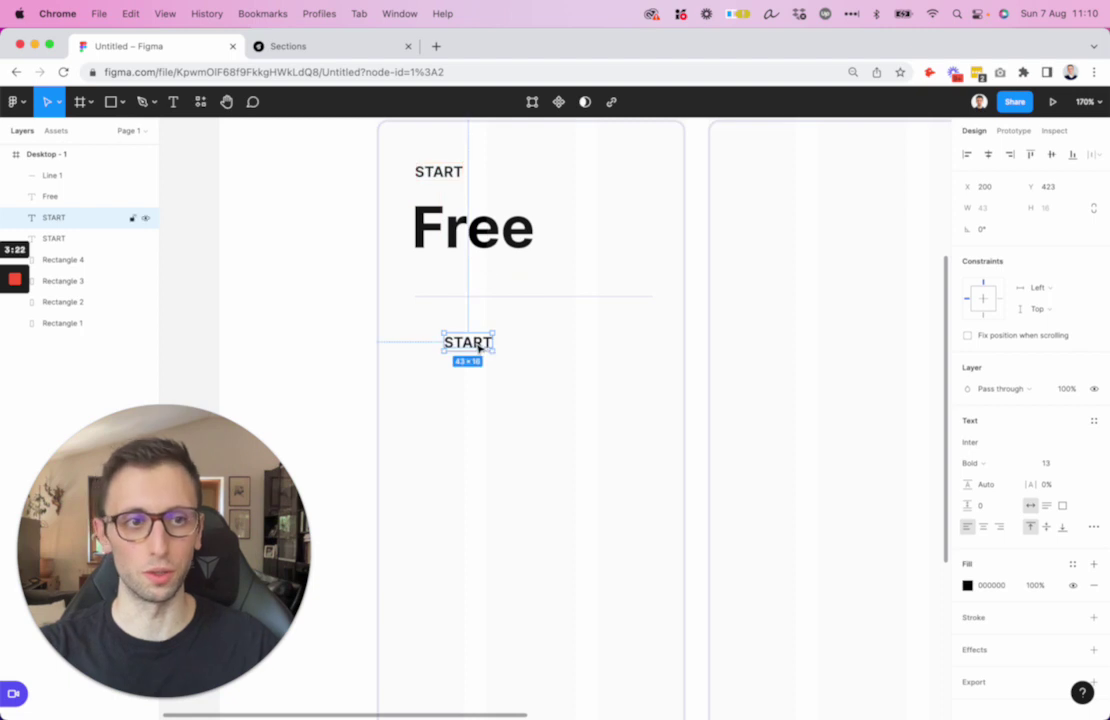
double_click(479, 346)
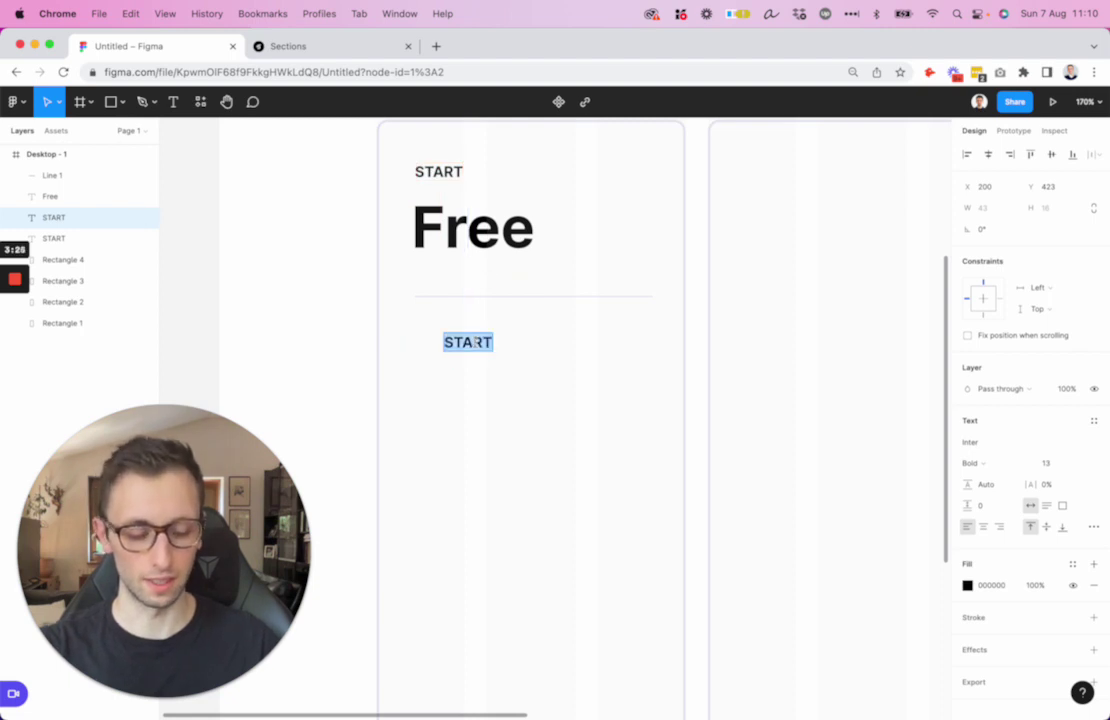
type("Long fea")
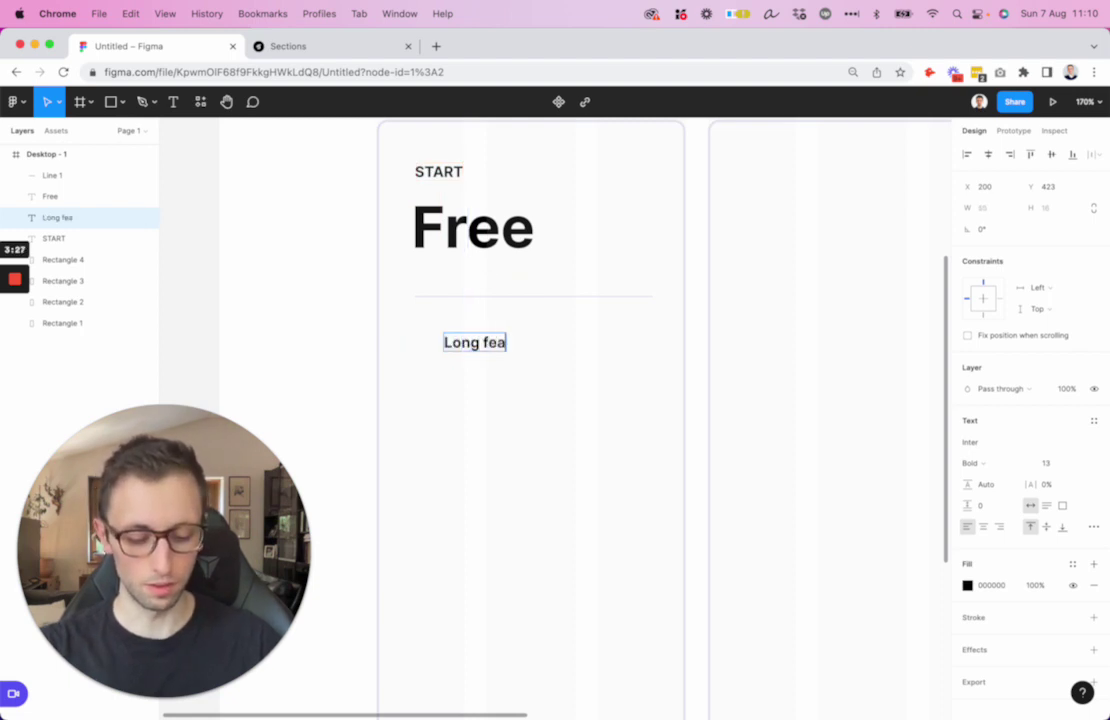
type("ture one")
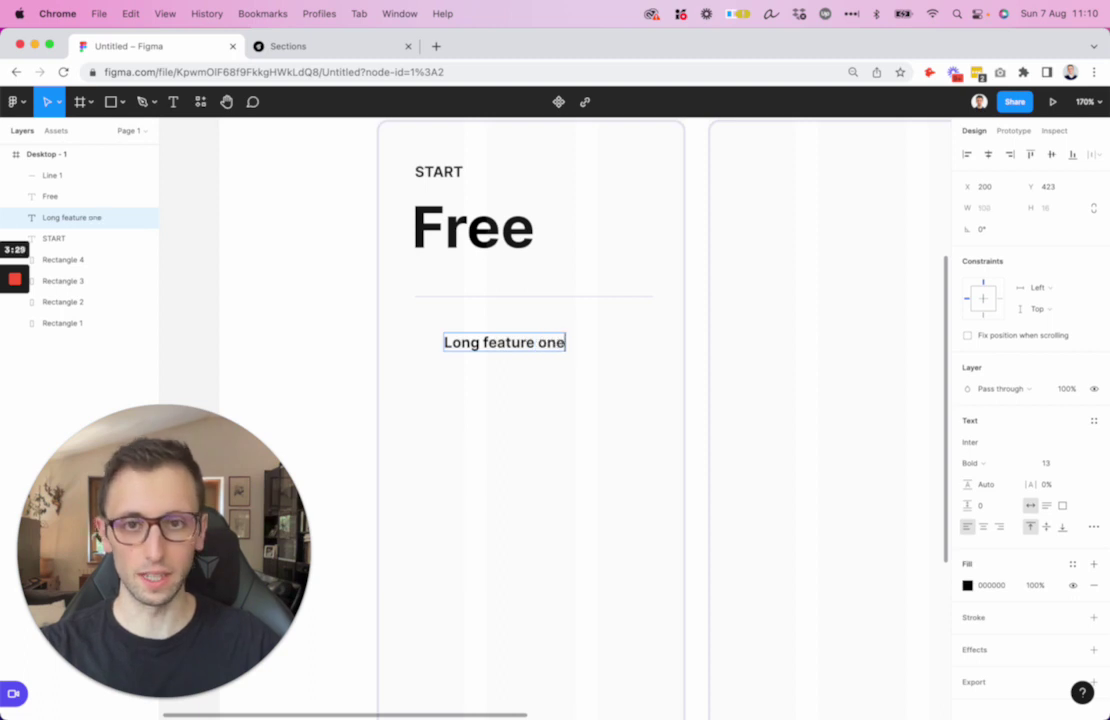
key("Escape")
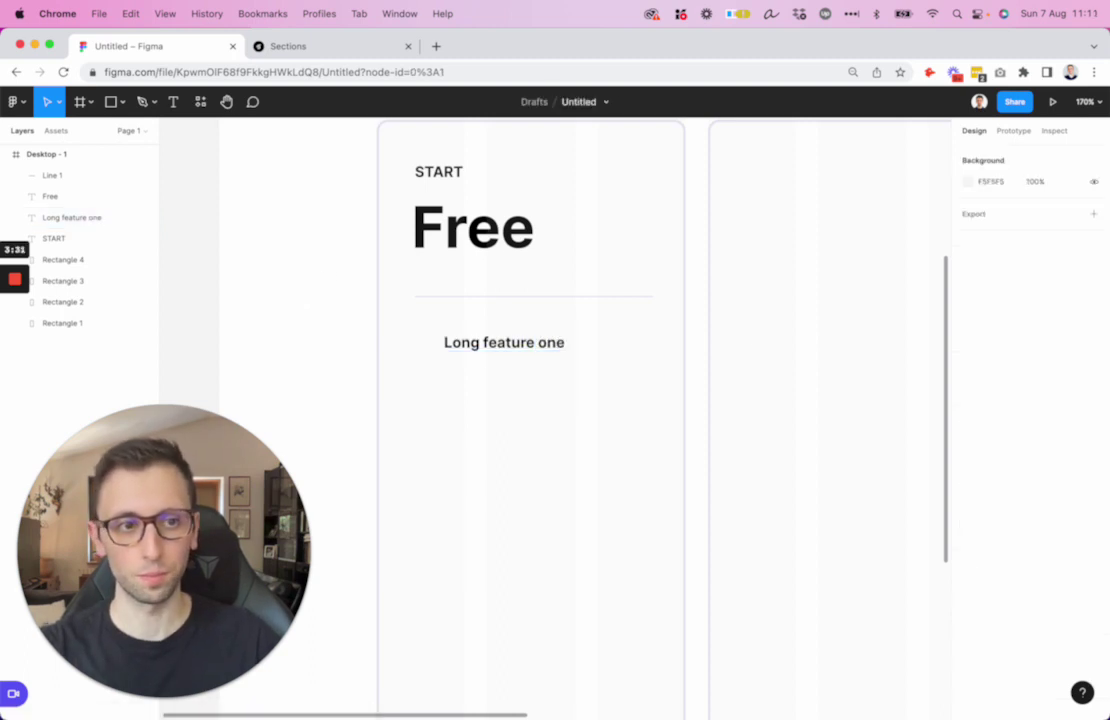
mouse_move(262, 716)
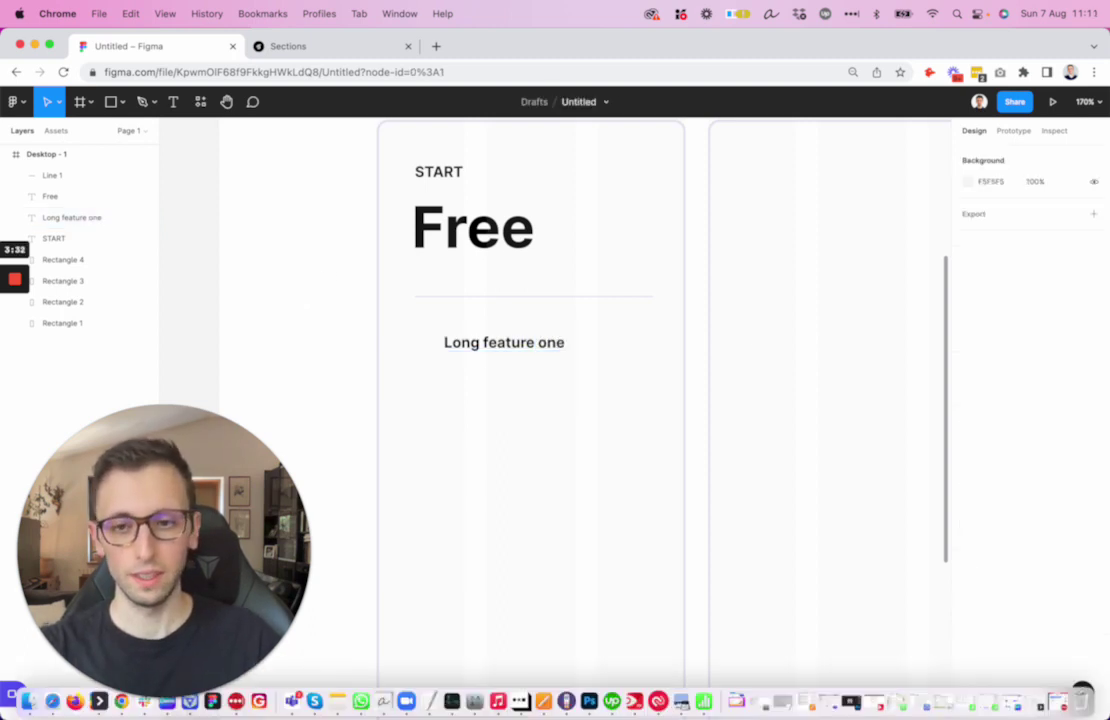
left_click(192, 712)
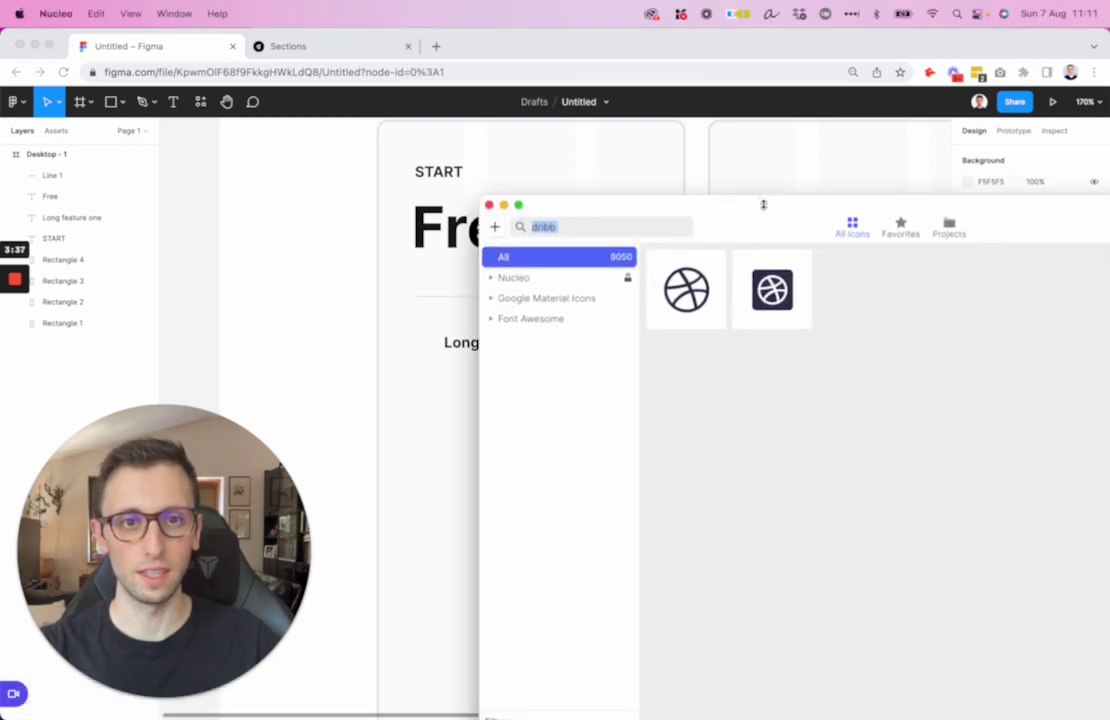
Search Nucleo for 'check' and drag the filled check-circle icon onto the Free card
left_click_drag(763, 204, 622, 410)
scroll(563, 273, "down", 5)
left_click(449, 402)
type("c")
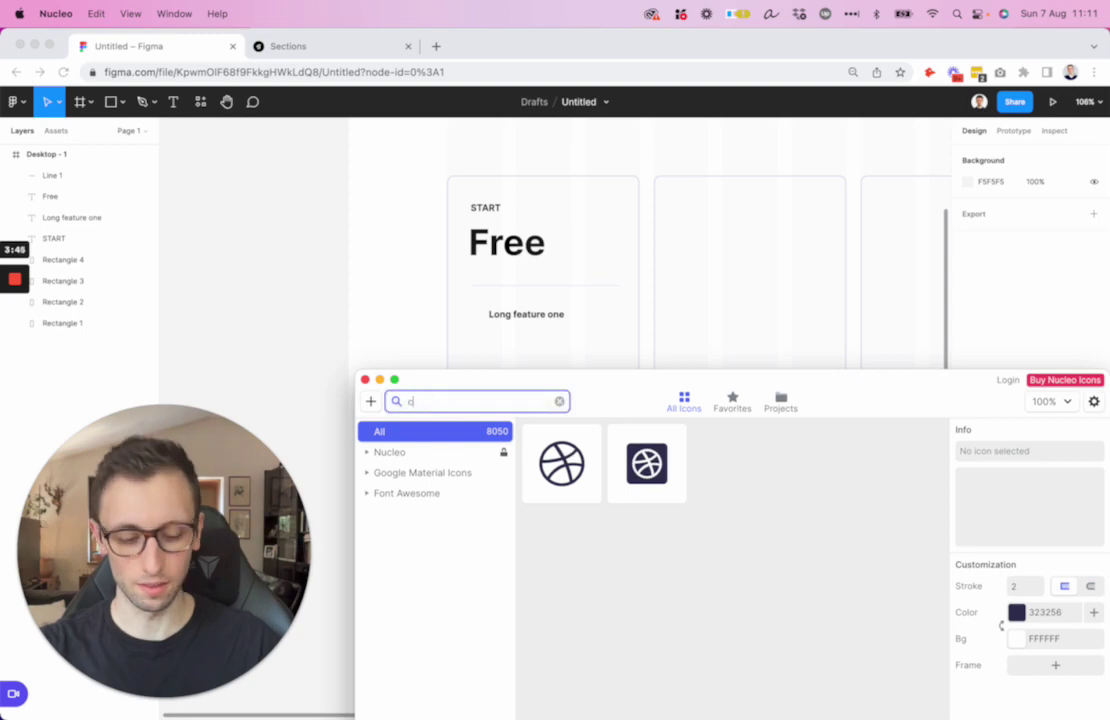
type("heck")
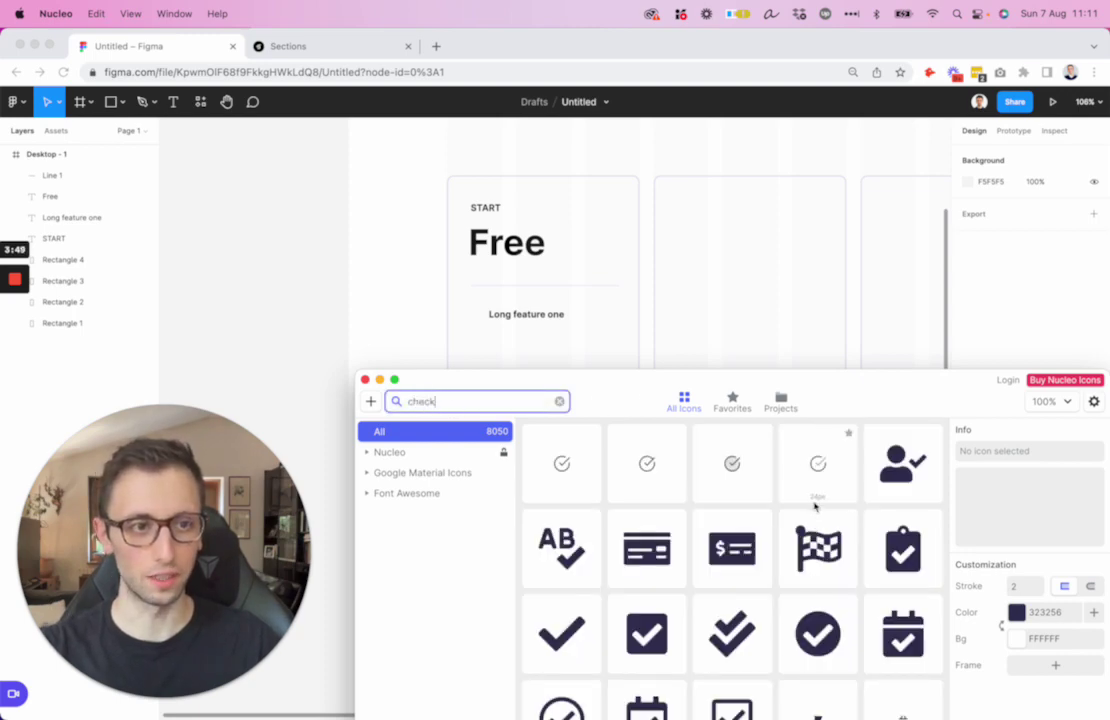
scroll(812, 510, "down", 5)
scroll(816, 505, "down", 5)
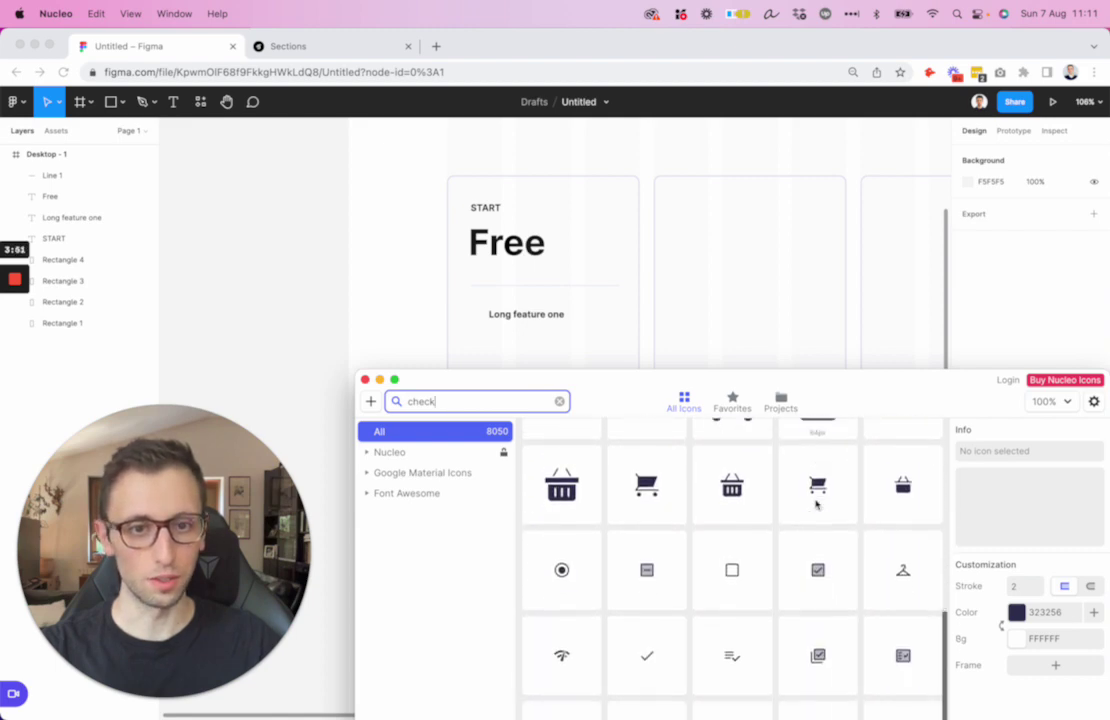
scroll(826, 499, "down", 2)
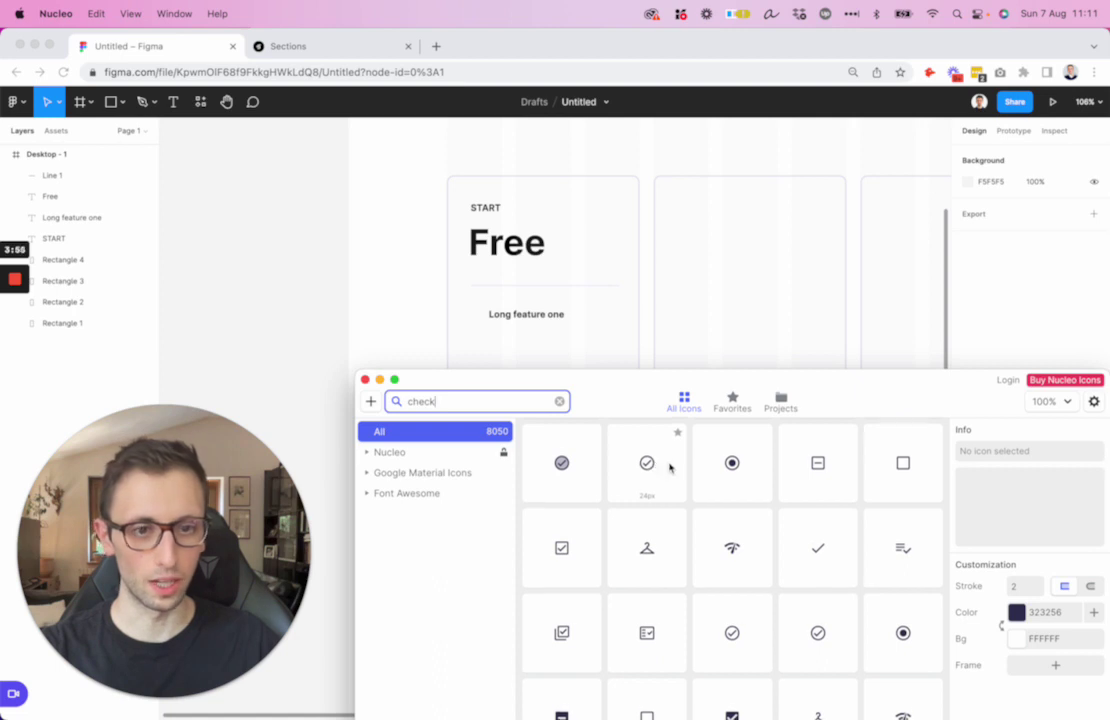
scroll(665, 468, "down", 1)
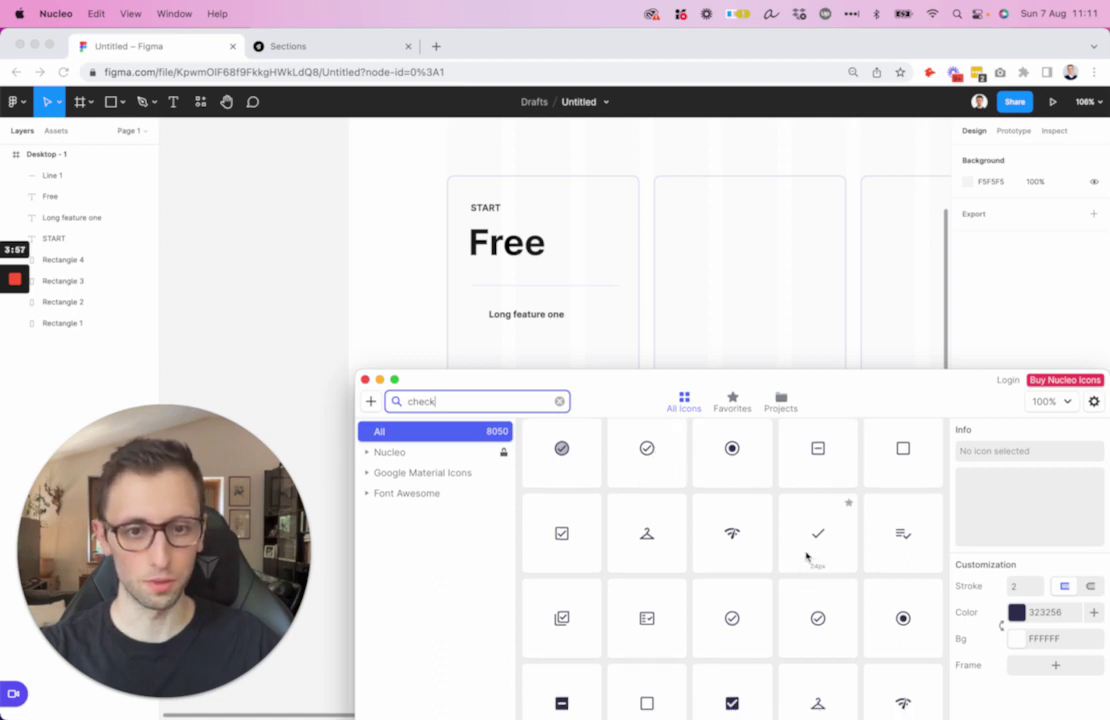
scroll(806, 556, "down", 10)
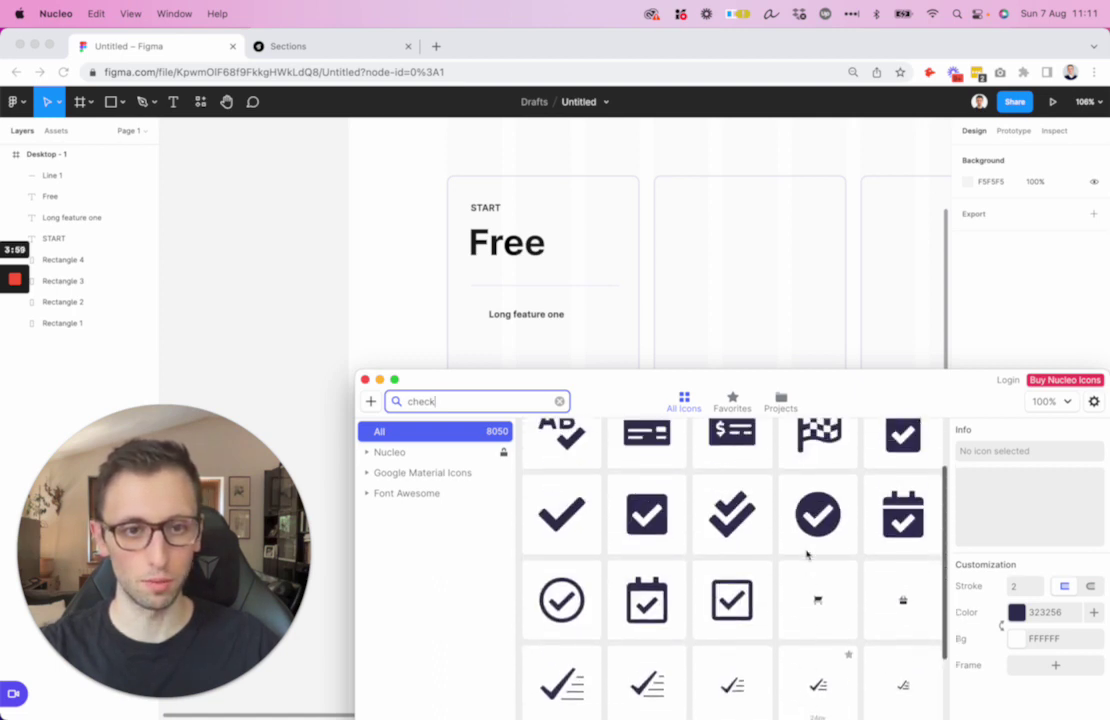
left_click_drag(826, 560, 484, 315)
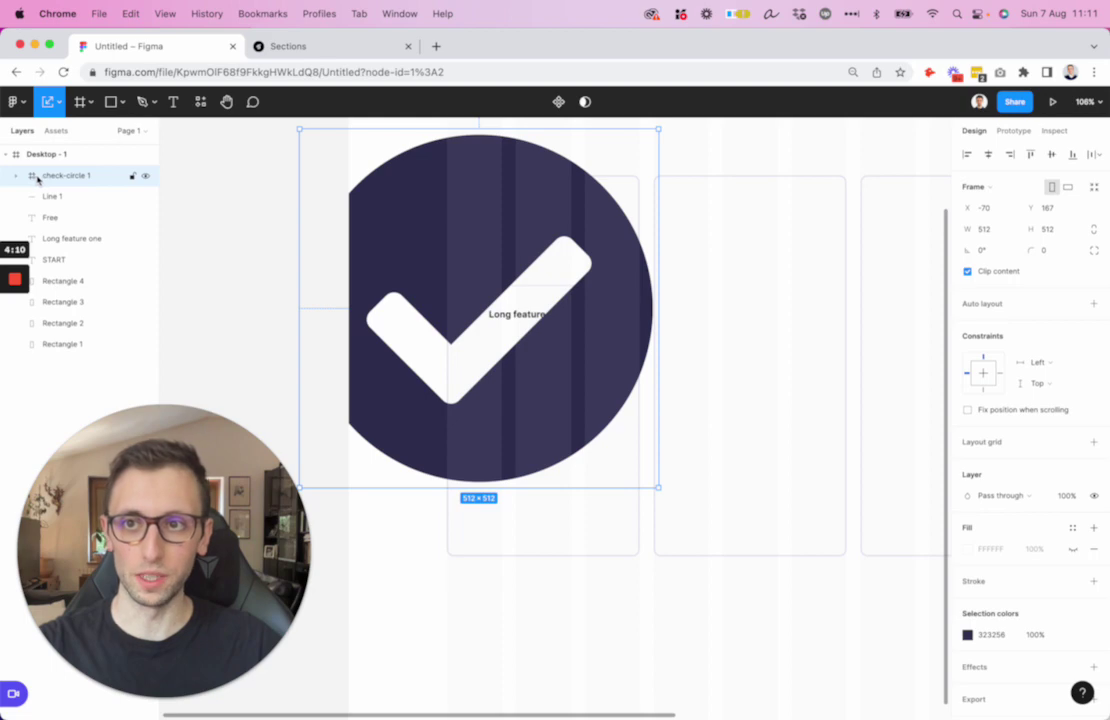
Group the check-circle icon, shrink it and move it into the Free card
key("super+shift+g")
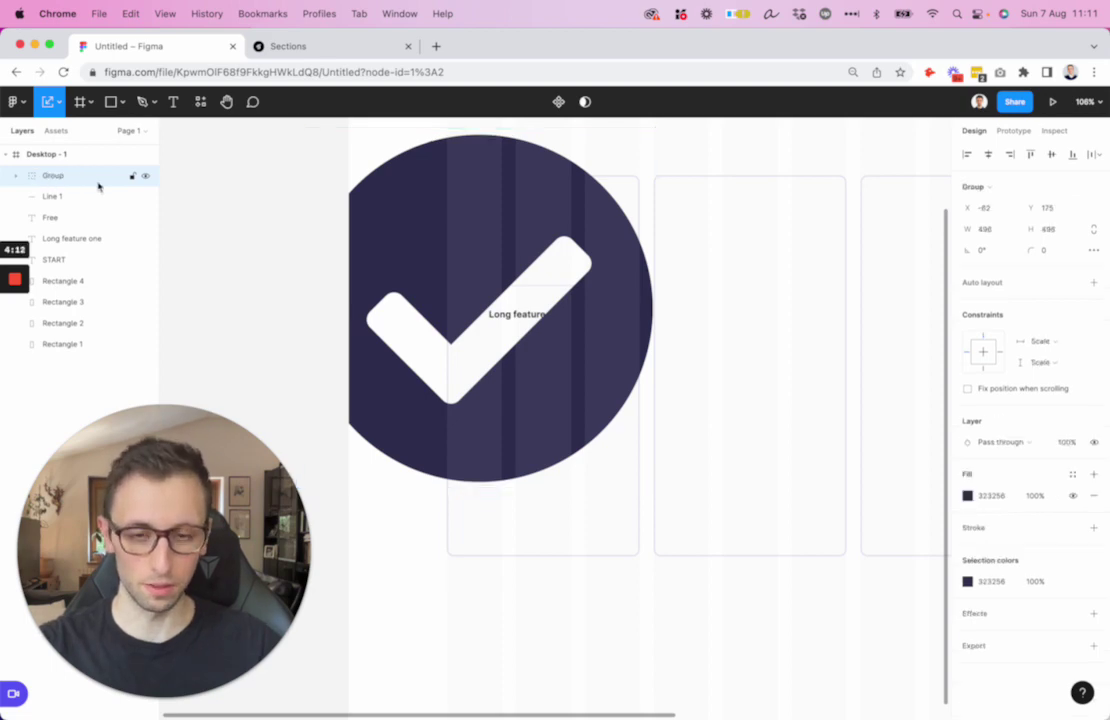
left_click(84, 180)
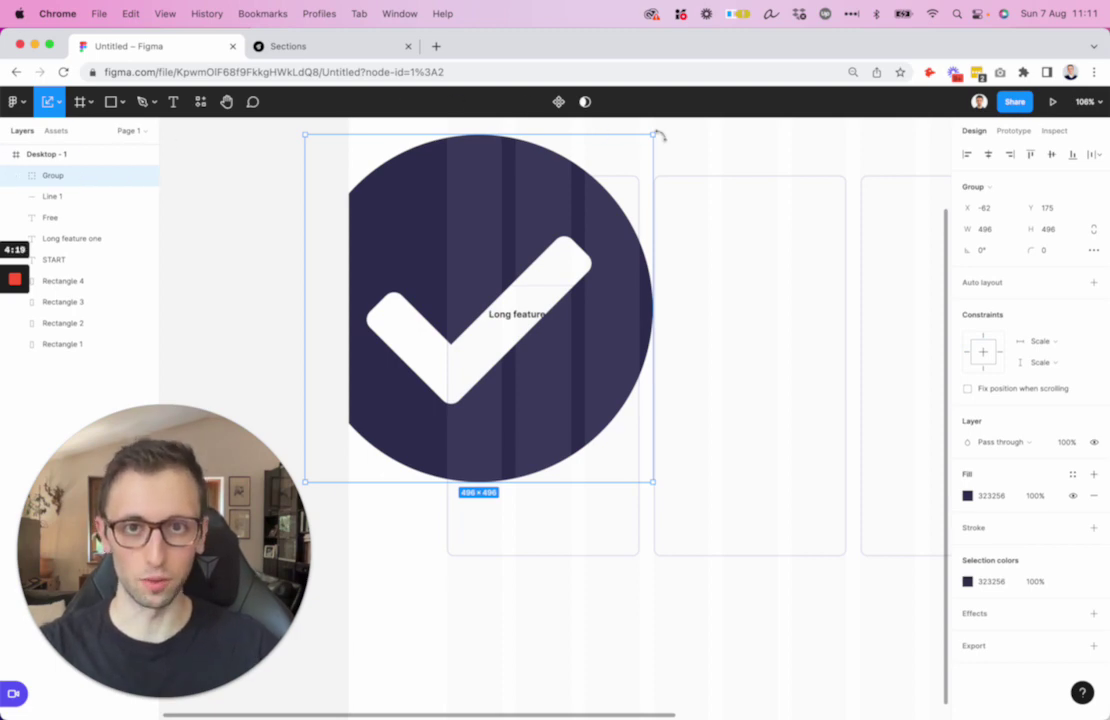
left_click_drag(650, 136, 416, 372)
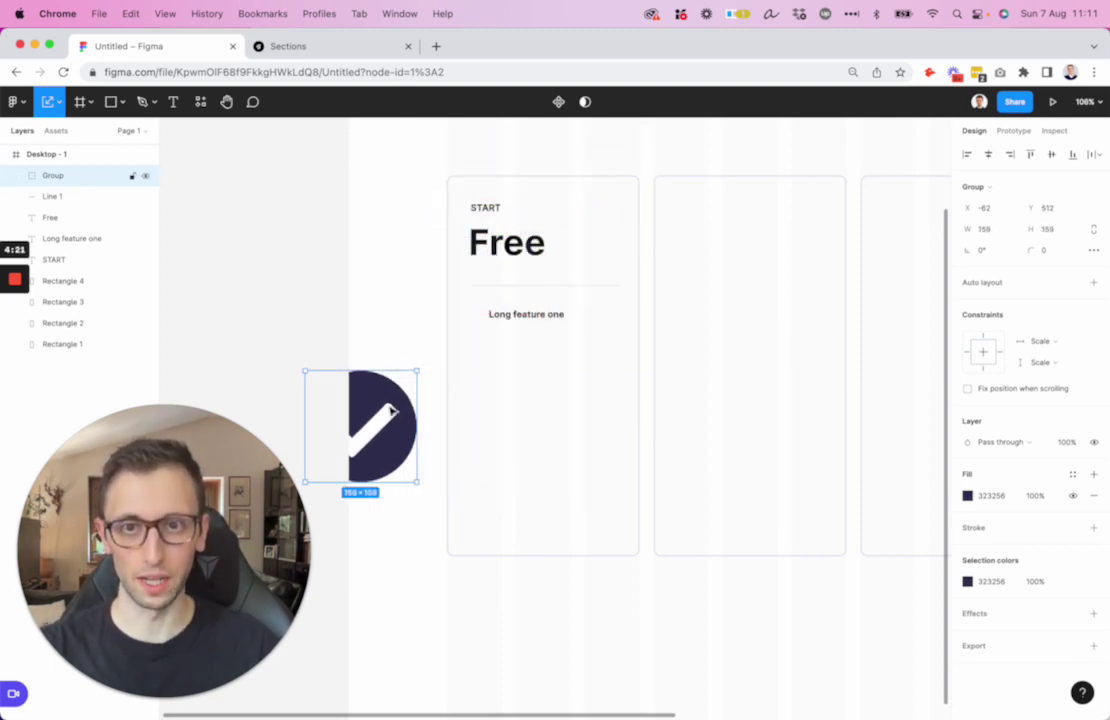
left_click_drag(382, 410, 537, 312)
Shrink the check icon to 18×18 and place it left of 'Long feature one'
scroll(537, 312, "up", 5)
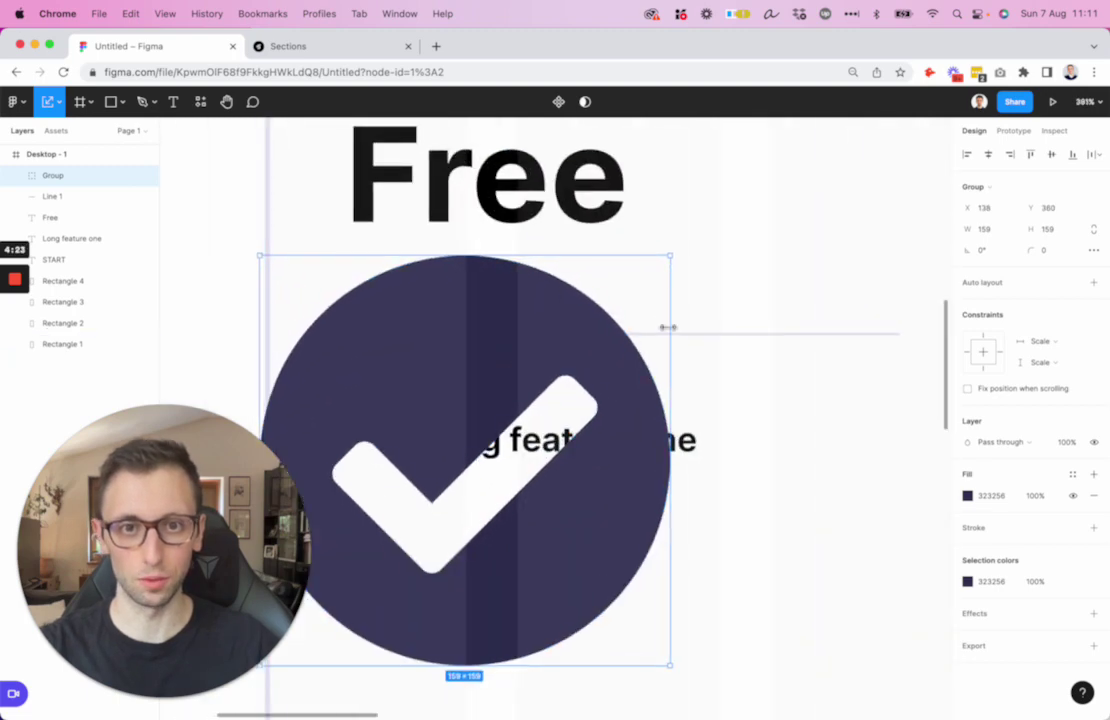
left_click_drag(667, 327, 486, 364)
scroll(400, 400, "down", 2)
scroll(400, 400, "left", 2)
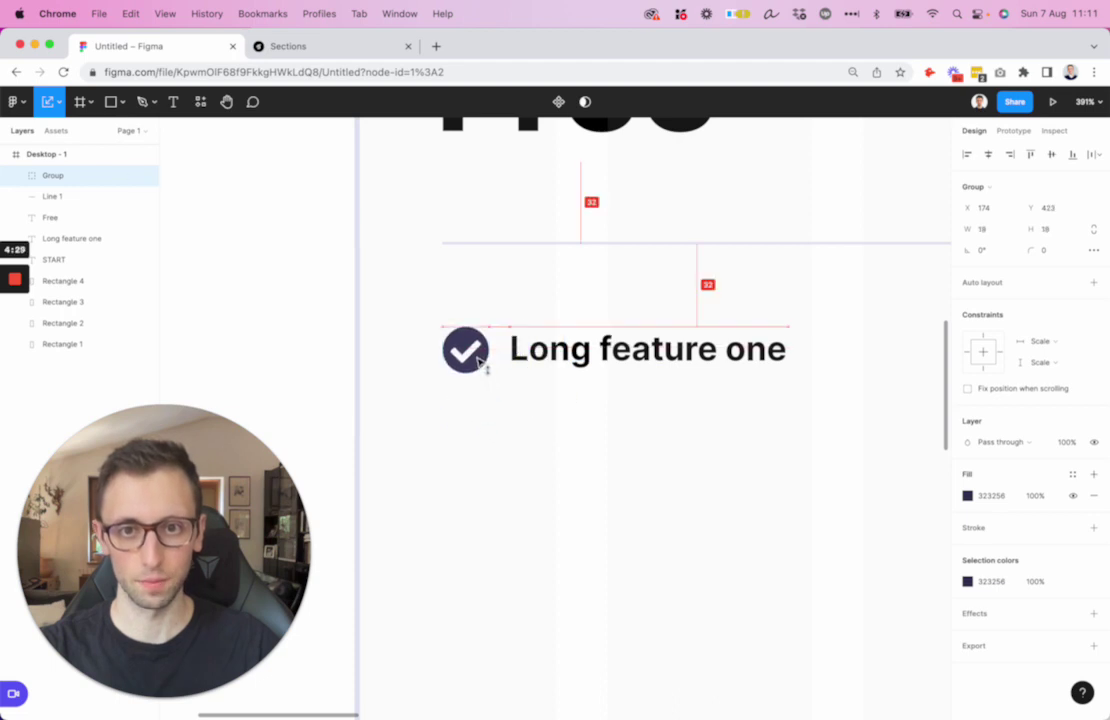
scroll(515, 311, "down", 5)
scroll(515, 311, "down", 5)
left_click(534, 316)
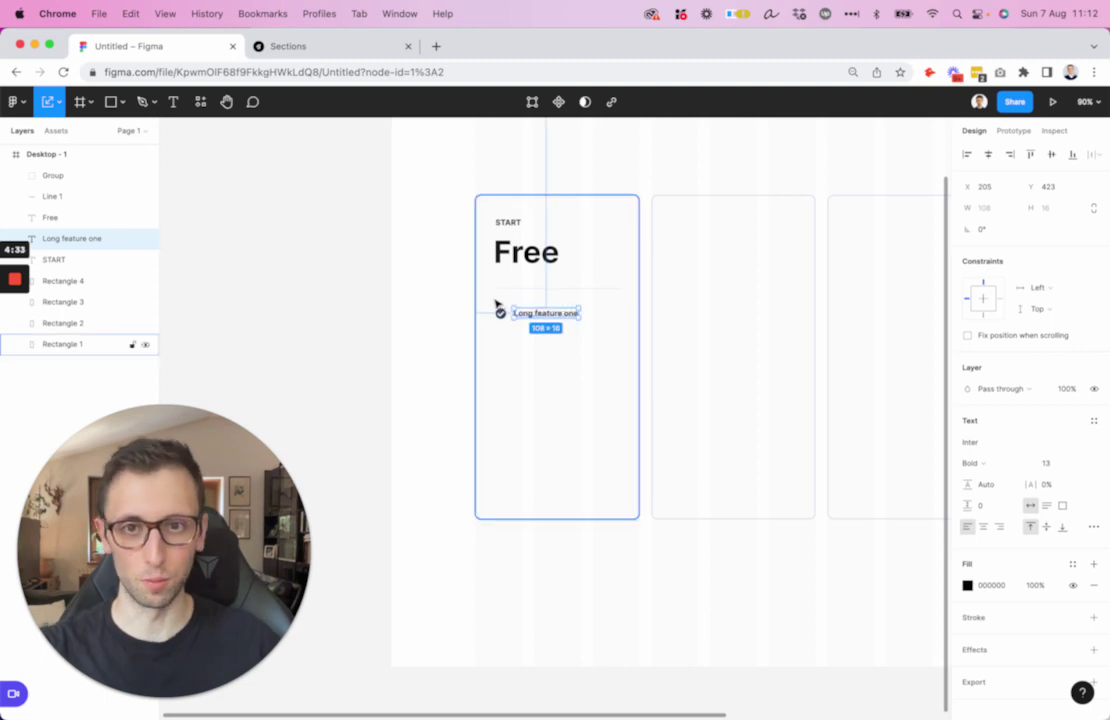
scroll(498, 305, "up", 5)
left_click(518, 362)
Set the check icon's fill to the light lavender BBBBCE
left_click(967, 495)
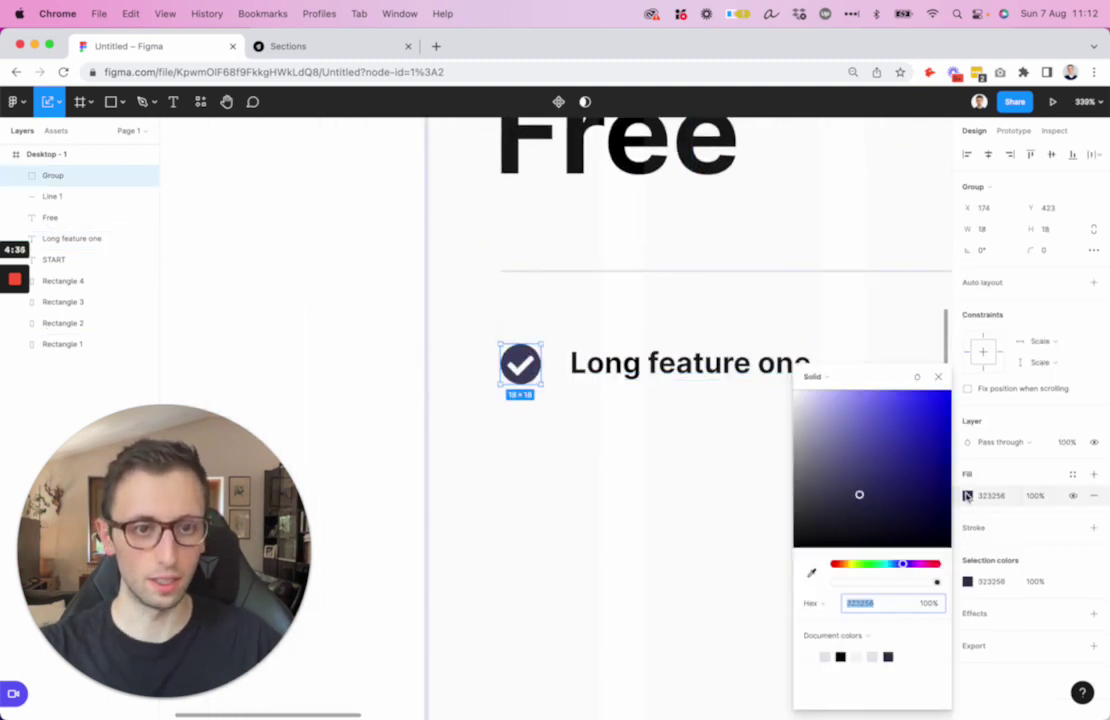
left_click(808, 400)
left_click(805, 416)
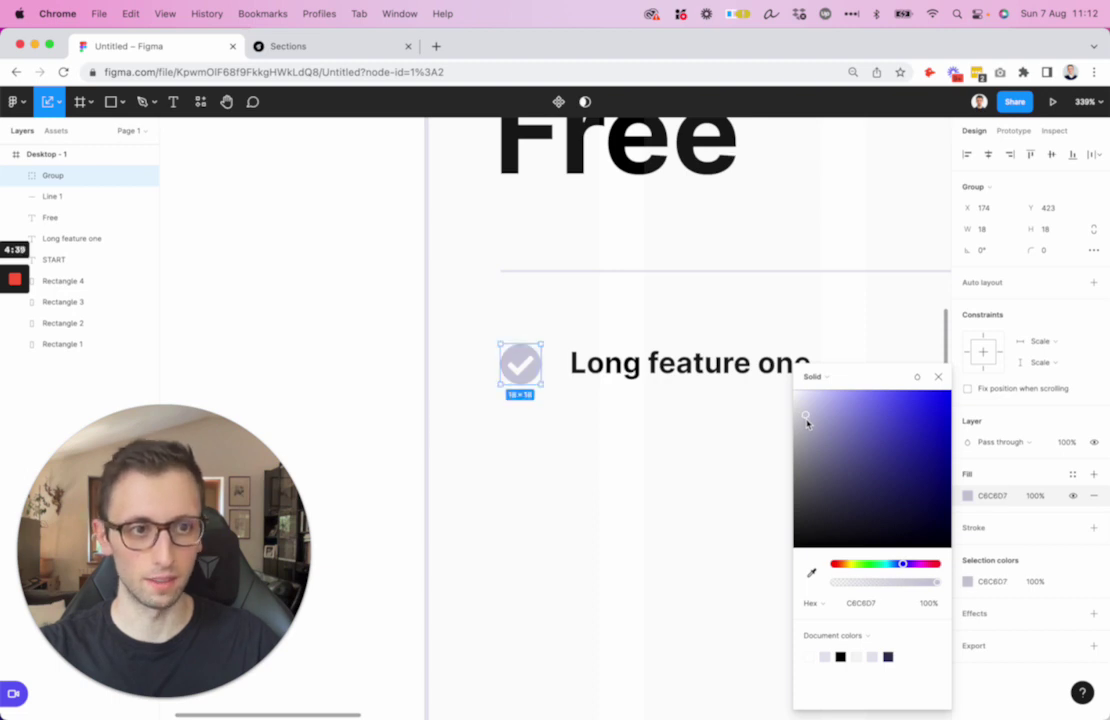
left_click(807, 421)
scroll(418, 285, "down", 5)
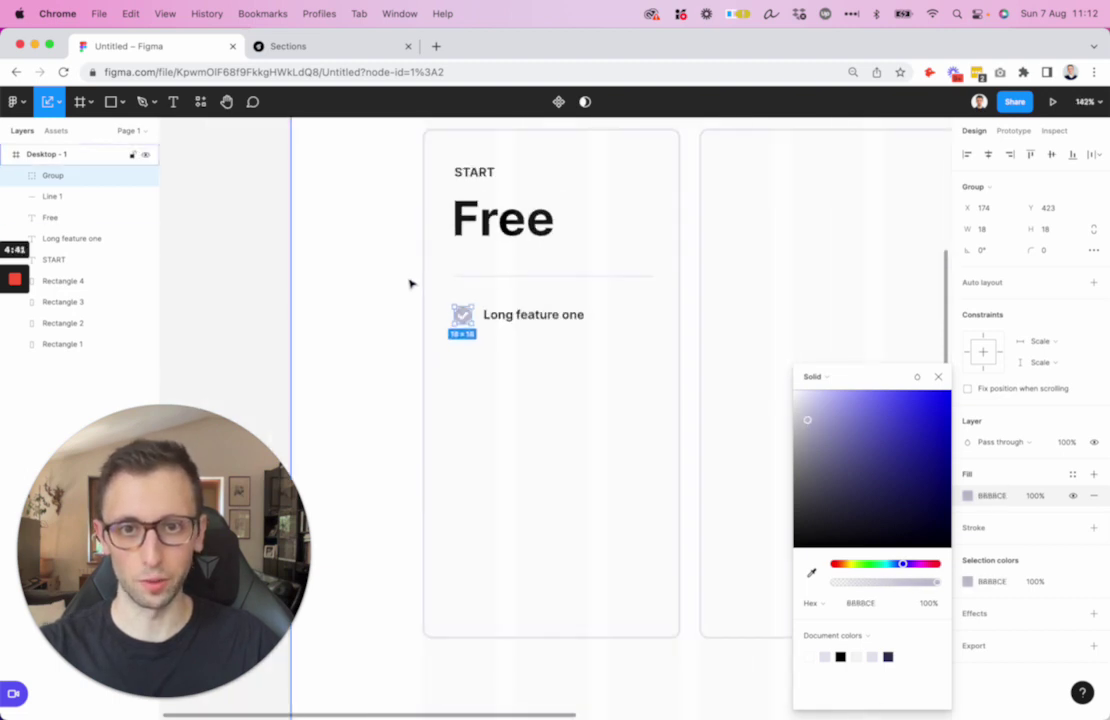
left_click(369, 279)
Combine the check icon and 'Long feature one' text into Component 1
scroll(420, 285, "down", 1)
left_click(487, 289)
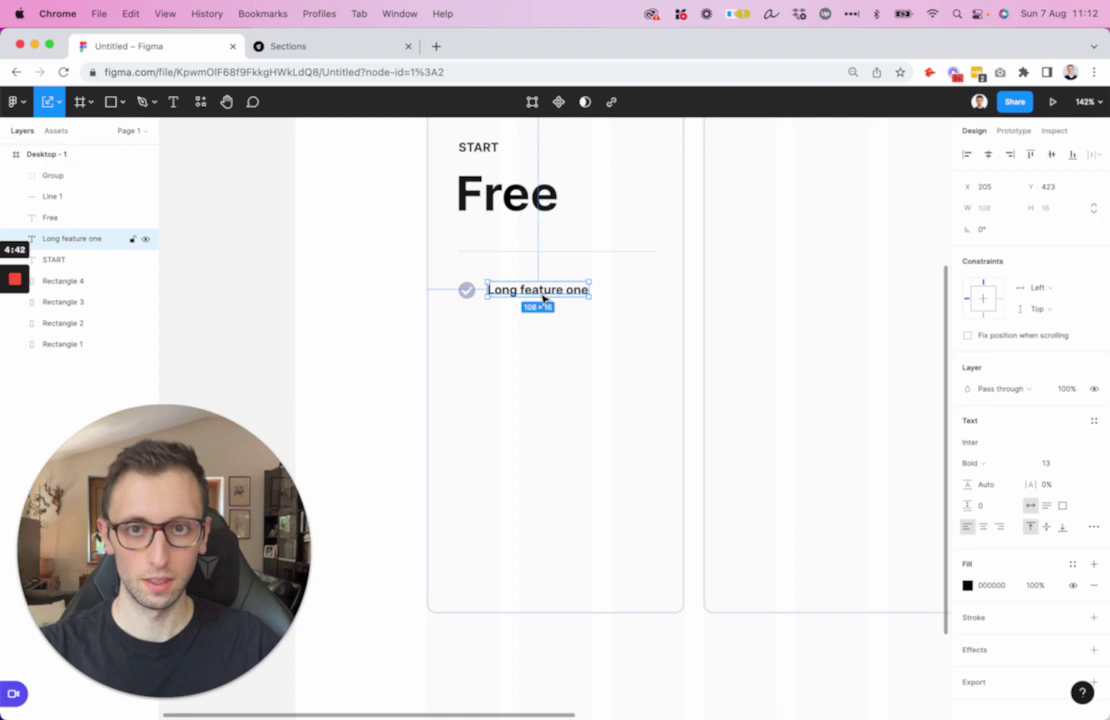
left_click(467, 292, "shift")
scroll(664, 255, "up", 3)
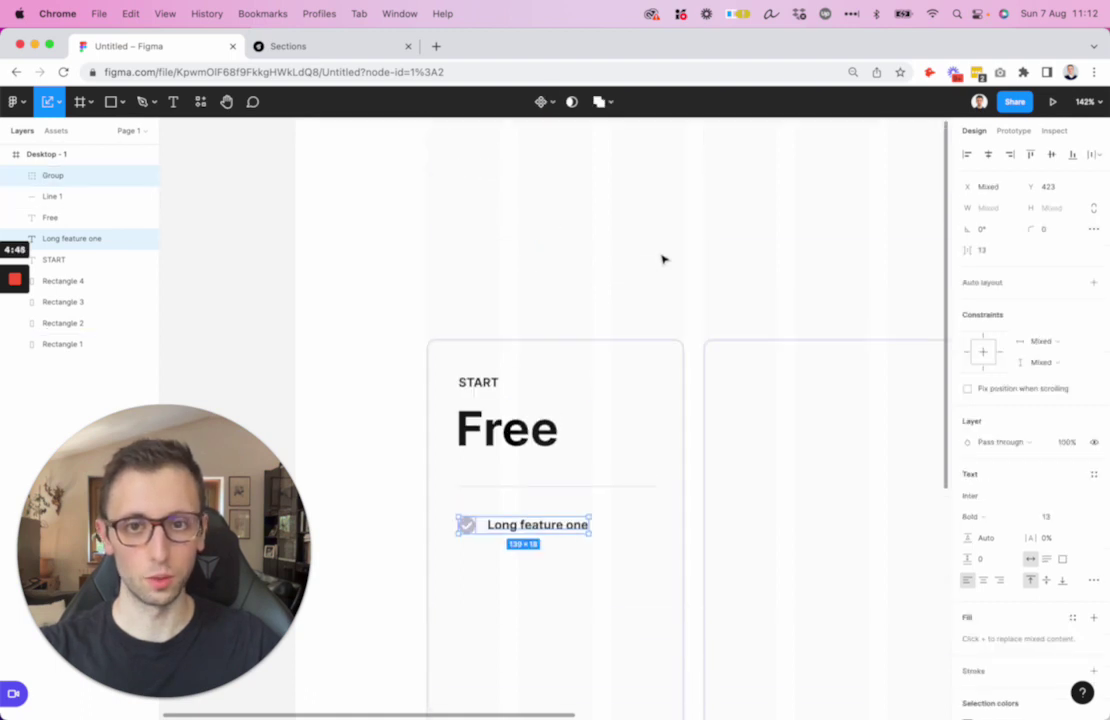
scroll(663, 258, "down", 4)
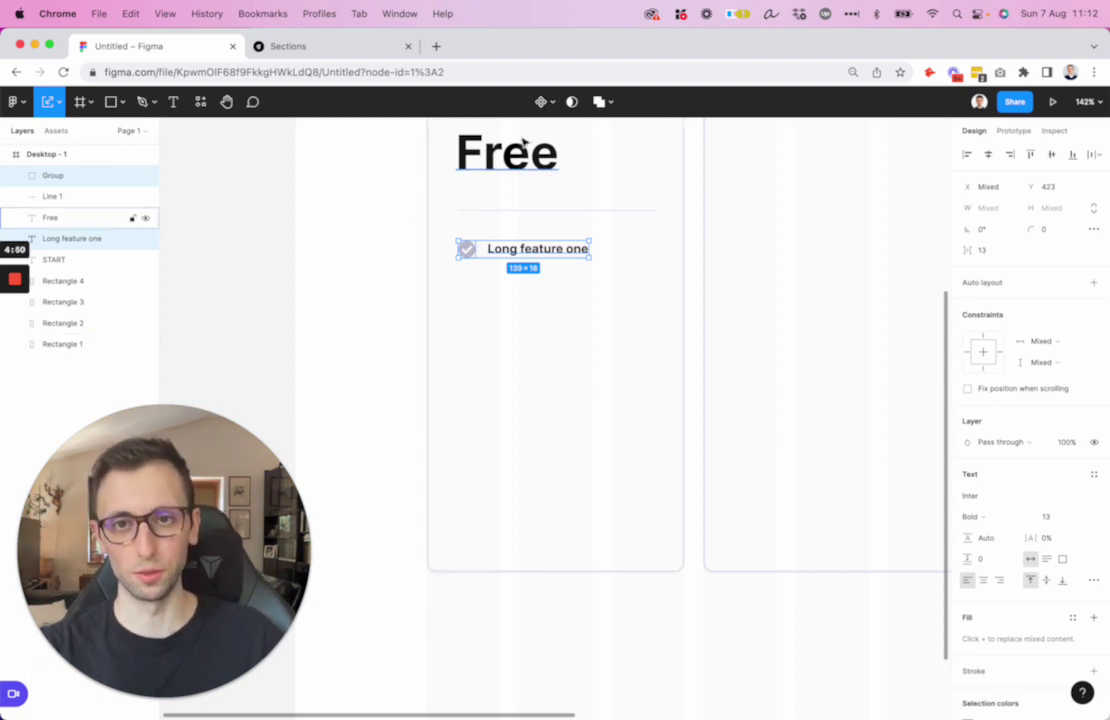
scroll(490, 170, "right", 2)
left_click(541, 103)
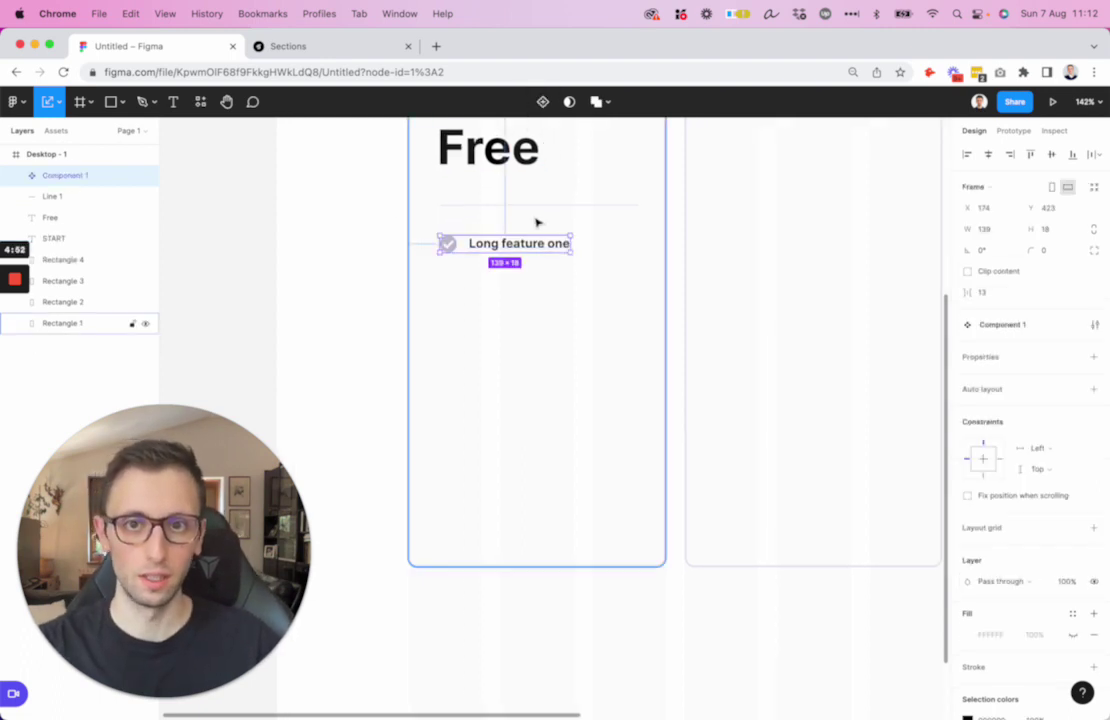
scroll(531, 249, "up", 3)
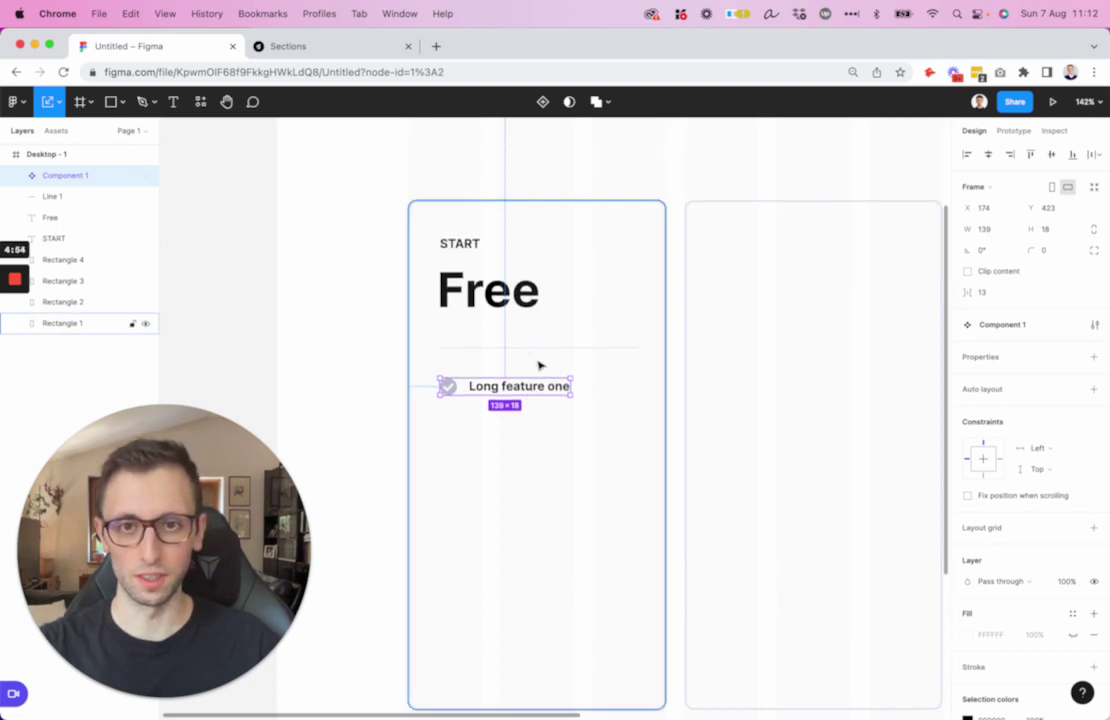
Duplicate the feature row twice so the Free card has three rows
left_click_drag(532, 386, 523, 425)
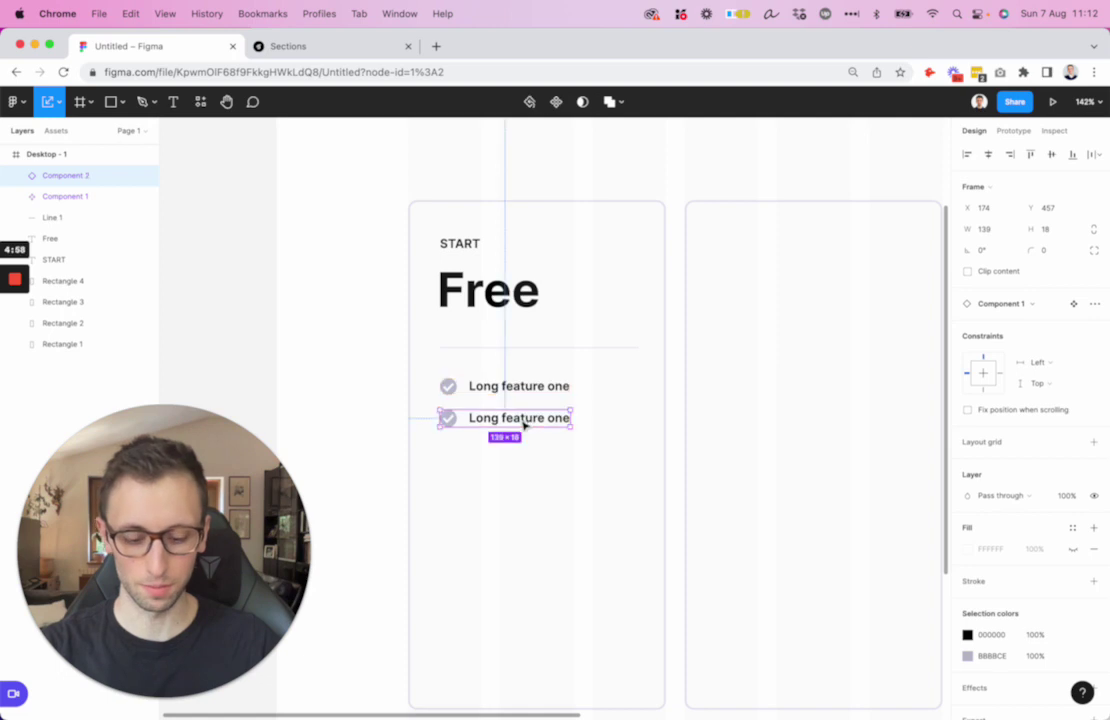
key("ctrl+d")
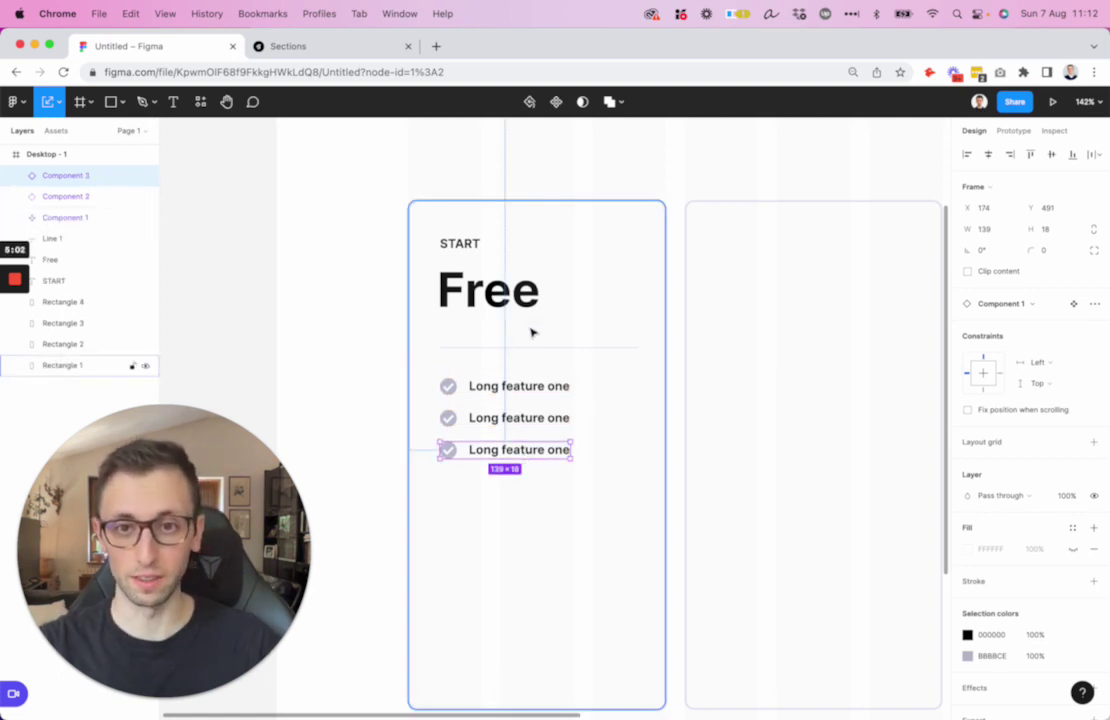
scroll(517, 297, "down", 1)
scroll(517, 297, "up", 1)
scroll(517, 297, "down", 5)
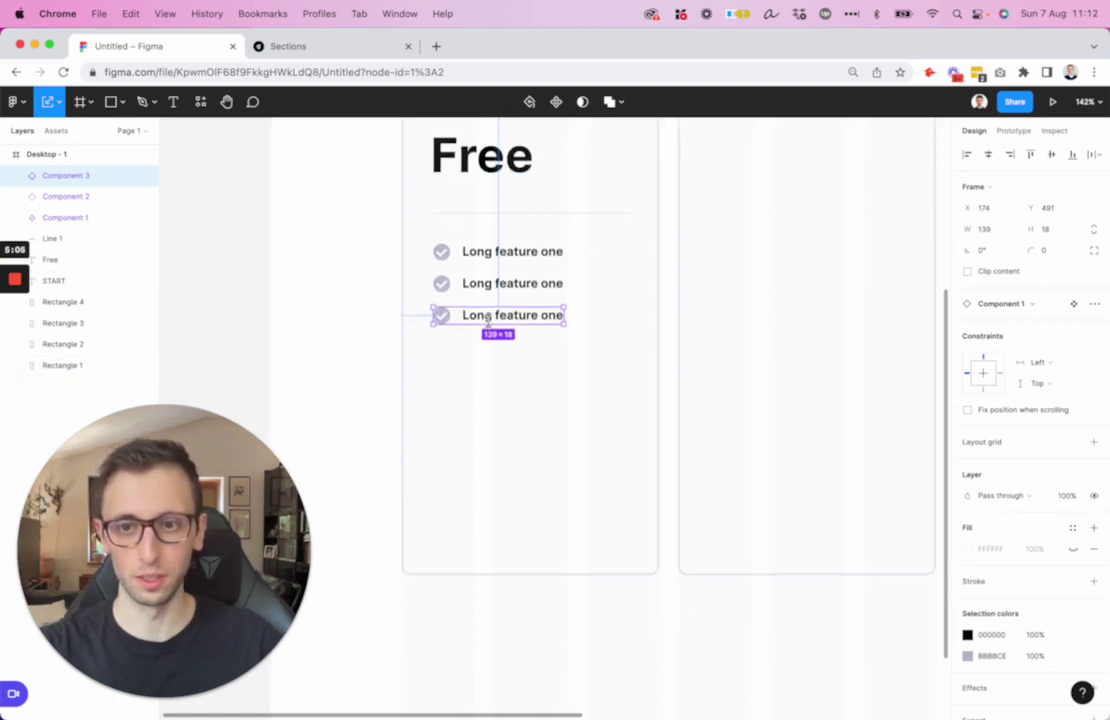
Relabel the second row 'Feature two'
left_click(487, 279)
double_click(489, 280)
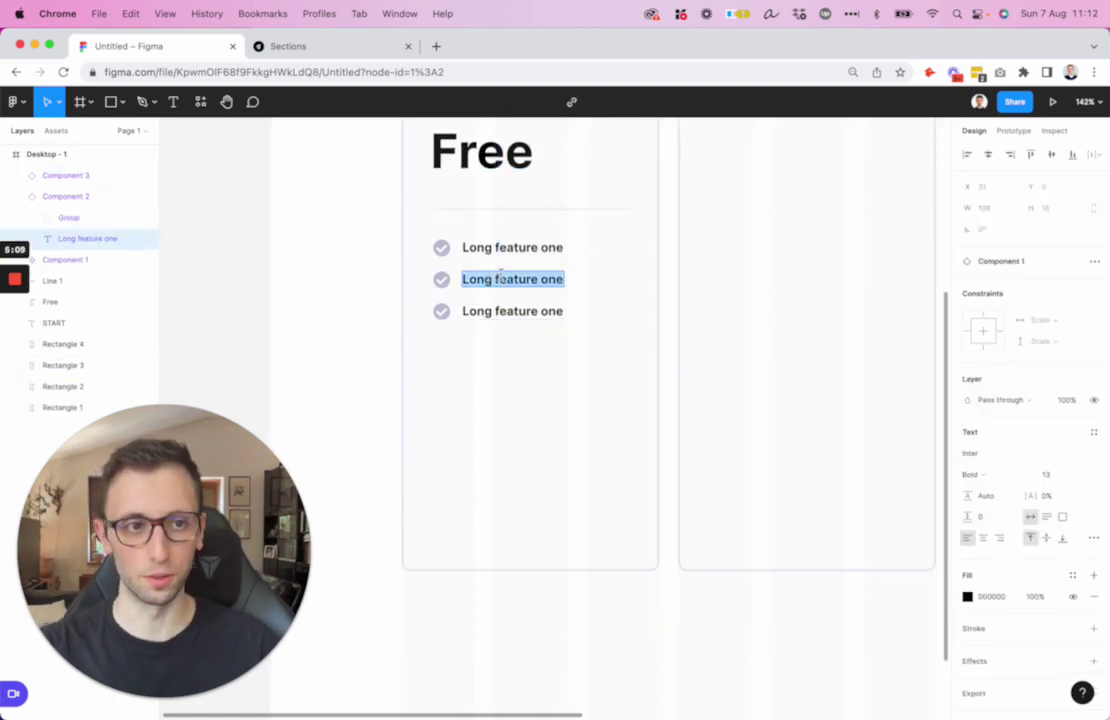
type("F")
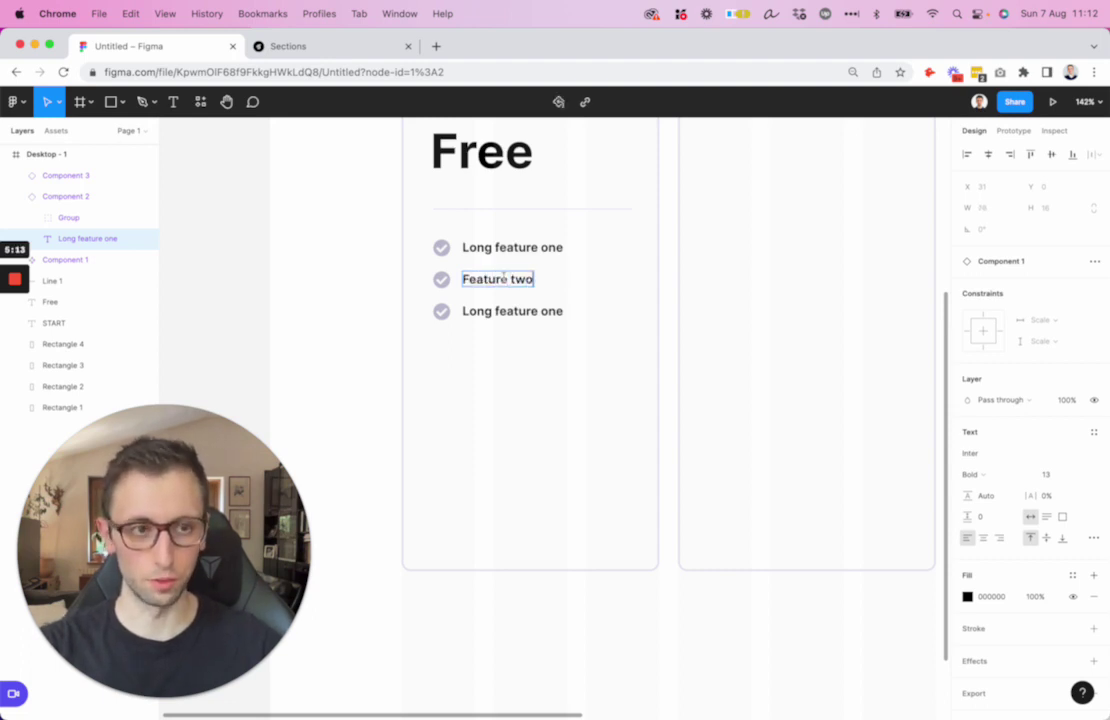
Change the third row's label to 'Long feature three'
left_click(549, 311)
double_click(549, 311)
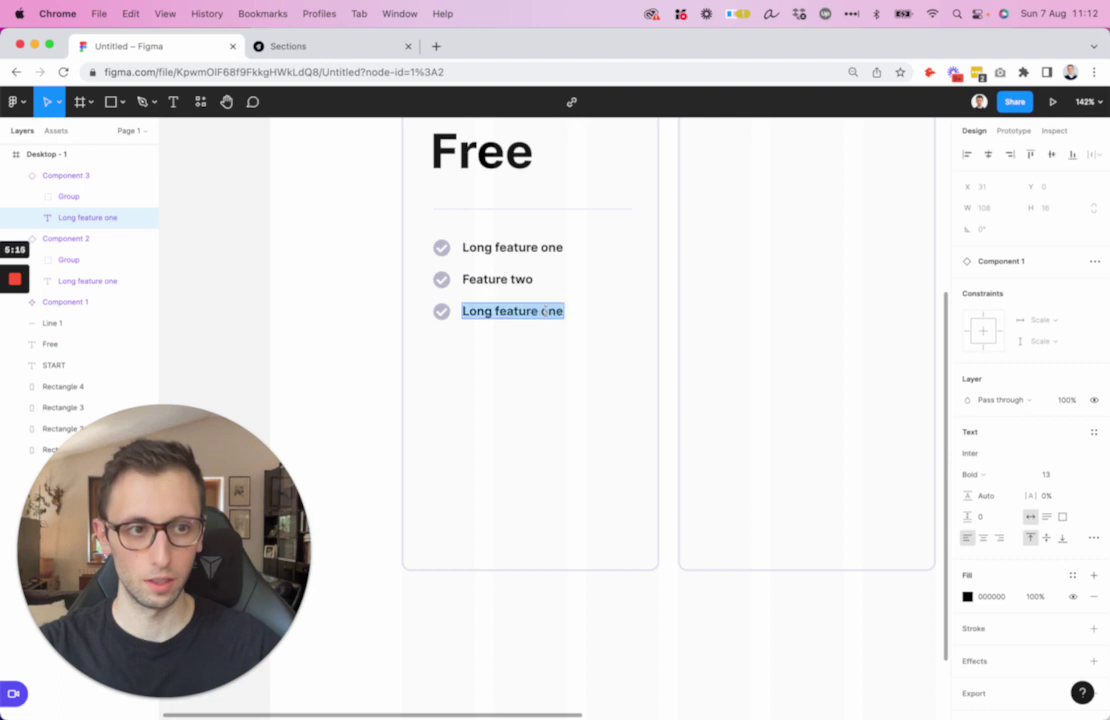
left_click(549, 310)
type("thr")
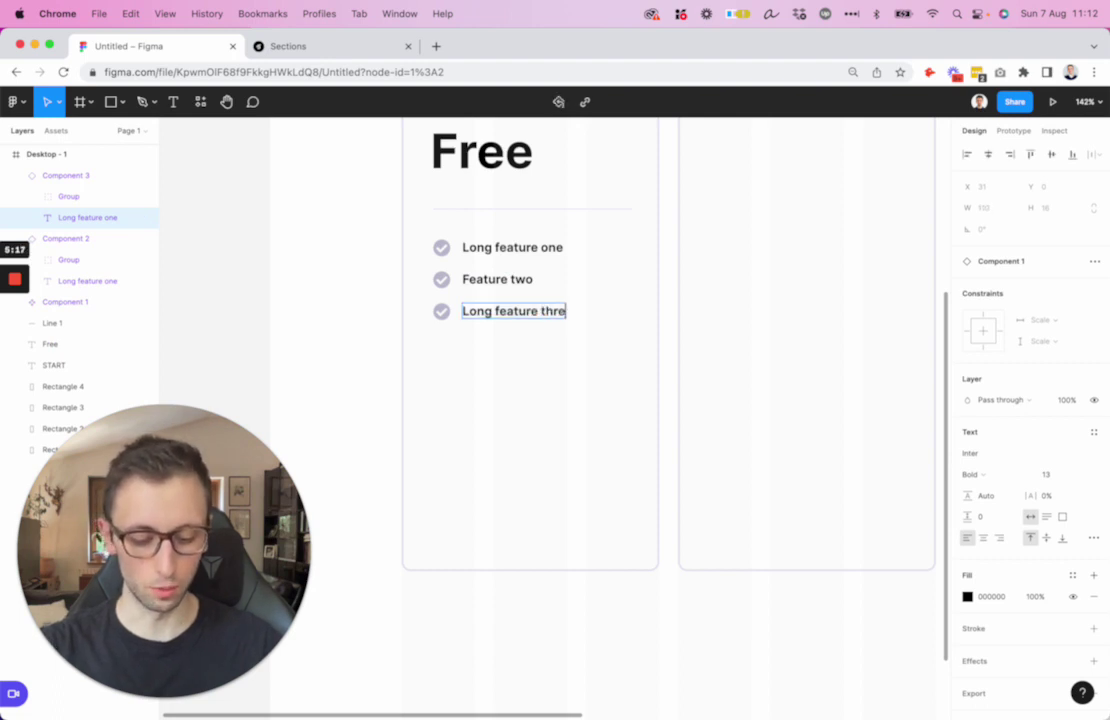
type("ee")
key("Escape")
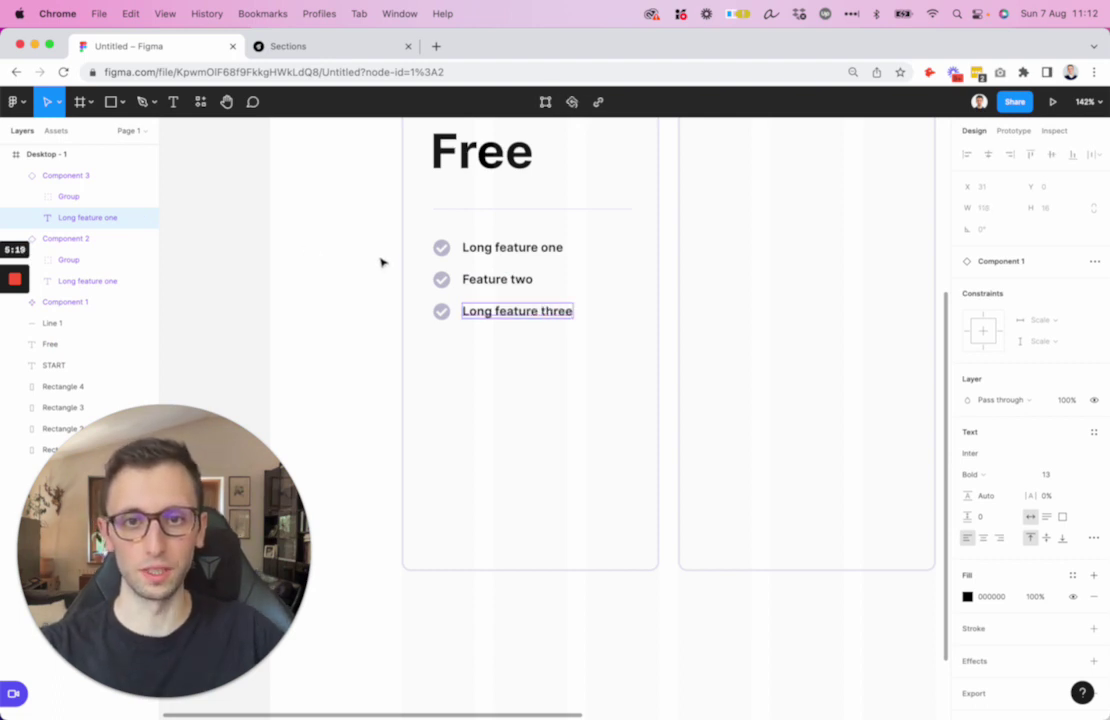
scroll(363, 310, "down", 1)
left_click(363, 310)
scroll(360, 305, "right", 1)
scroll(350, 295, "left", 4)
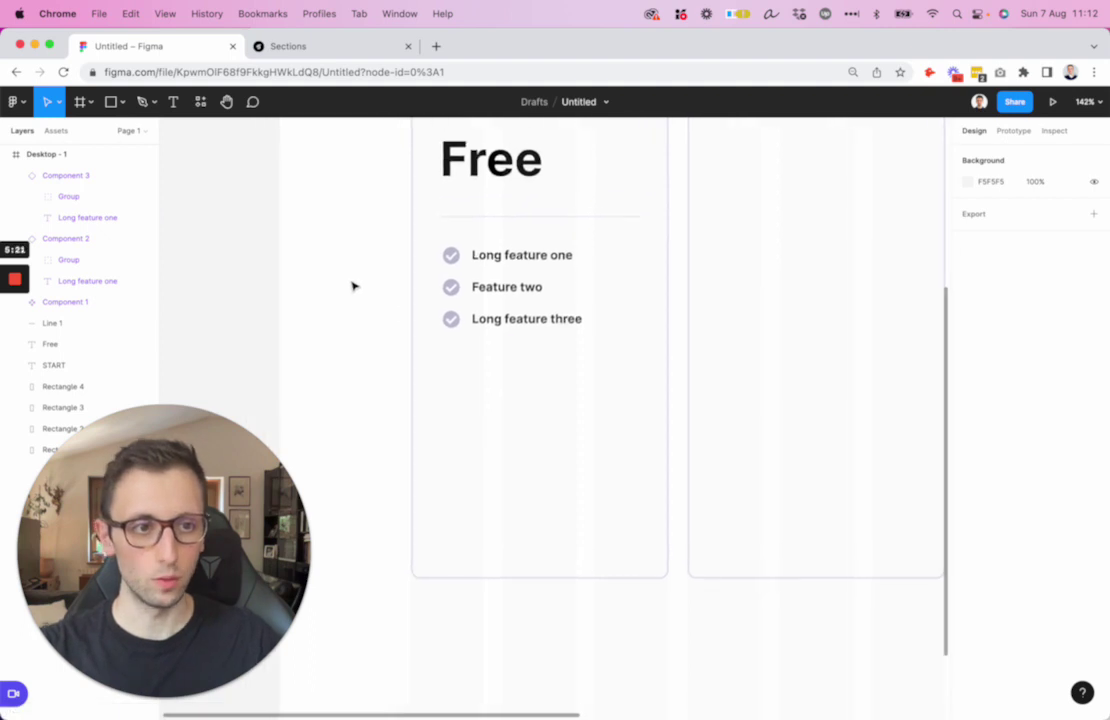
Draw a rectangle near the Free card's bottom and paste the card's fill, outline and rounding onto it
scroll(352, 286, "left", 2)
scroll(465, 311, "up", 5)
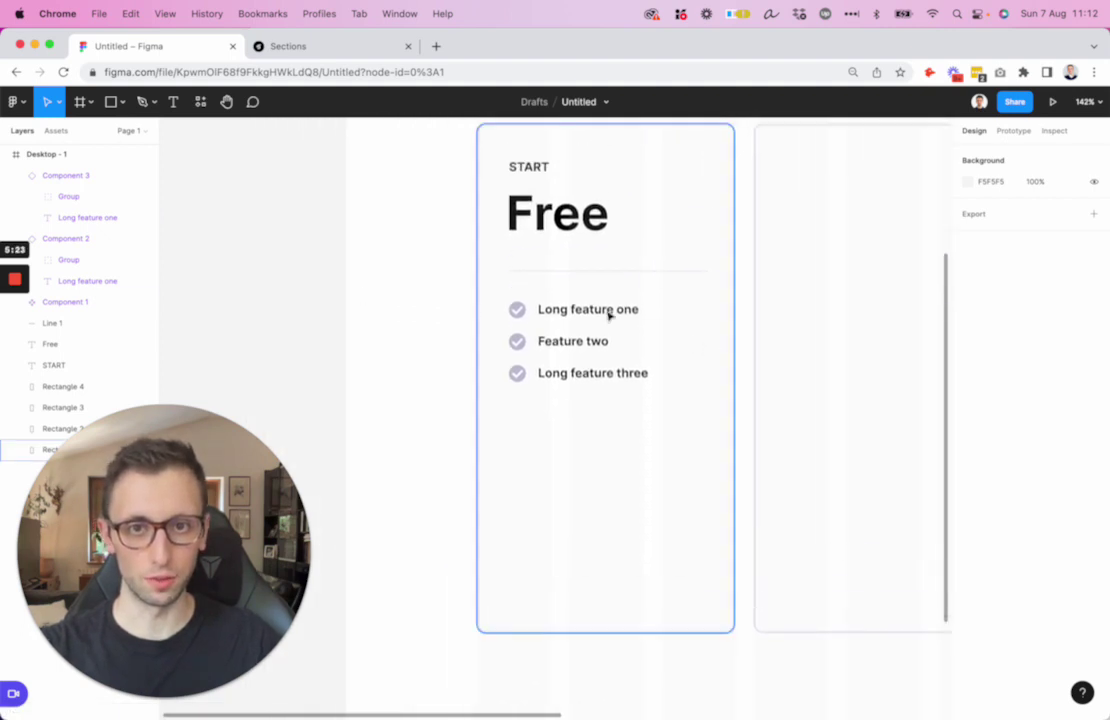
key("r")
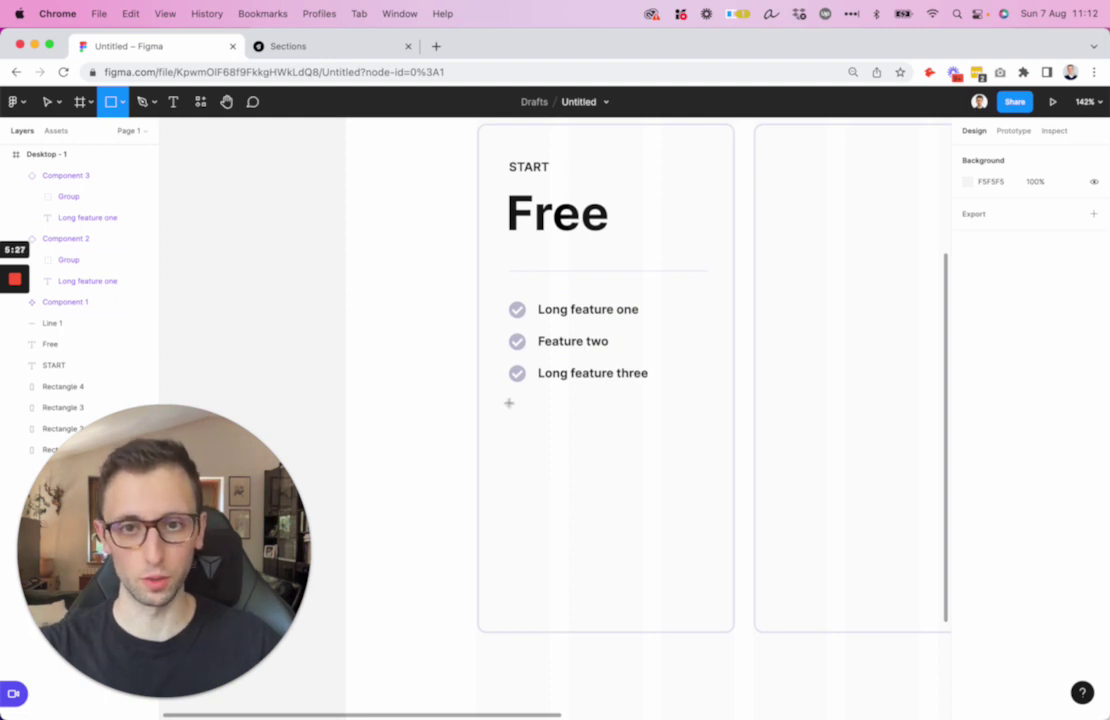
left_click_drag(509, 403, 707, 452)
left_click_drag(515, 424, 603, 553)
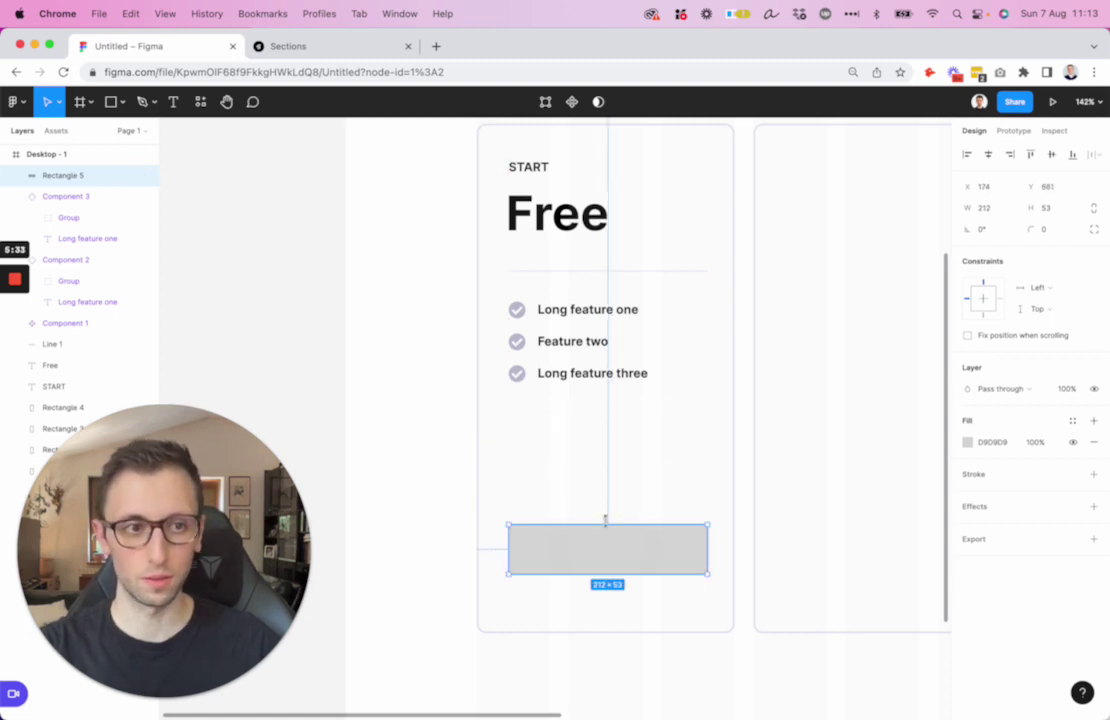
left_click(971, 476)
left_click(733, 517)
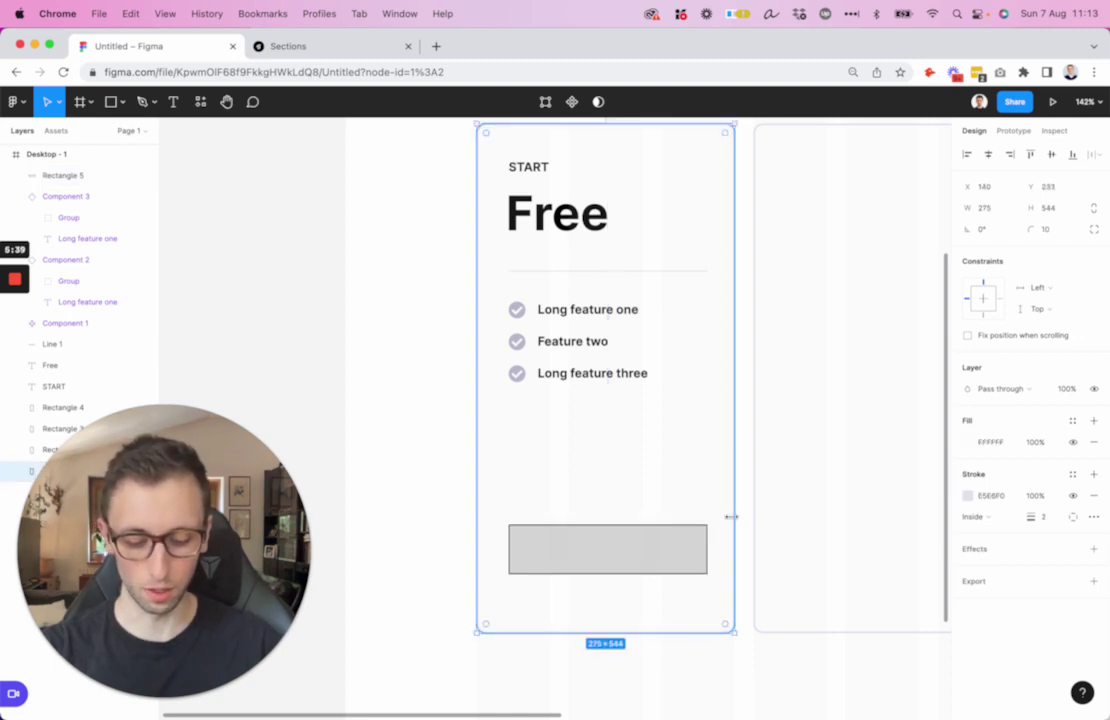
left_click(657, 547)
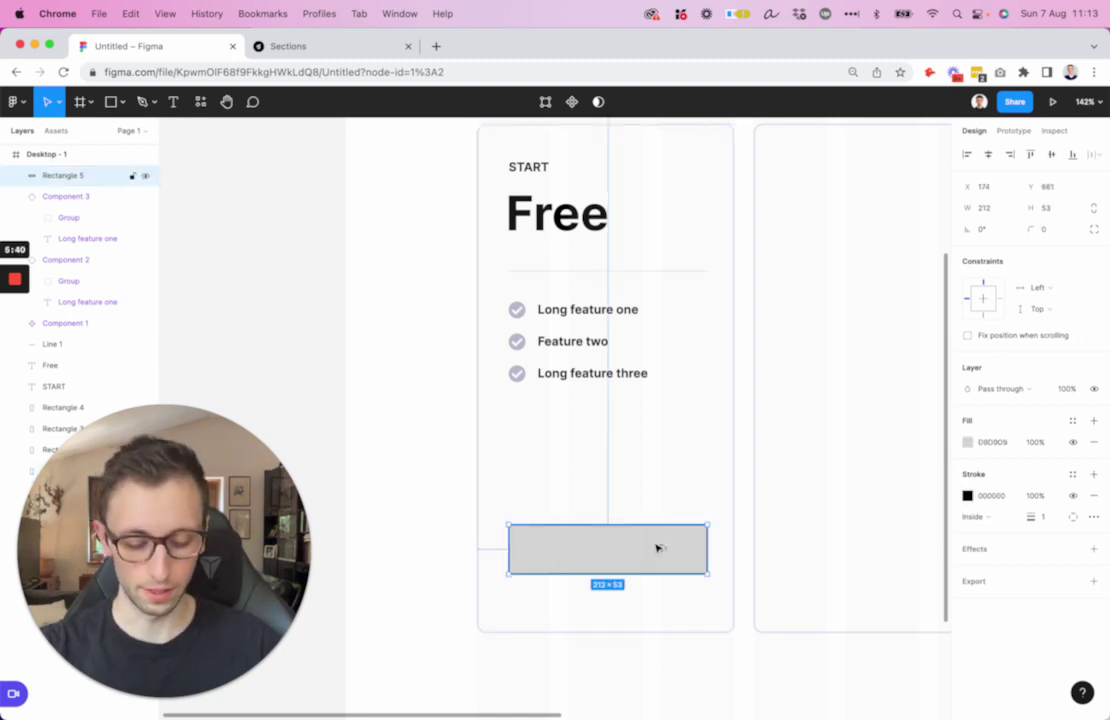
key("super+alt+v")
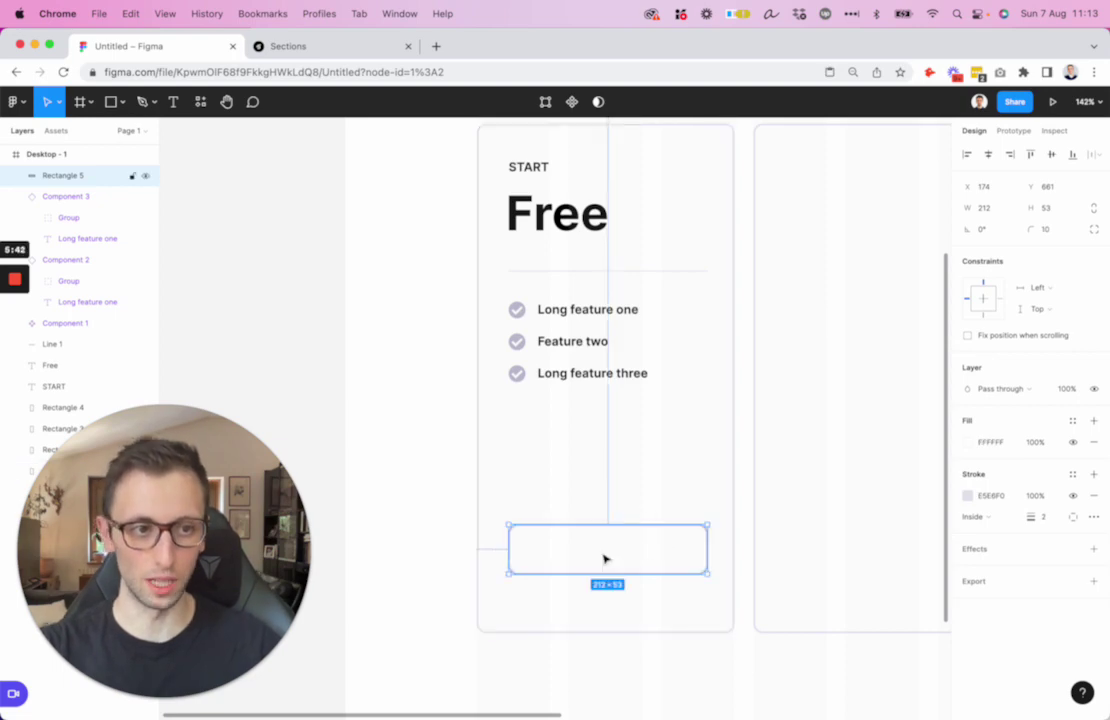
Copy a feature text into the bottom box and retype it as 'Button'
left_click(577, 377, "super")
key("super+c")
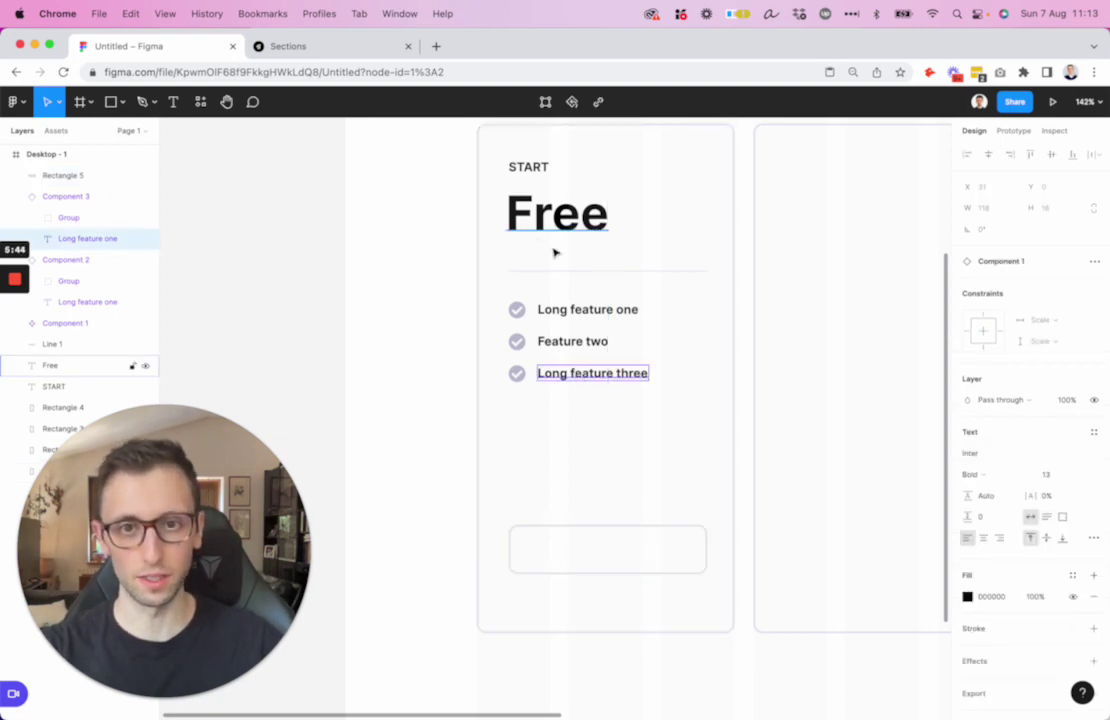
left_click(743, 364)
key("super+v")
left_click_drag(630, 383, 615, 543)
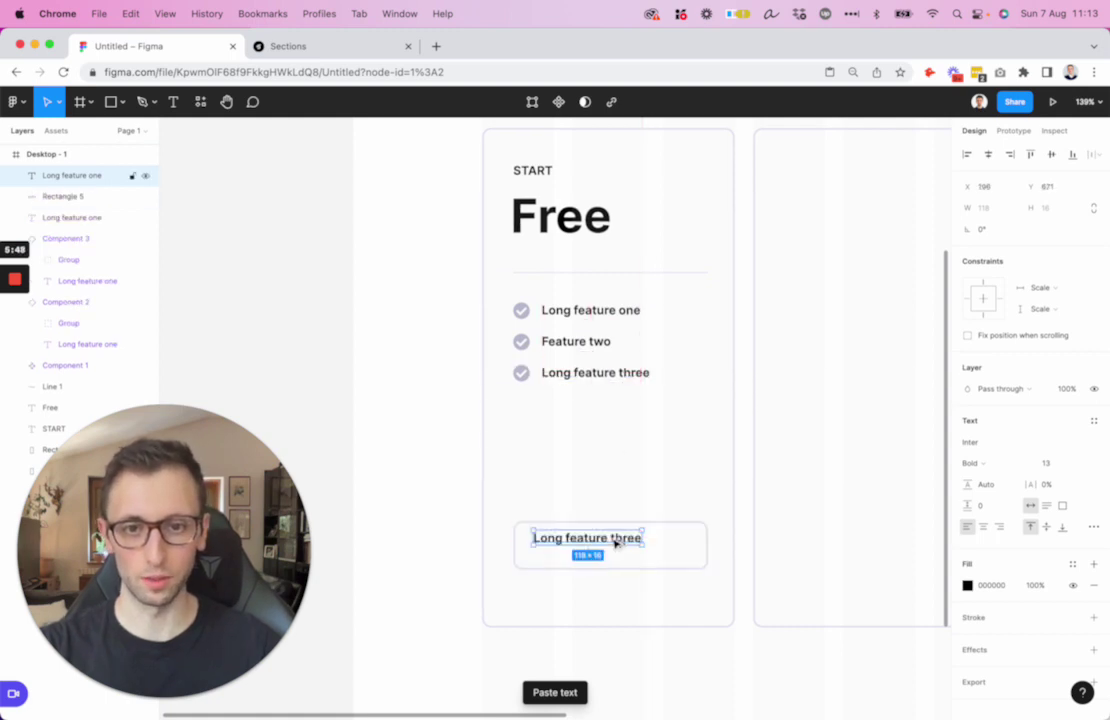
double_click(614, 541)
type("Button")
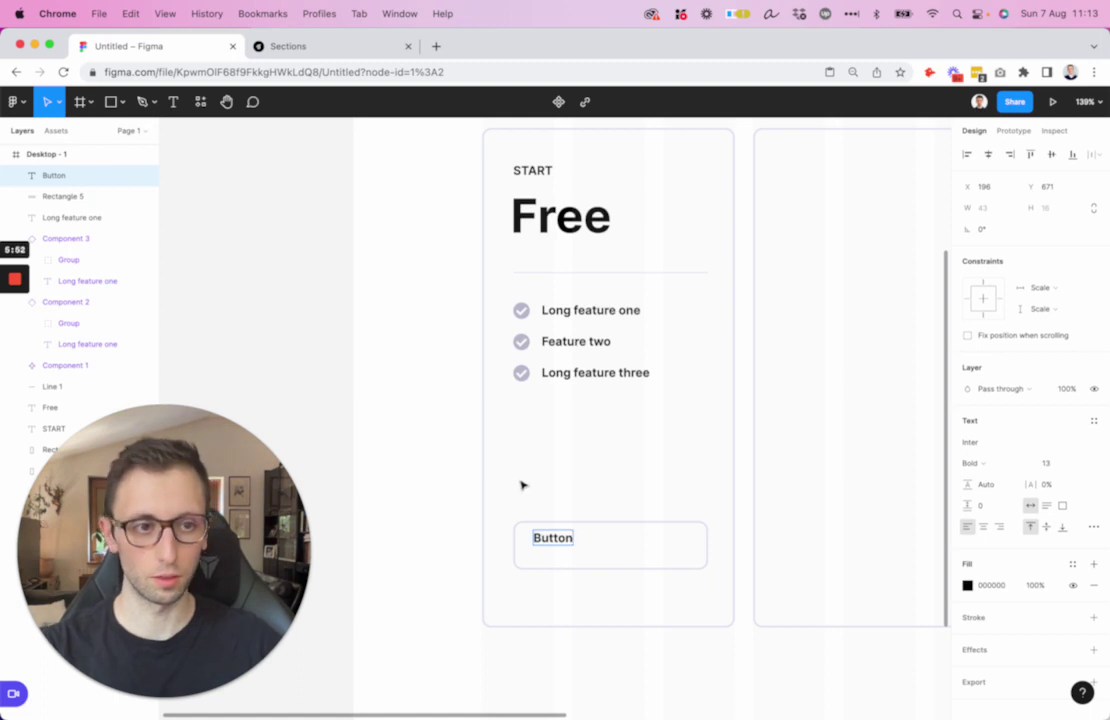
key("Escape")
Nudge the Button label into place and set its font size to 16
scroll(515, 480, "down", 2)
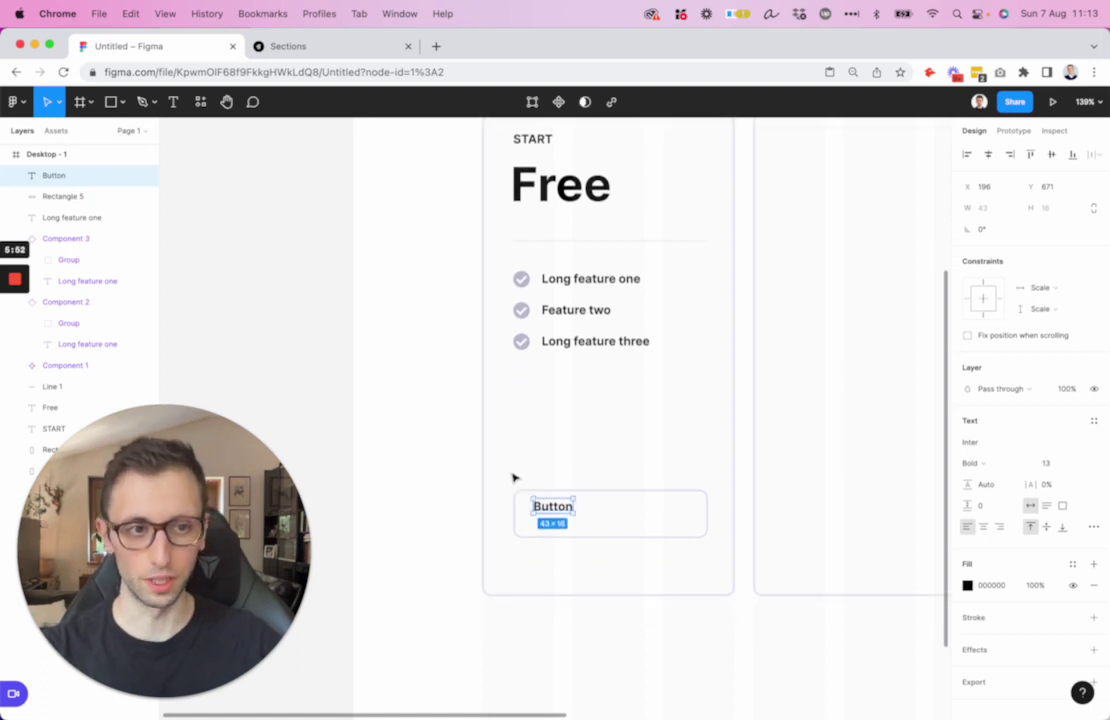
key("shift+Down")
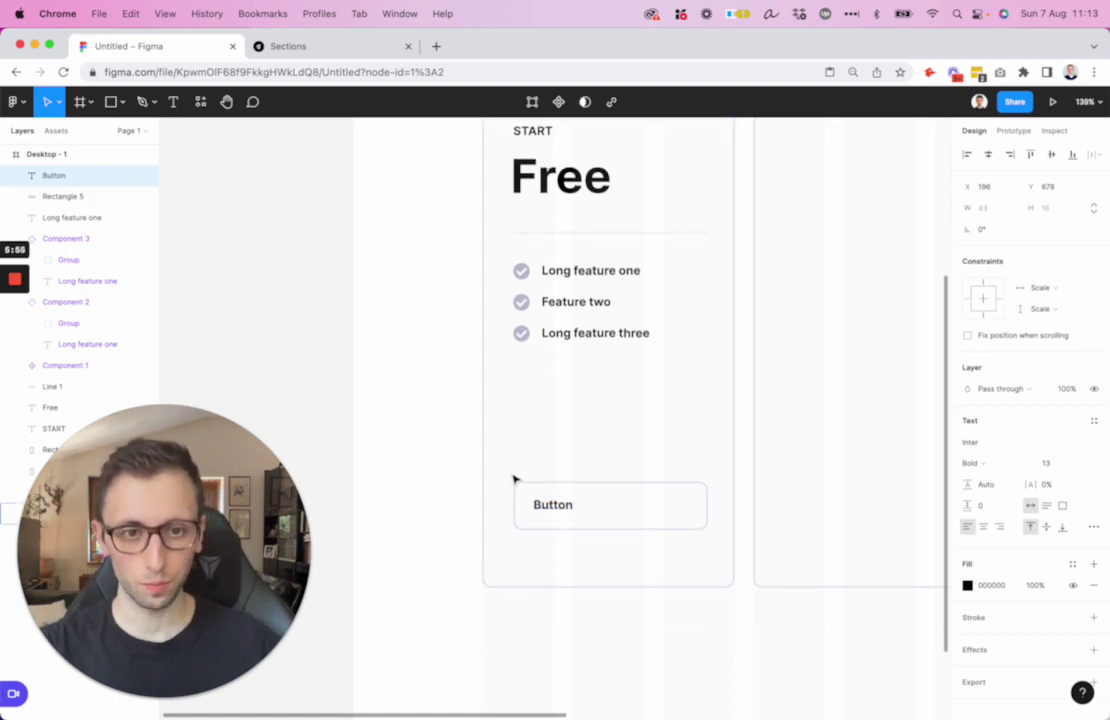
key("Up")
key("Up")
key("Up")
type("16")
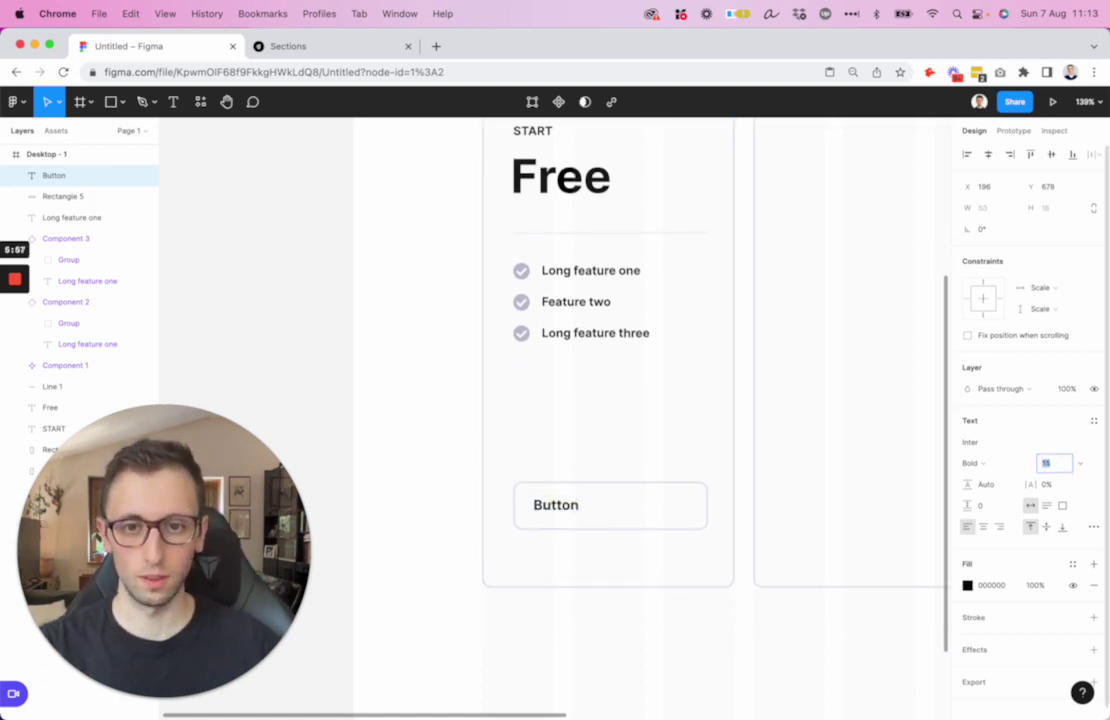
key("Return")
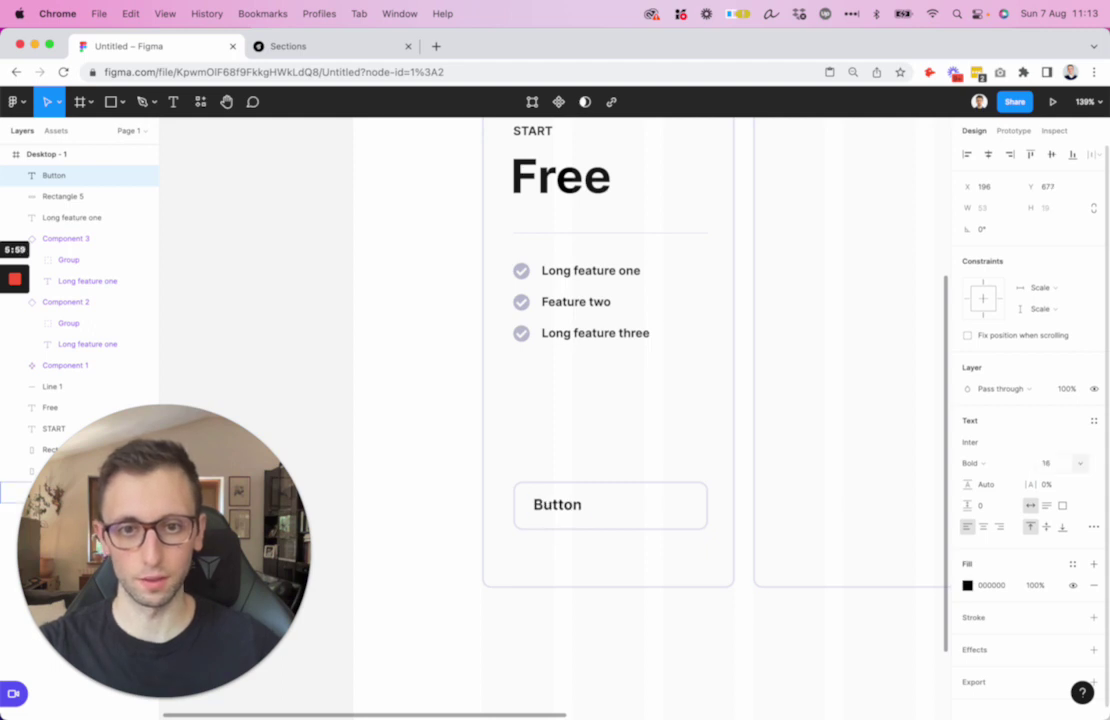
left_click(448, 263)
Open giglio-designs.com/freebies in a new Chrome tab
left_click(436, 46)
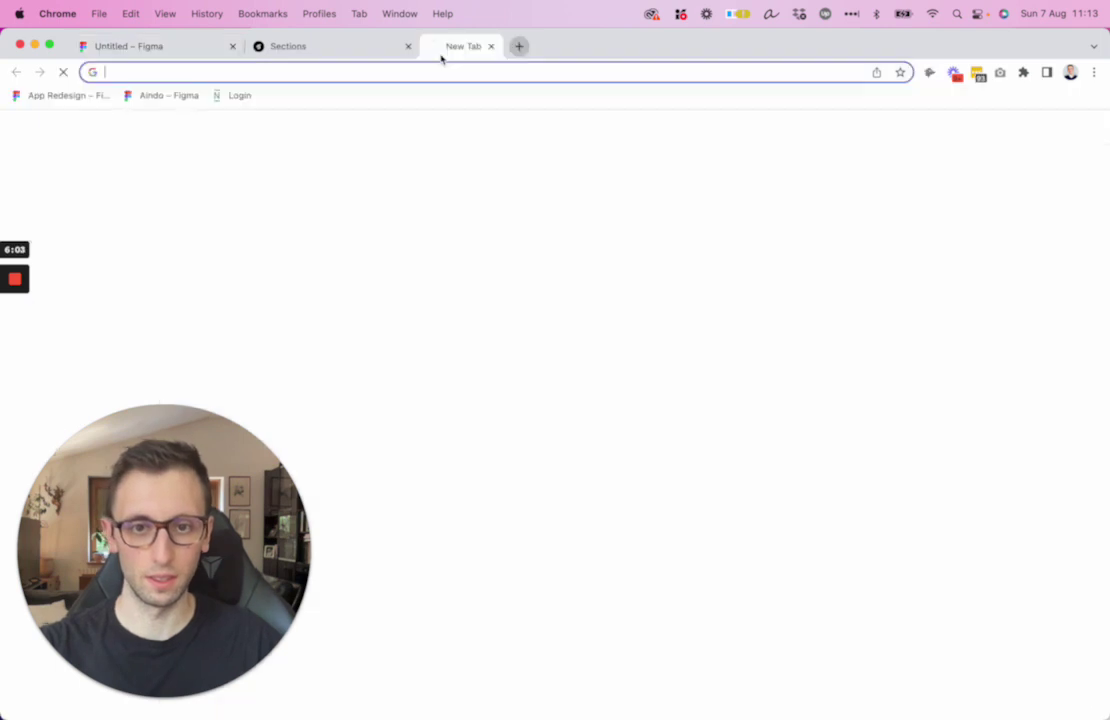
type("free")
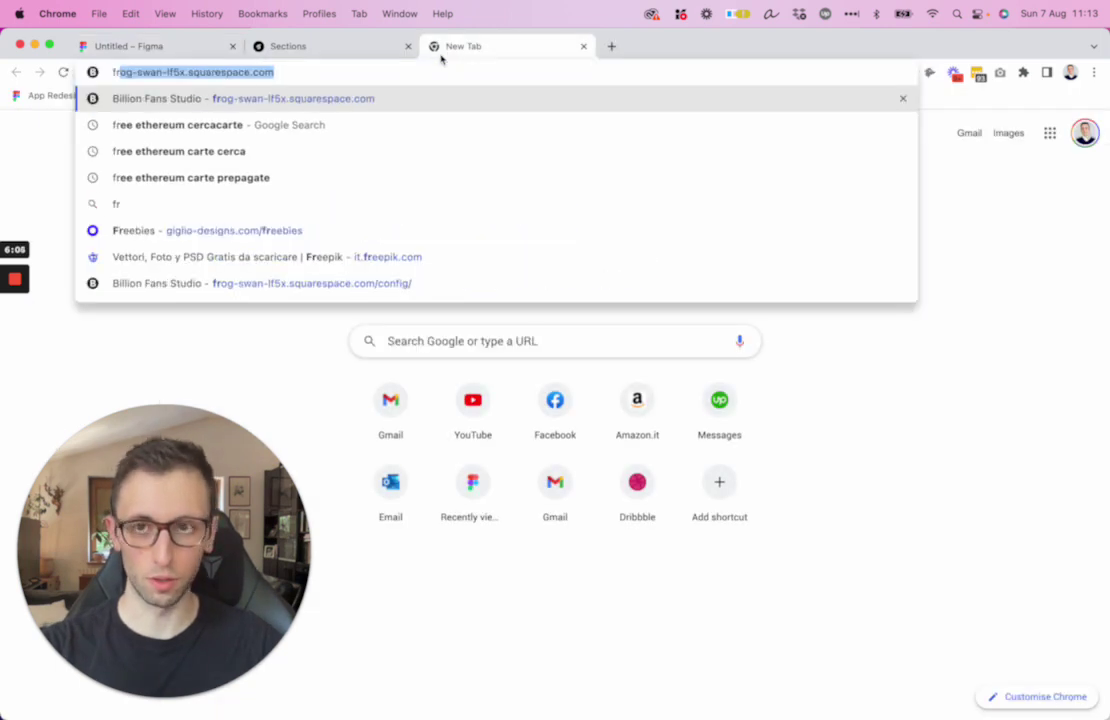
key("Down")
key("Down")
key("Down")
key("Down")
key("Down")
key("Down")
key("Down")
key("Return")
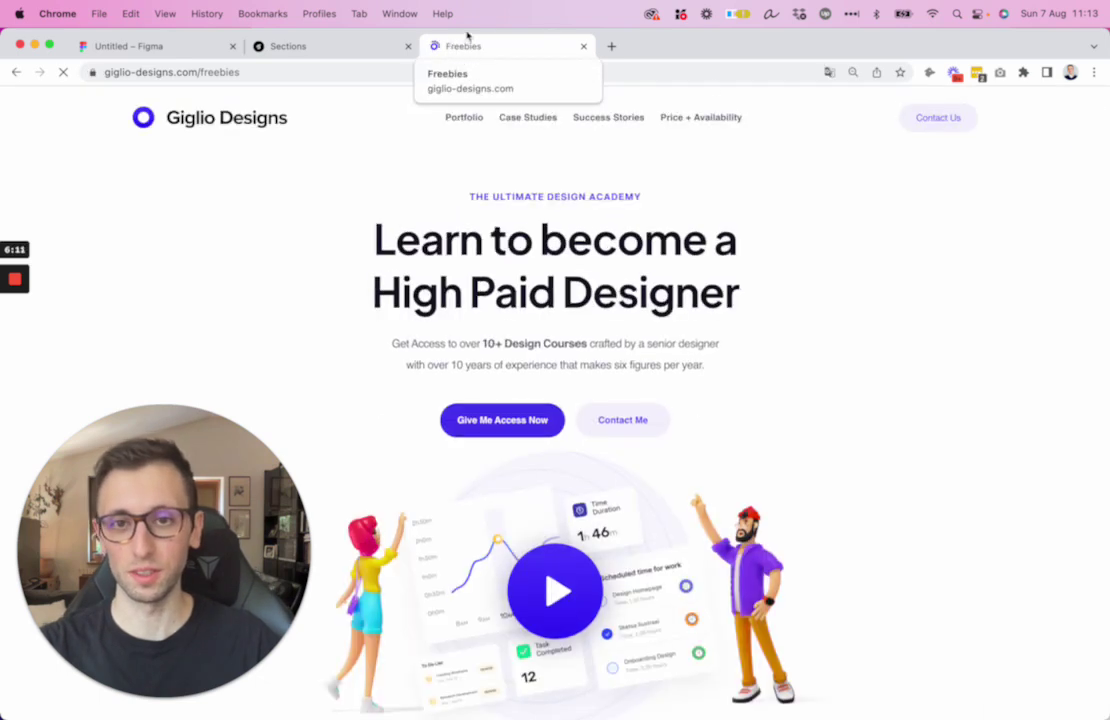
Scroll through the Freebies page's course sections, then return to the Figma tab
scroll(868, 181, "down", 1)
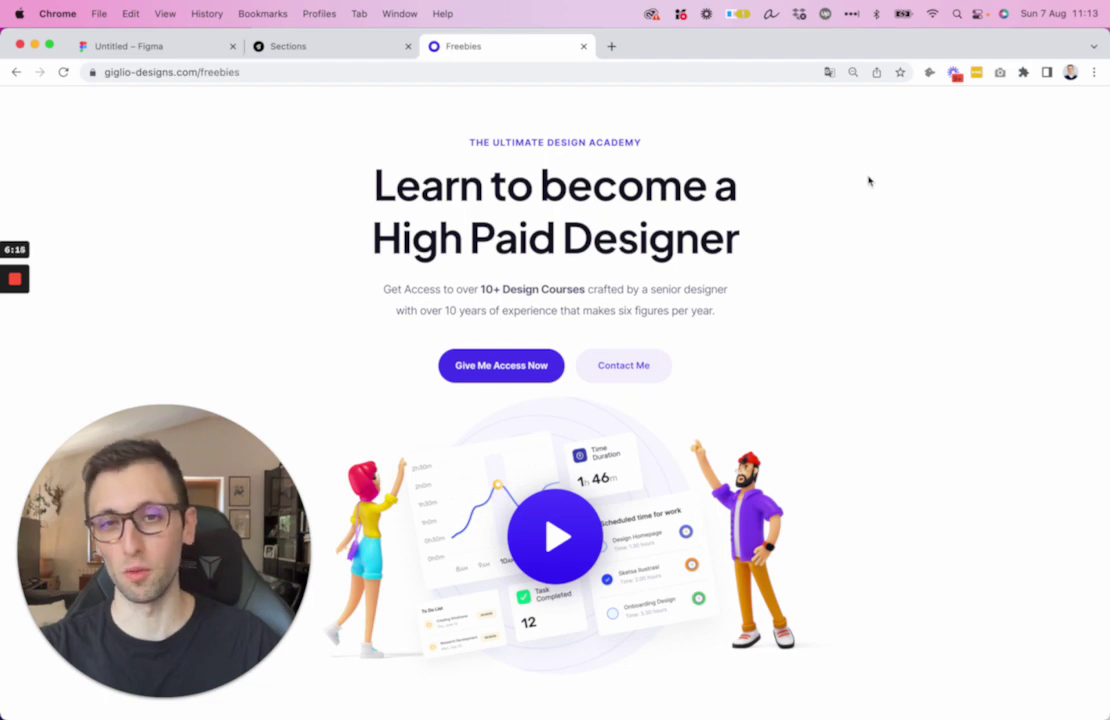
scroll(924, 185, "down", 5)
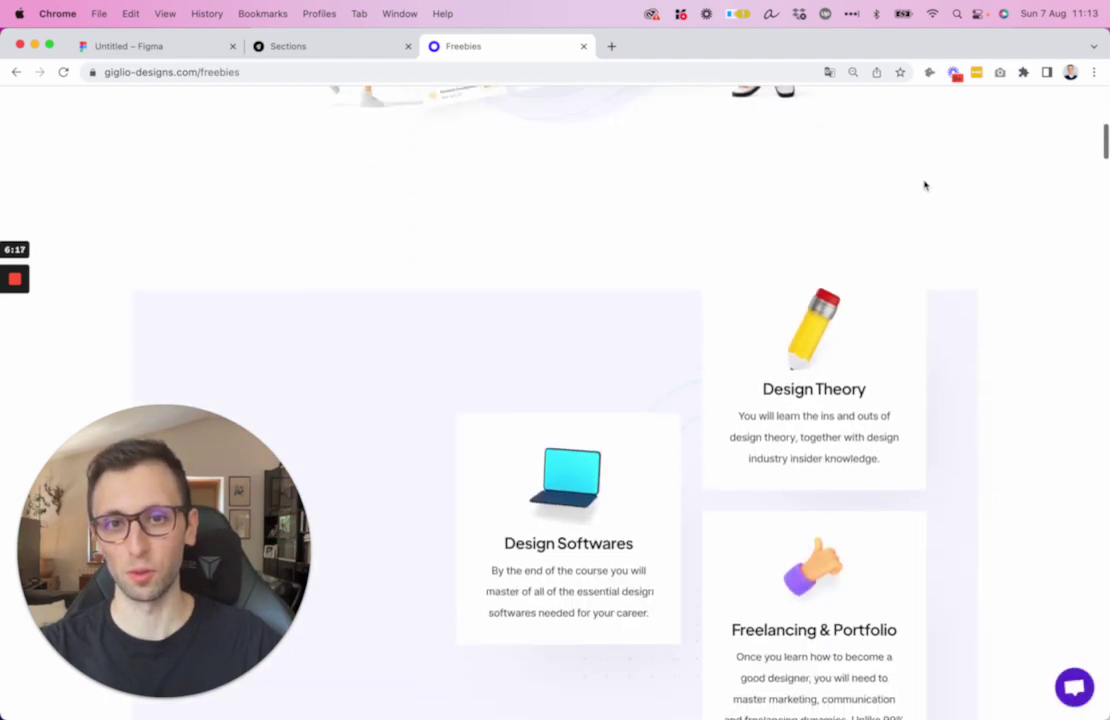
scroll(924, 185, "down", 10)
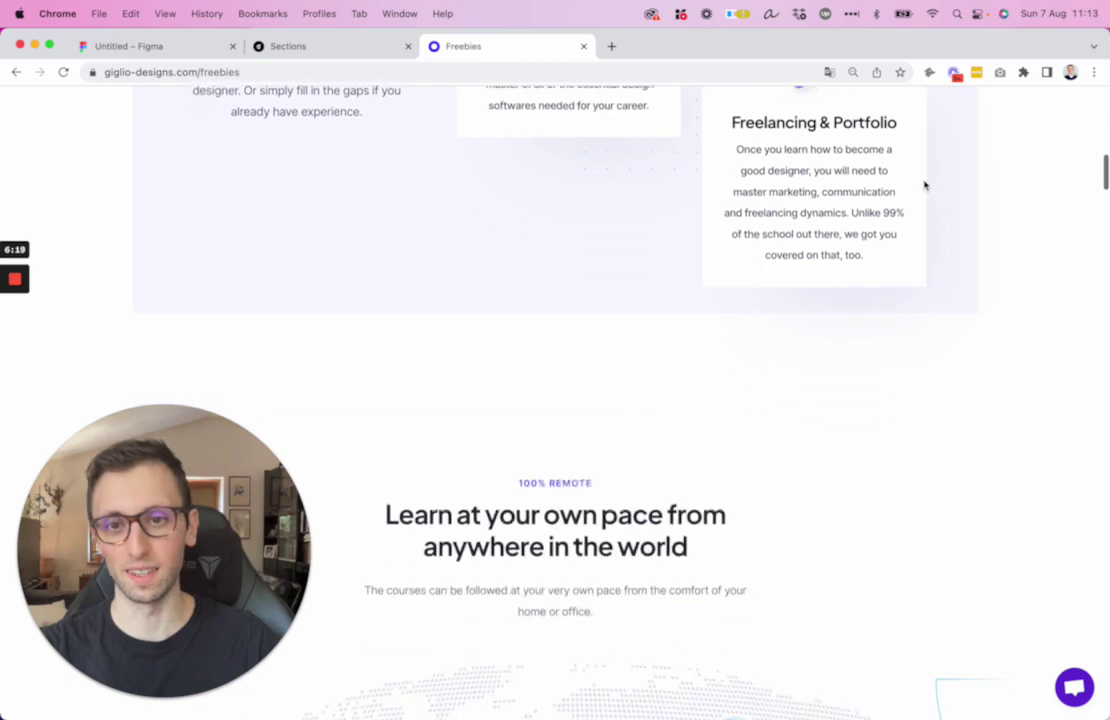
scroll(940, 180, "down", 8)
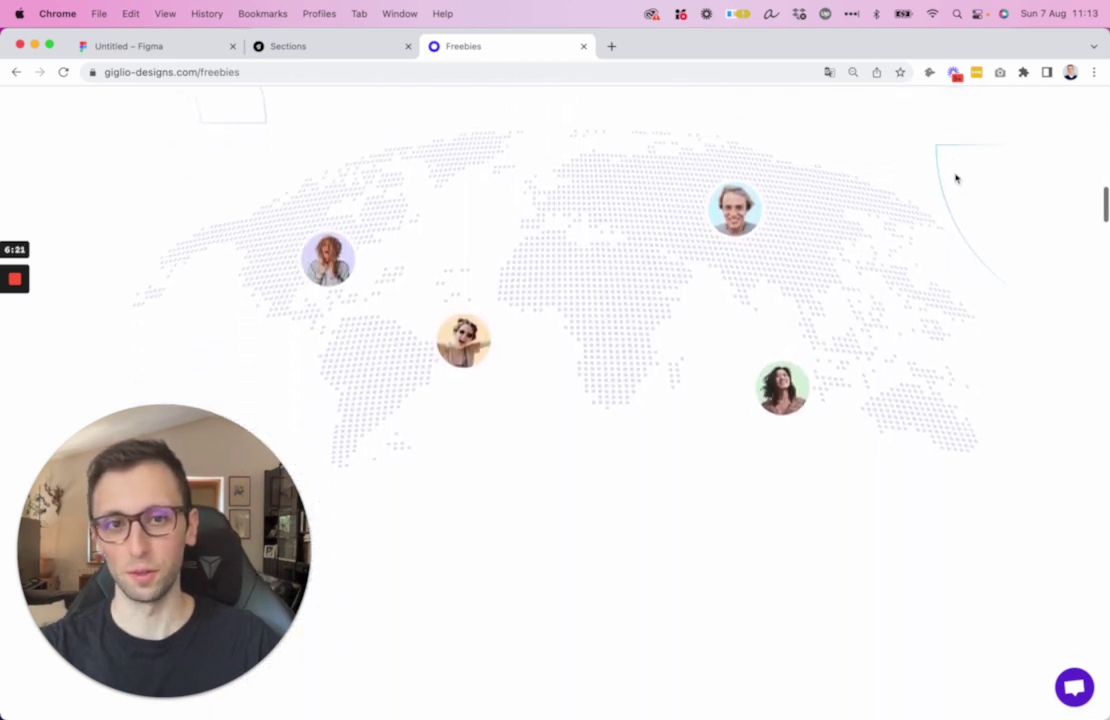
scroll(956, 178, "down", 6)
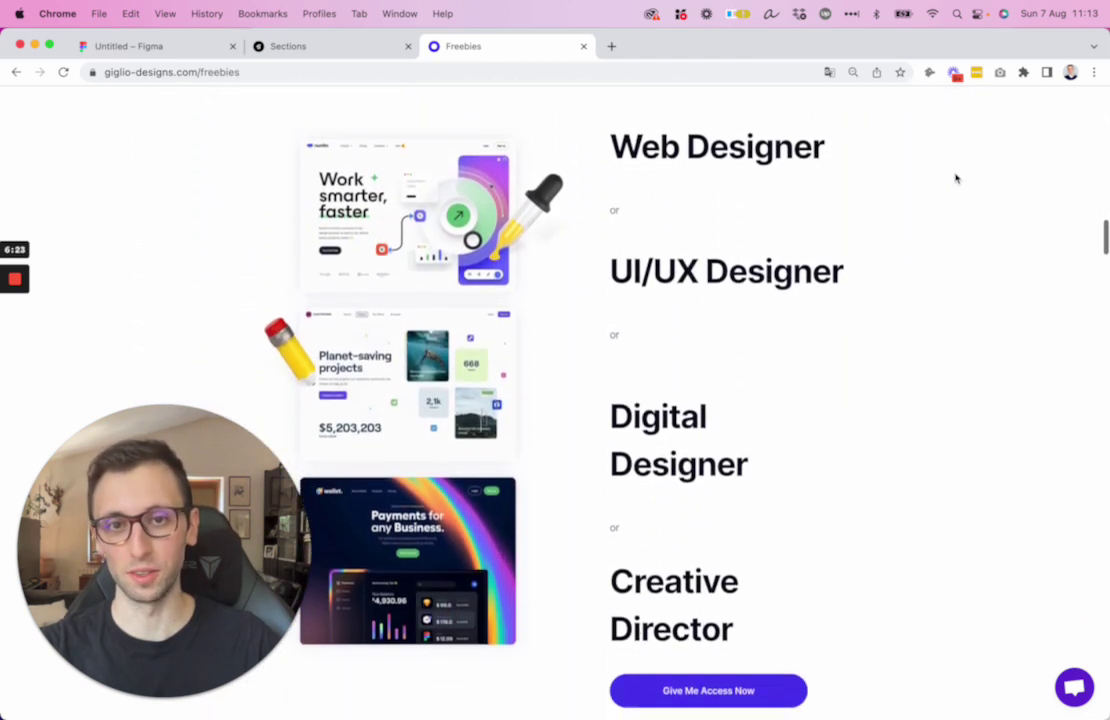
scroll(956, 178, "up", 2)
scroll(956, 178, "down", 4)
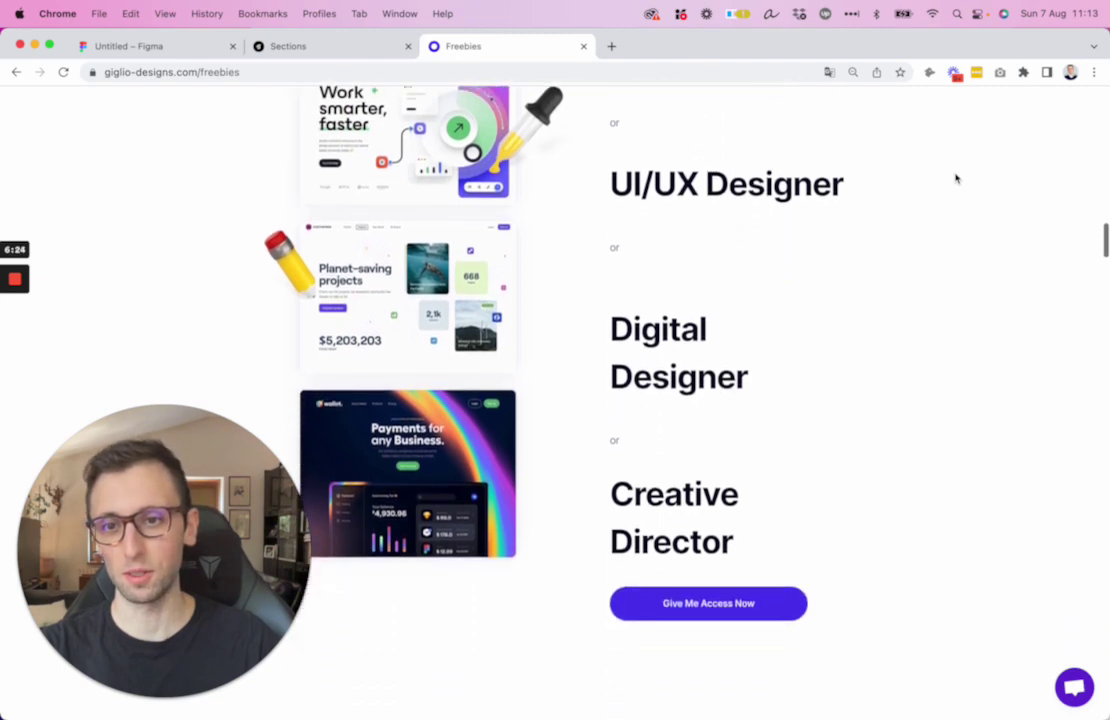
scroll(956, 178, "down", 4)
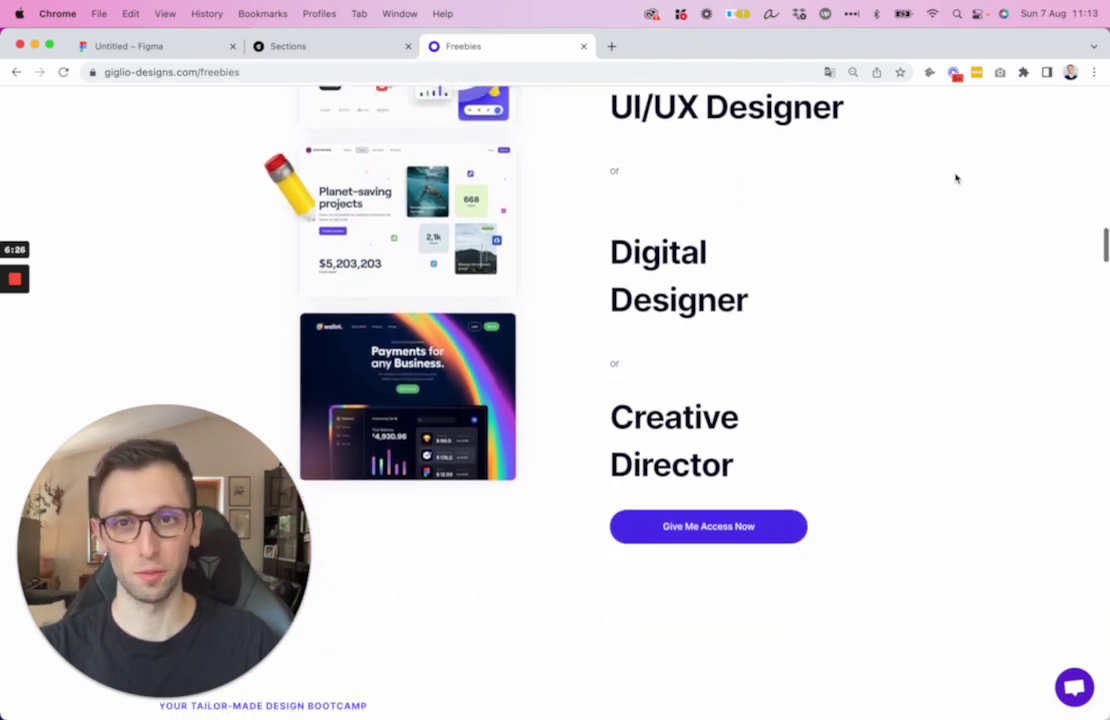
scroll(957, 193, "down", 10)
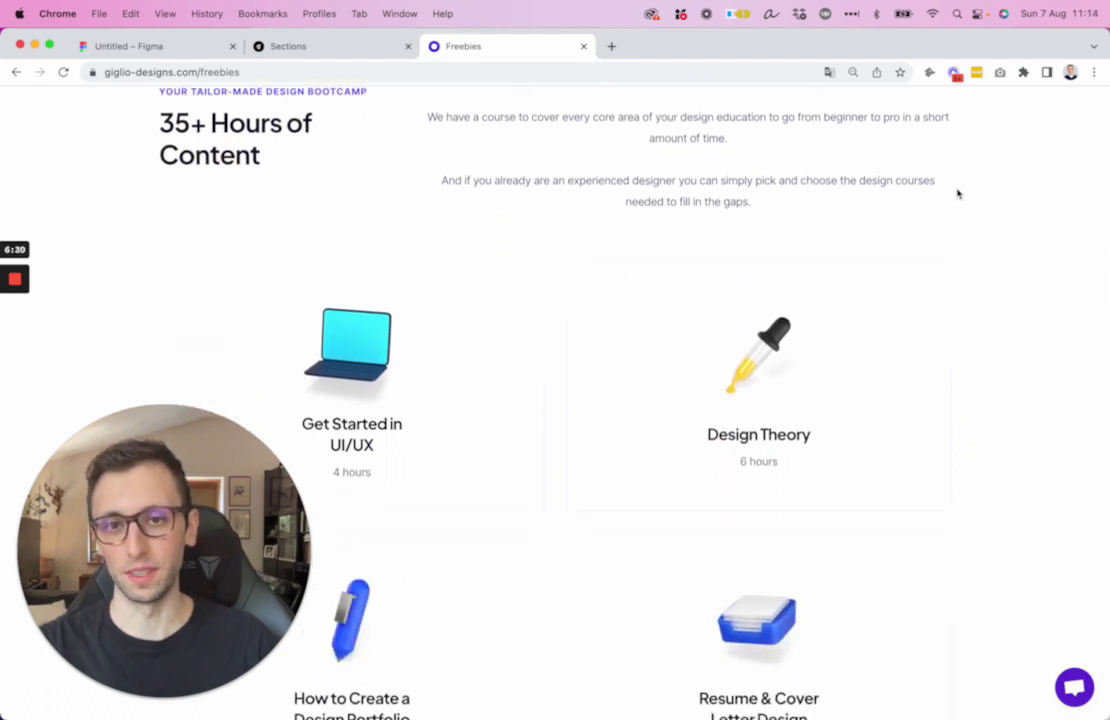
scroll(957, 193, "down", 3)
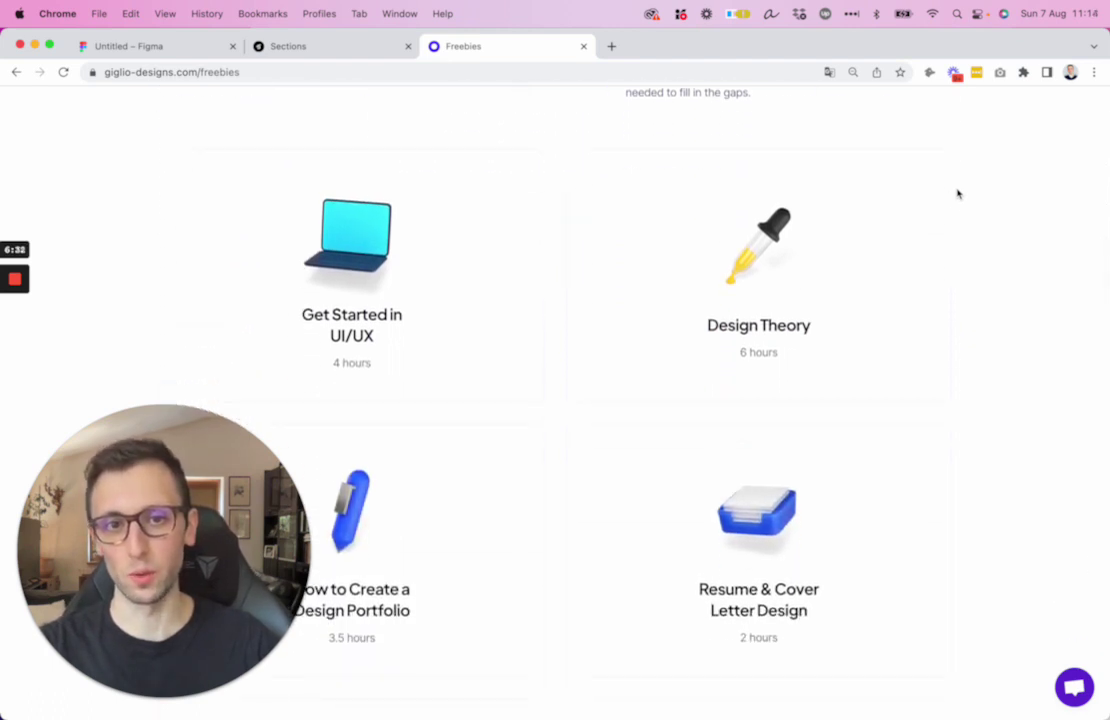
scroll(957, 193, "down", 11)
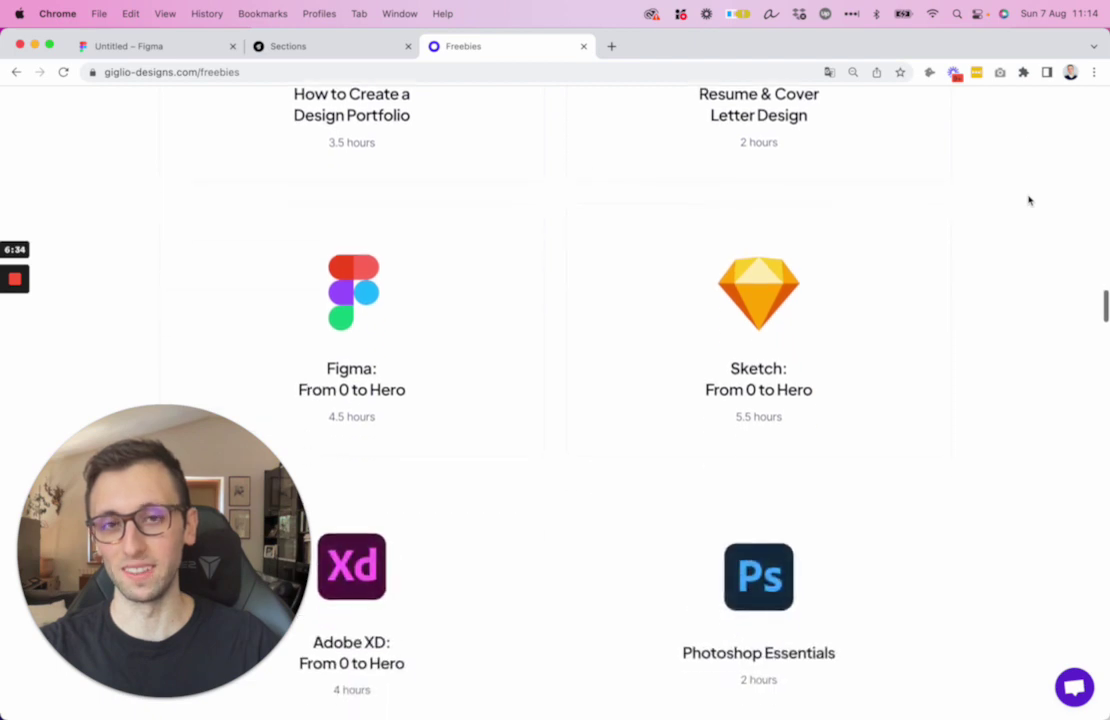
scroll(1028, 200, "down", 9)
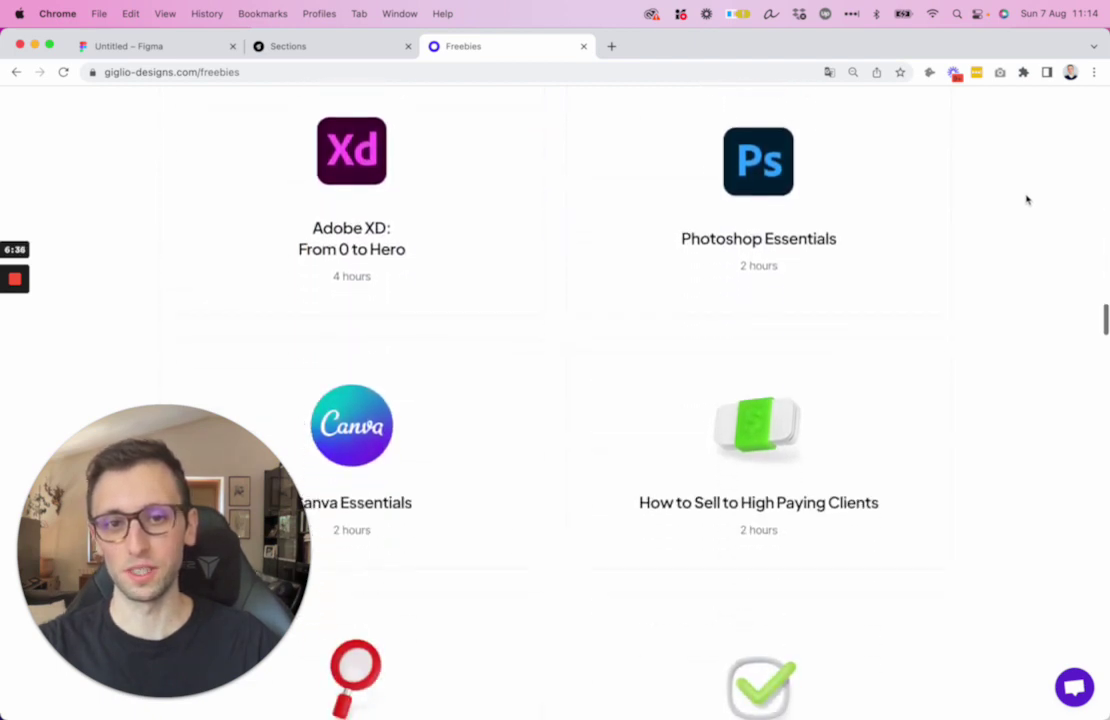
scroll(1027, 200, "down", 3)
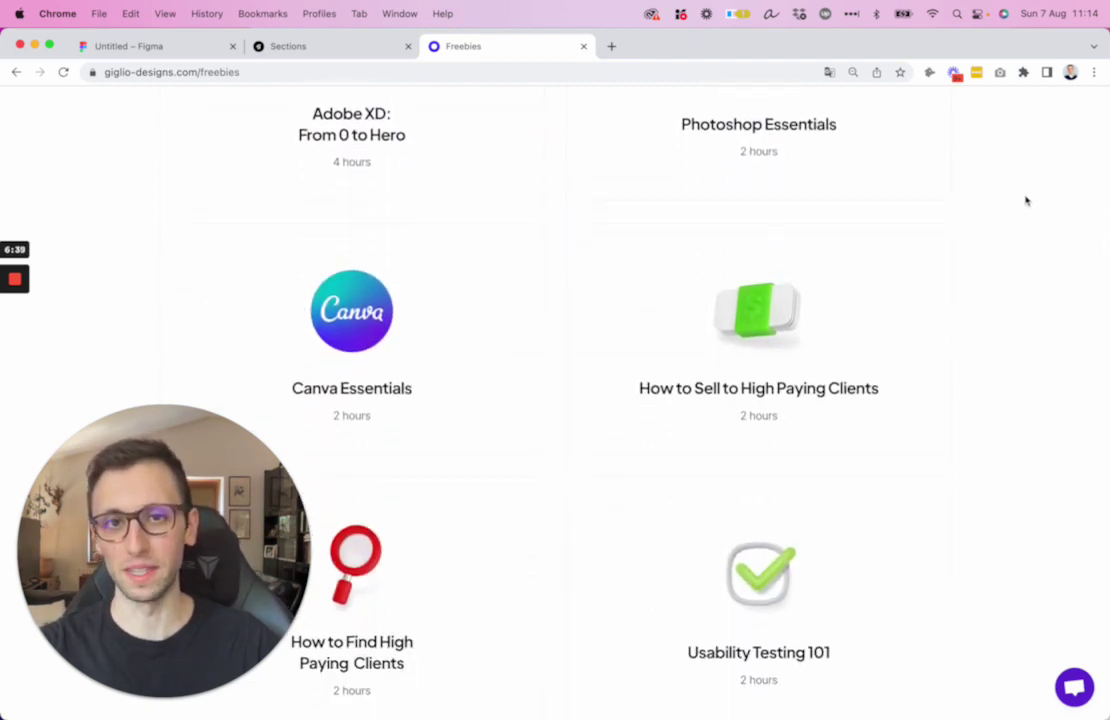
scroll(1026, 201, "down", 1)
scroll(1026, 201, "down", 2)
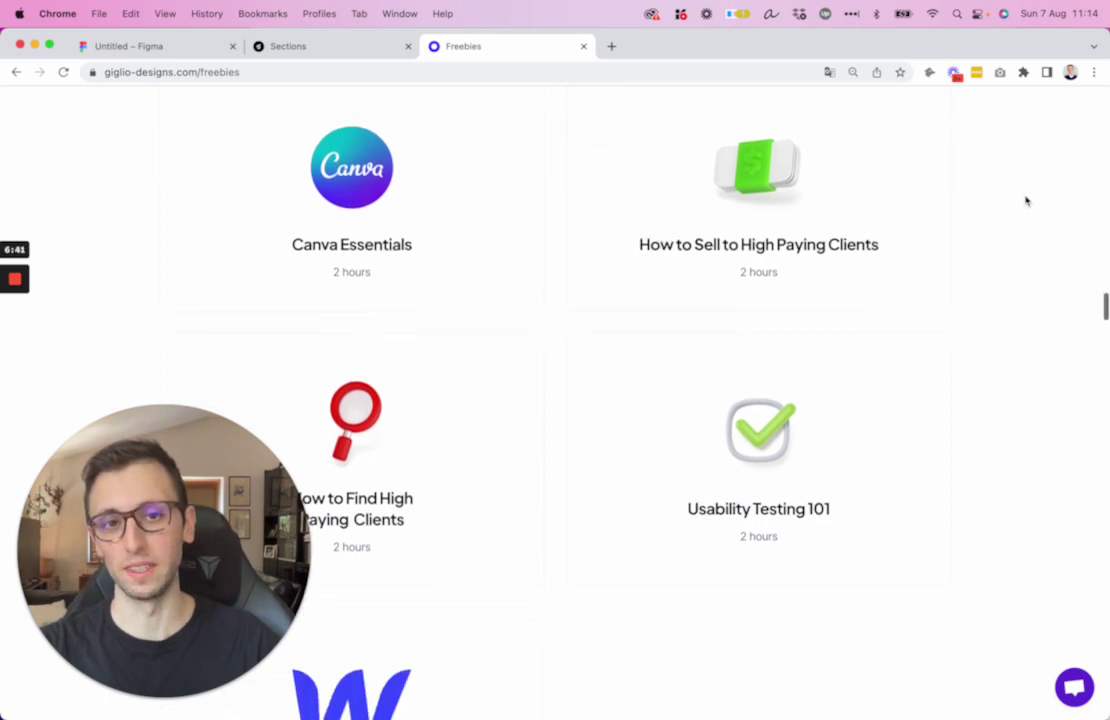
scroll(1026, 201, "down", 4)
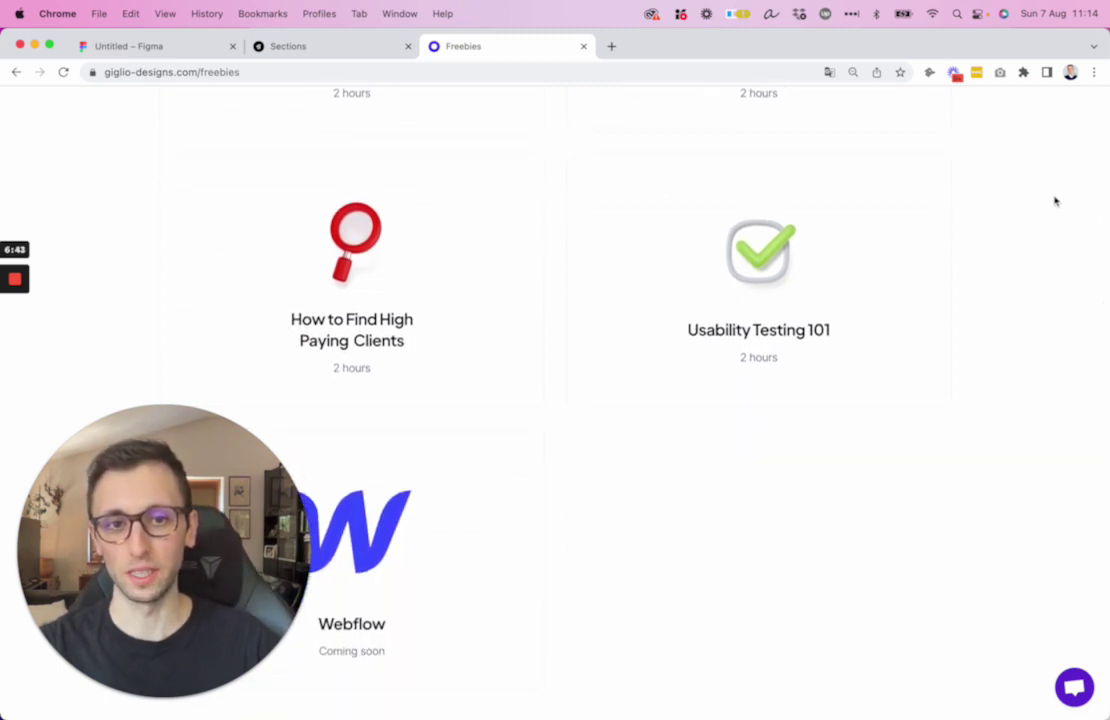
scroll(985, 281, "up", 5)
scroll(985, 281, "down", 2)
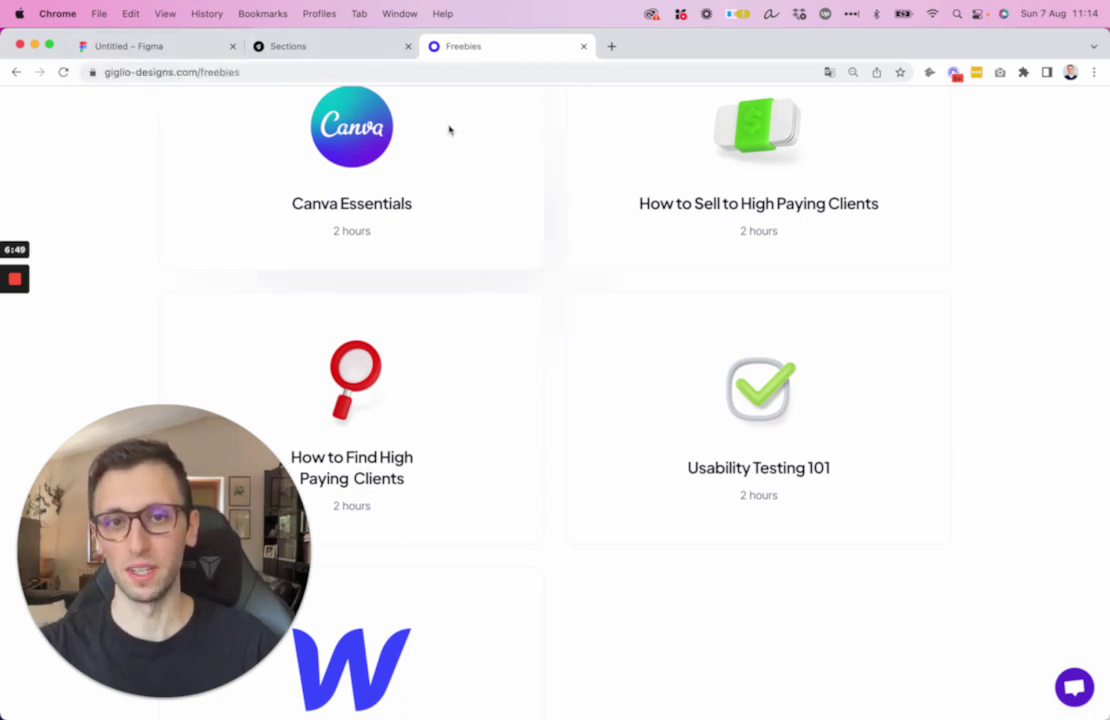
left_click(119, 47)
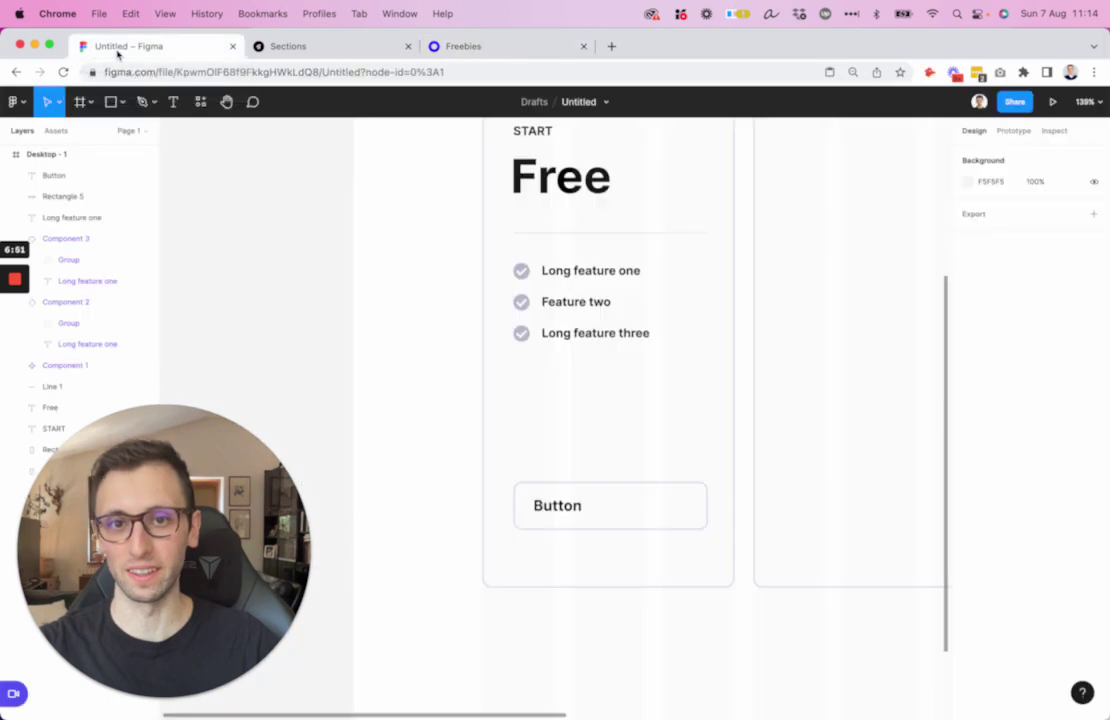
Select the background rectangle of the Free card's Button box
scroll(401, 309, "down", 1)
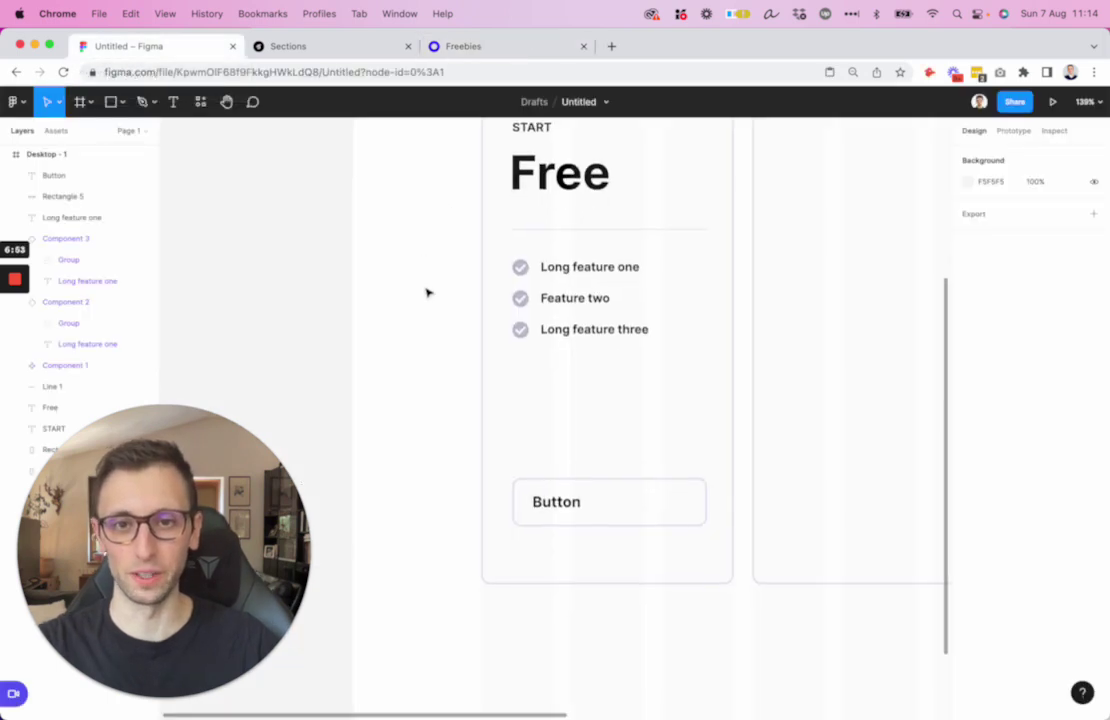
scroll(437, 325, "up", 3)
scroll(437, 325, "right", 2)
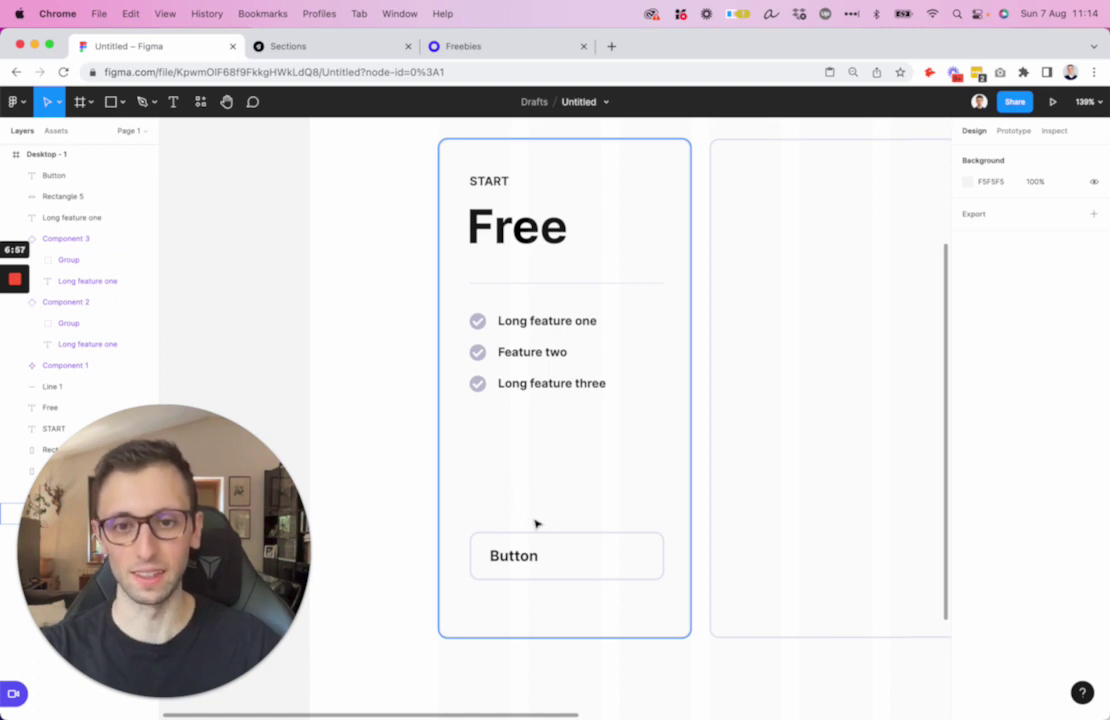
scroll(536, 523, "down", 5)
scroll(536, 531, "up", 8)
scroll(538, 436, "down", 3)
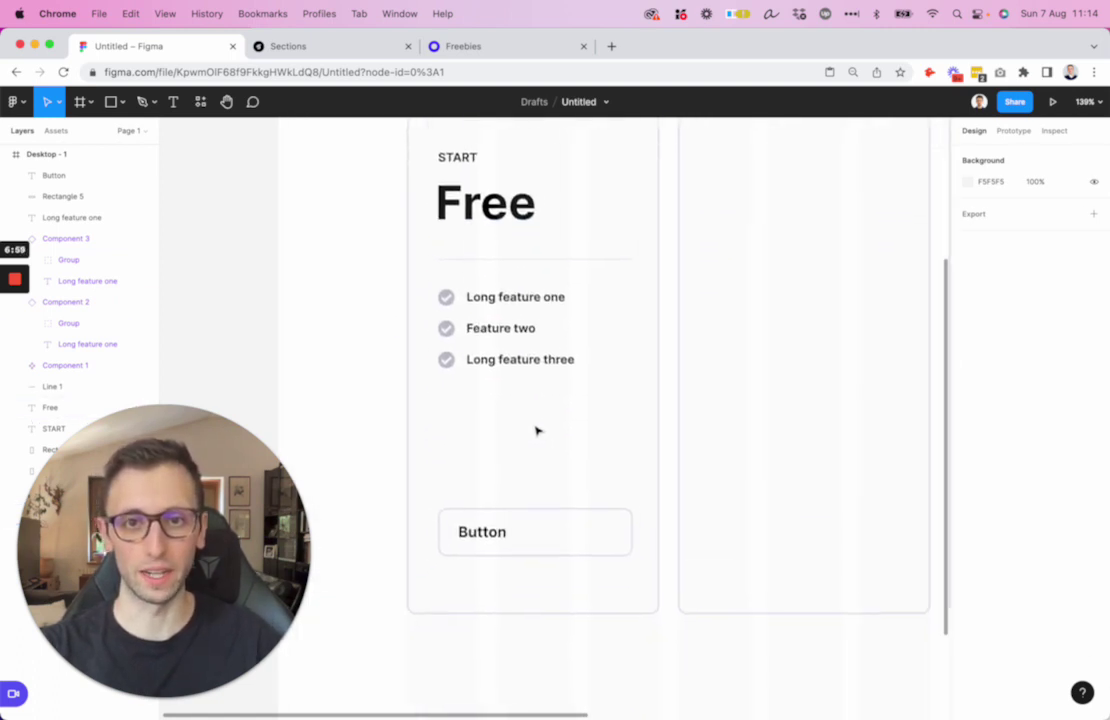
scroll(540, 430, "right", 1)
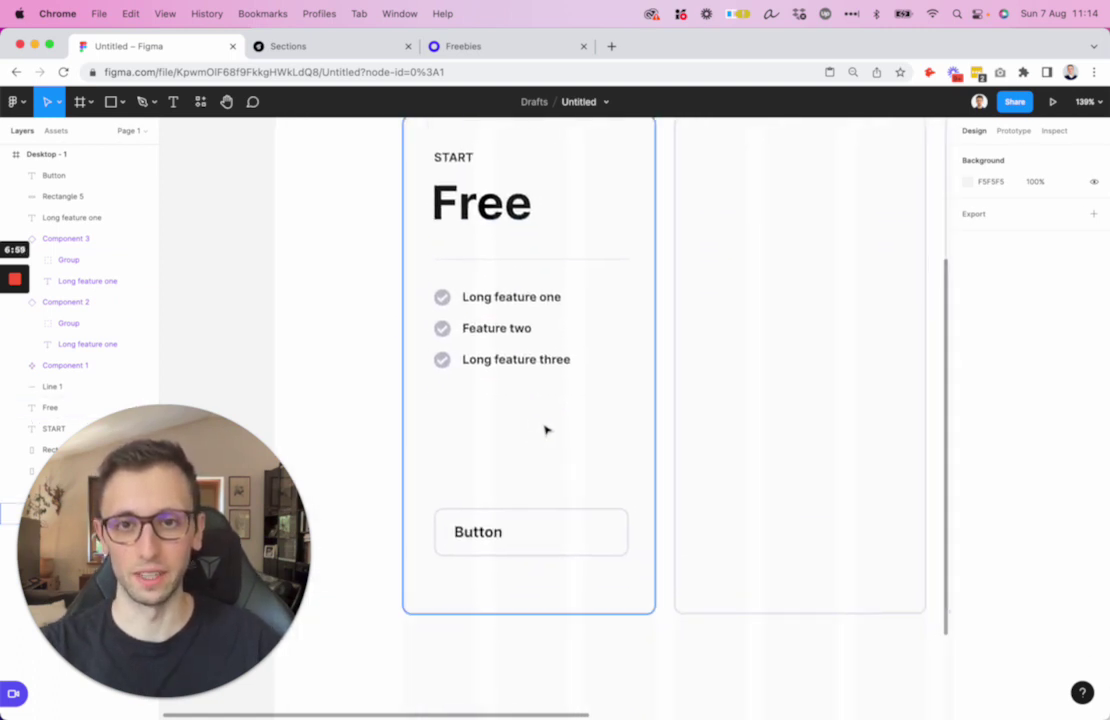
left_click(474, 534)
left_click(602, 495)
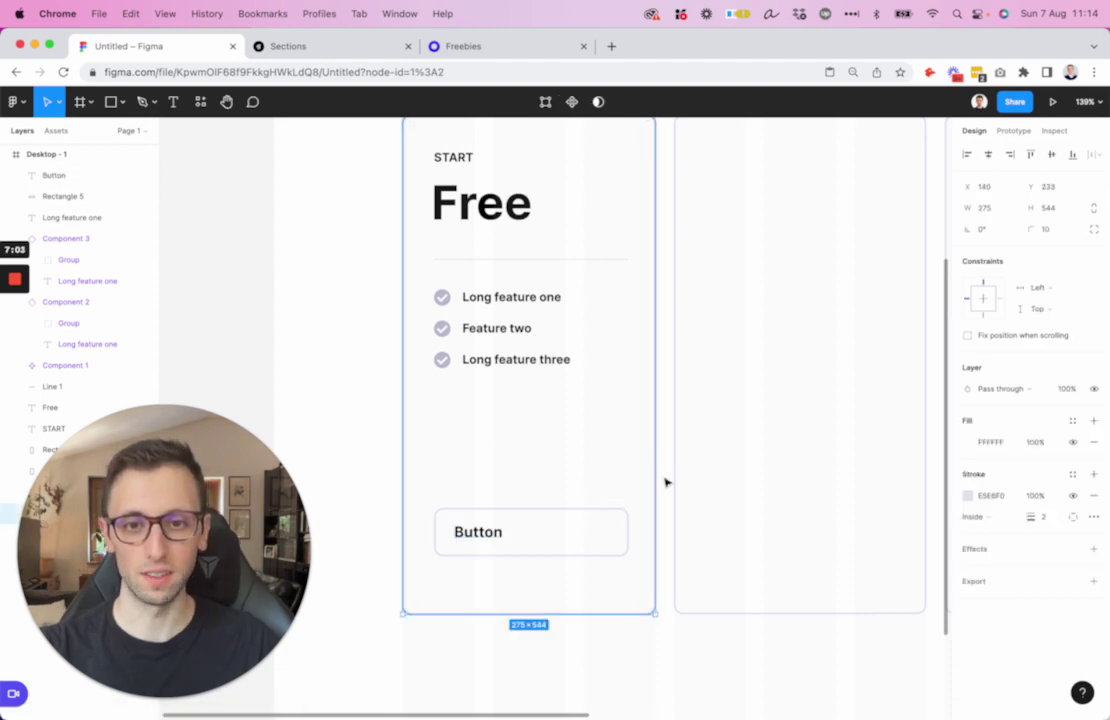
left_click(471, 530)
scroll(507, 539, "down", 1)
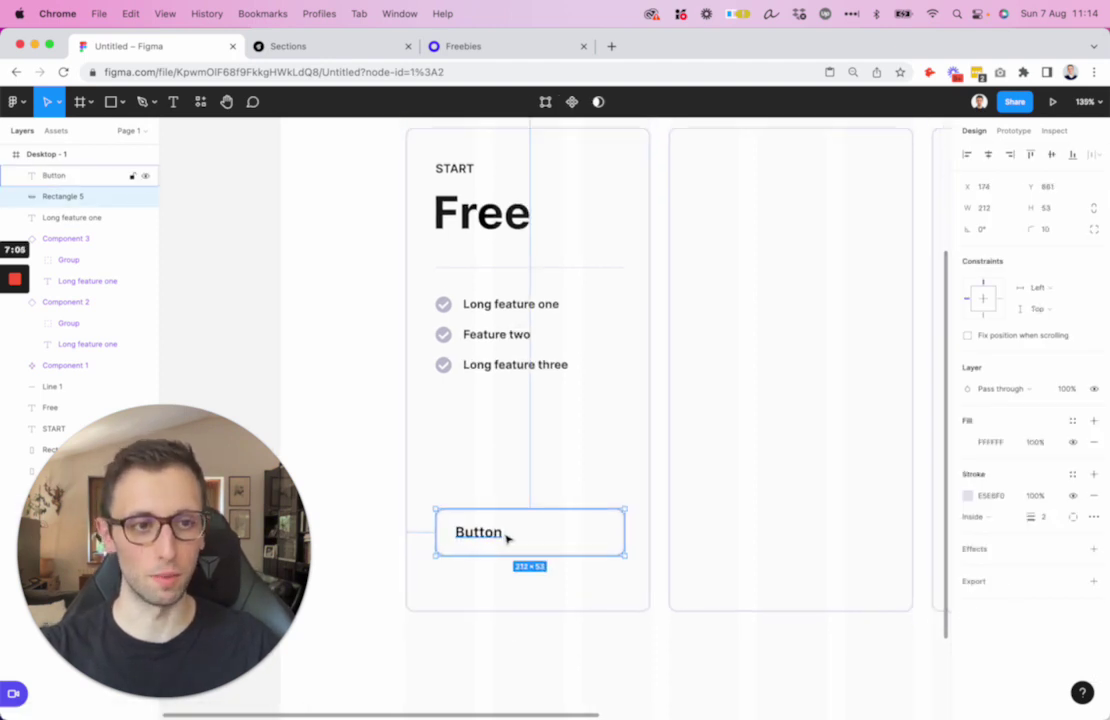
scroll(507, 539, "up", 5)
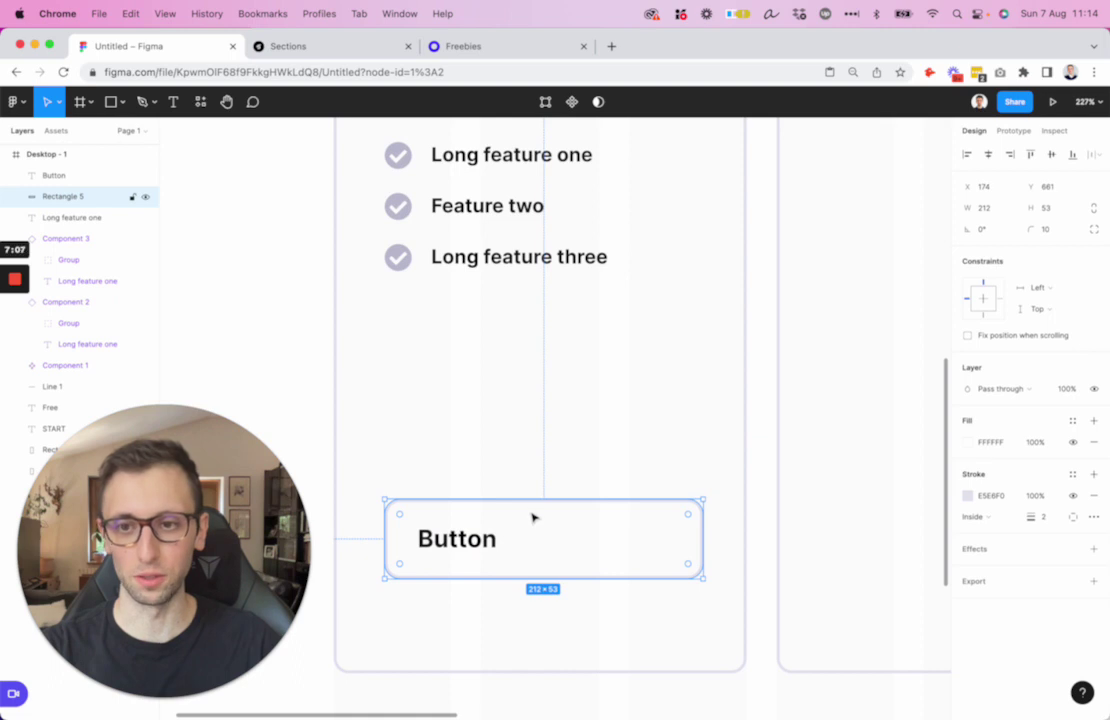
Add a small 21×21 square at the button's right end, filled E5E6F0 with radius 6
key("r")
mouse_move(511, 527)
left_mouse_down()
mouse_move(544, 555)
mouse_move(666, 541)
left_mouse_up()
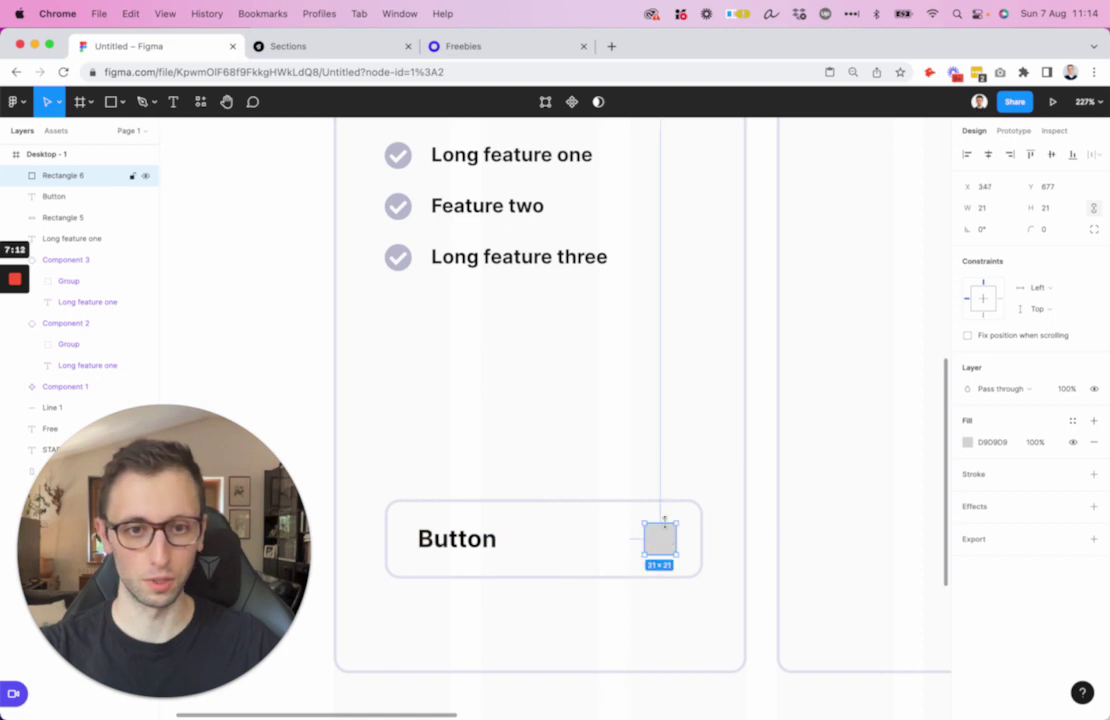
key("i")
left_click(674, 497)
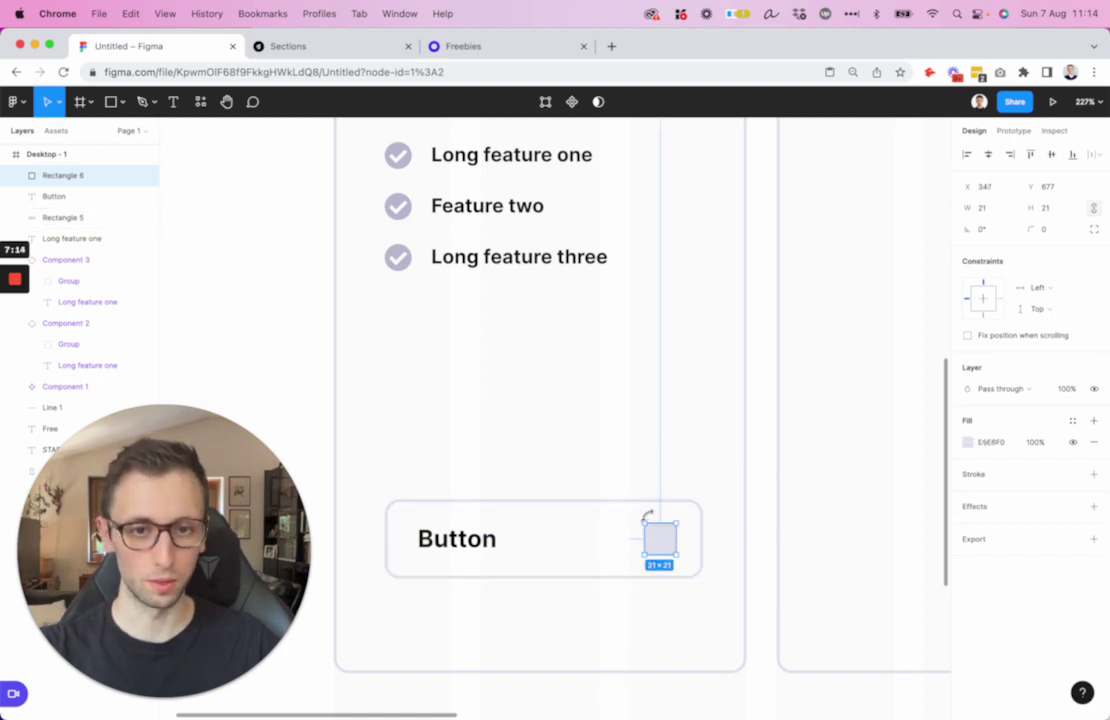
type("6")
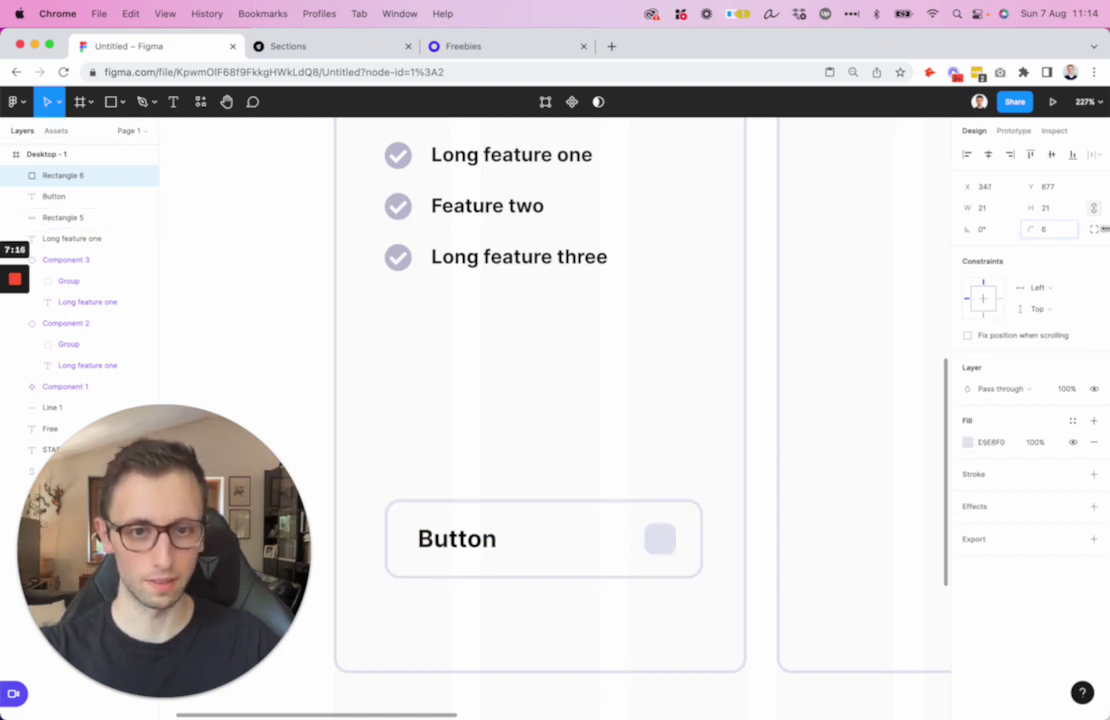
key("Escape")
key("Right")
key("Right")
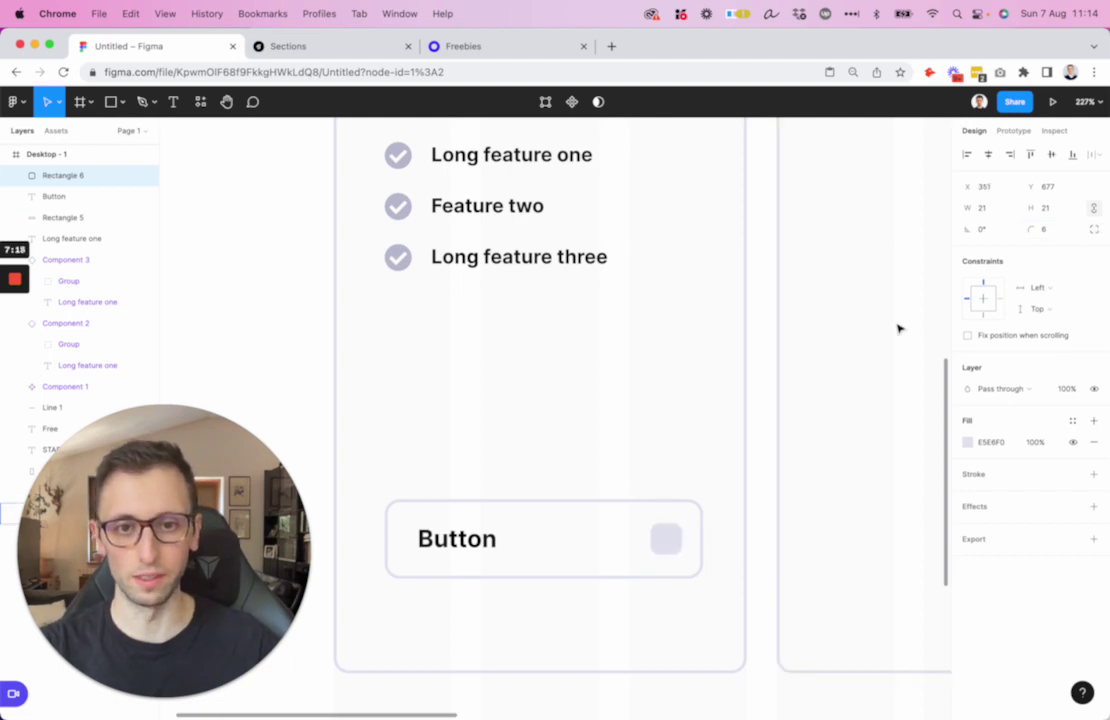
left_click(758, 300)
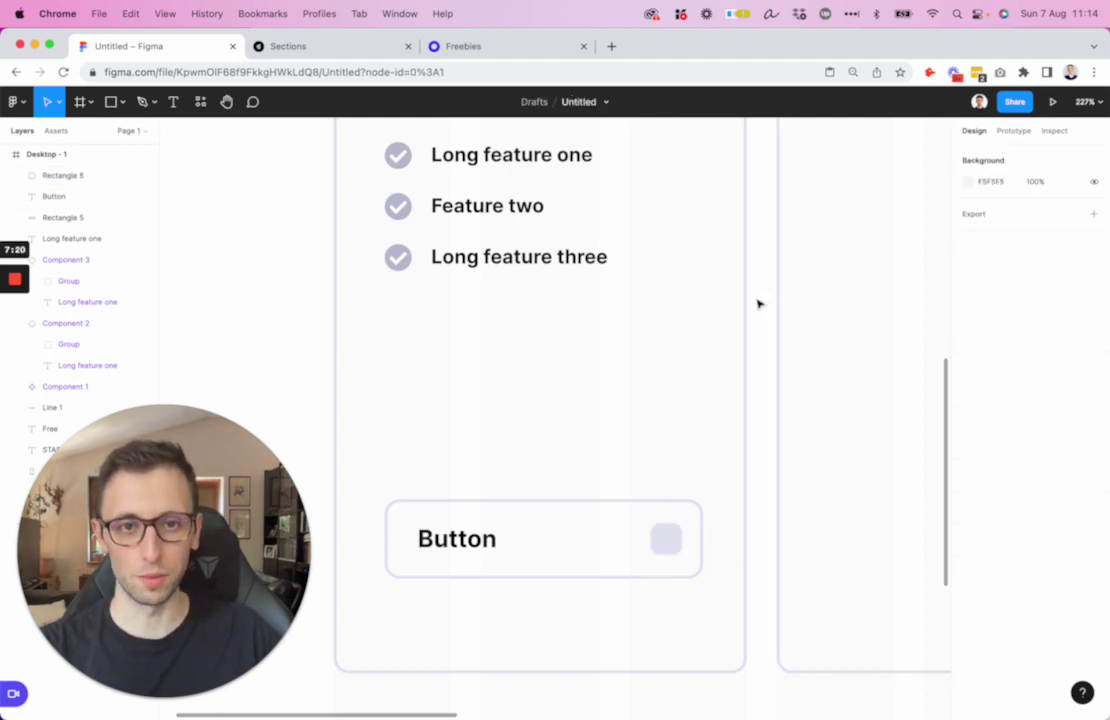
Copy the Feature two text and paste a duplicate onto the canvas
scroll(760, 297, "down", 2)
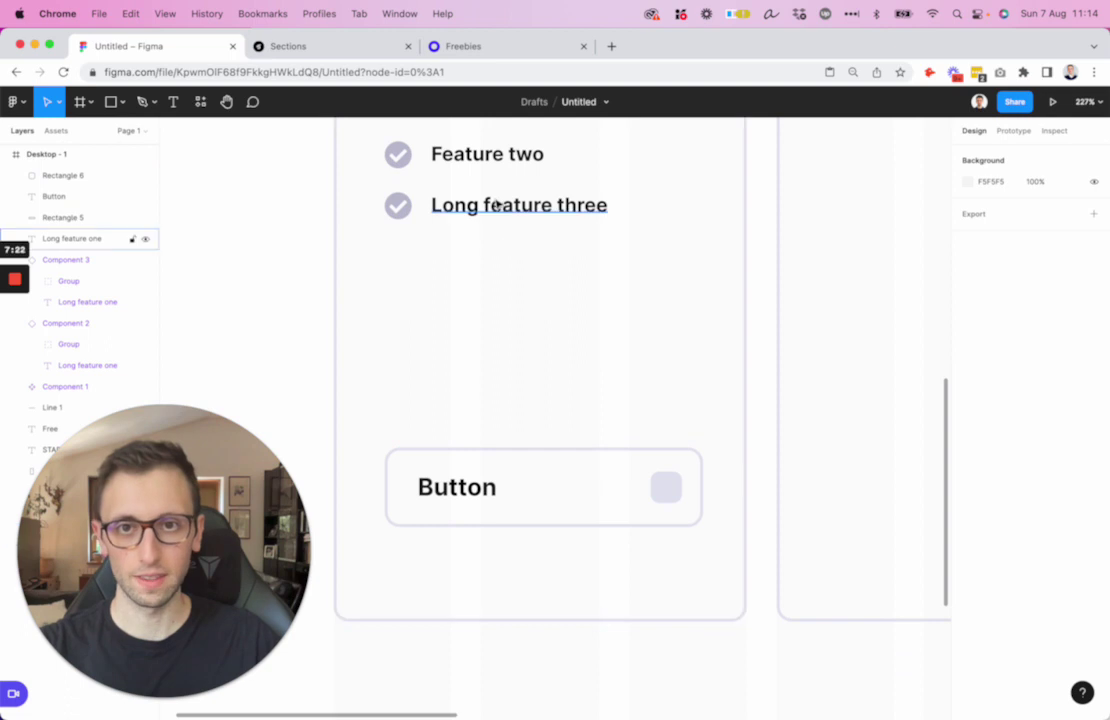
left_click(468, 160)
left_click(758, 232)
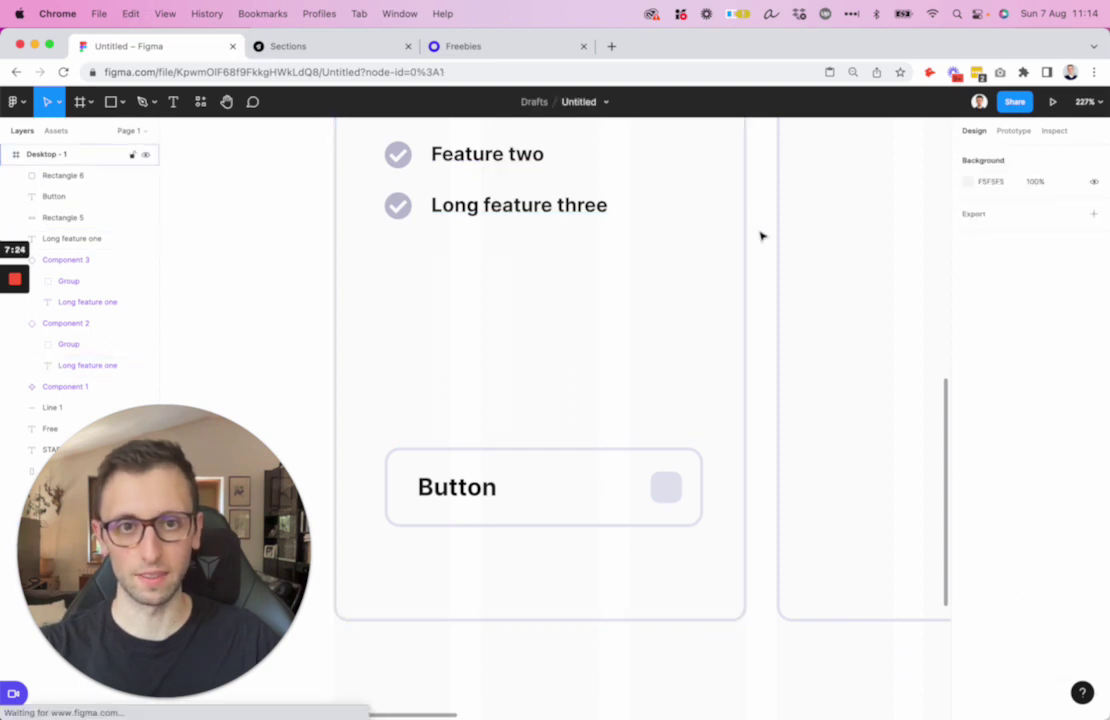
key("super+v")
Move the copied text below the first card's Button and shrink its font size to 9
left_click_drag(494, 158, 458, 566)
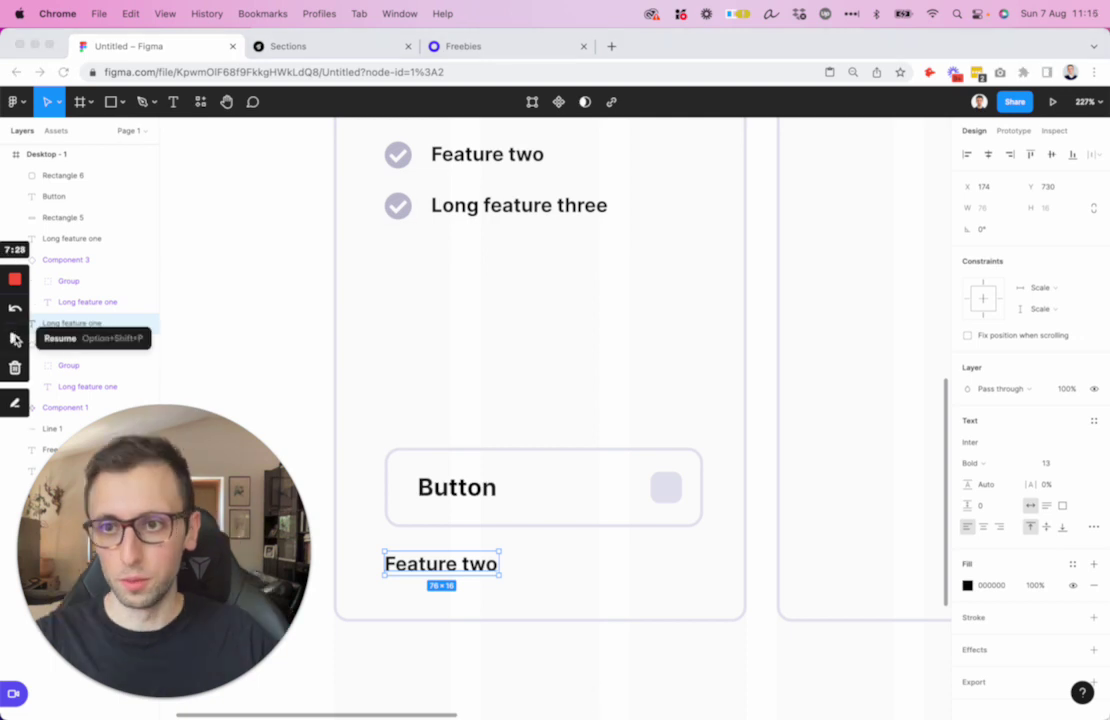
double_click(474, 563)
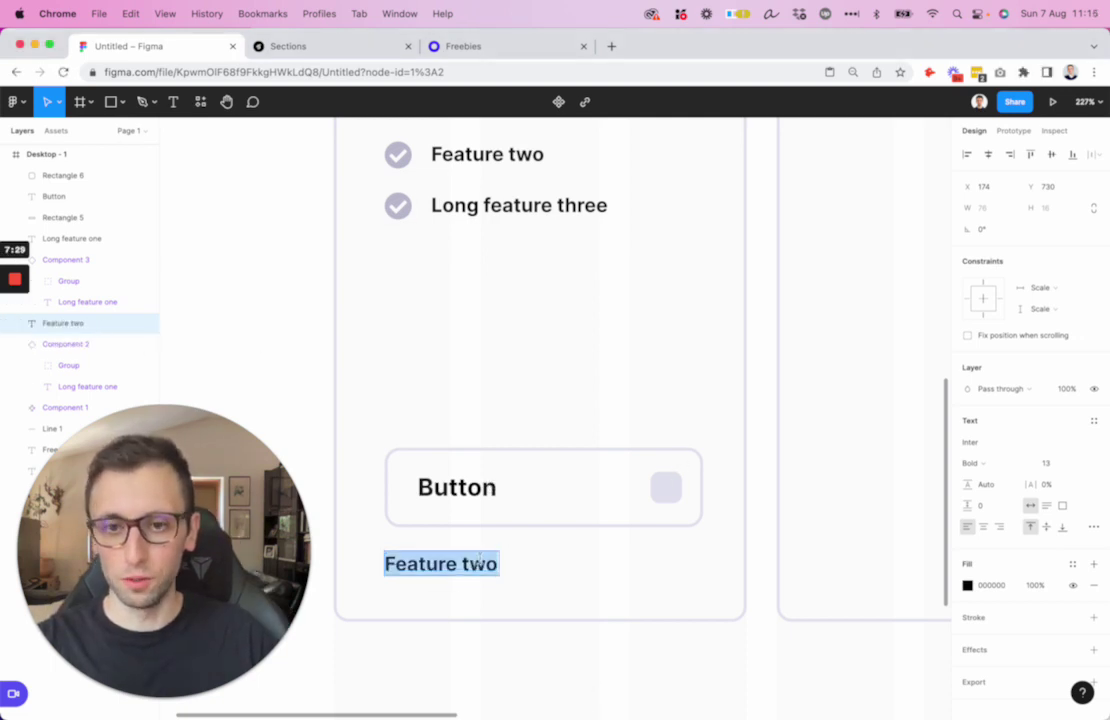
key("Escape")
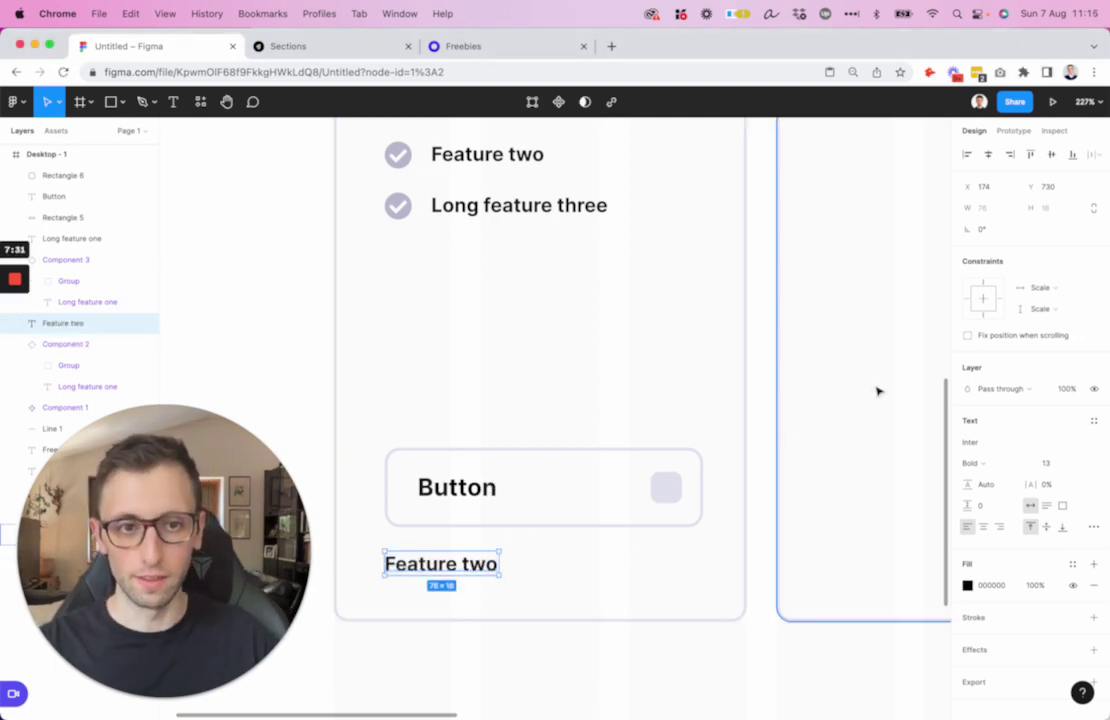
left_click(1048, 462)
key("Down")
key("Down")
key("Down")
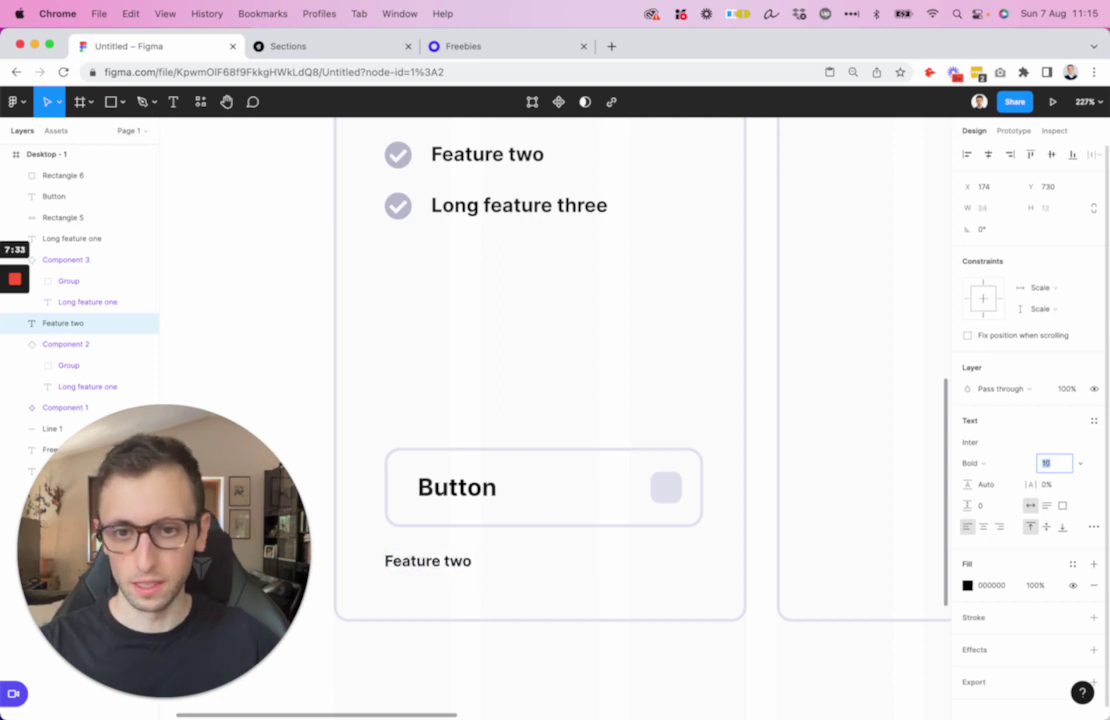
key("Down")
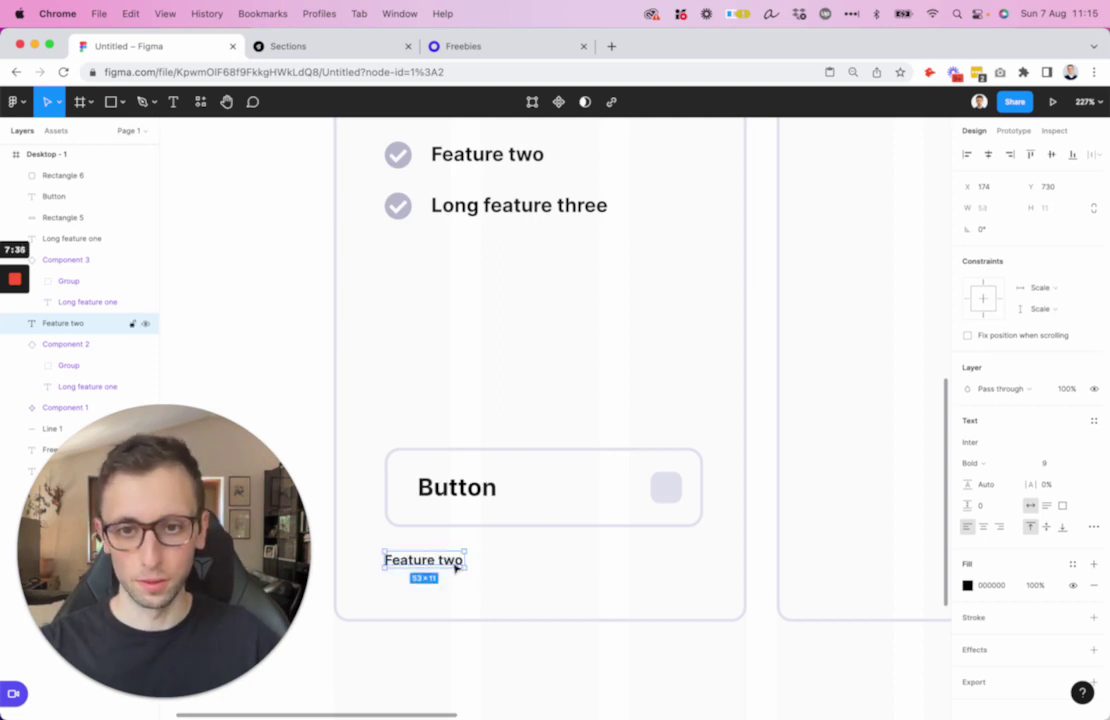
Replace the text with the pasted Cupcake ipsum paragraph, trimmed to end after 'soufflé'
double_click(450, 561)
key("BackSpace")
key("super+v")
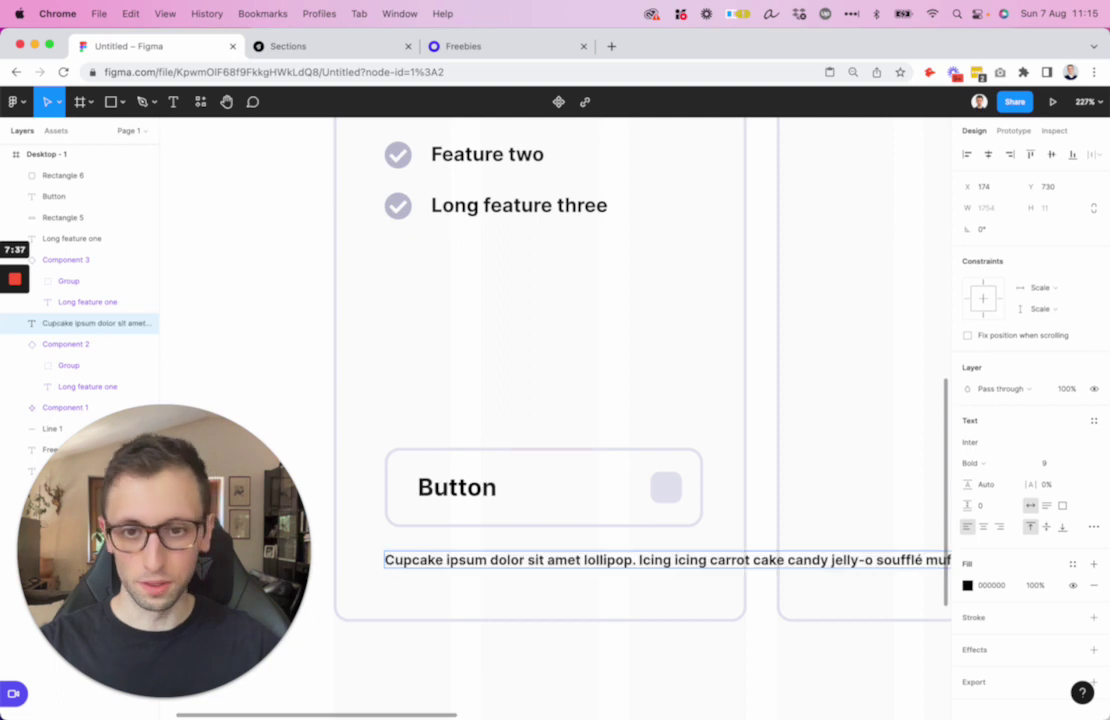
scroll(622, 373, "down", 3, "ctrl")
scroll(622, 373, "down", 1)
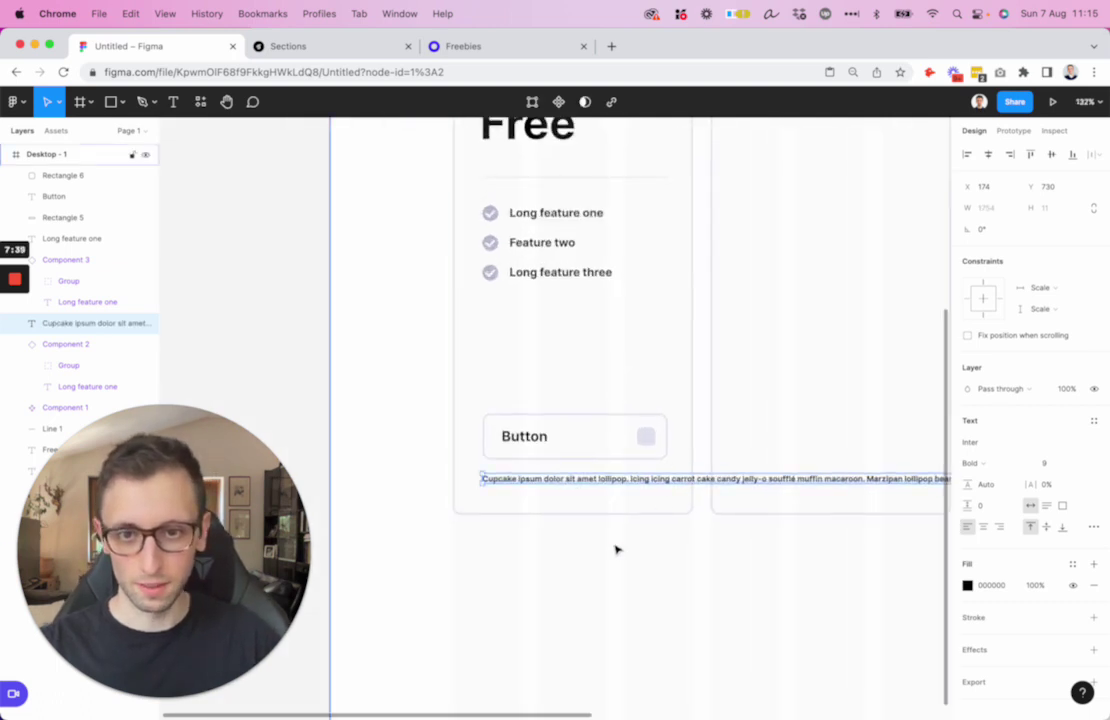
scroll(615, 548, "down", 3, "ctrl")
scroll(644, 525, "right", 5)
scroll(640, 516, "down", 3, "ctrl")
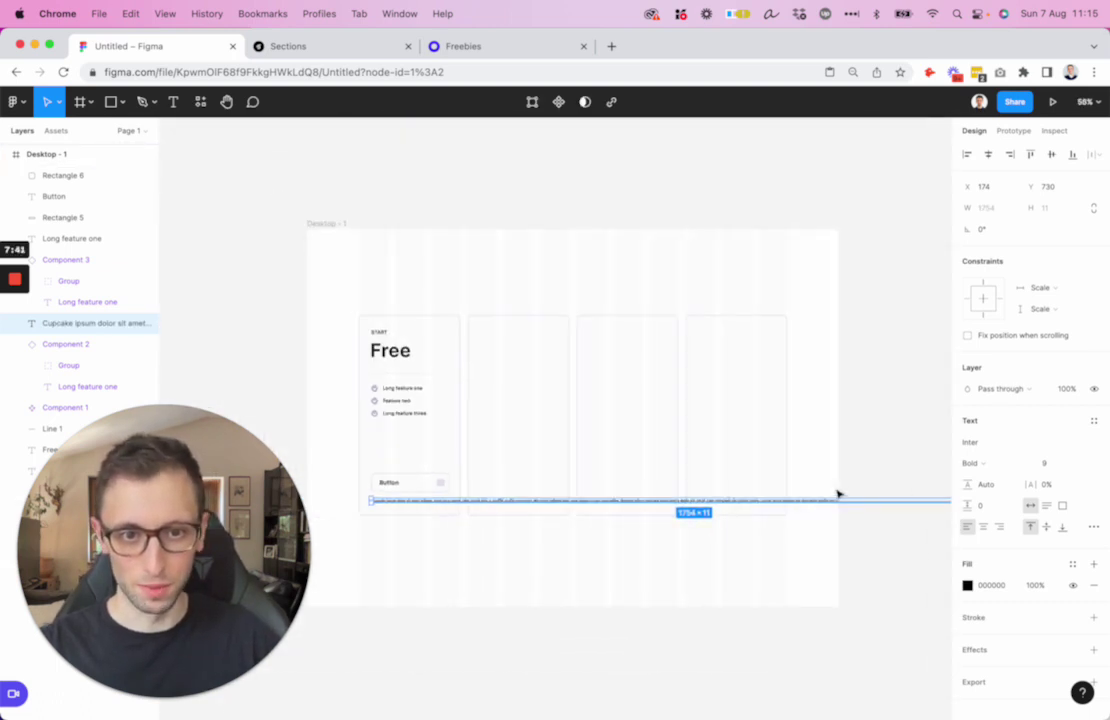
scroll(700, 495, "right", 2)
scroll(625, 485, "left", 5)
scroll(641, 473, "up", 3, "ctrl")
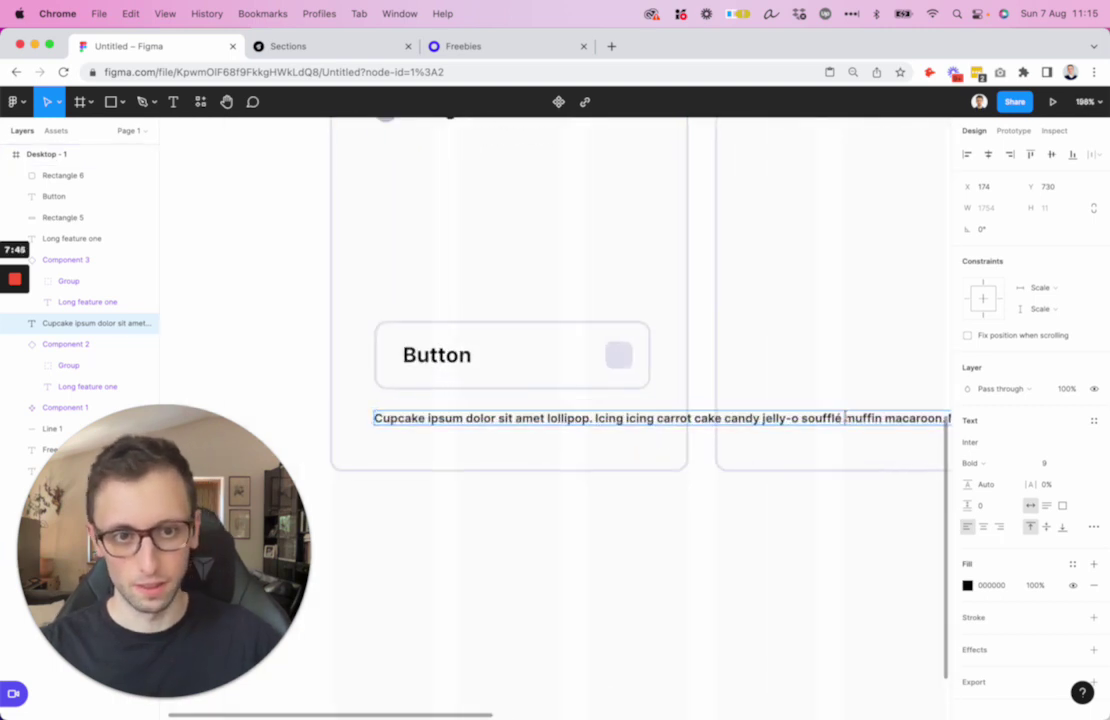
left_click(845, 418)
key("shift+super+Right")
key("BackSpace")
key("Escape")
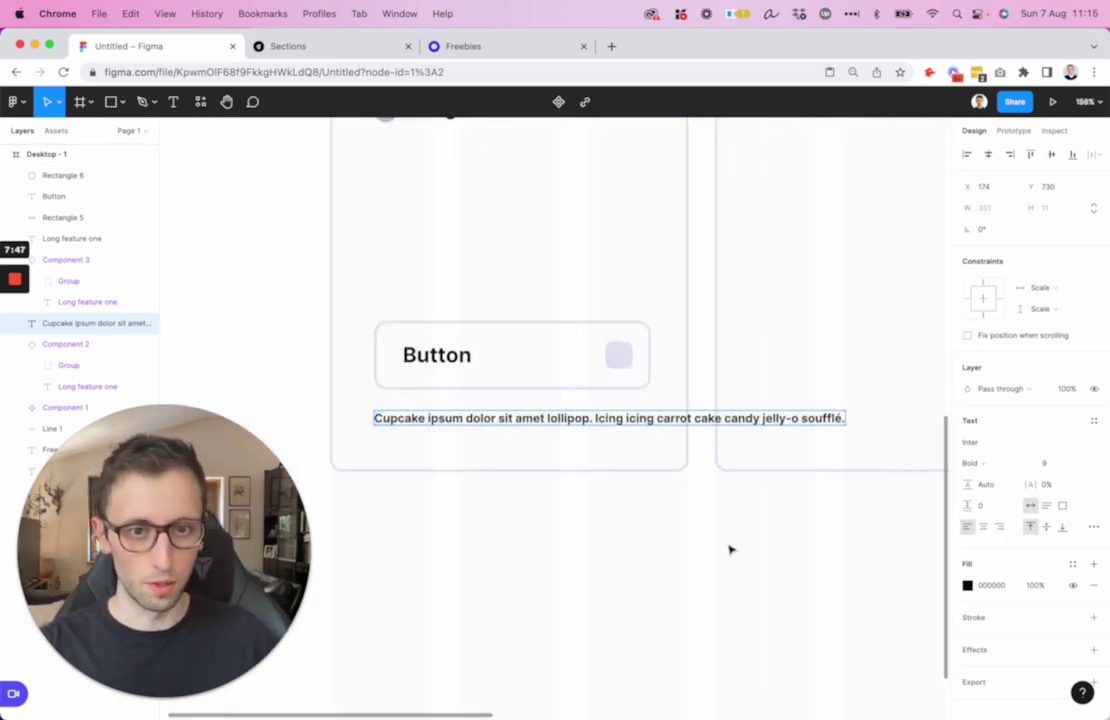
key("Escape")
Narrow the paragraph to two lines, widen its line height to about 156.5%, and make it Medium
left_click_drag(845, 417, 650, 420)
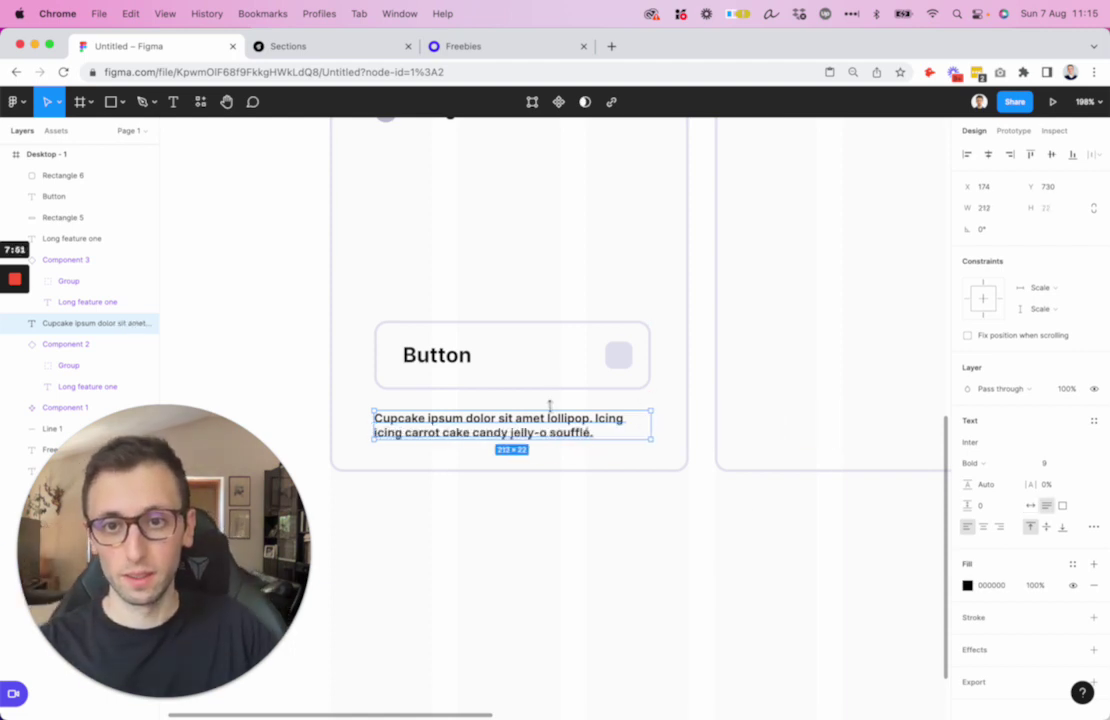
left_click_drag(966, 484, 1012, 481)
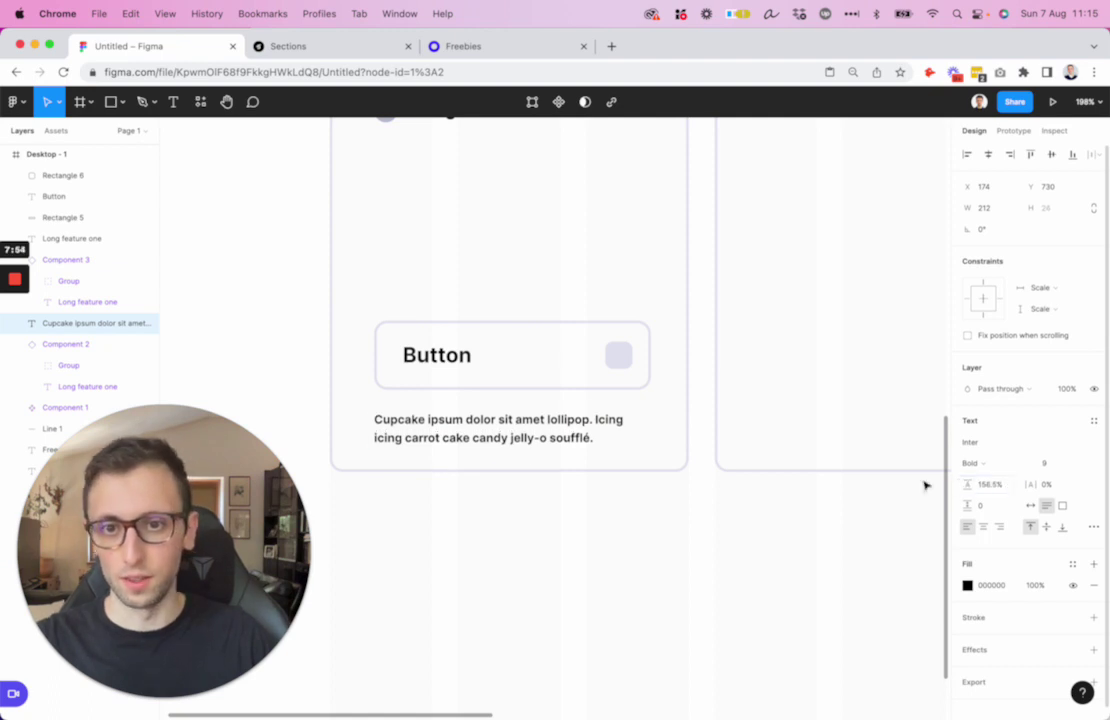
left_click(983, 462)
left_click(986, 430)
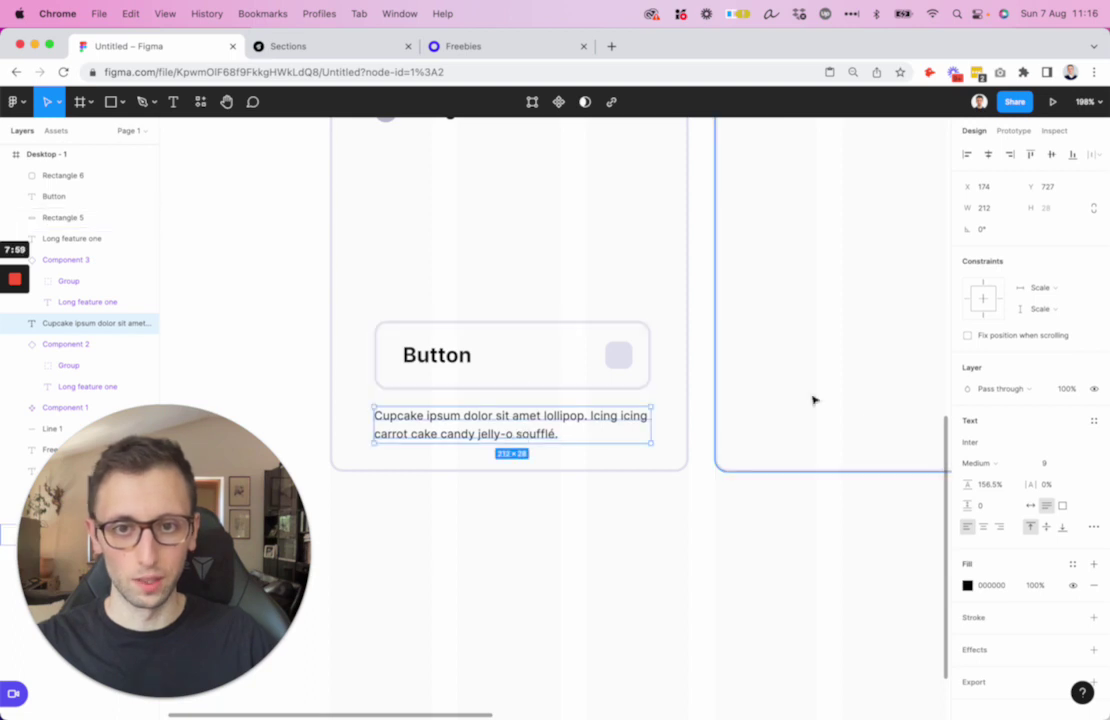
Colour the paragraph a muted grey, 7B7D95, using the colour picker
left_click(967, 584)
key("i")
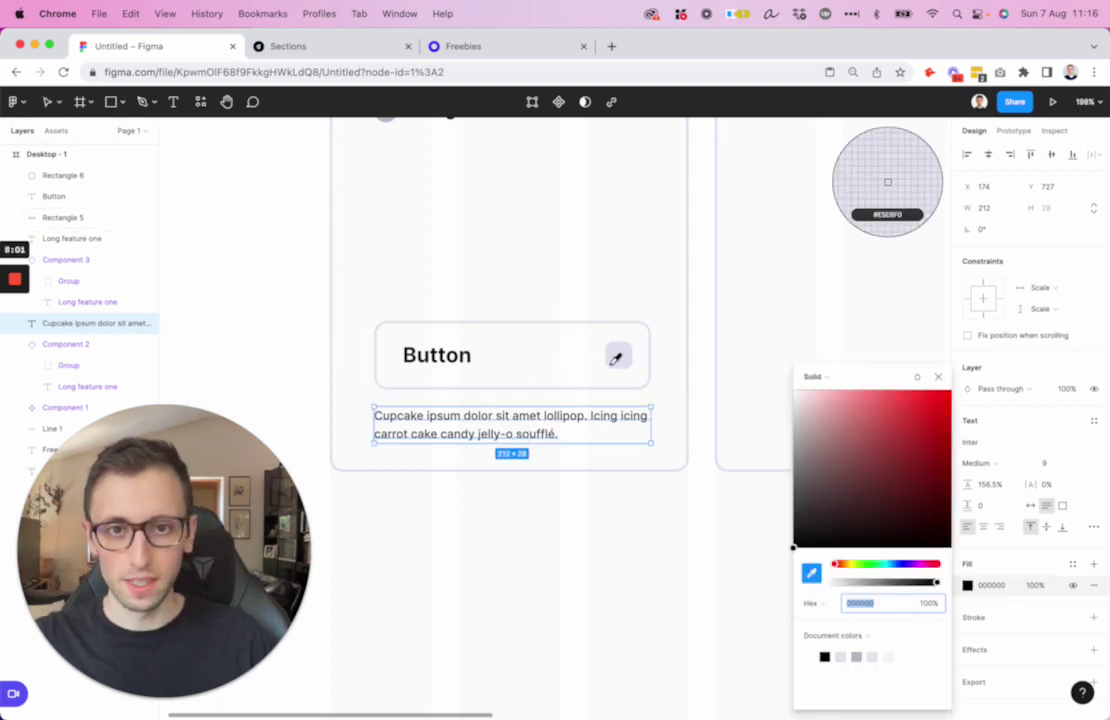
left_click(618, 360)
left_click_drag(802, 405, 822, 466)
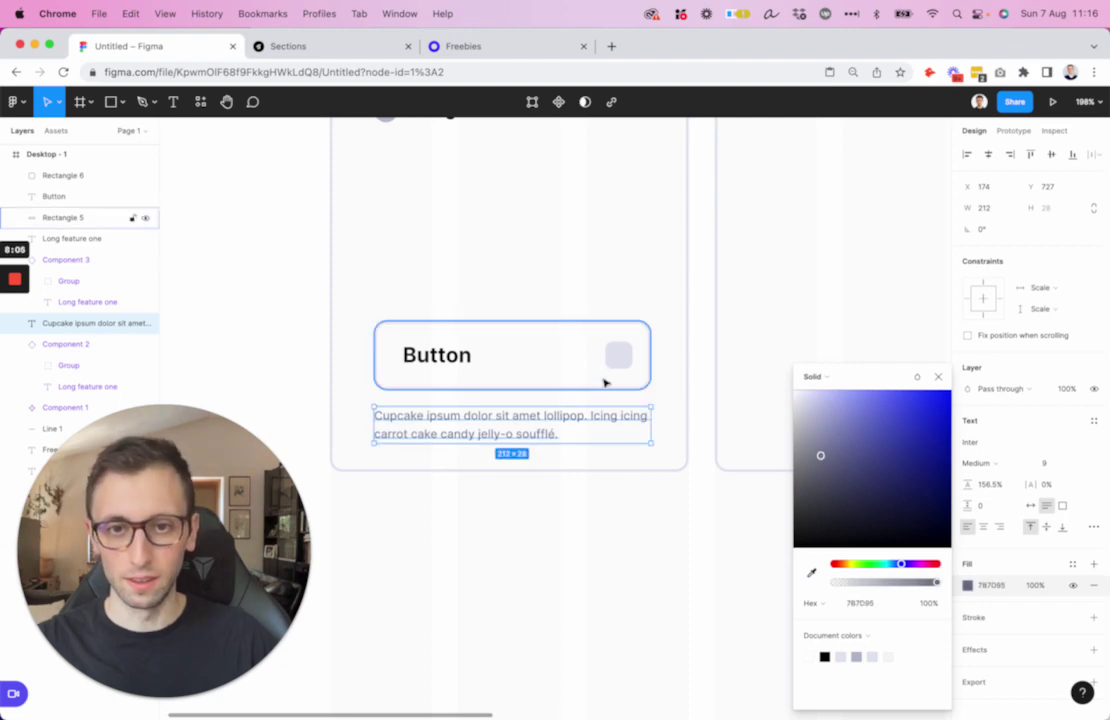
left_click(593, 522)
Group the button's shape, label and square into Group 1, nudging it and the paragraph up slightly
scroll(602, 522, "up", 3)
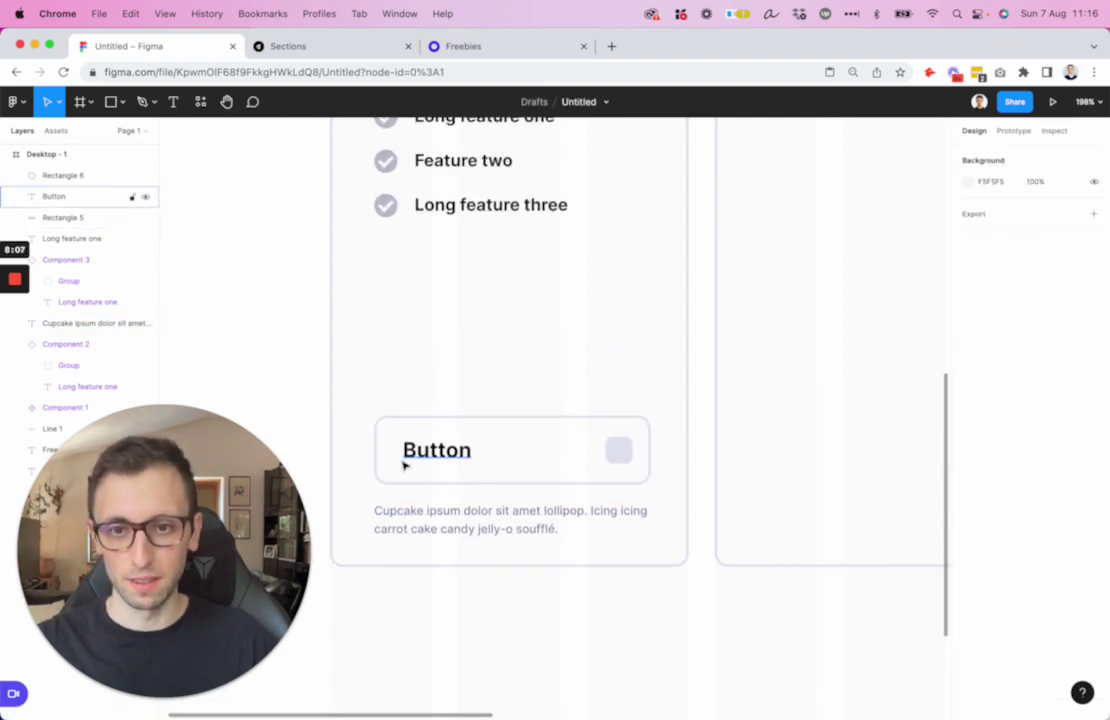
scroll(360, 424, "left", 2)
scroll(360, 424, "down", 1)
left_click_drag(354, 372, 608, 450)
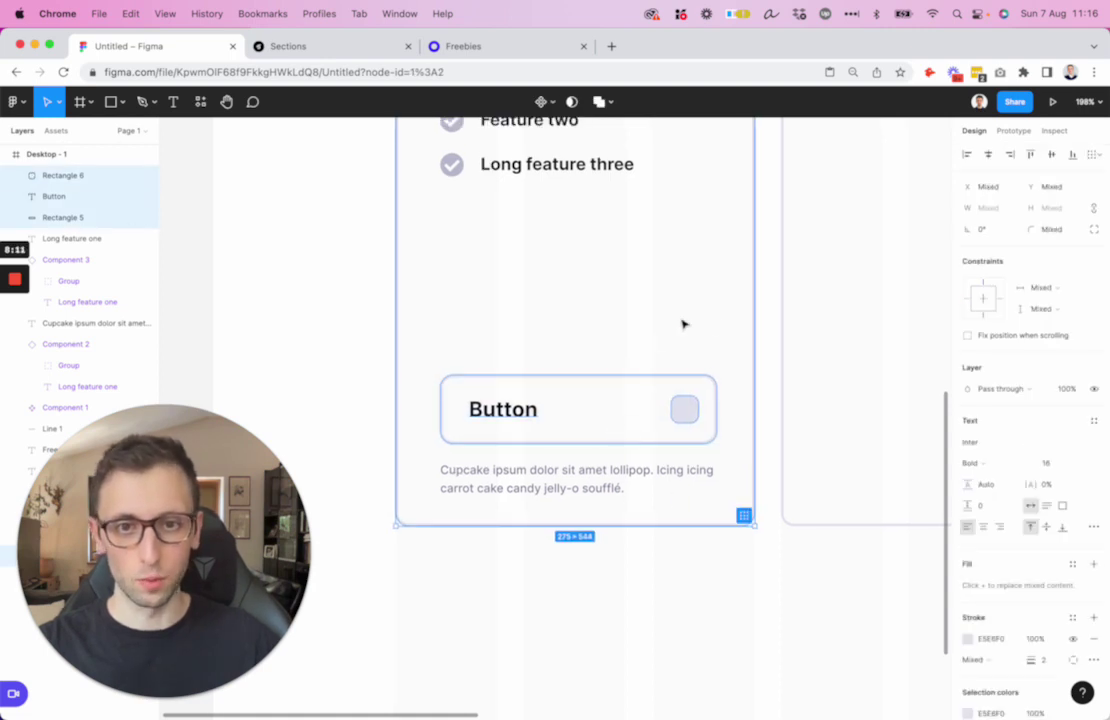
key("Escape")
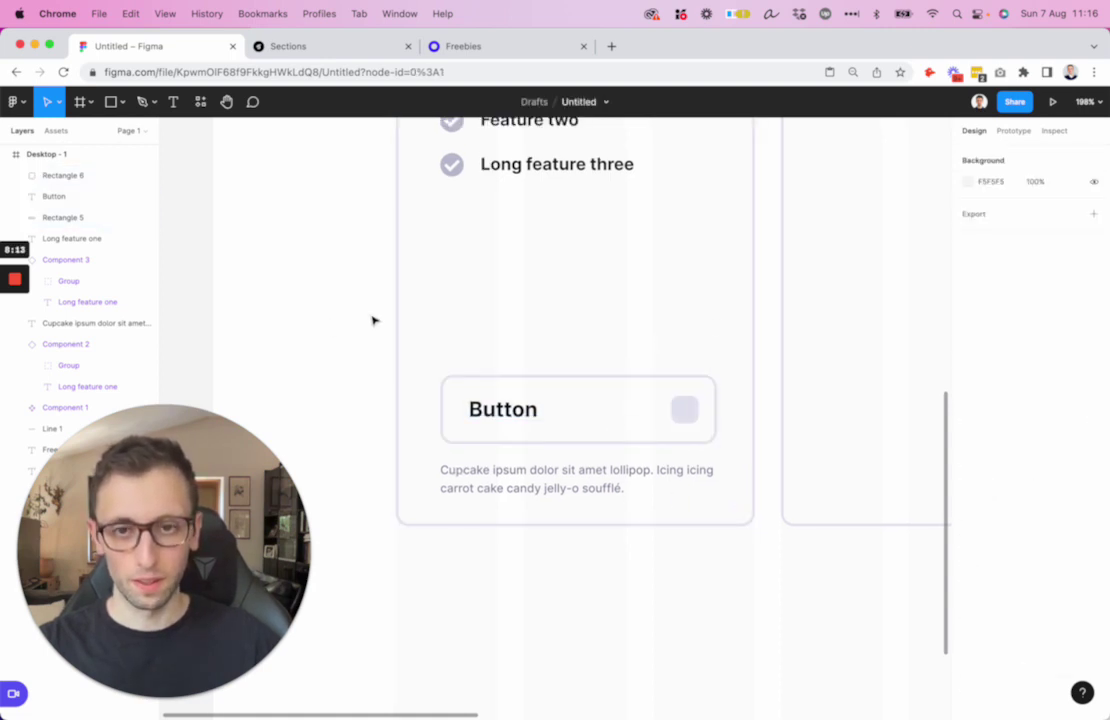
left_click_drag(354, 302, 436, 347)
key("super+g")
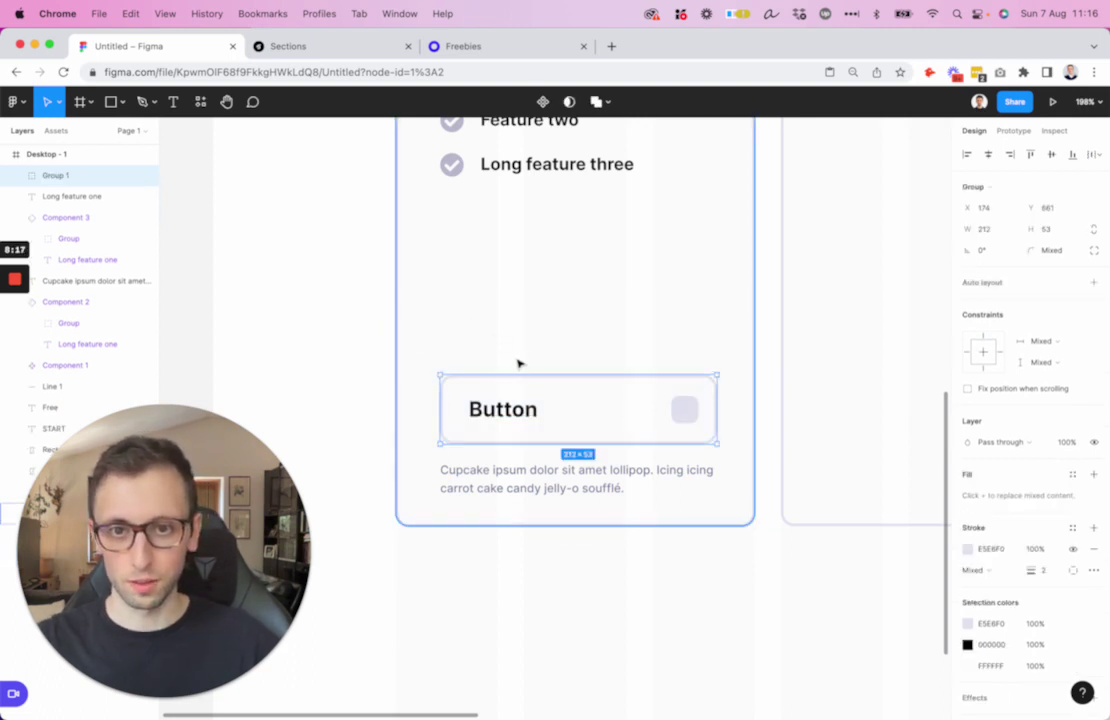
key("shift+super+g")
key("super+g")
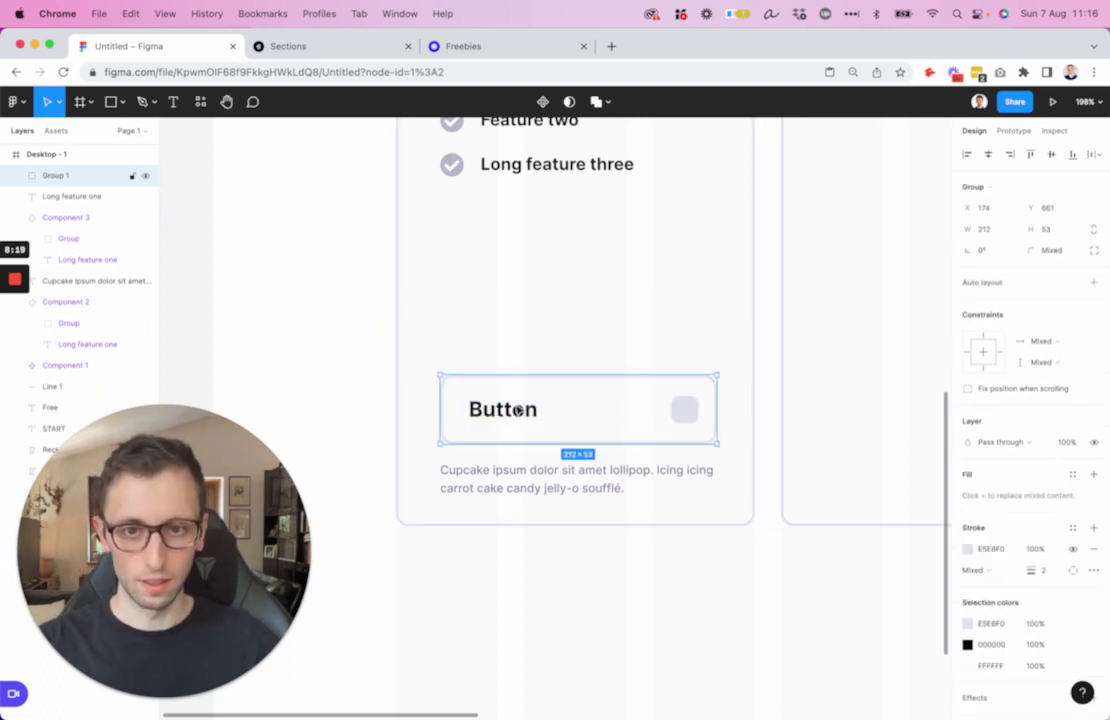
left_click_drag(550, 431, 550, 417)
left_click(546, 471)
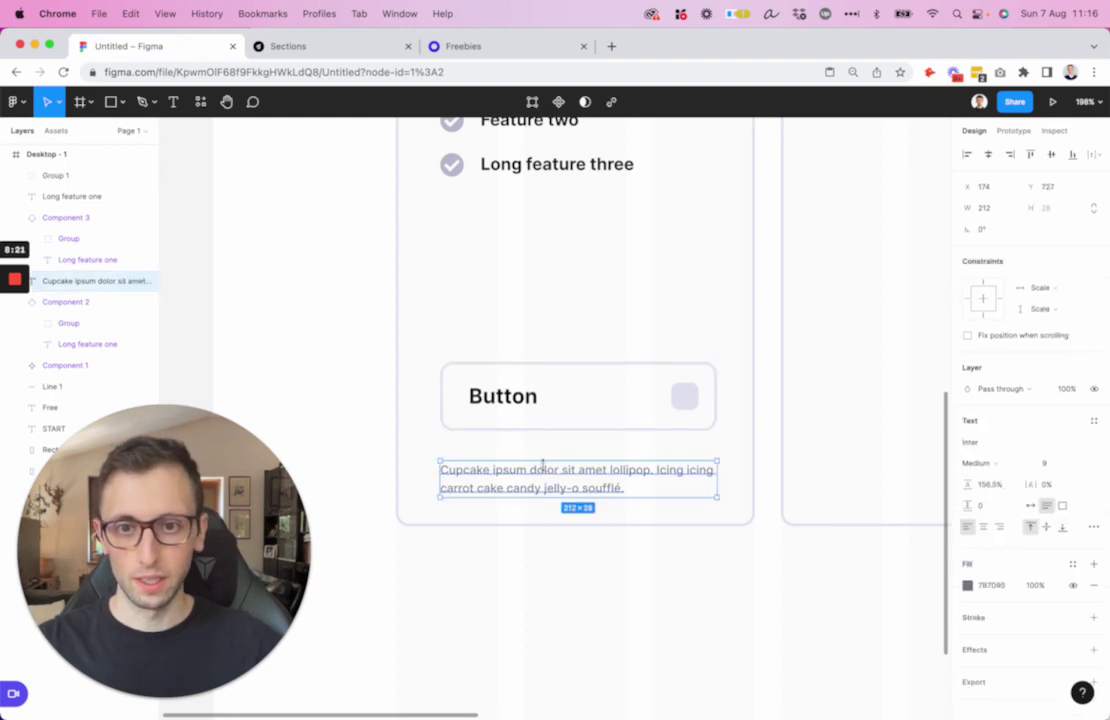
left_click_drag(546, 471, 547, 470)
Delete the three empty card frames
scroll(550, 462, "down", 6)
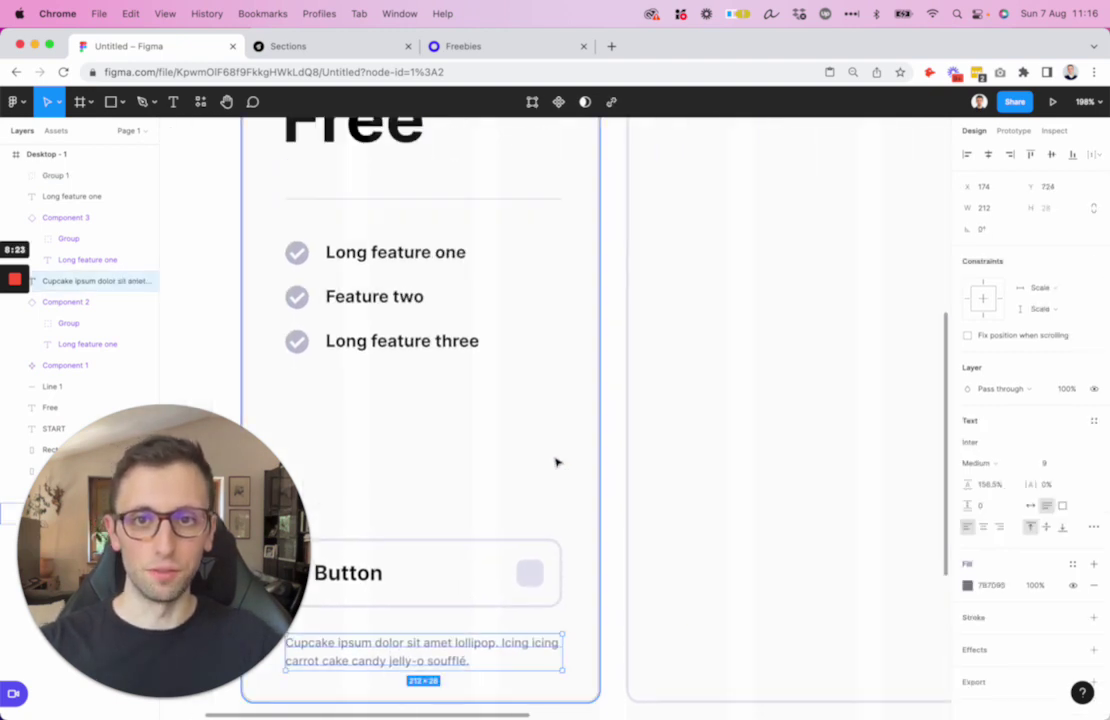
left_click(354, 315)
scroll(361, 307, "down", 2)
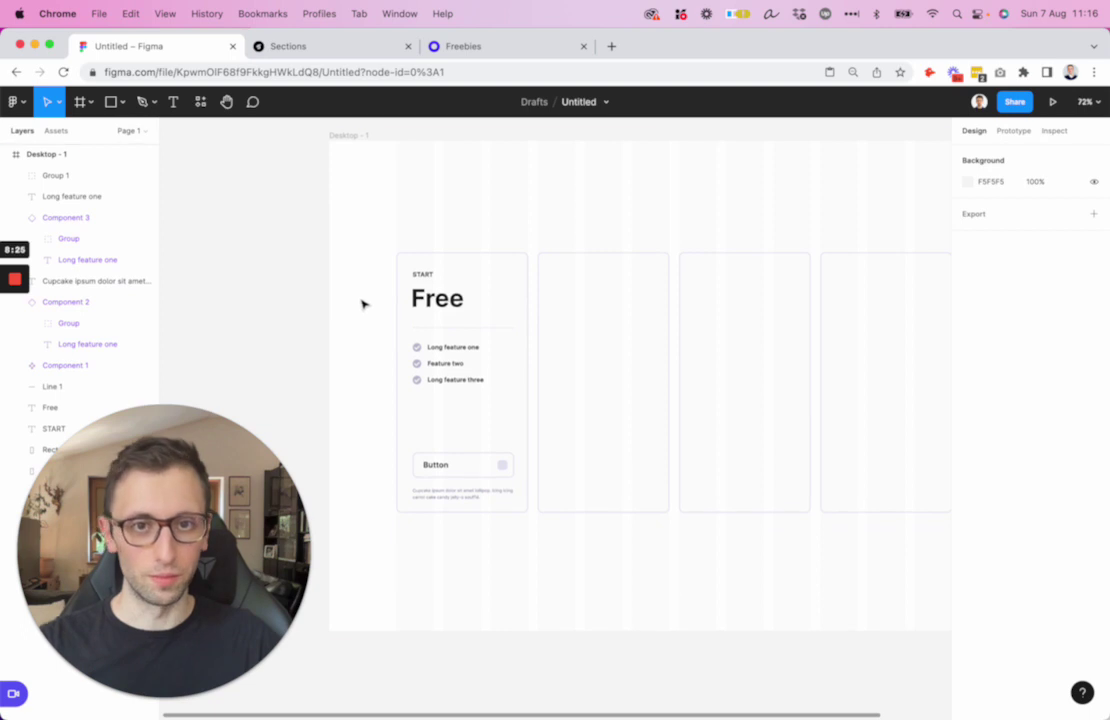
left_click(405, 280)
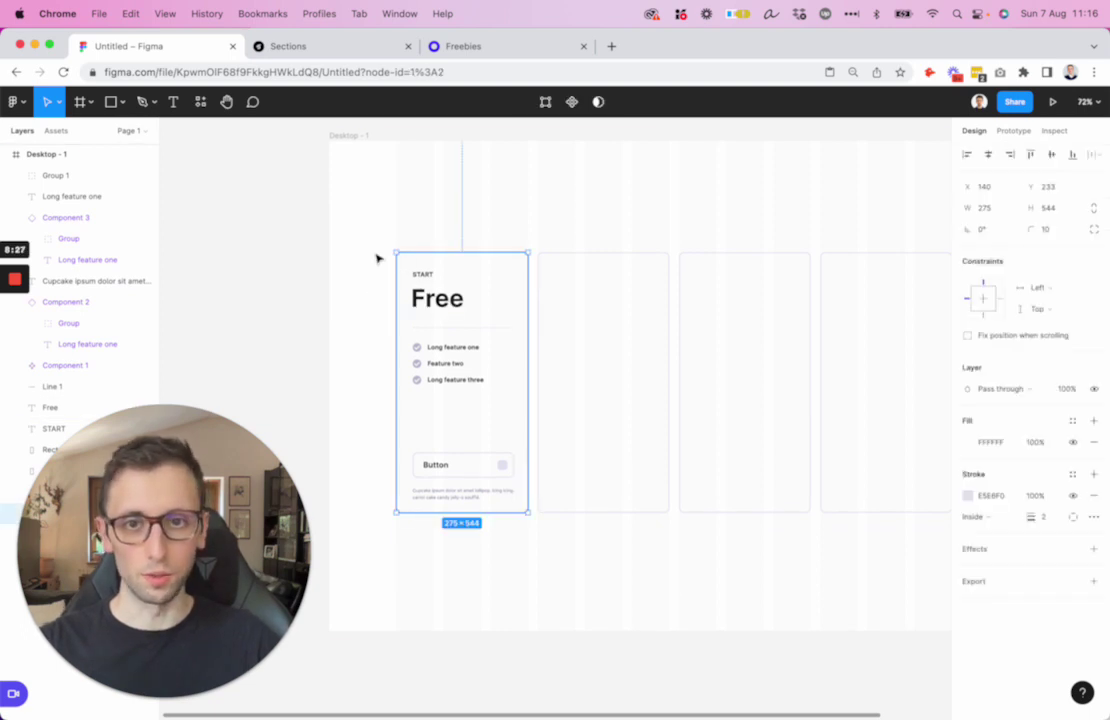
left_click(362, 250)
scroll(420, 245, "right", 2)
scroll(420, 245, "down", 1)
left_click_drag(508, 195, 842, 349)
key("Delete")
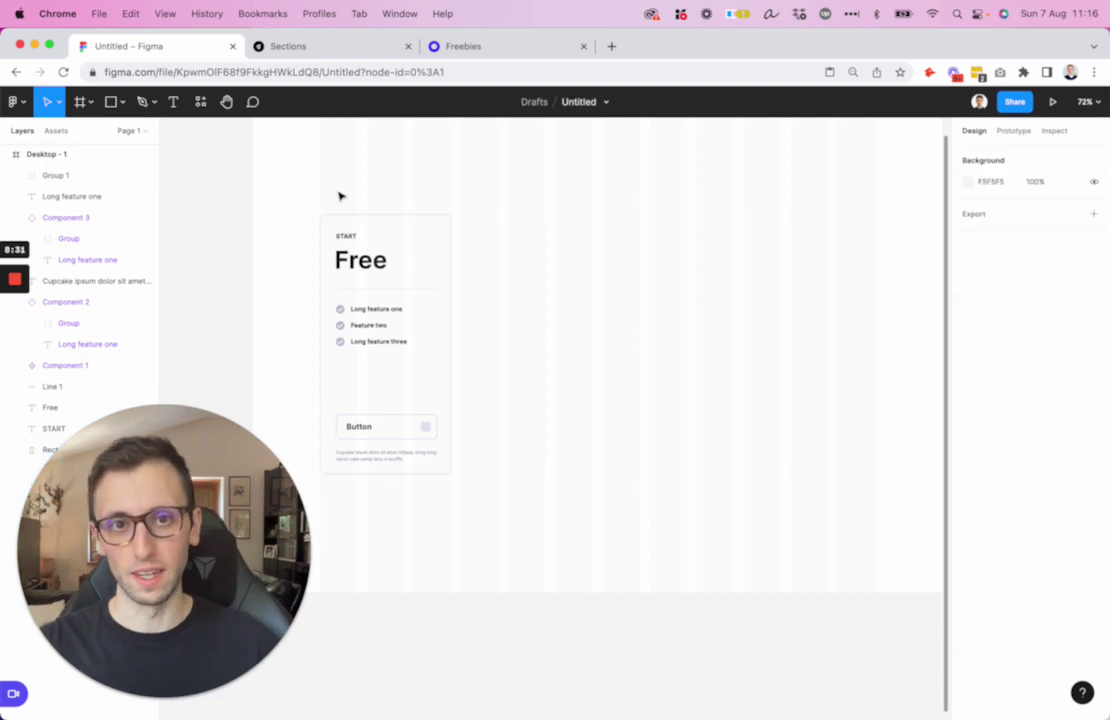
Group the whole first card and Alt-drag a copy 20 px to its right
left_click_drag(289, 198, 531, 504)
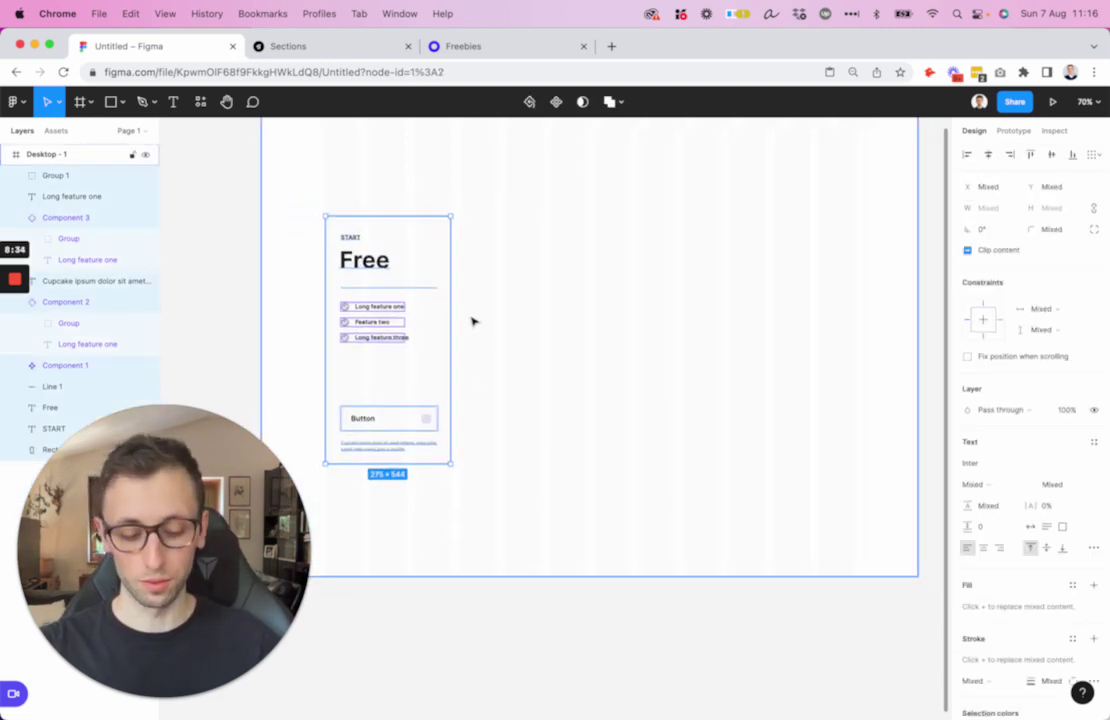
key("super+g")
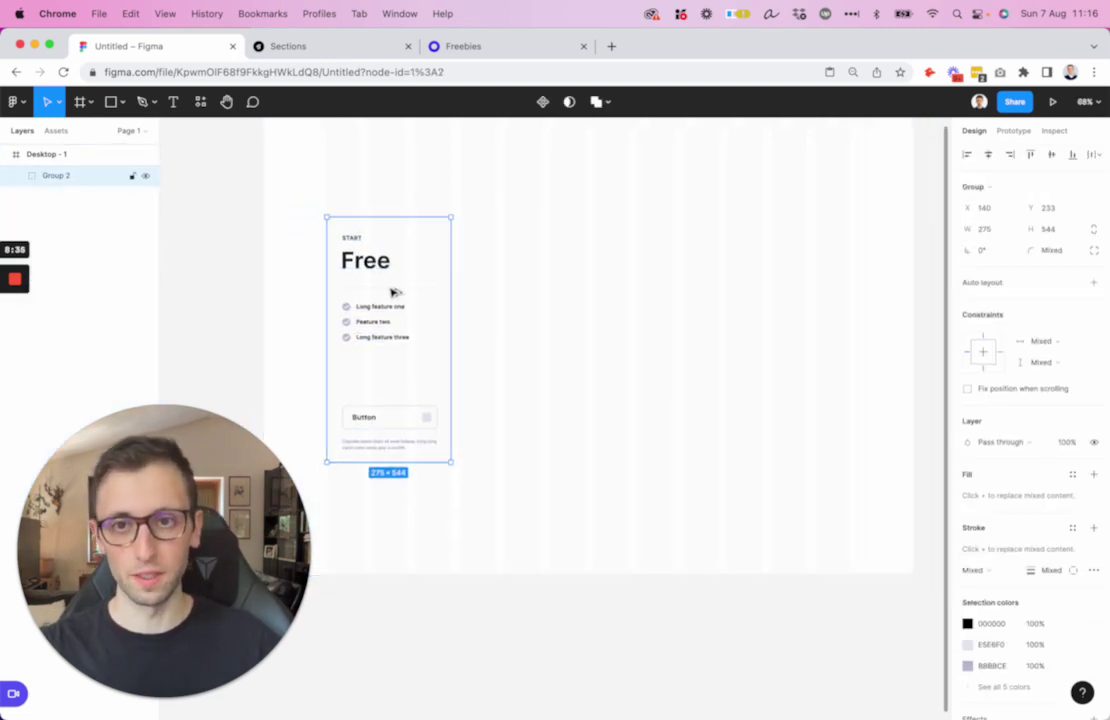
left_click_drag(393, 291, 521, 298)
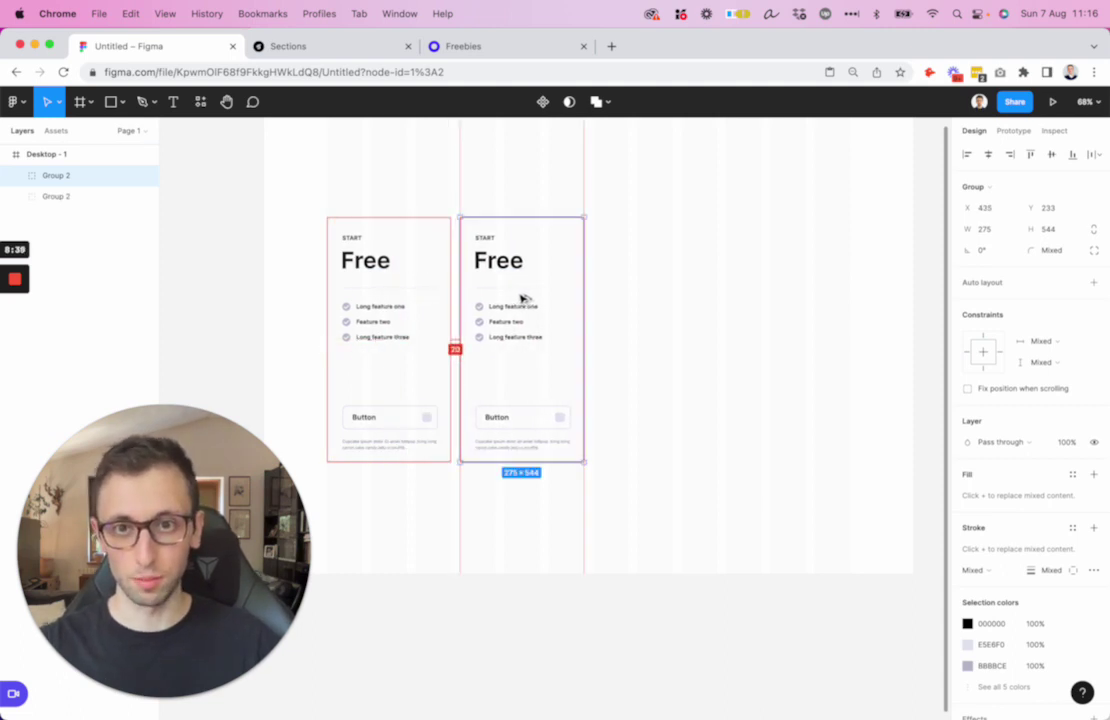
Duplicate the card group again with Cmd+D to fill out the row of cards
key("super+d")
key("super+d")
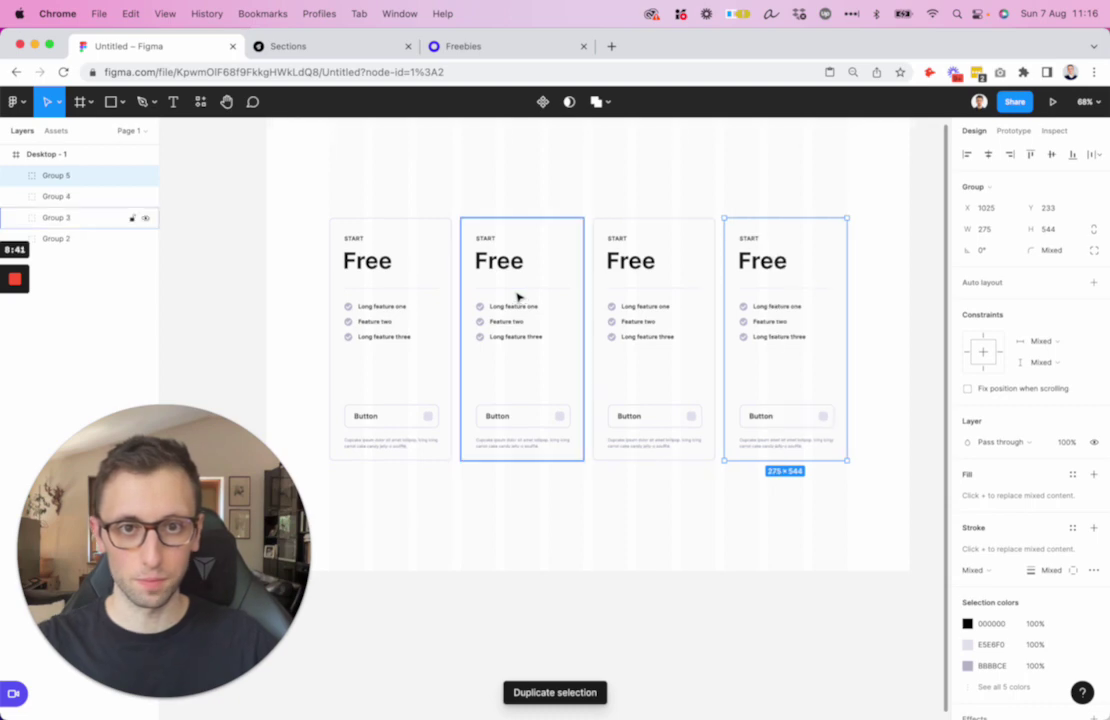
left_click(788, 196)
scroll(476, 297, "up", 3)
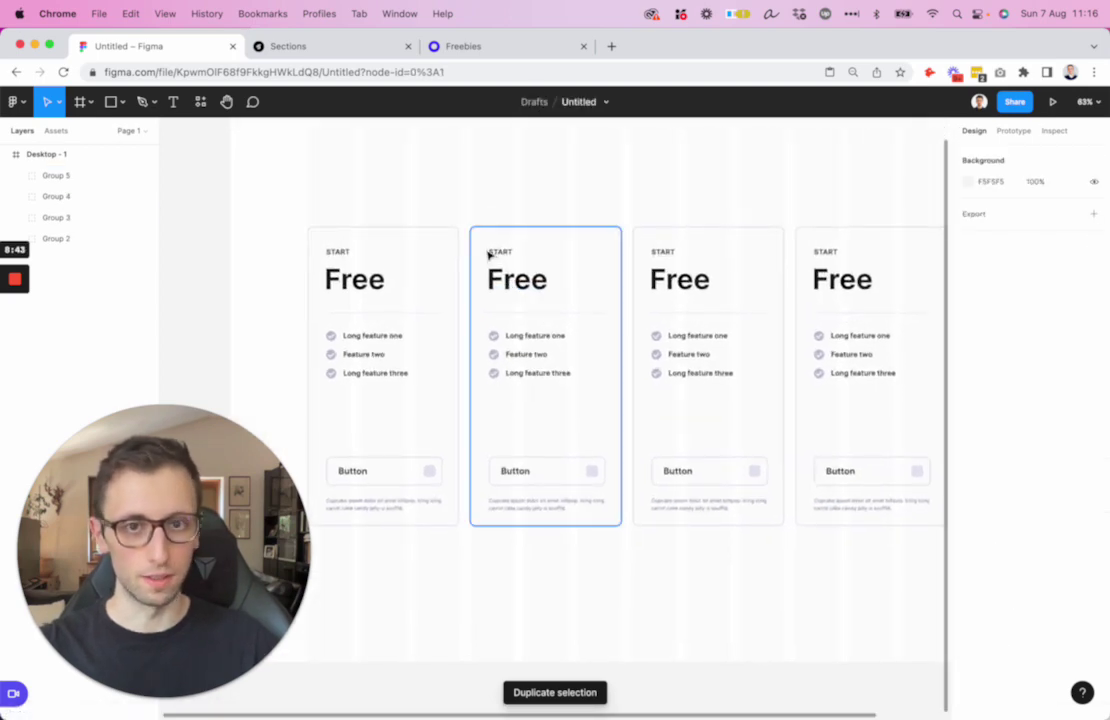
Rename the copies' START labels to PRO, BUSINESS and SPECIAL
double_click(490, 252)
type("Pr")
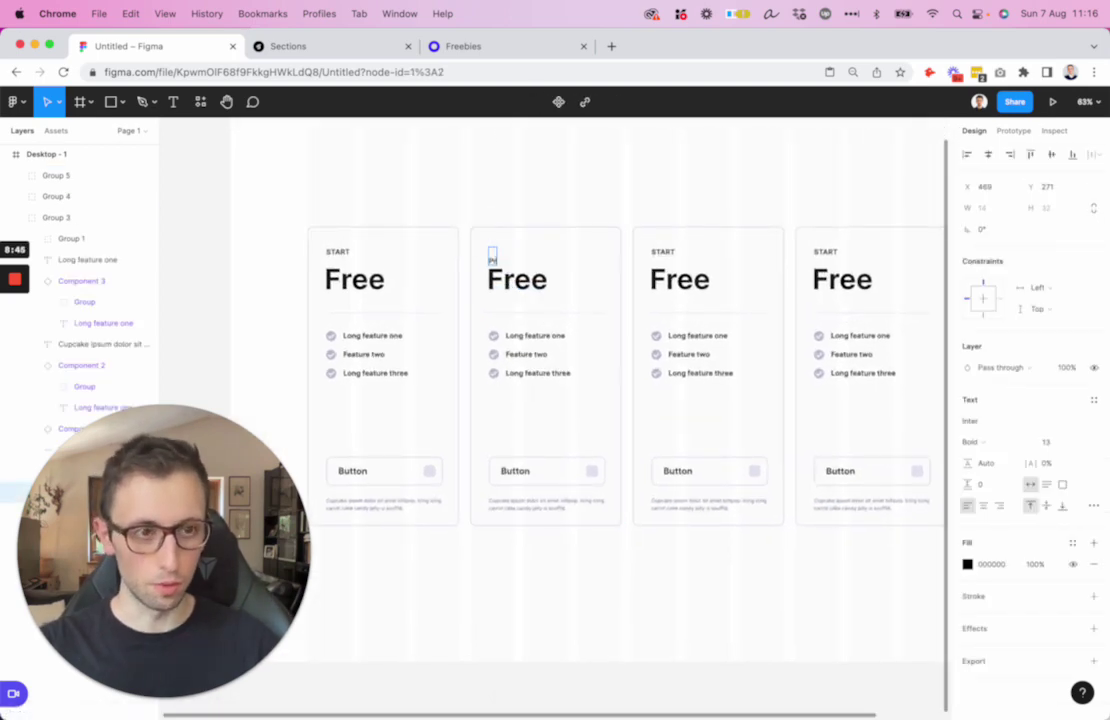
type("o")
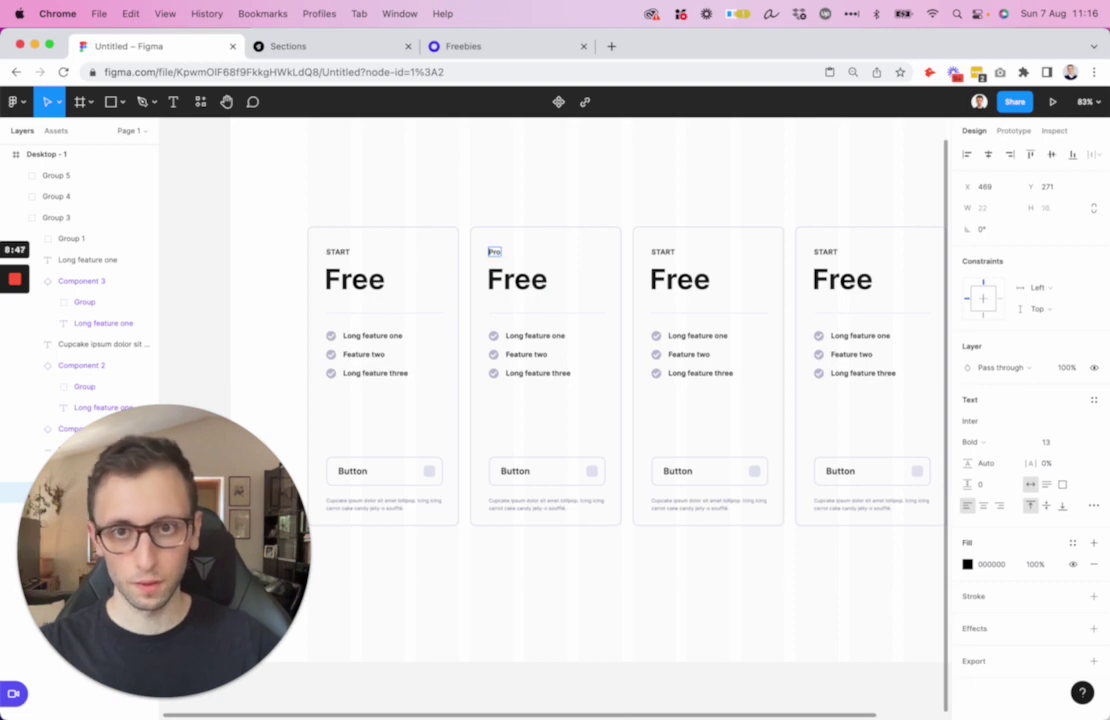
double_click(658, 252)
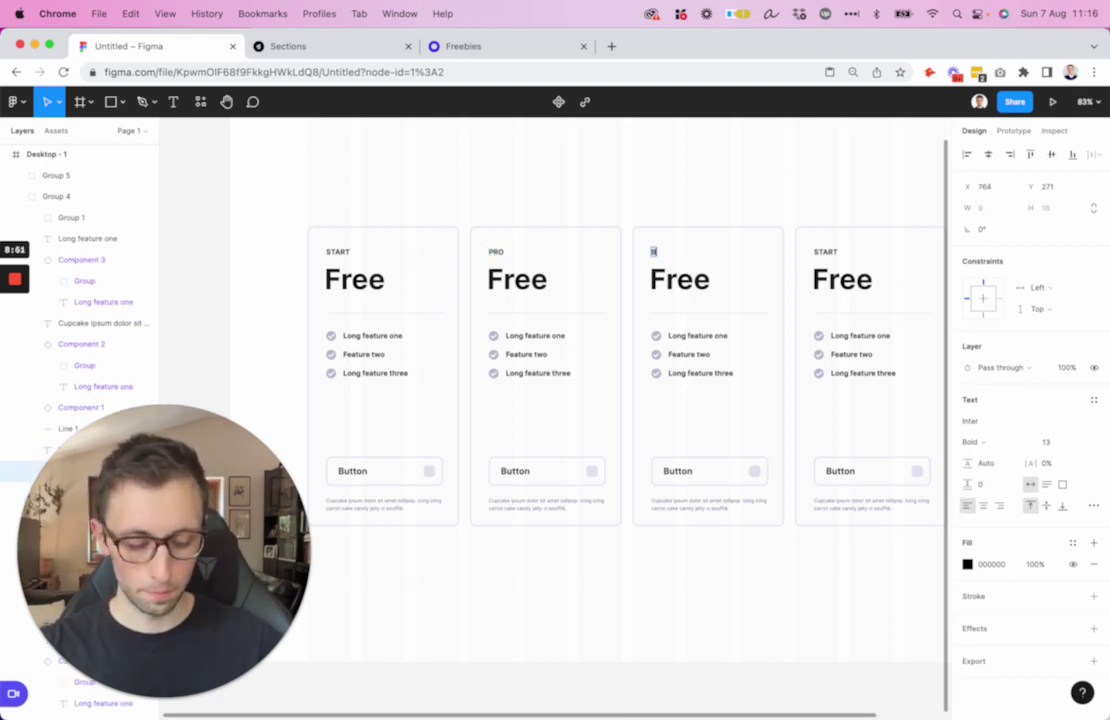
type("Business")
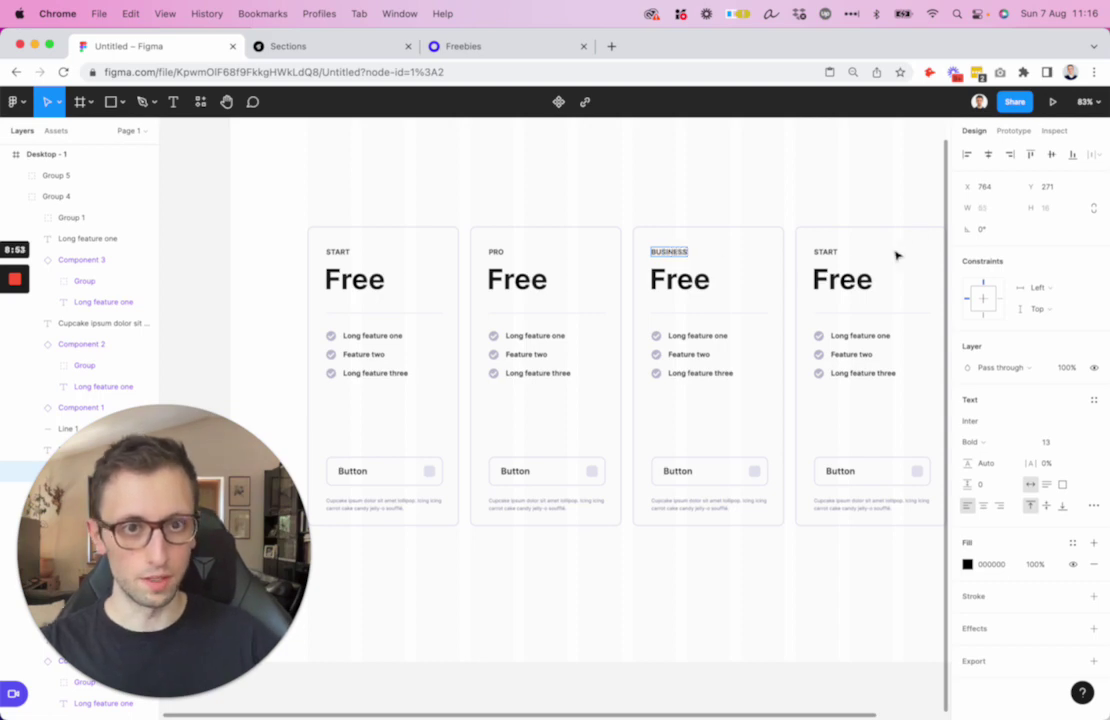
double_click(825, 251)
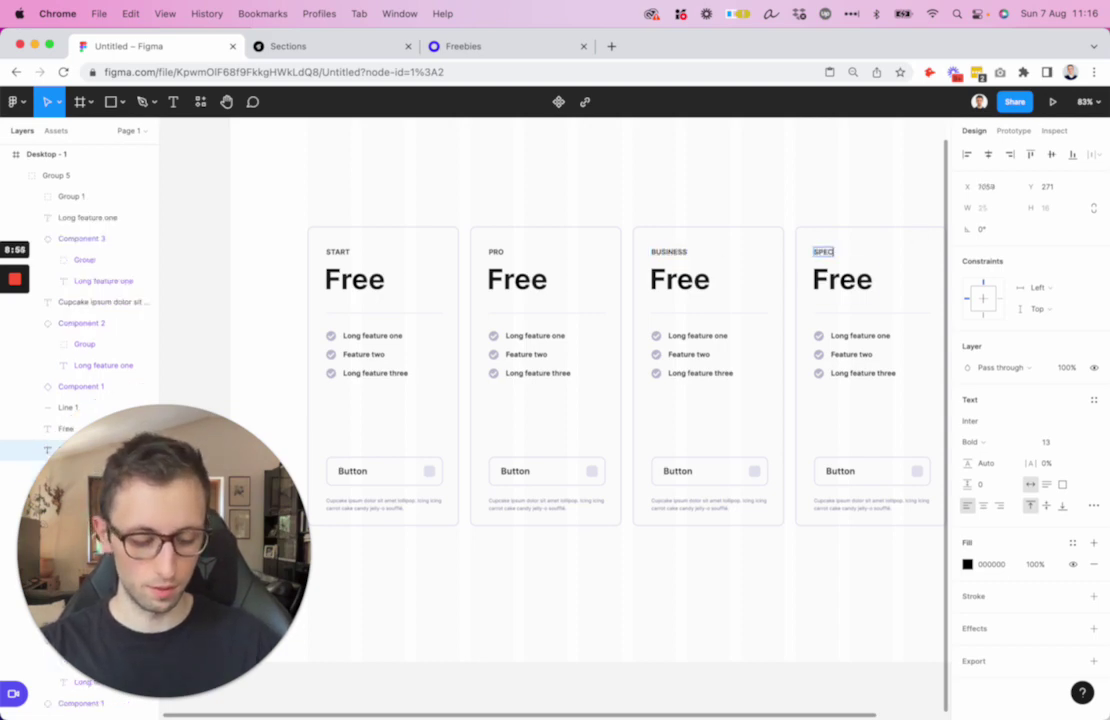
double_click(497, 278)
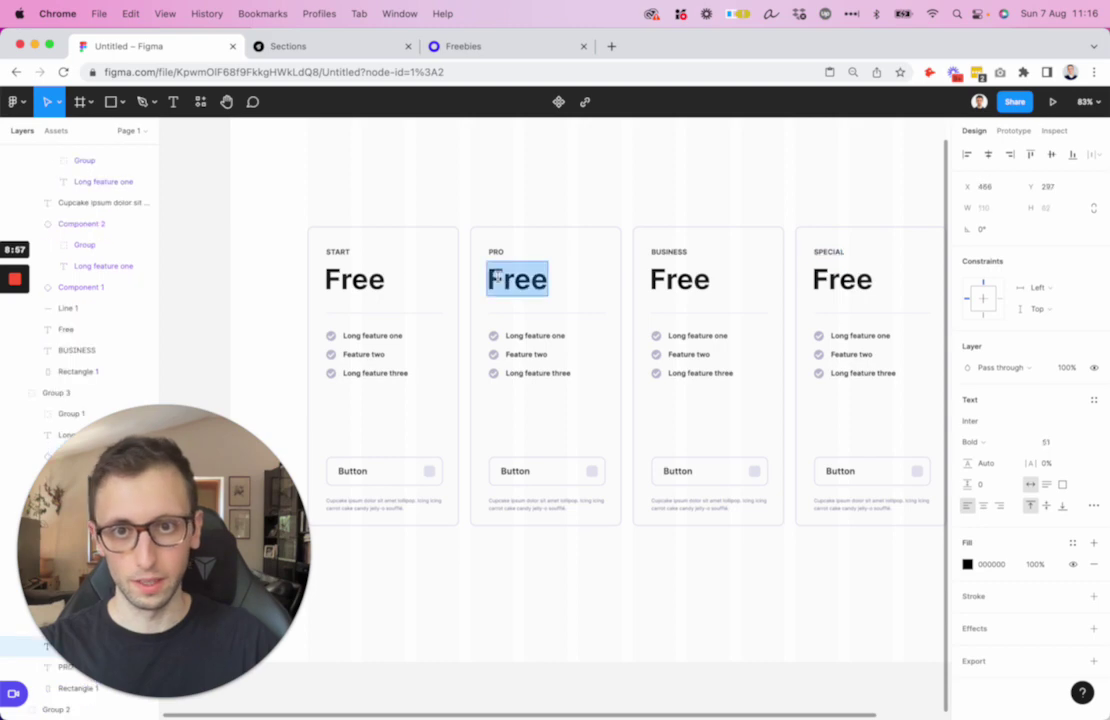
Price the PRO card at $28 with a small /mo suffix made from a copied label
type("28")
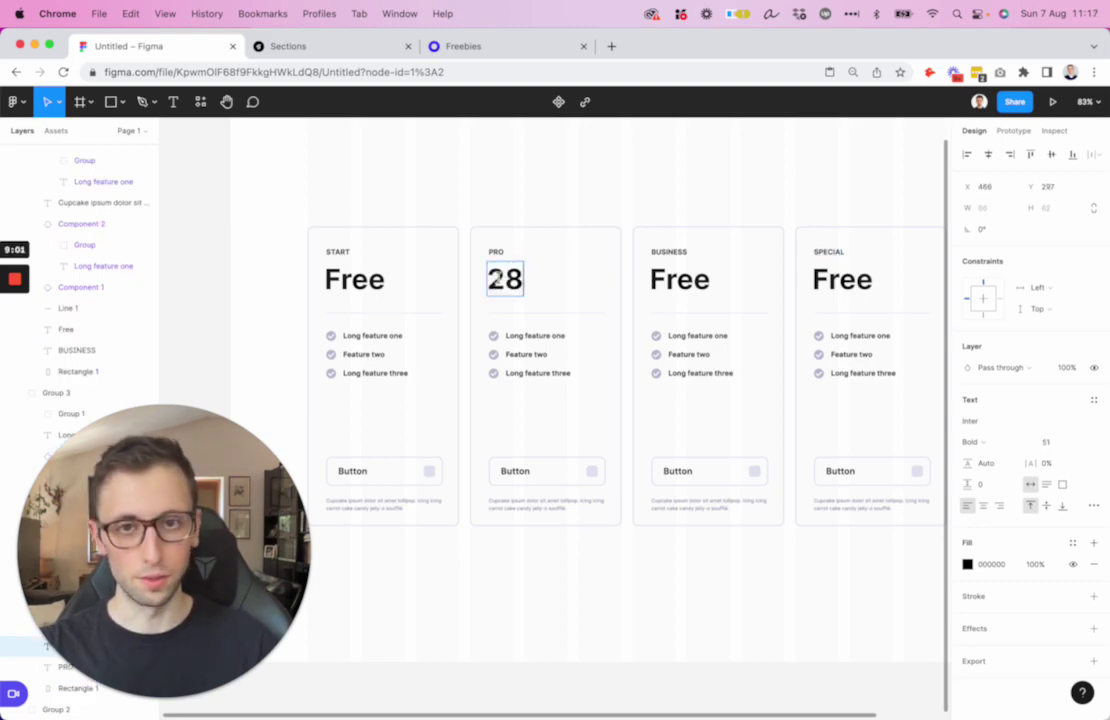
type("$")
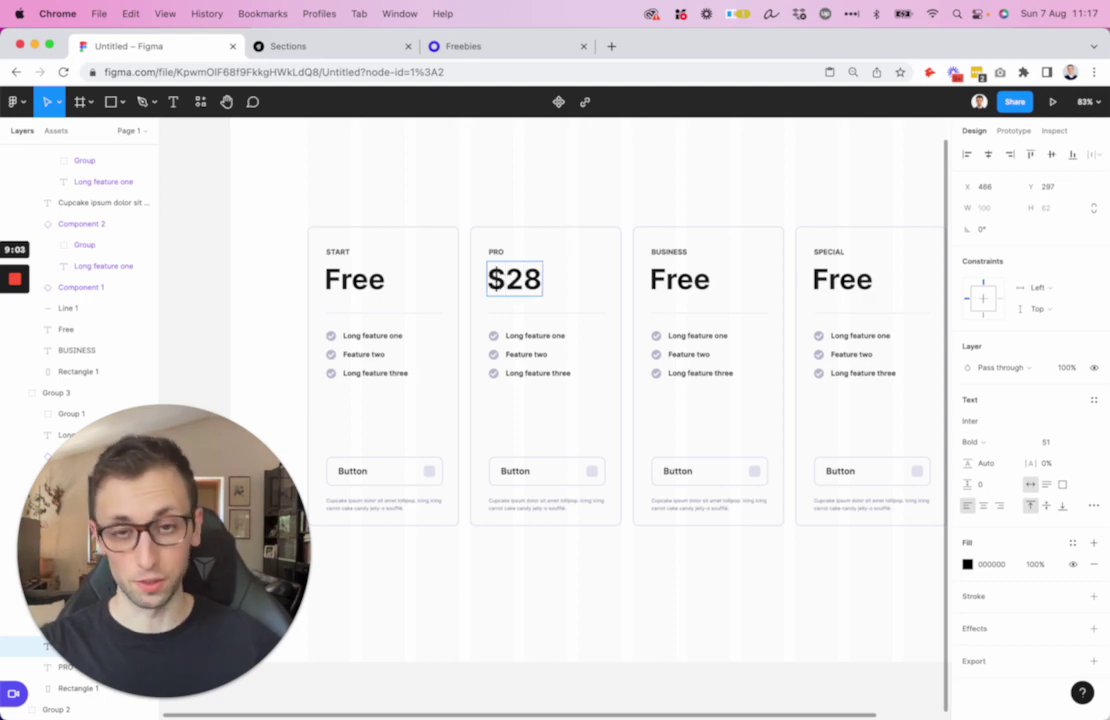
scroll(652, 220, "up", 3)
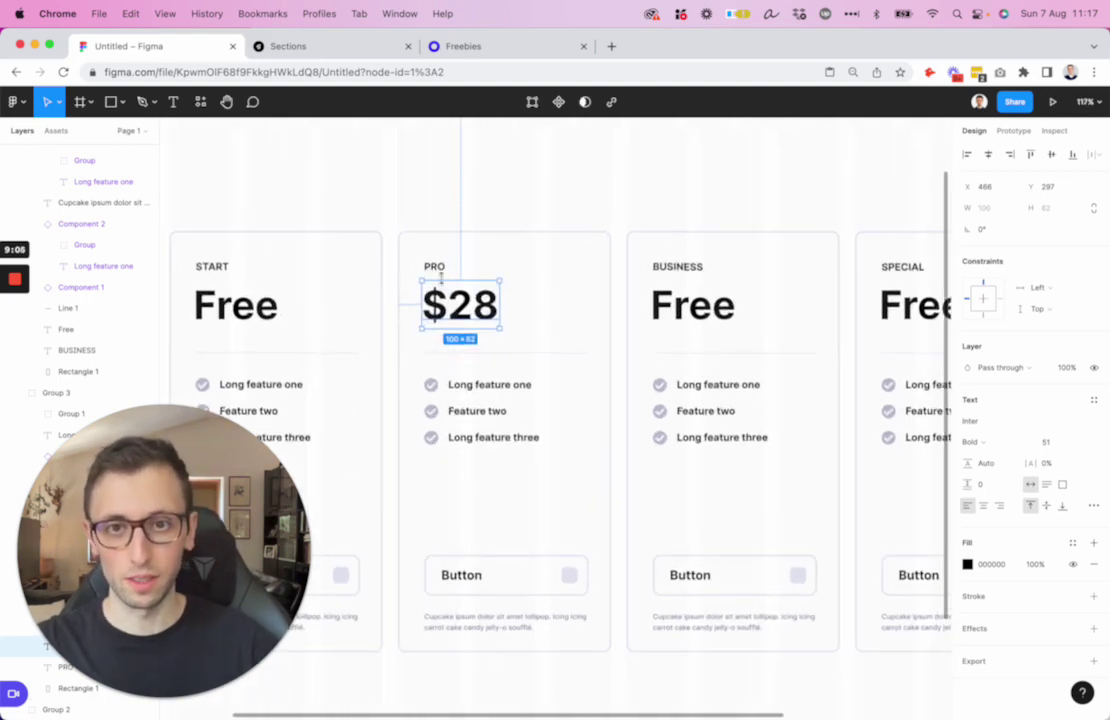
left_click(436, 267)
left_click_drag(436, 267, 511, 316, "alt")
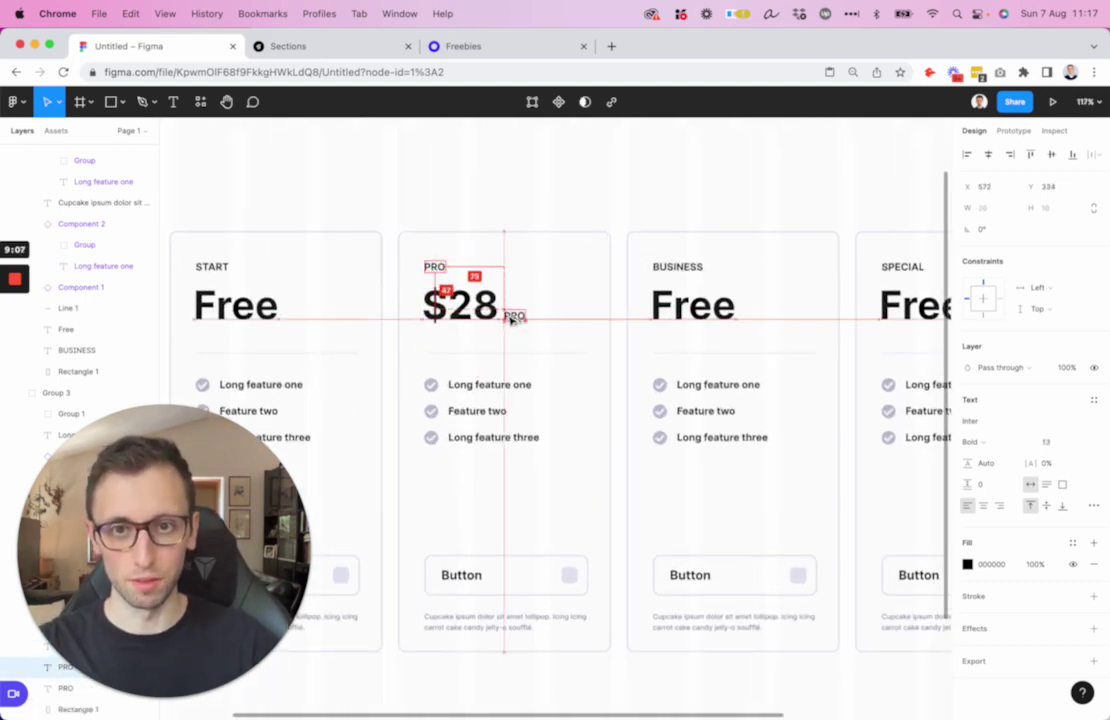
double_click(510, 315)
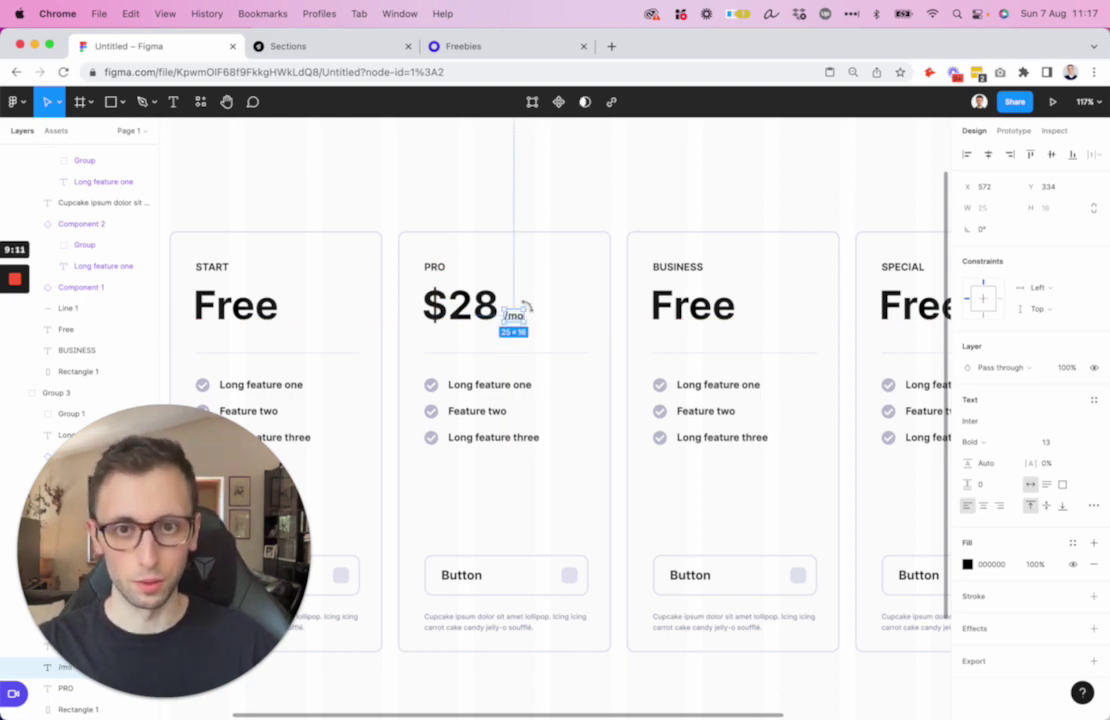
left_click_drag(516, 315, 514, 315)
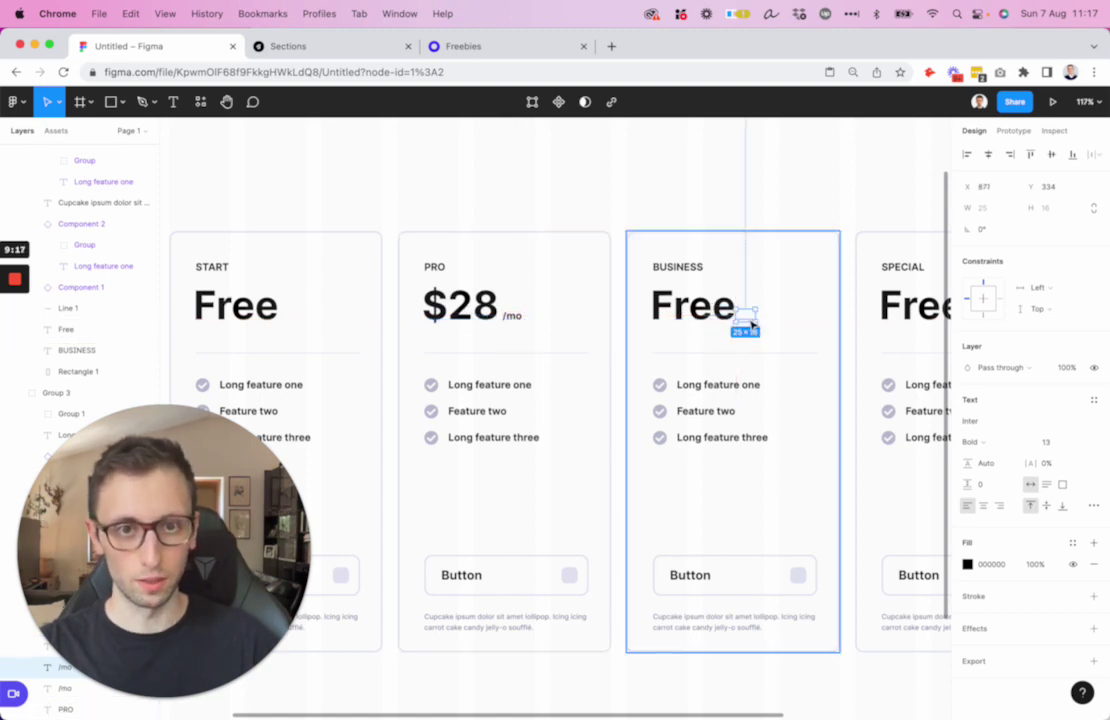
key("Escape")
Price the BUSINESS card at $78 with the pasted /mo suffix aligned beside it
type("/mo")
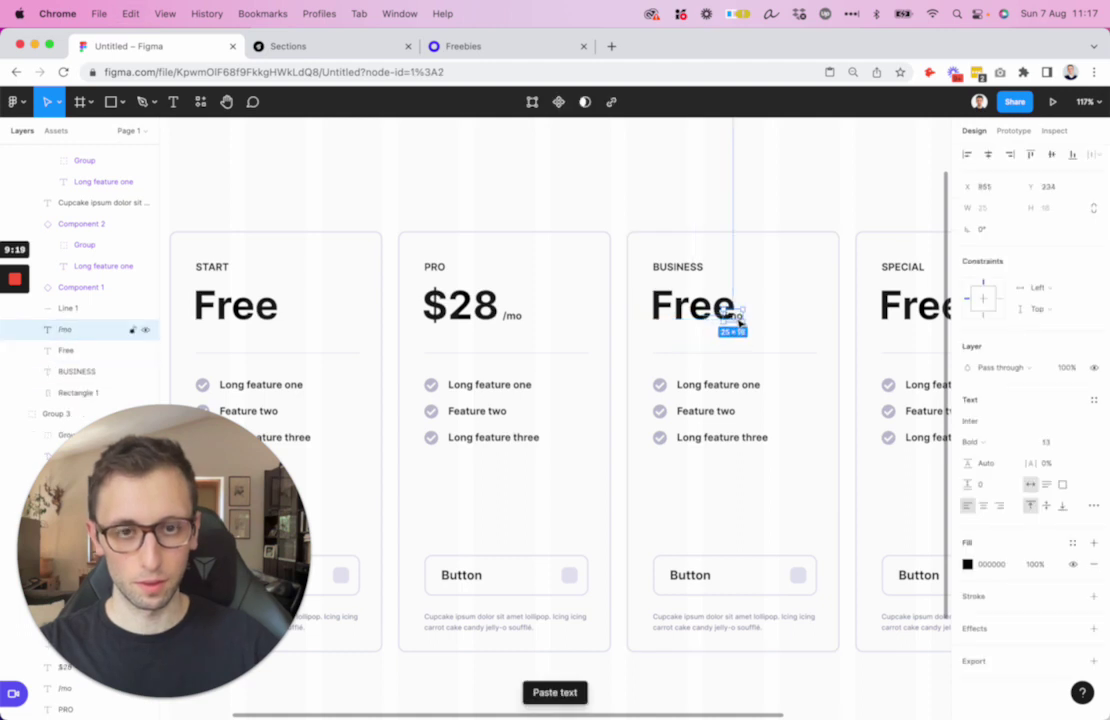
left_click_drag(733, 322, 735, 320)
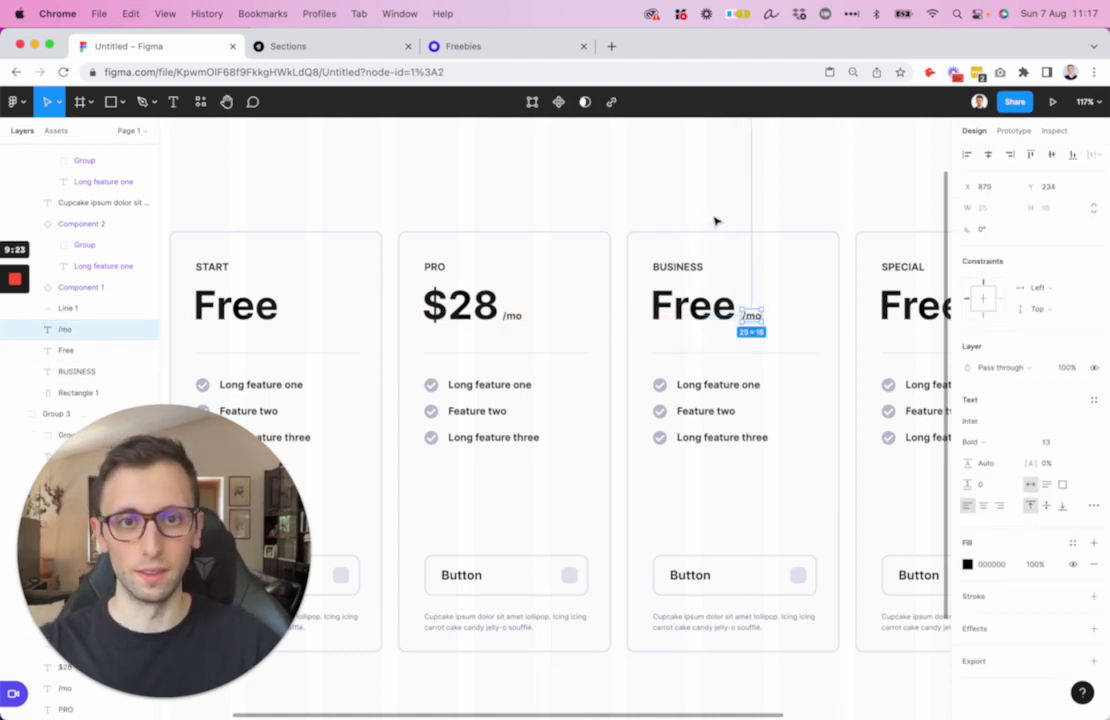
key("Left")
key("Left")
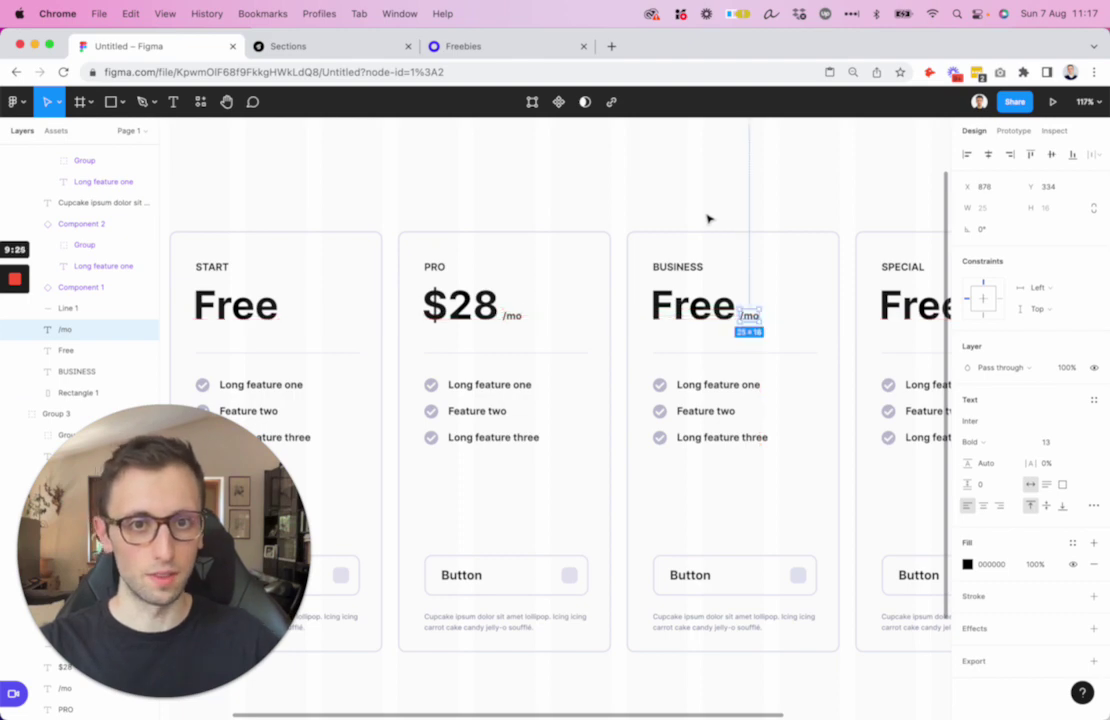
left_click(699, 322)
double_click(692, 318)
type("$")
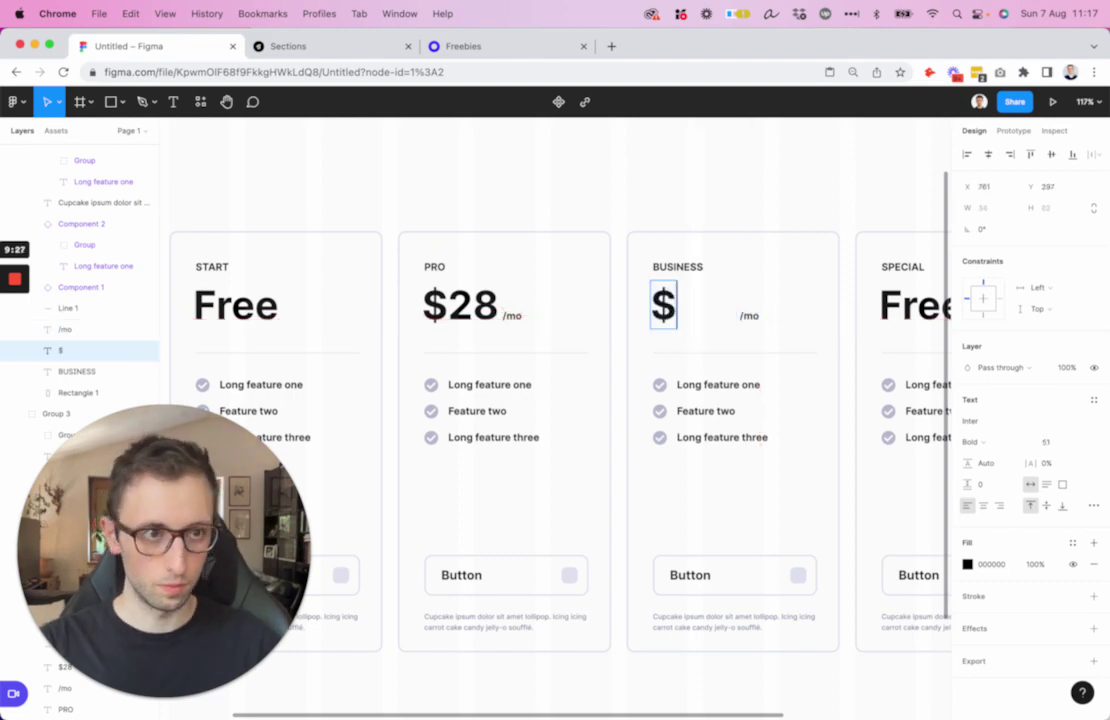
type("78")
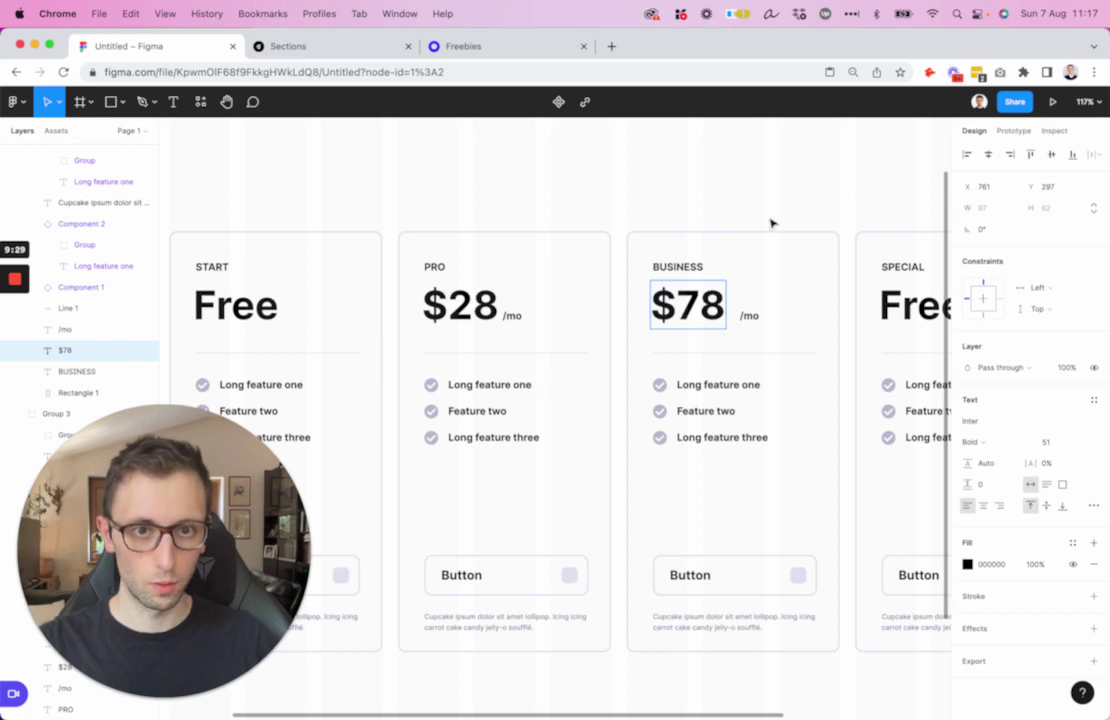
mouse_move(750, 318)
left_mouse_down()
mouse_move(740, 322)
mouse_move(749, 323)
left_mouse_up()
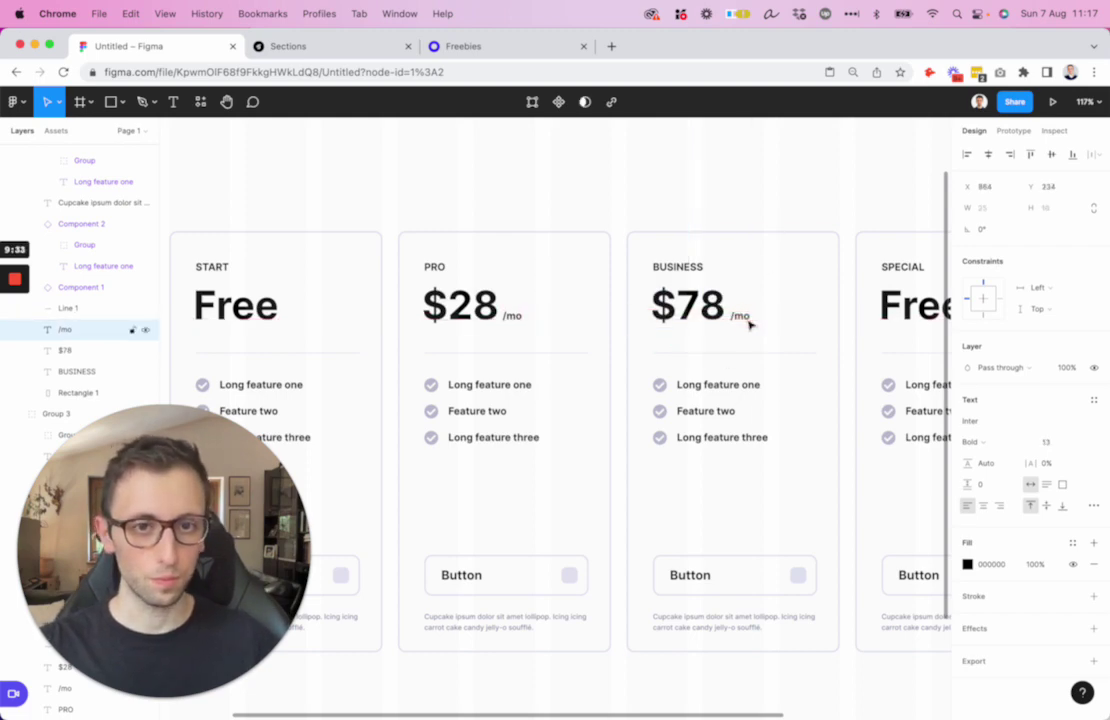
left_click(733, 198)
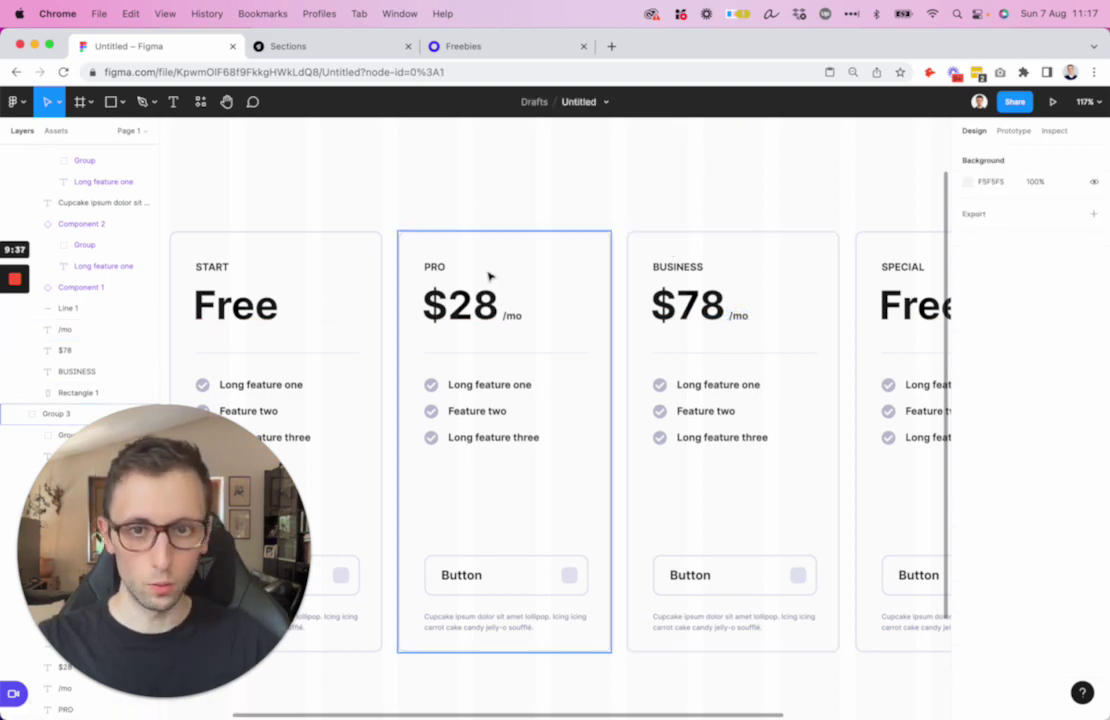
Stack the PRO card's divider and three feature rows into an auto layout
left_click(500, 436, "super")
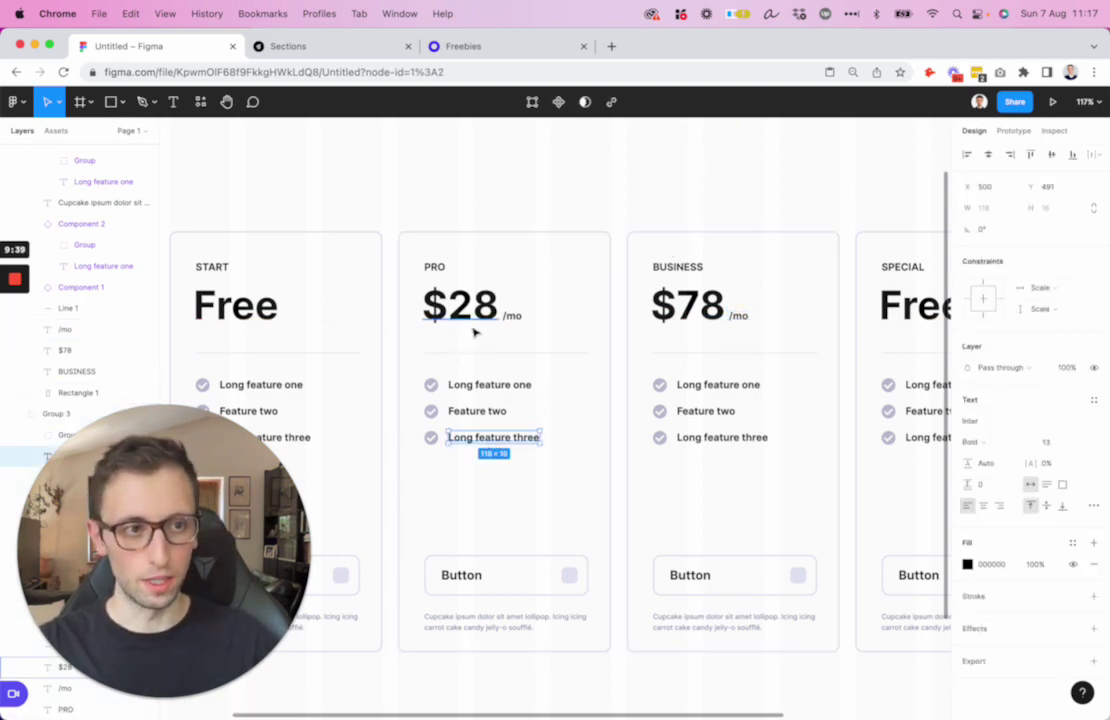
left_click(538, 287)
left_click(505, 355)
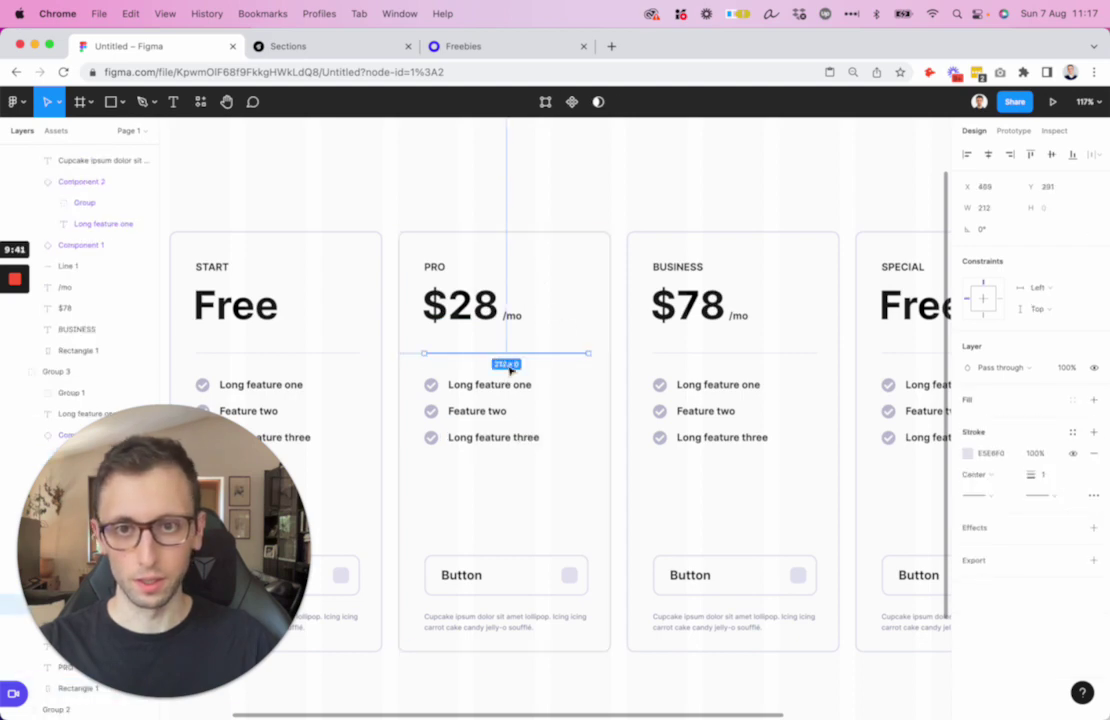
left_click(492, 388, "shift")
left_click(480, 412, "shift")
left_click(485, 438, "shift")
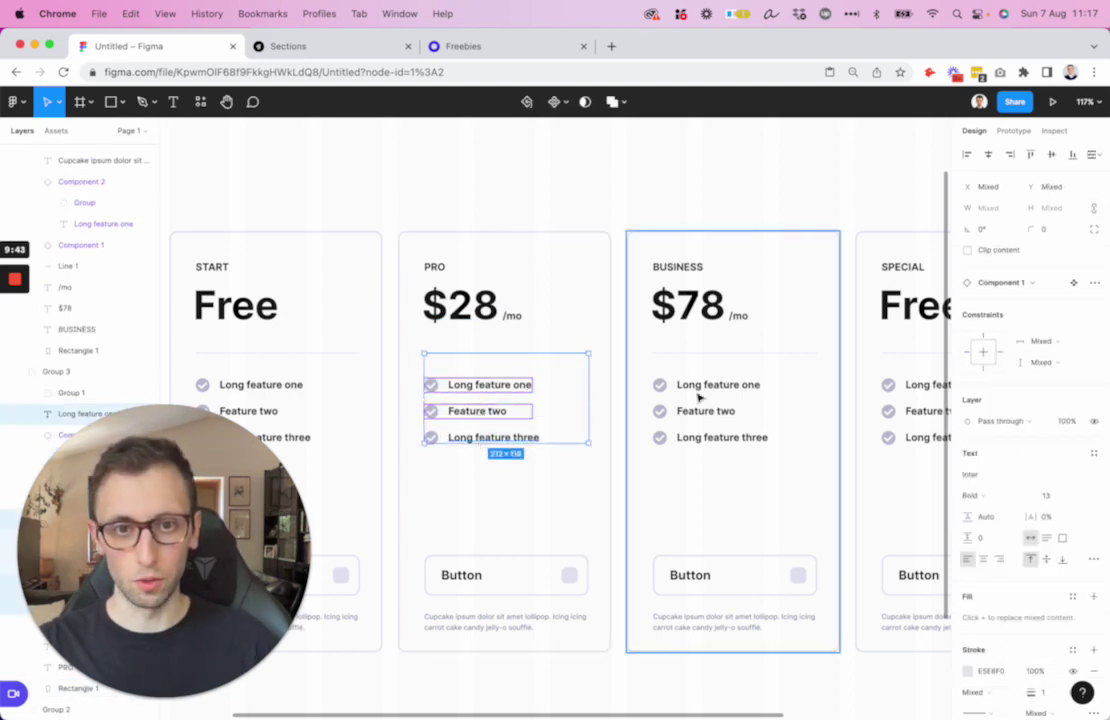
left_click(696, 391, "shift")
left_click(694, 389, "shift")
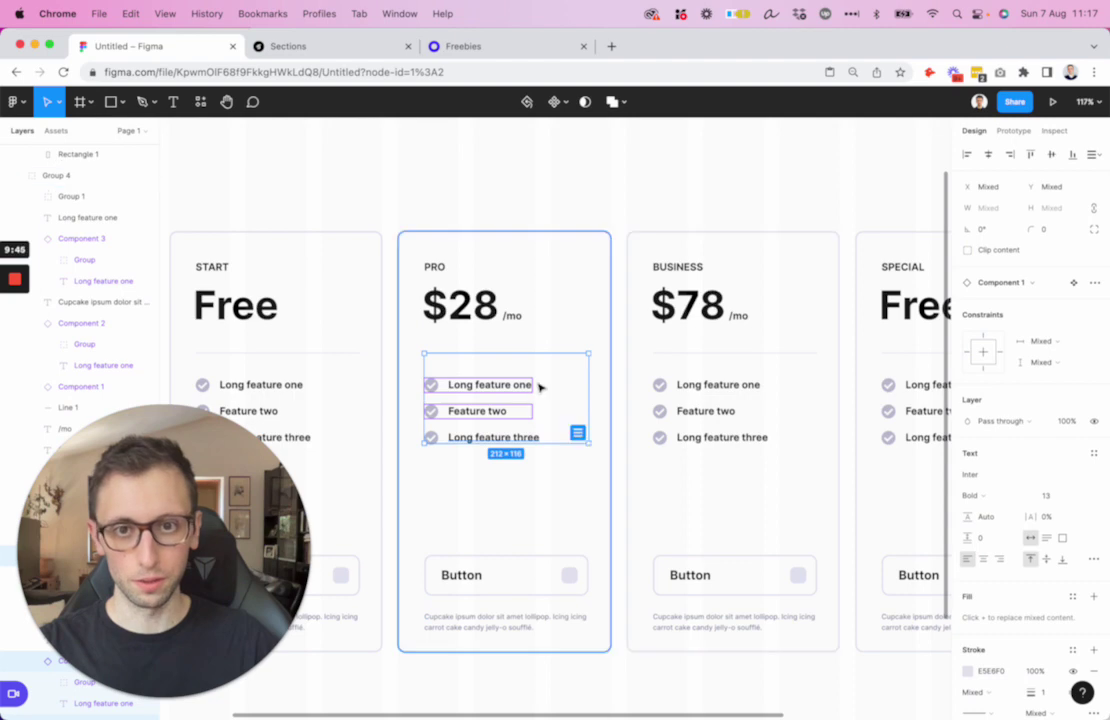
key("shift+a")
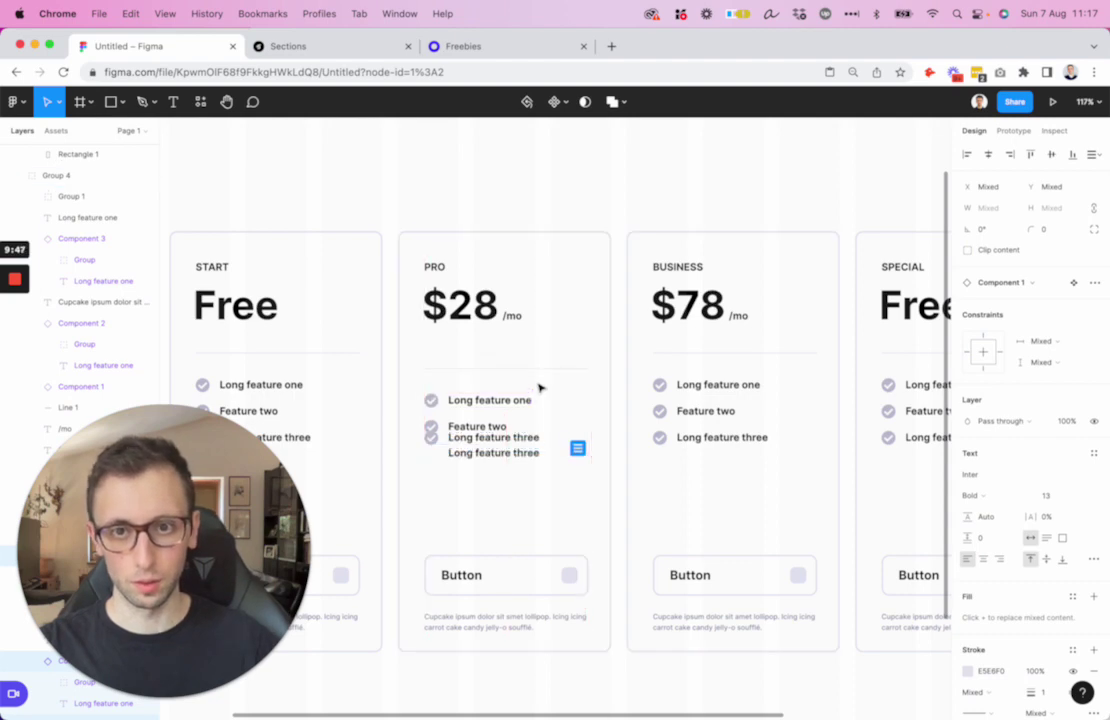
key("super+z")
key("super+shift+z")
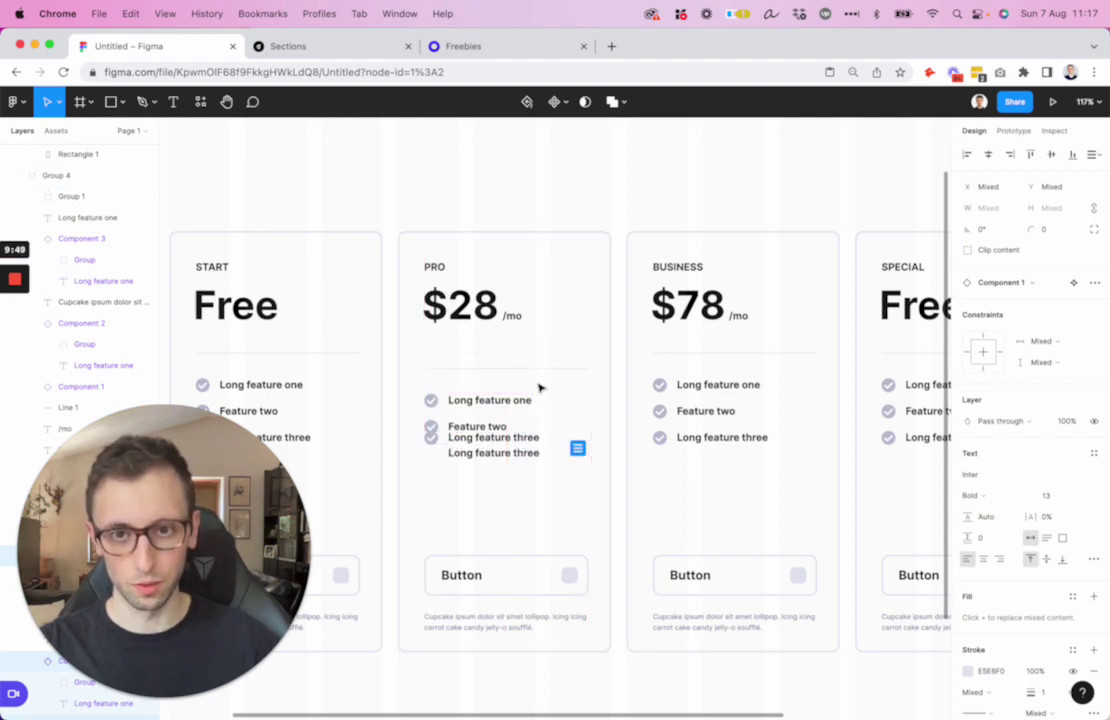
left_click_drag(436, 441, 436, 442)
Move the description text under $28 and reword it to 'Charging $458 per year'
left_click(441, 318)
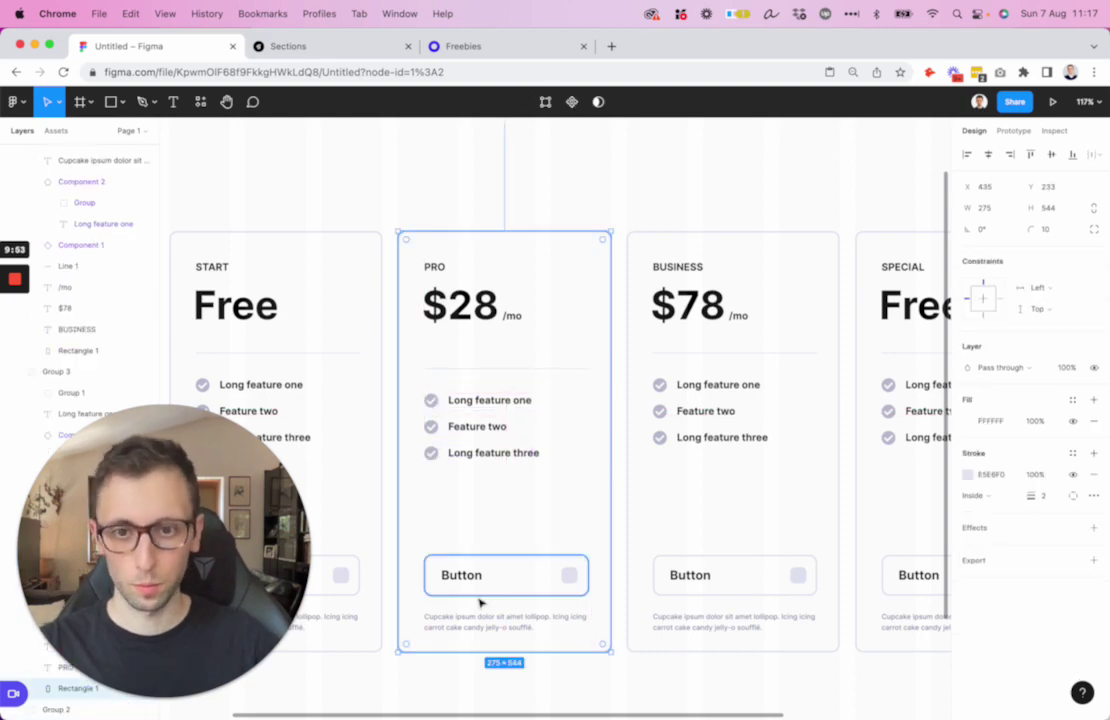
left_click_drag(493, 625, 508, 364)
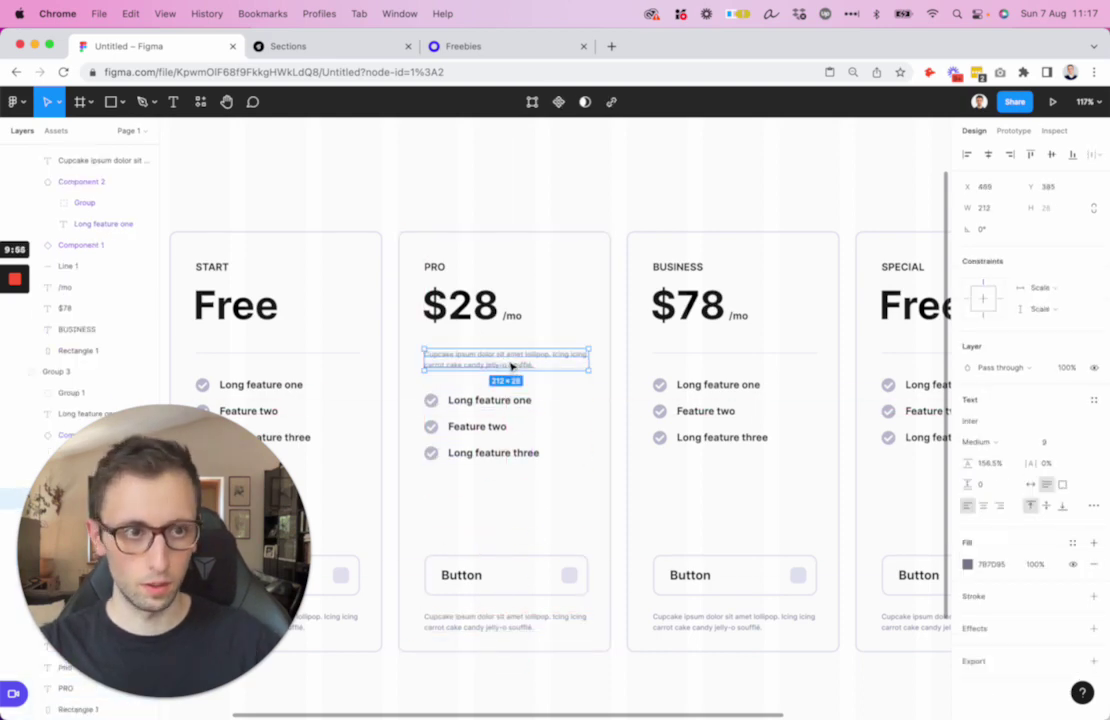
double_click(510, 362)
type("Chargin $458 per year")
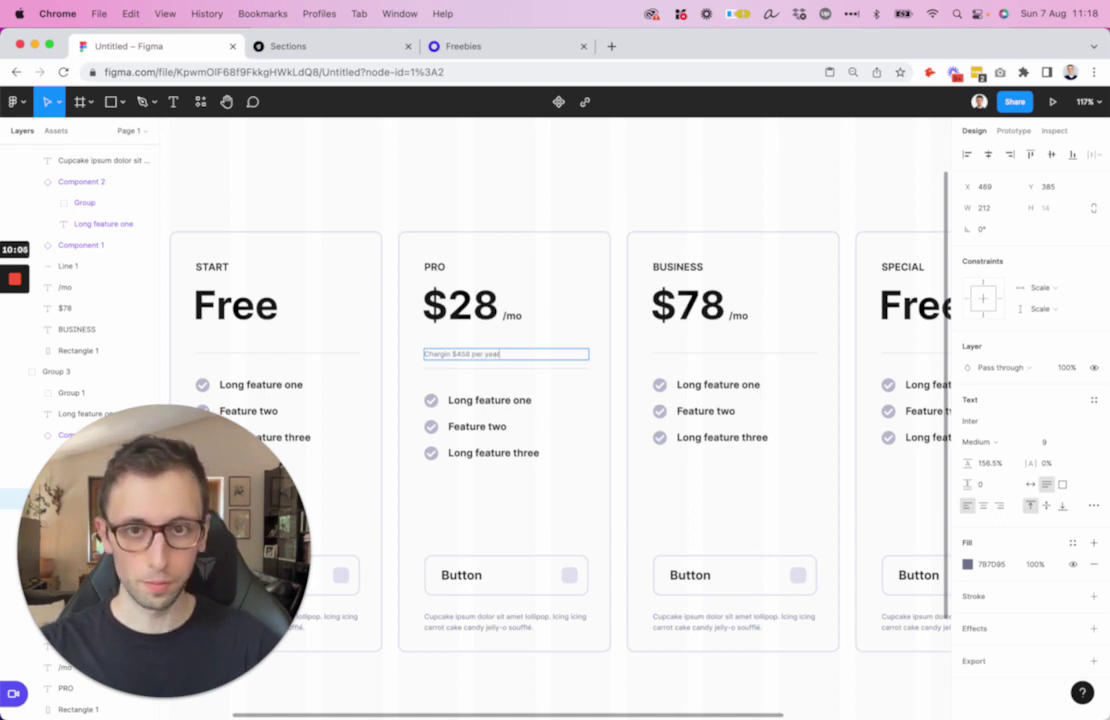
key("Escape")
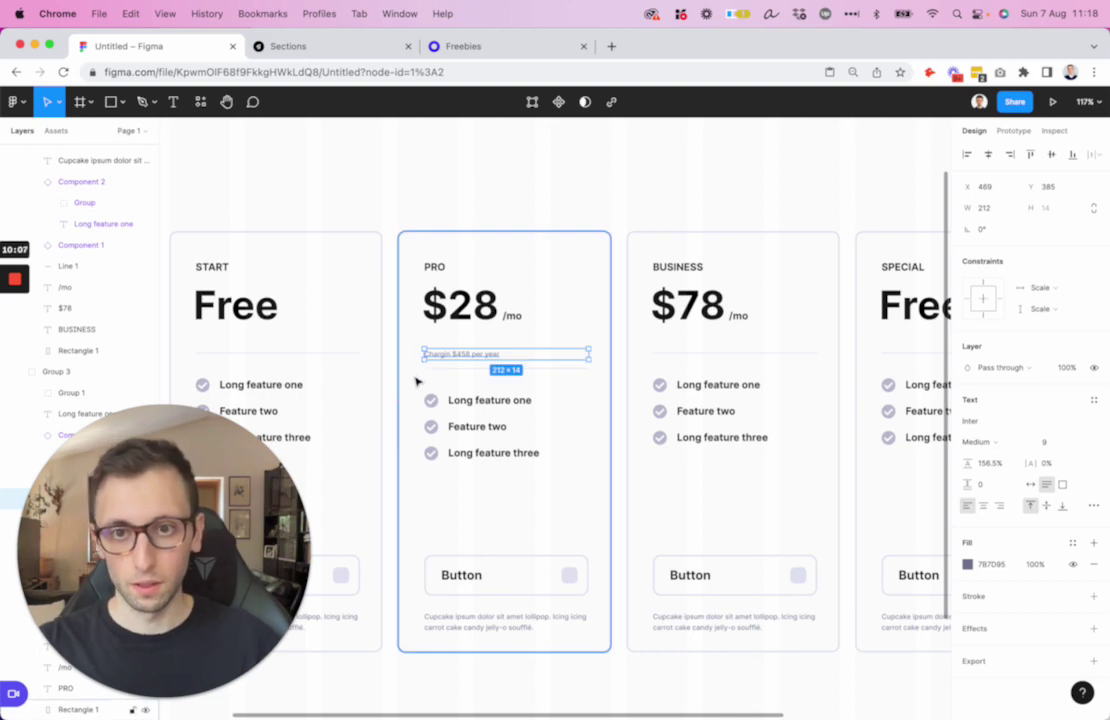
key("shift+Up")
key("Return")
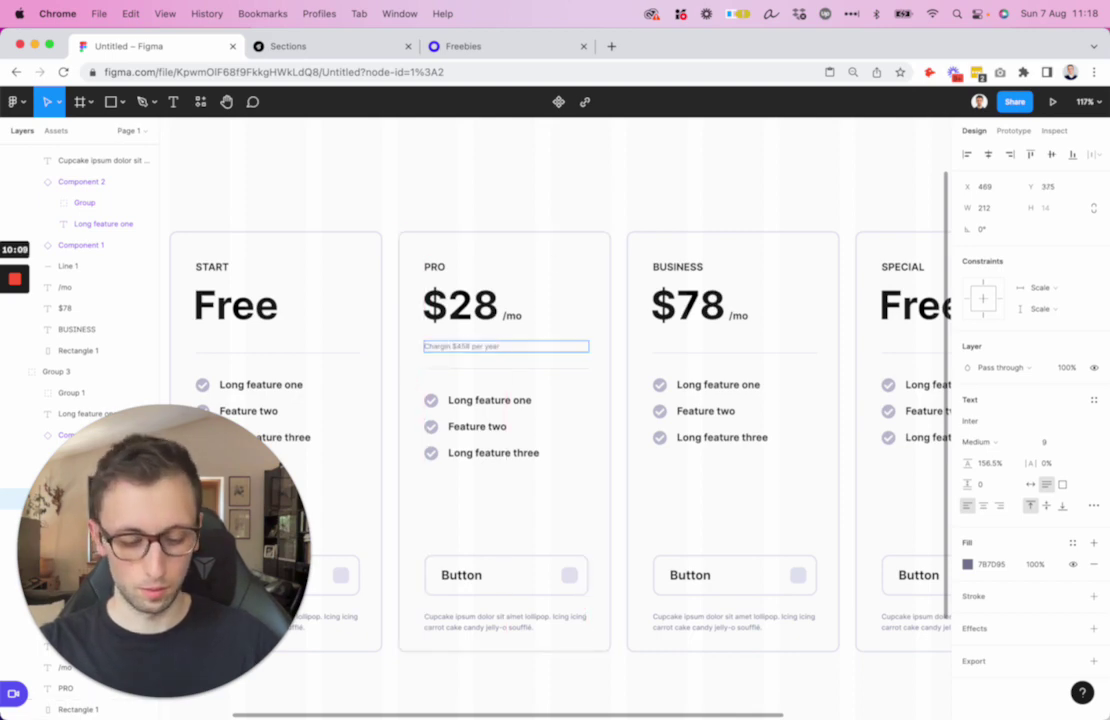
left_click(515, 152)
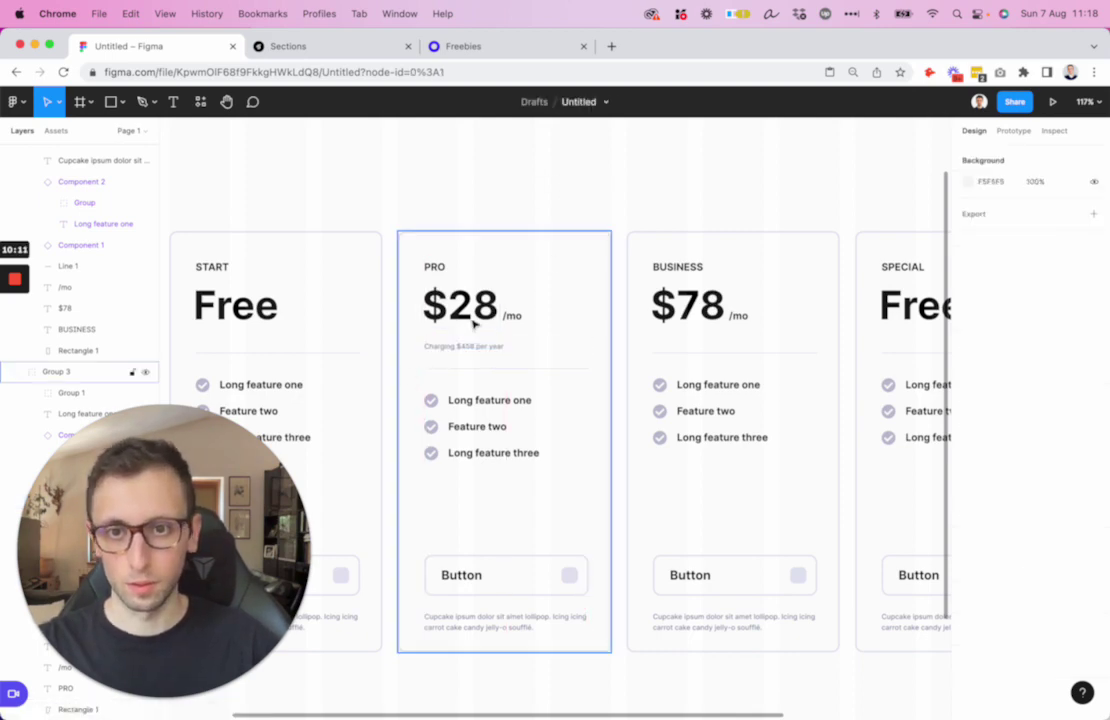
Delete the BUSINESS card's three feature rows
left_click(418, 300)
left_click(701, 396)
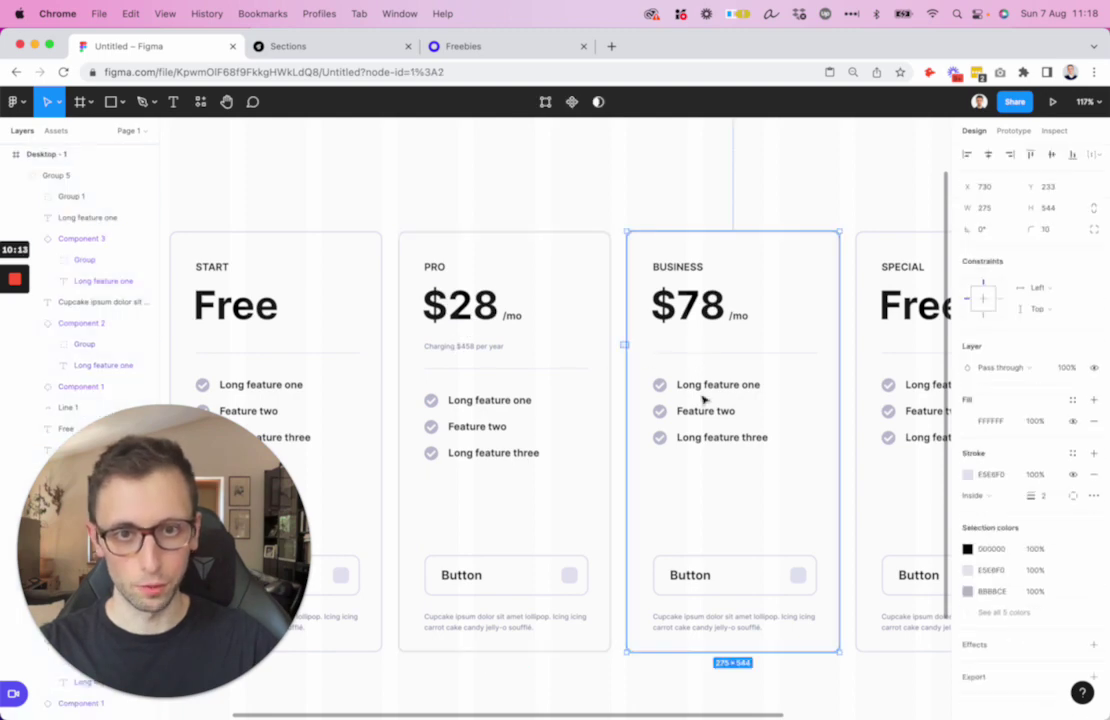
left_click_drag(619, 340, 763, 465)
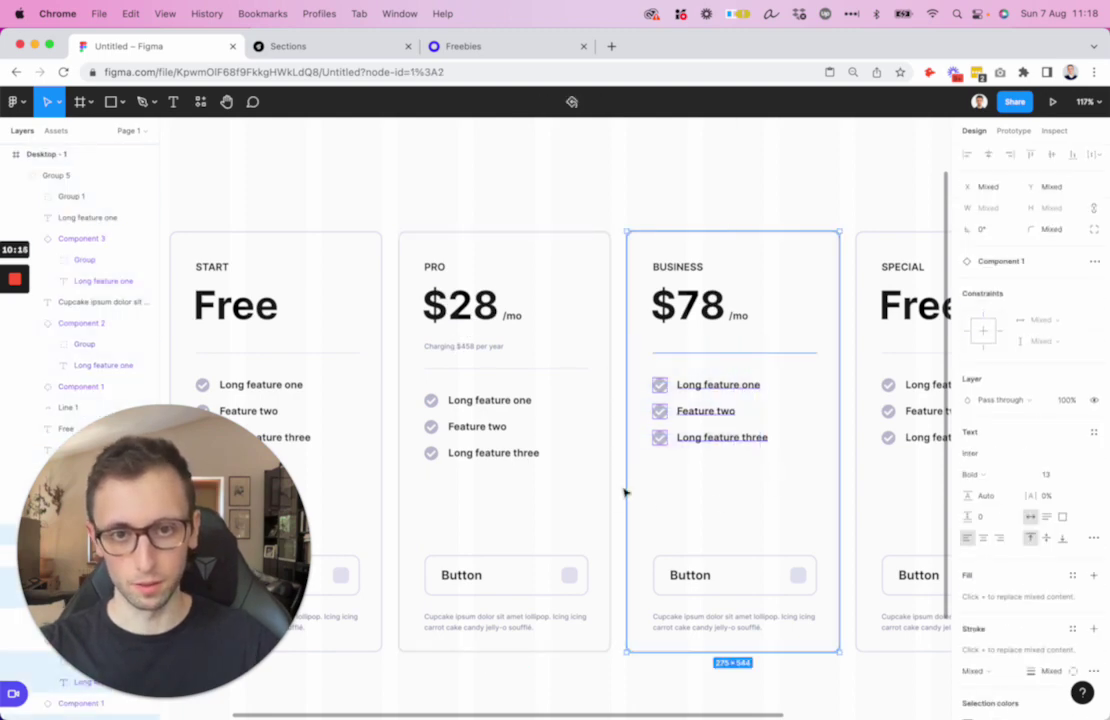
key("Delete")
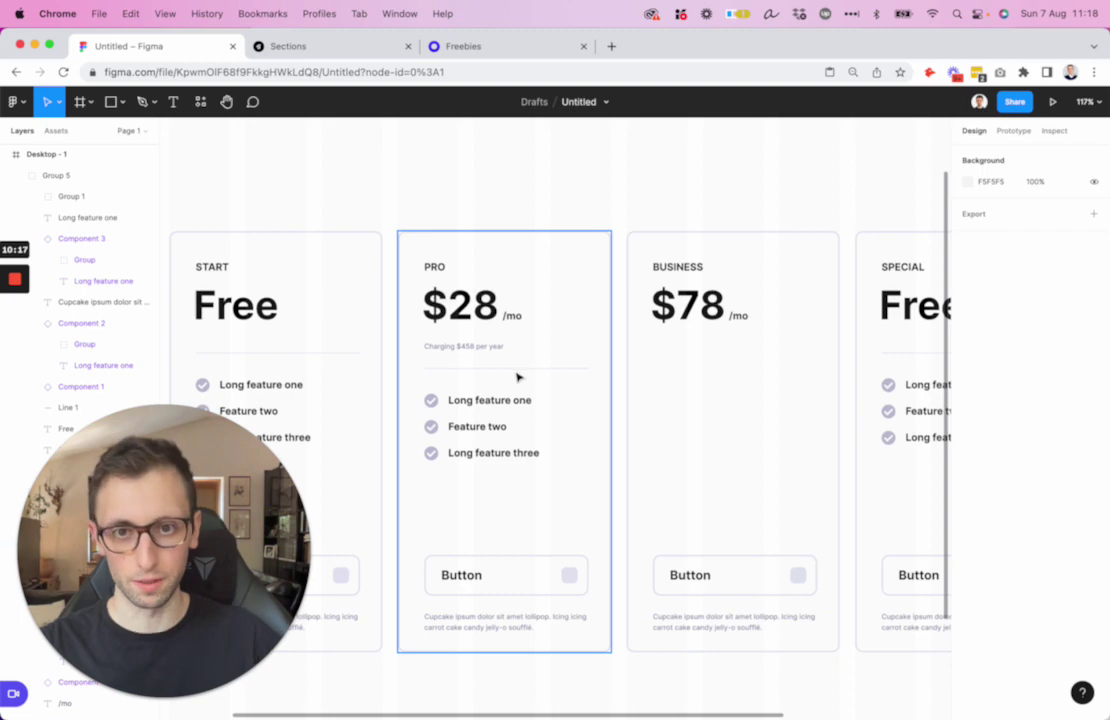
Duplicate PRO's Long feature three row beneath itself and rename it Feature four
double_click(471, 454)
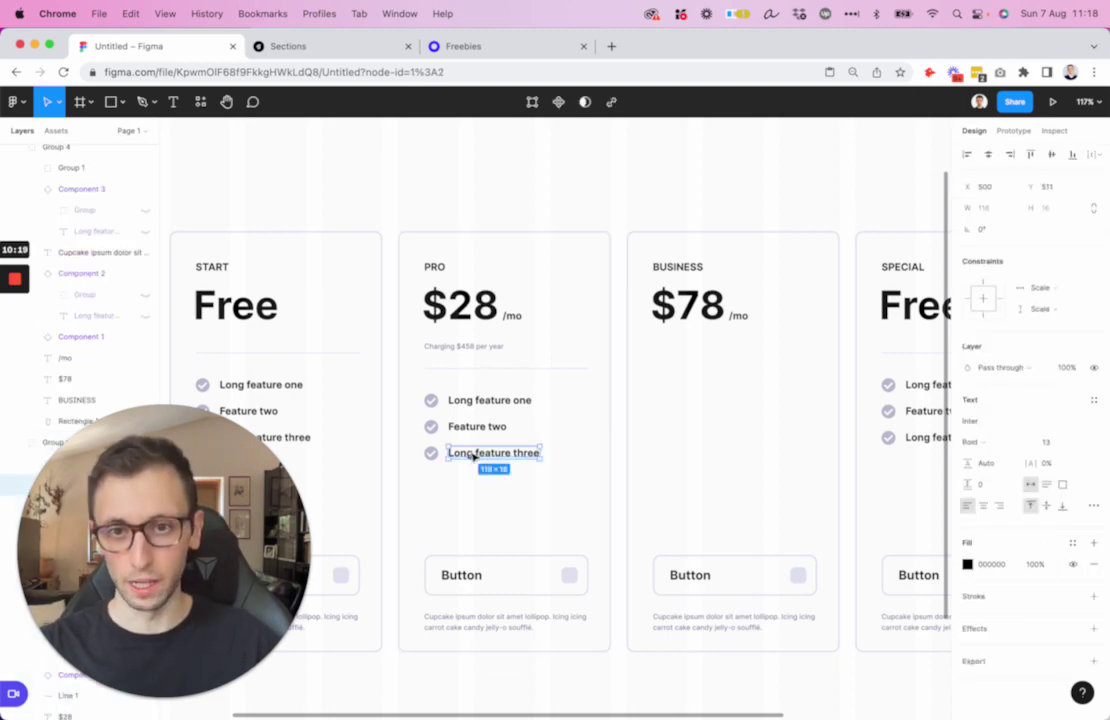
left_click_drag(440, 457, 436, 484)
double_click(481, 462)
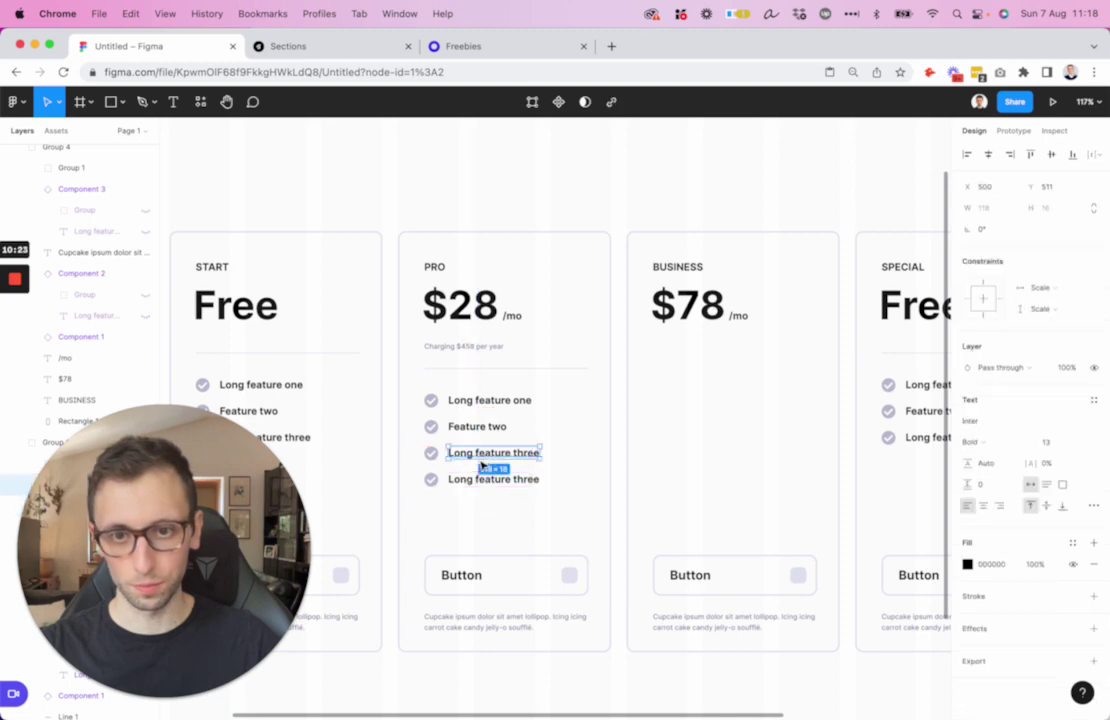
key("Escape")
double_click(476, 481)
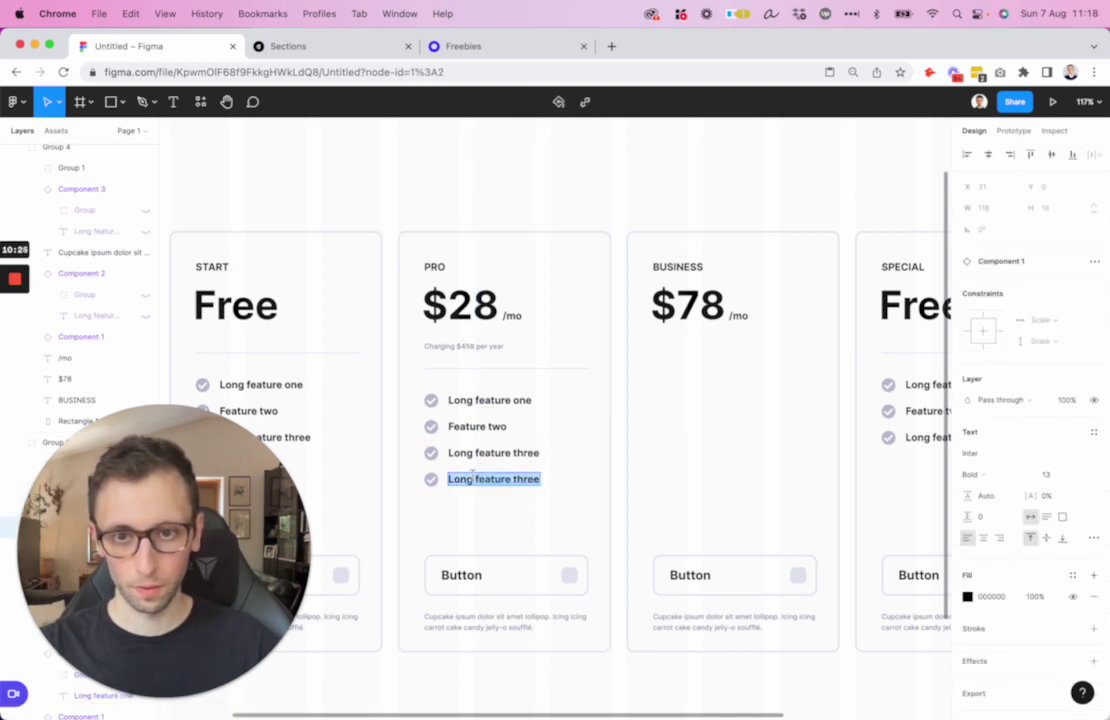
type("Feature four")
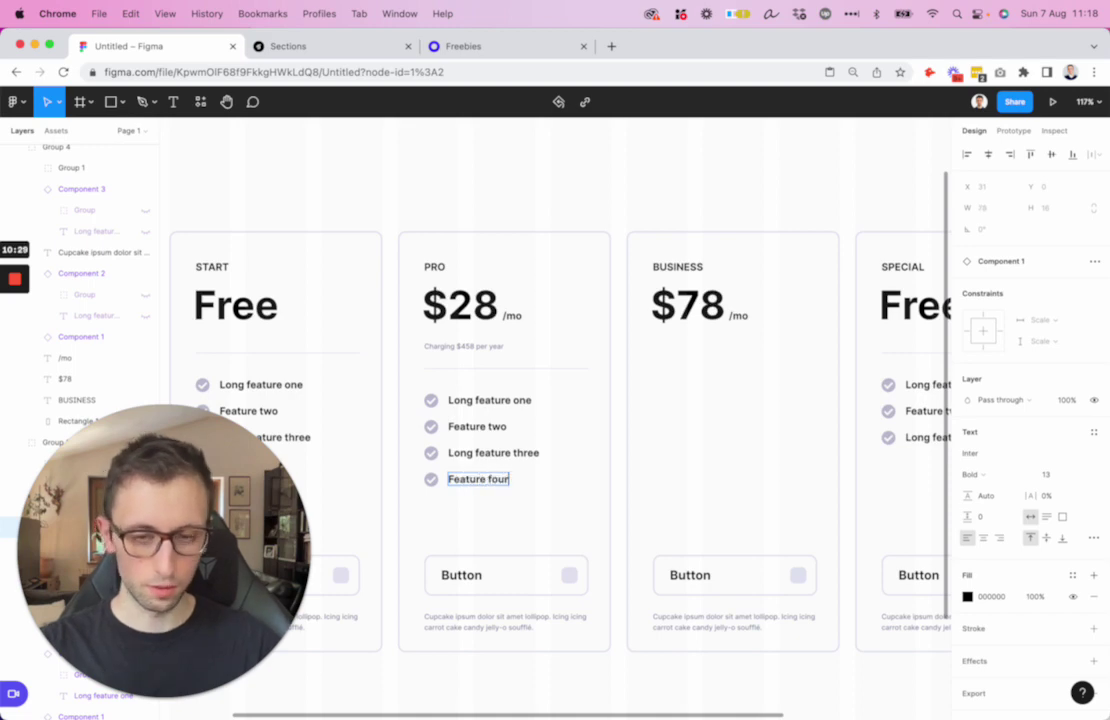
Frame PRO's four feature rows and paste them with the charging note into BUSINESS
left_click_drag(396, 411, 533, 489)
key("super+alt+g")
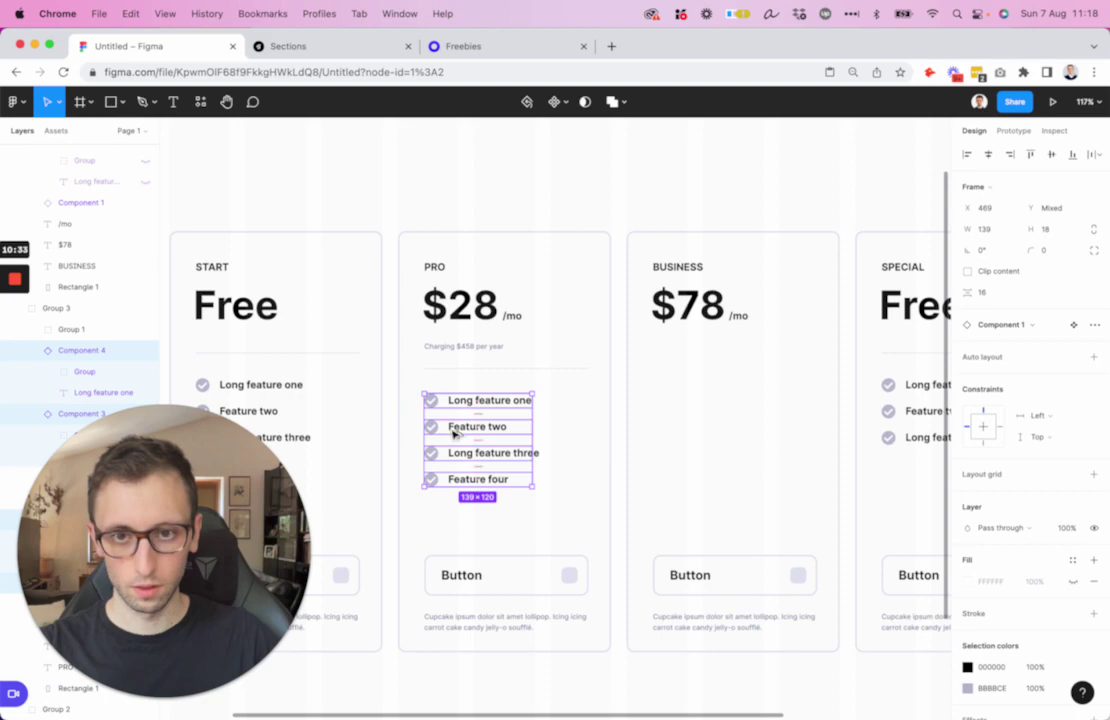
left_click(461, 354, "shift")
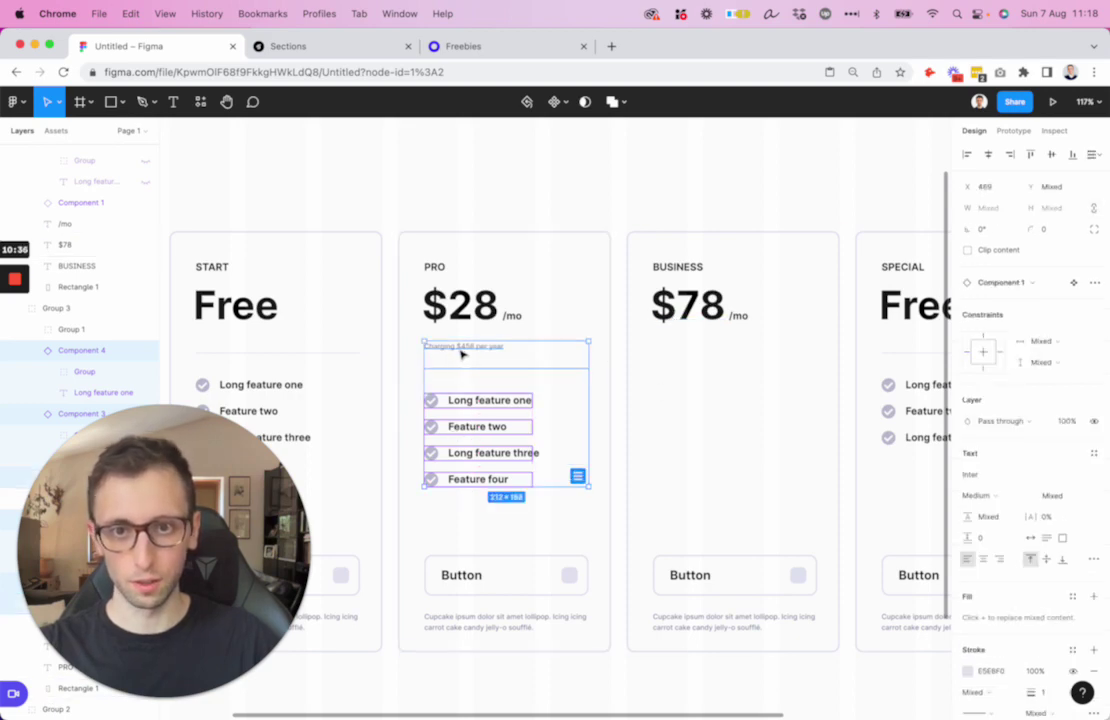
left_click(634, 283)
key("super+v")
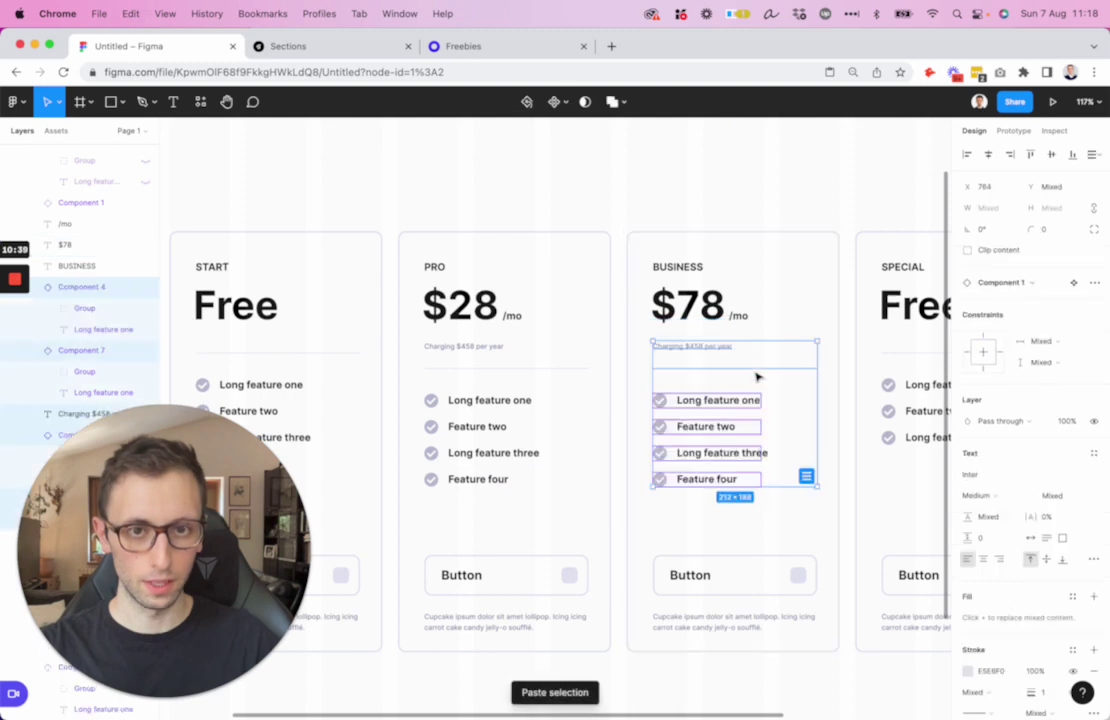
Set both charging notes to font size 11 and nudge them up slightly
left_click(700, 348)
left_click(483, 347, "shift")
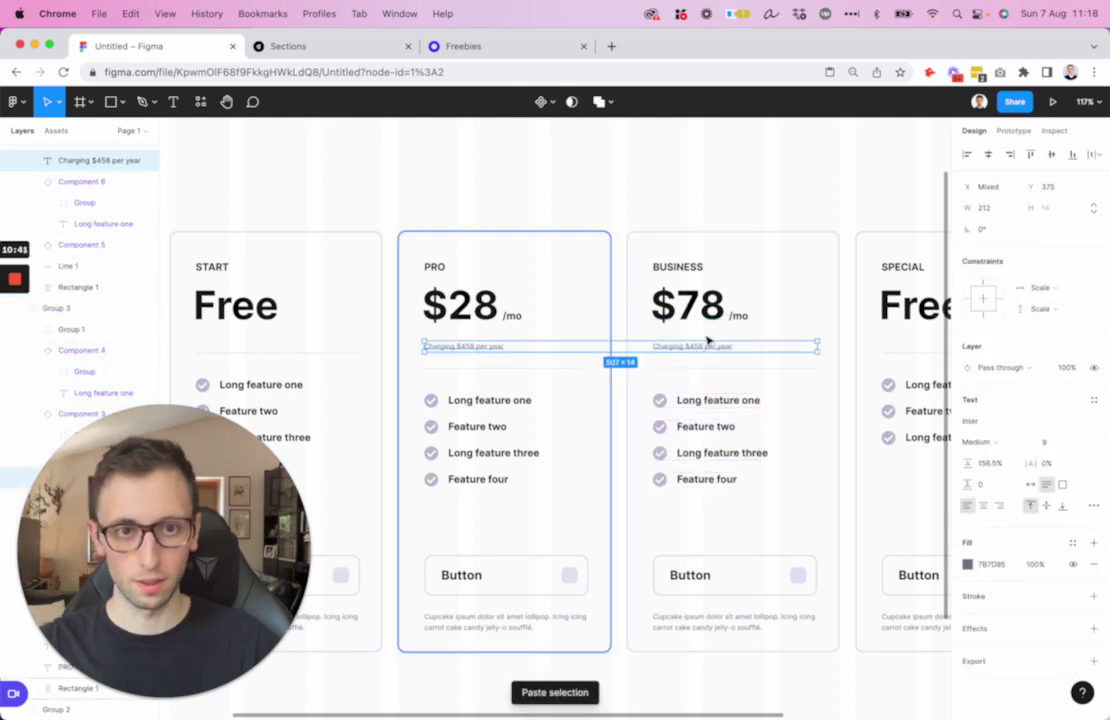
left_click(1045, 442)
type("11")
key("Return")
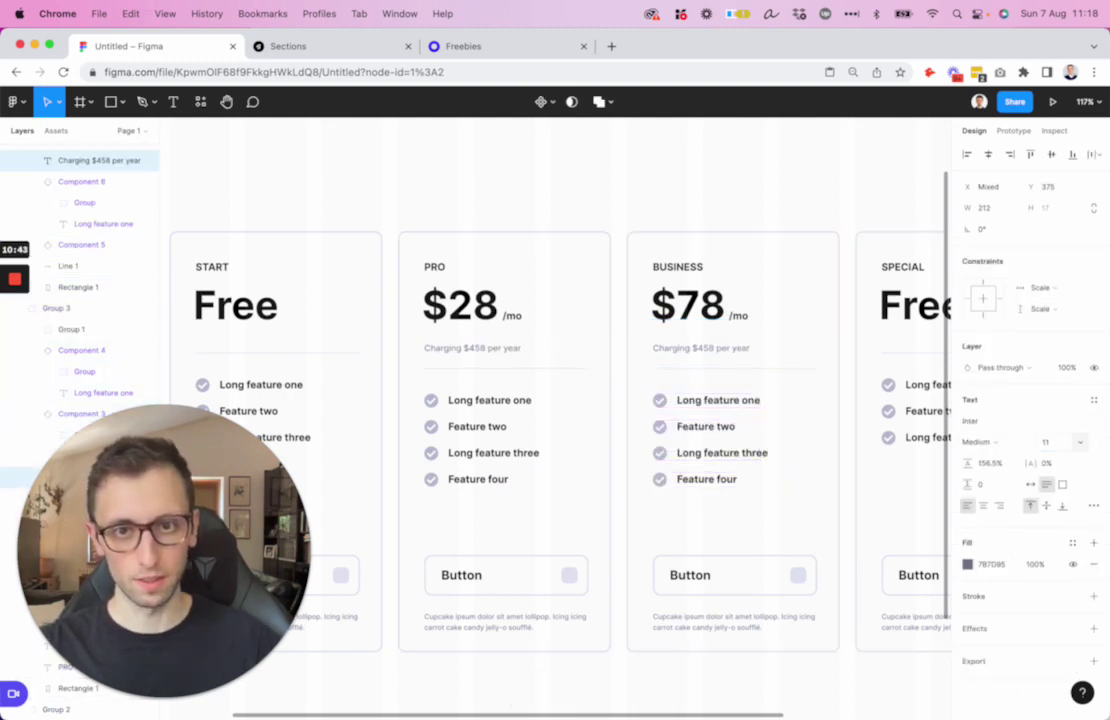
key("Up")
key("Up")
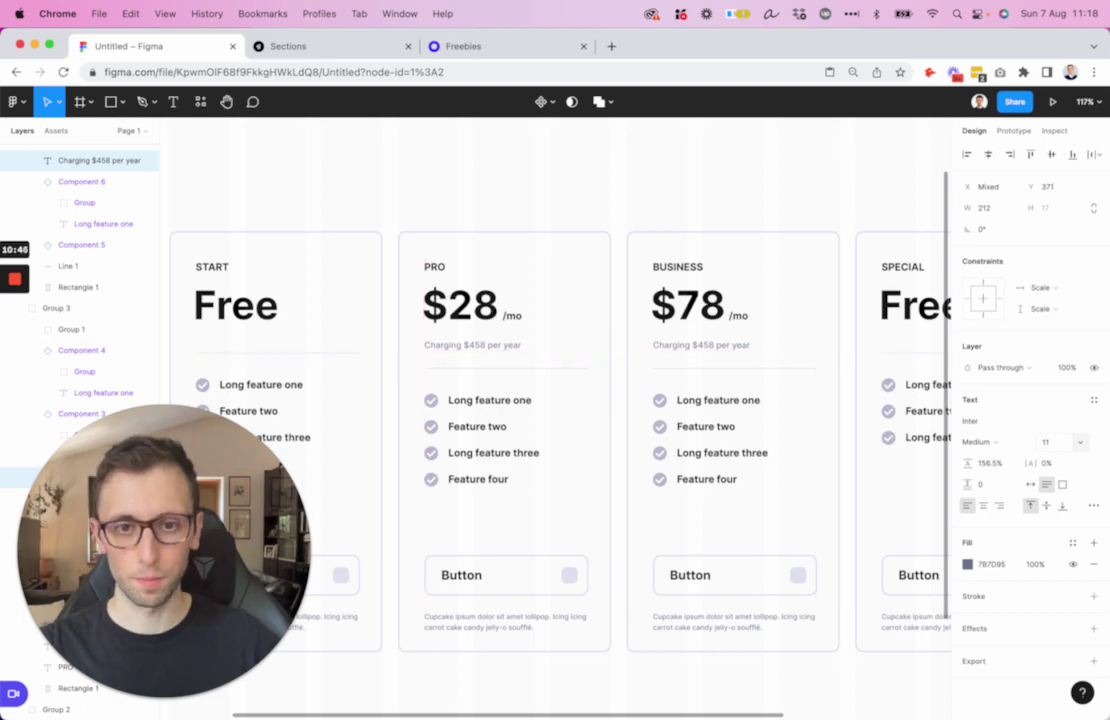
Paste a copy of the PRO card's background rectangle
scroll(766, 206, "down", 3)
scroll(607, 218, "up", 1)
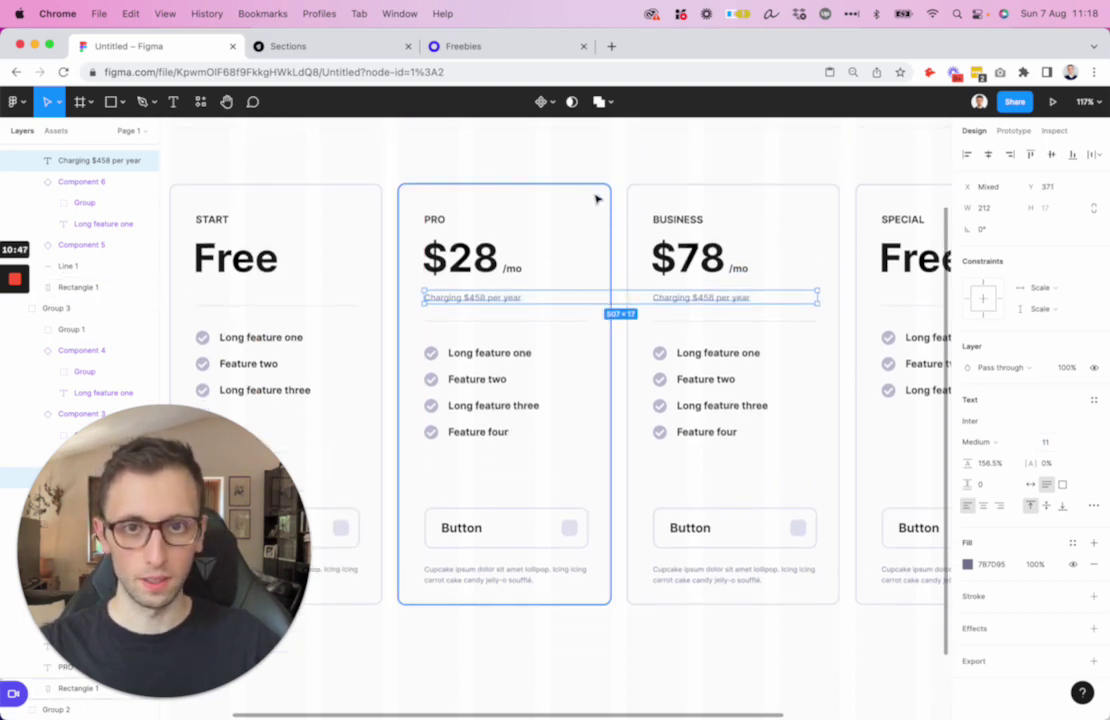
left_click(595, 199)
key("super+v")
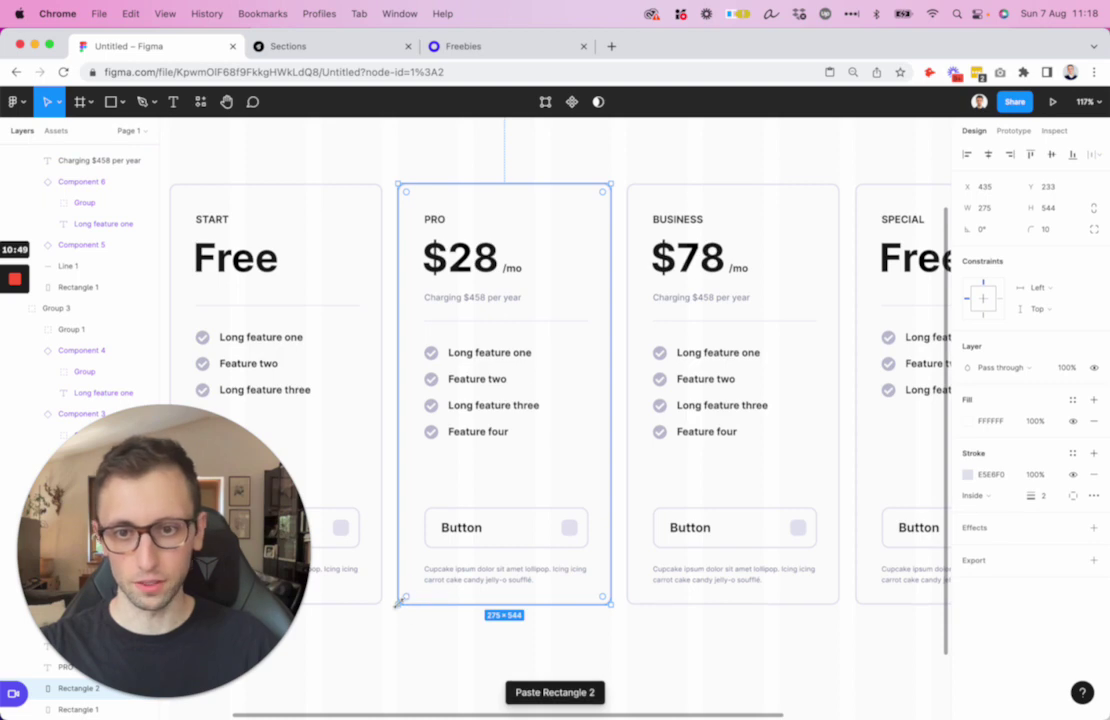
Shrink the pasted rectangle into a 78×28 tab at PRO's top-right, filled FF7A00 without a border
left_click_drag(398, 603, 555, 218)
scroll(549, 207, "up", 1)
scroll(596, 190, "up", 5)
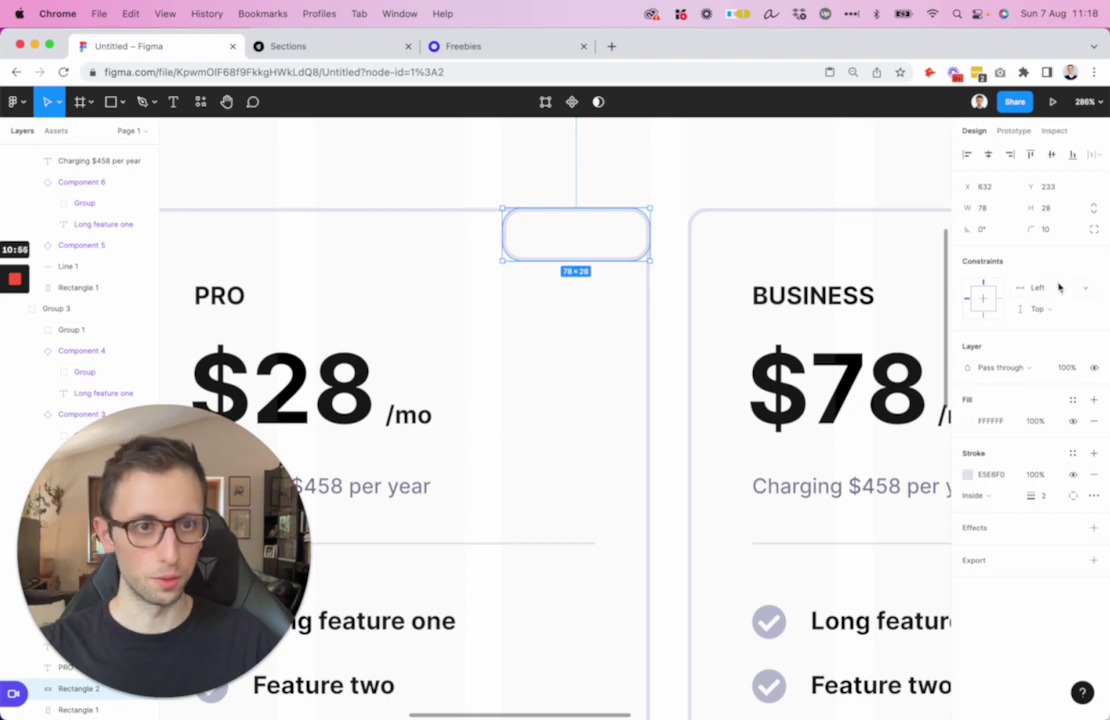
left_click(967, 422)
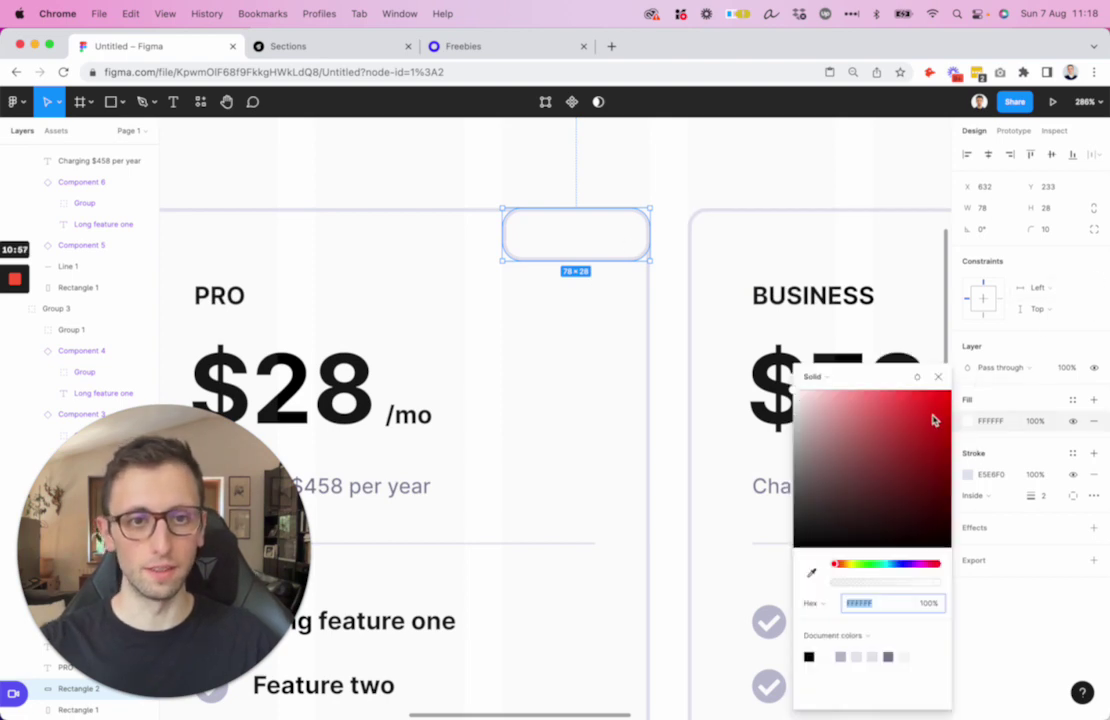
left_click(846, 565)
left_click_drag(844, 528, 1005, 345)
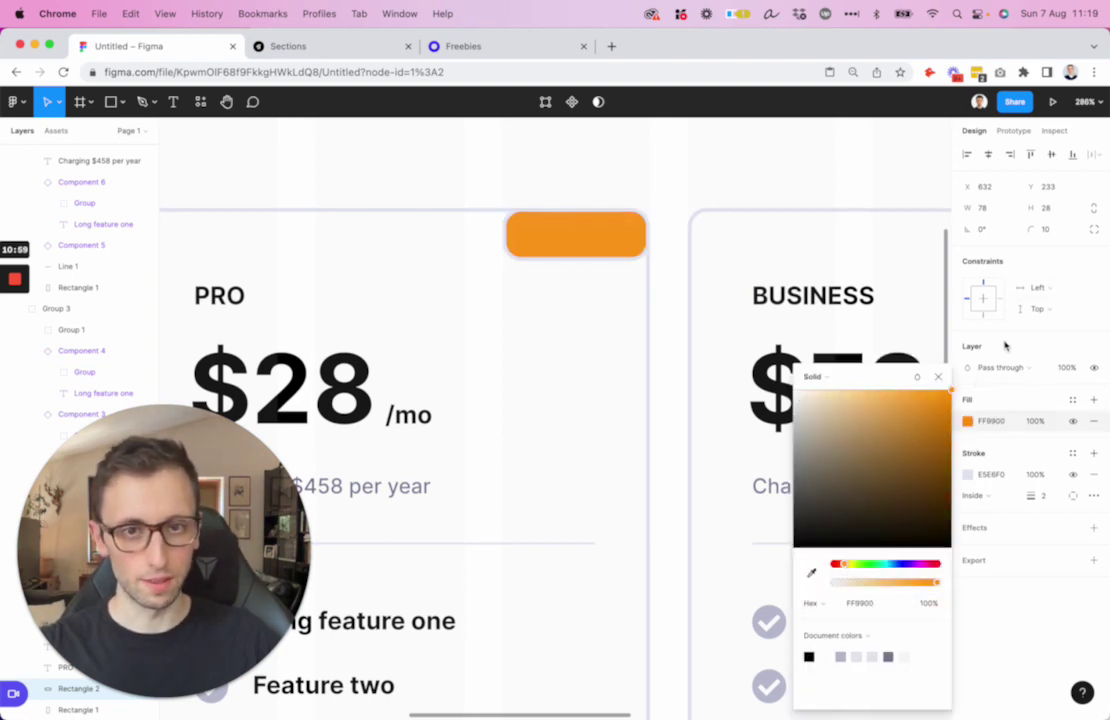
left_click_drag(846, 568, 842, 567)
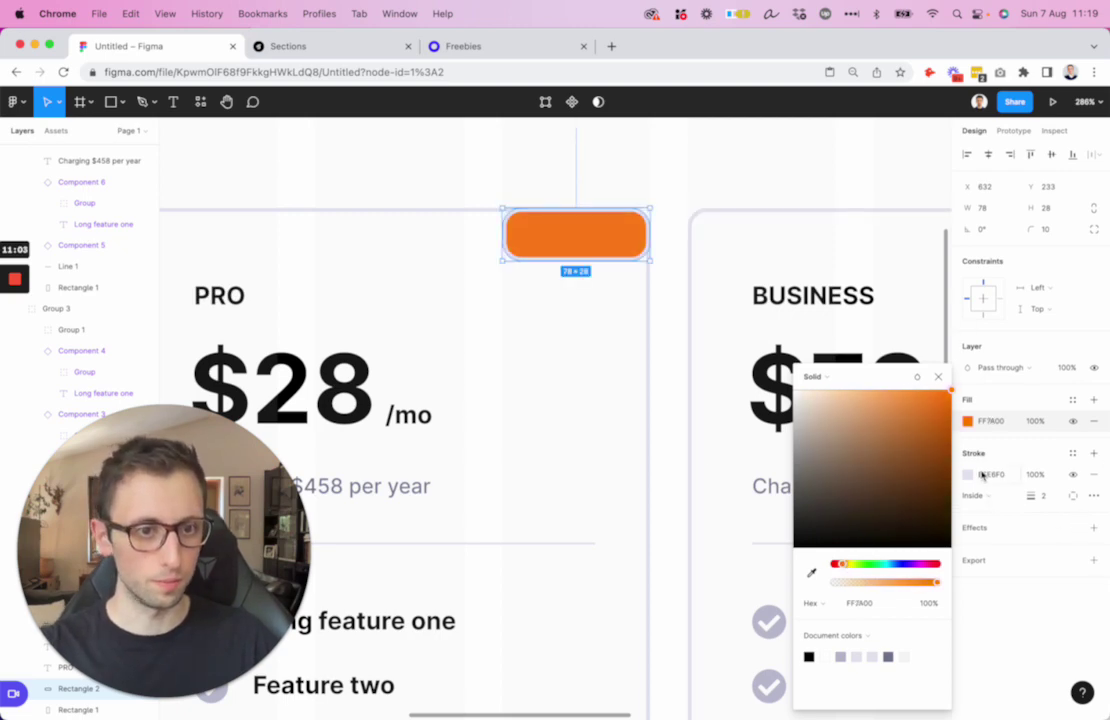
left_click(1093, 475)
Set the tab's selected corners to radius 0 in vector edit mode
scroll(571, 253, "down", 1)
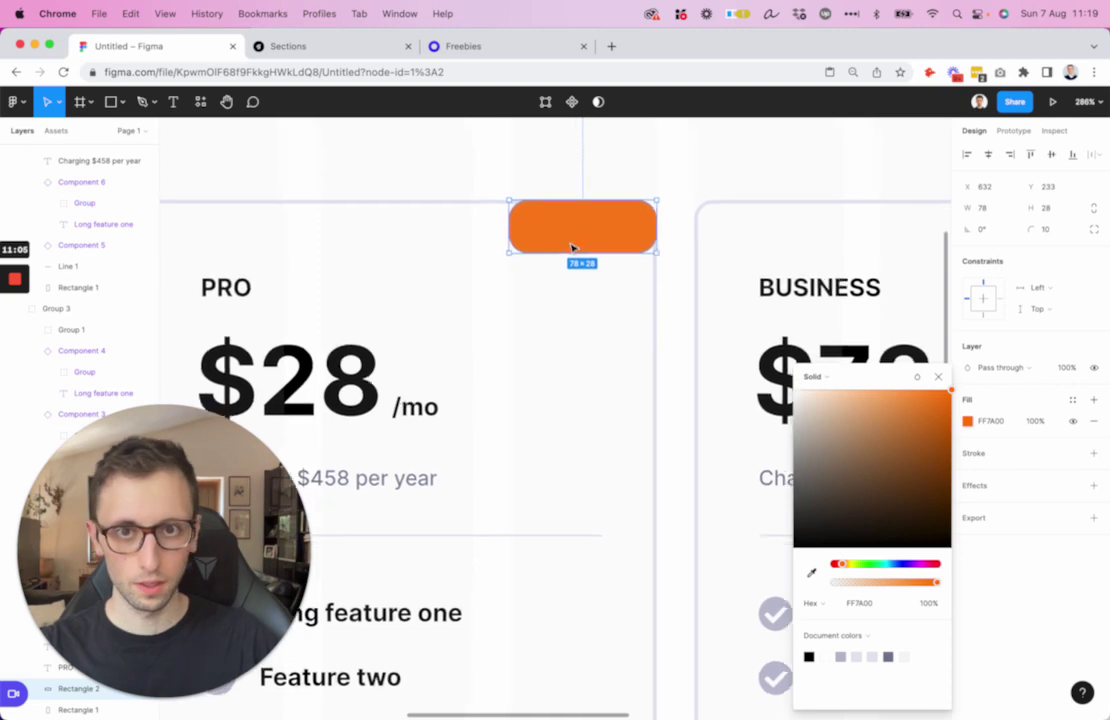
double_click(549, 240)
left_click_drag(497, 184, 622, 294)
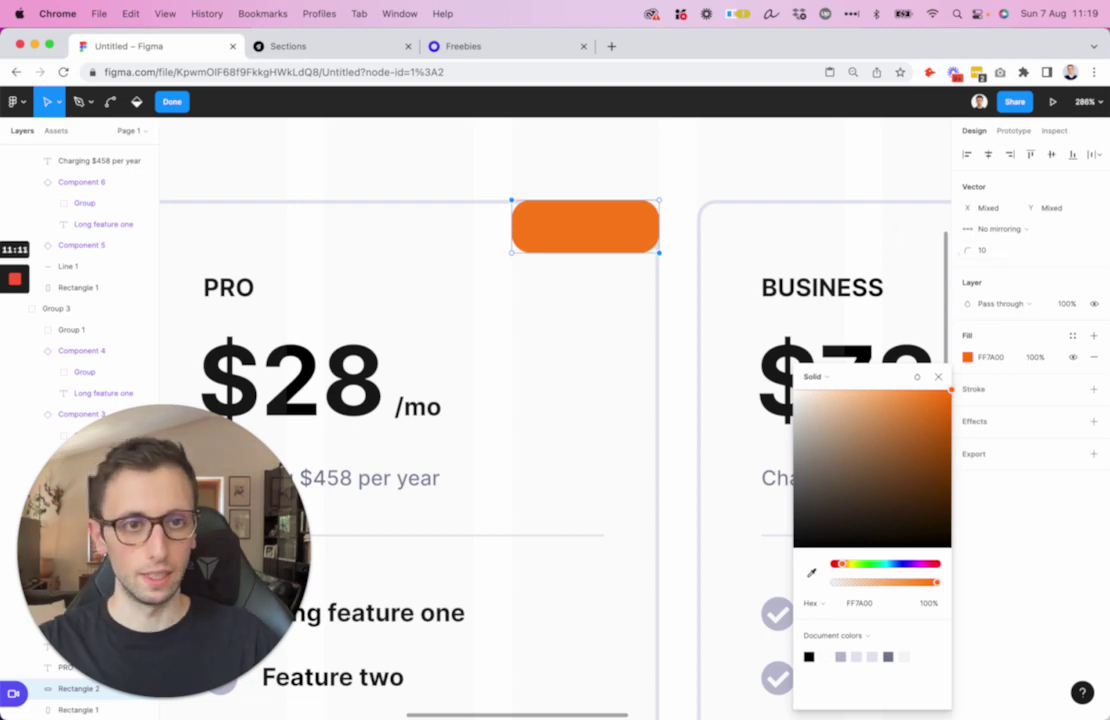
left_click_drag(967, 251, 935, 251)
key("Escape")
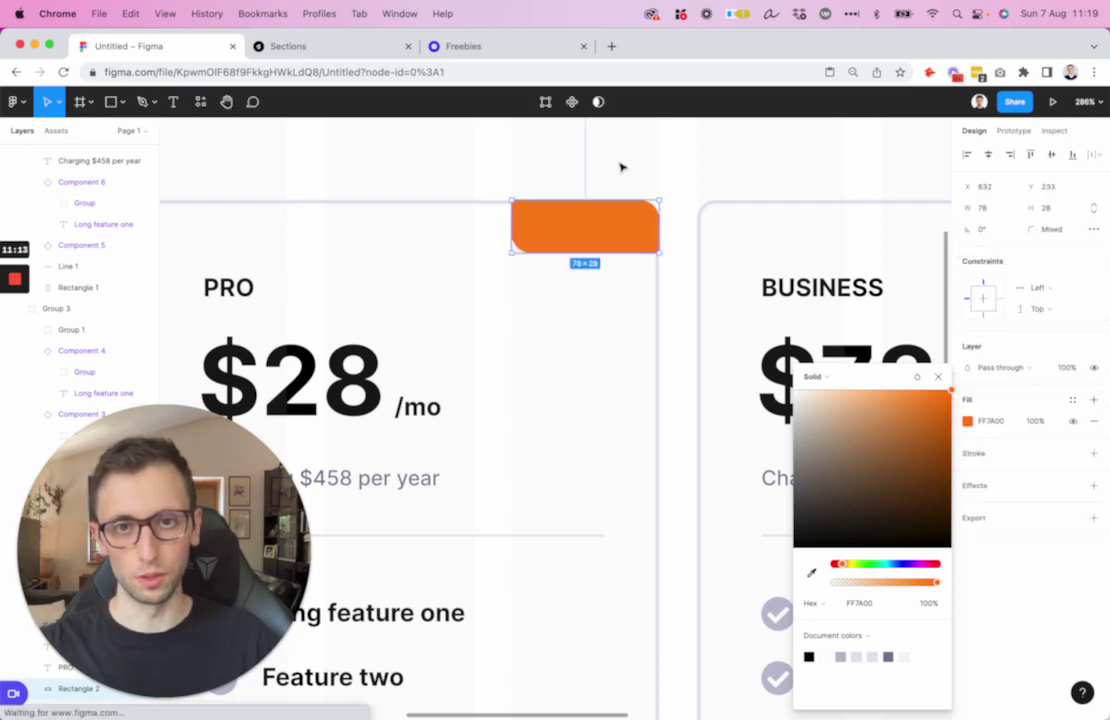
scroll(600, 170, "down", 5)
left_click(513, 203)
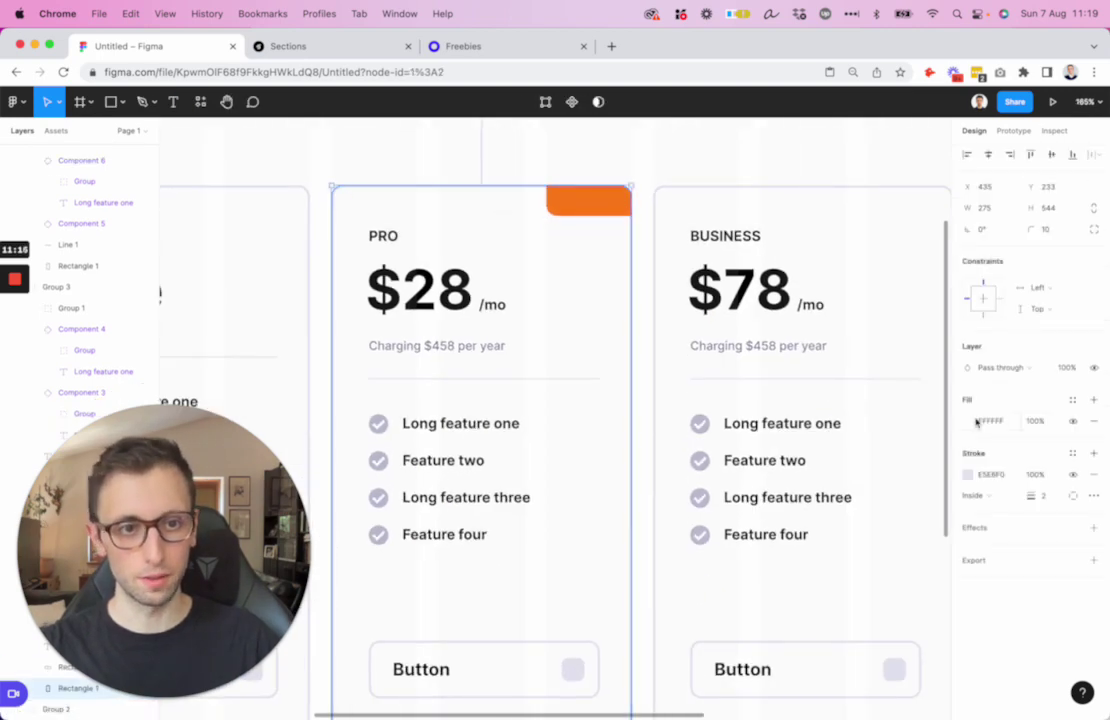
Set the PRO card's border colour to the orange sampled from its tab
left_click(967, 474)
key("i")
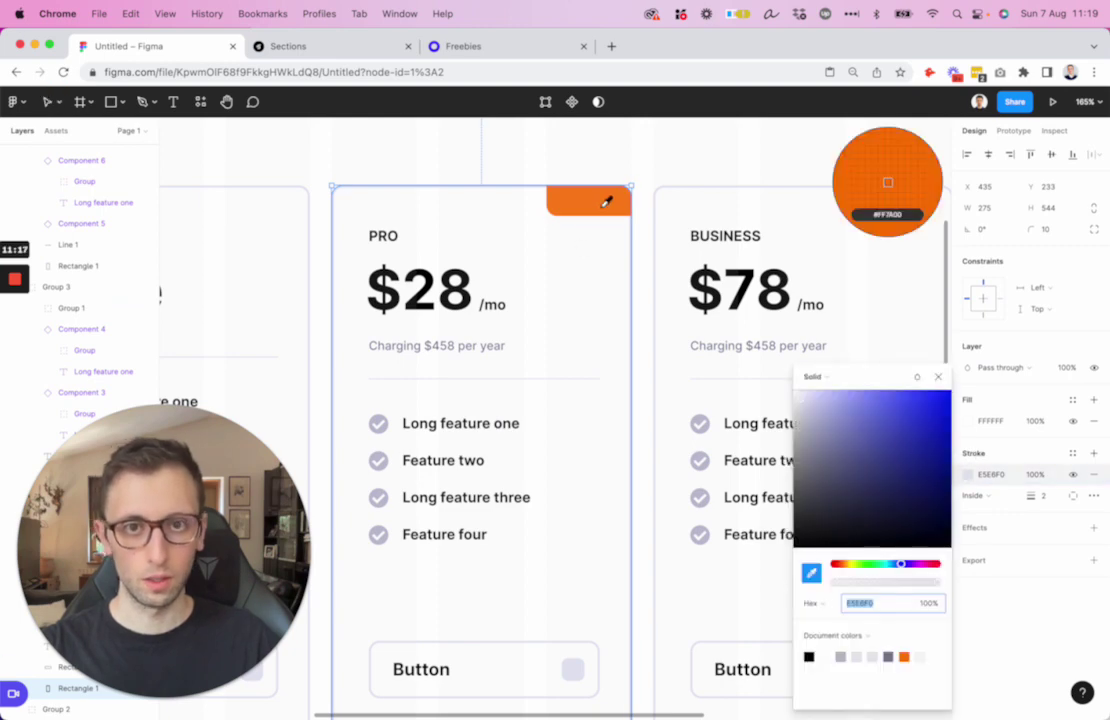
left_click(603, 199)
left_click(637, 143)
Select the PRO card's 'Charging $458 per year' note, keeping its fixed width
left_click(453, 348)
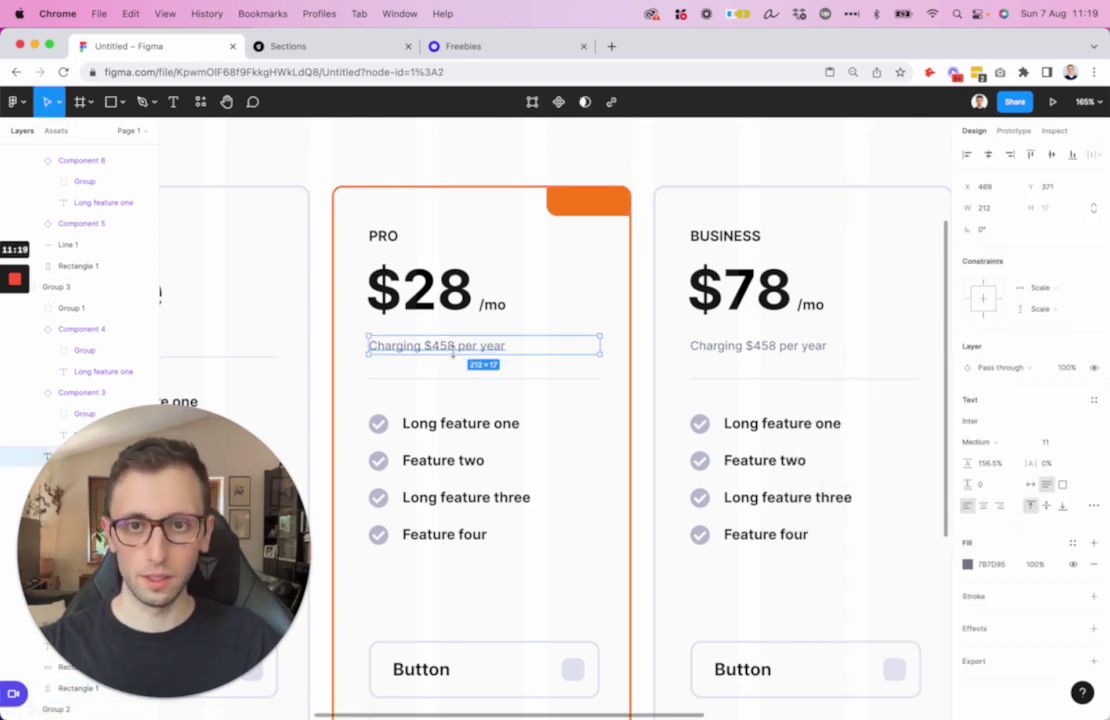
left_click(1030, 484)
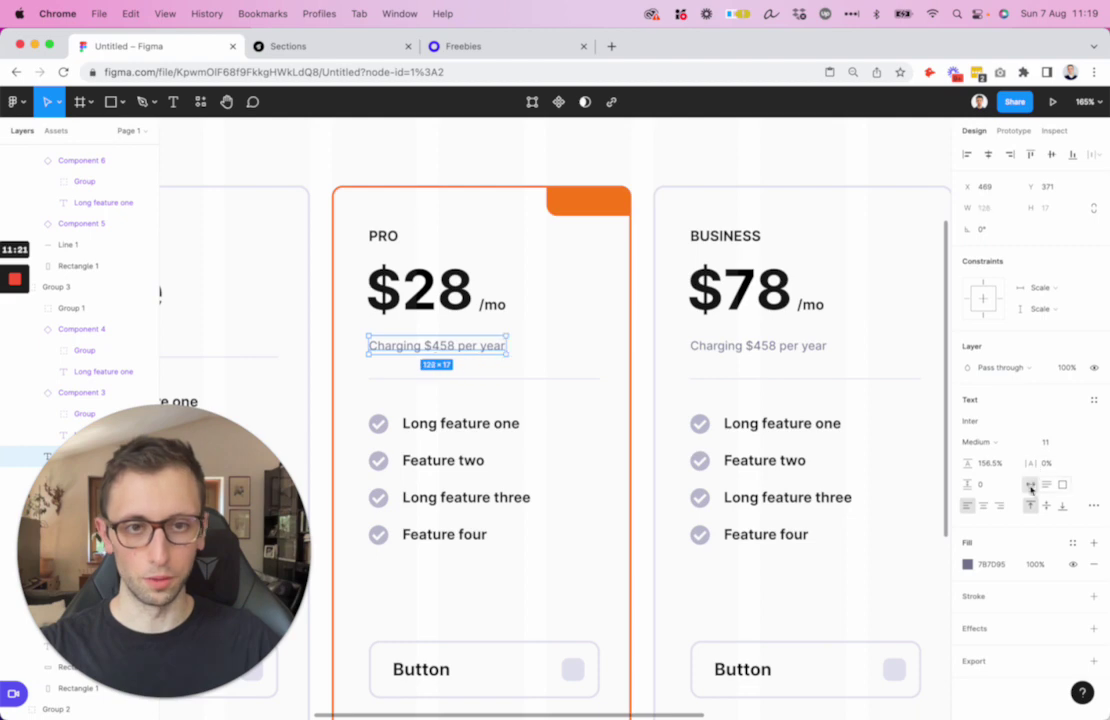
key("super+z")
scroll(595, 206, "up", 10)
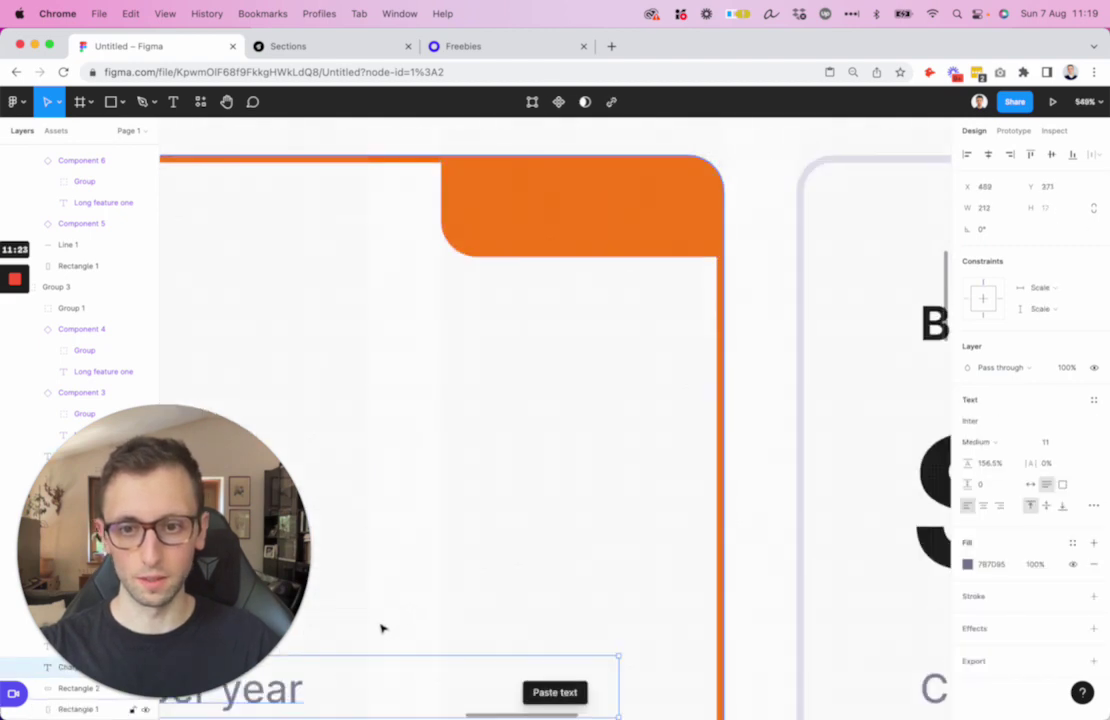
left_click_drag(298, 684, 657, 292)
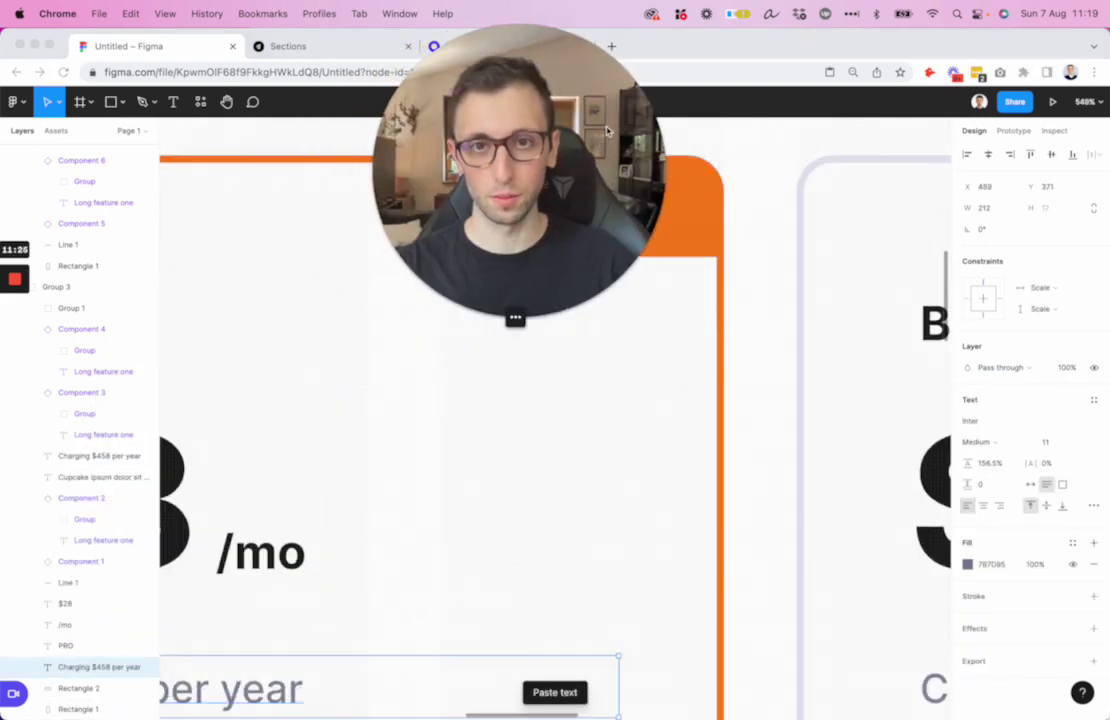
left_click_drag(542, 205, 190, 594)
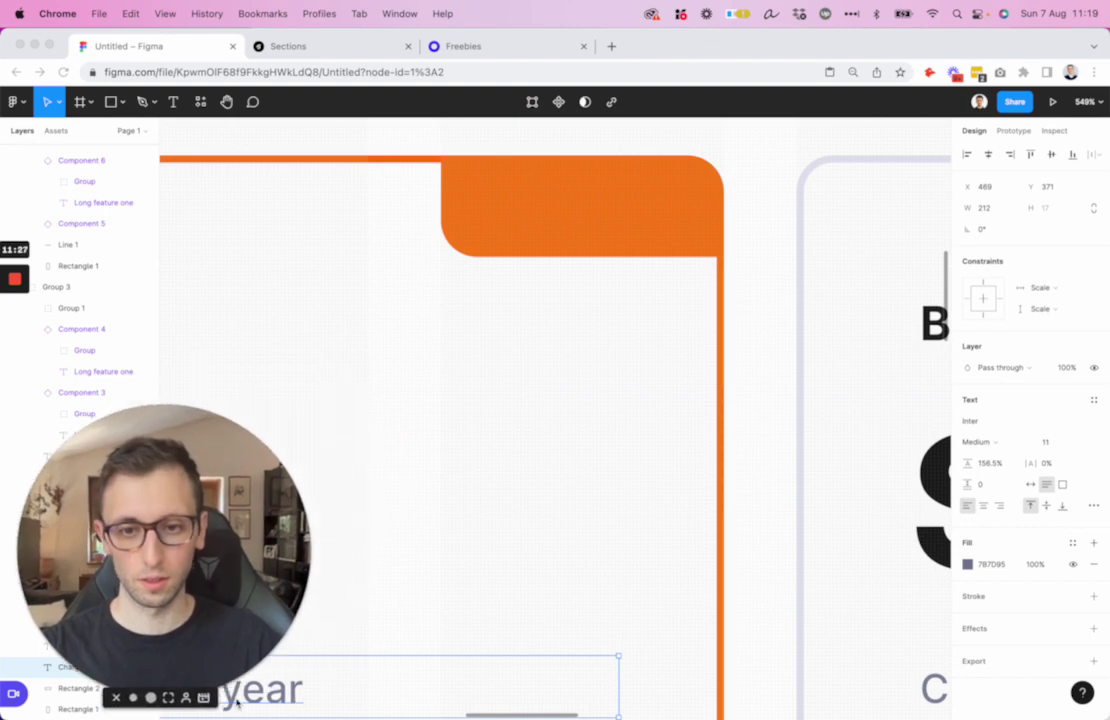
scroll(647, 446, "down", 5)
scroll(647, 446, "left", 5)
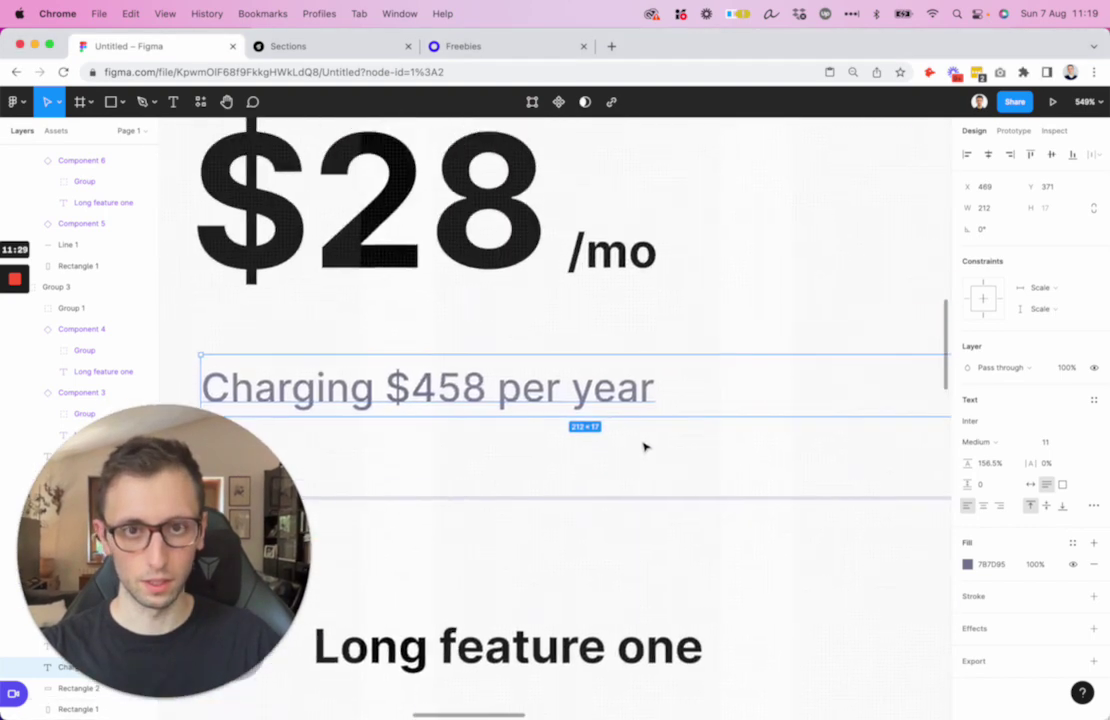
scroll(630, 425, "up", 5)
scroll(630, 425, "left", 5)
Paste a copy of the yearly-charge text and move it onto the orange tab
left_click(580, 357)
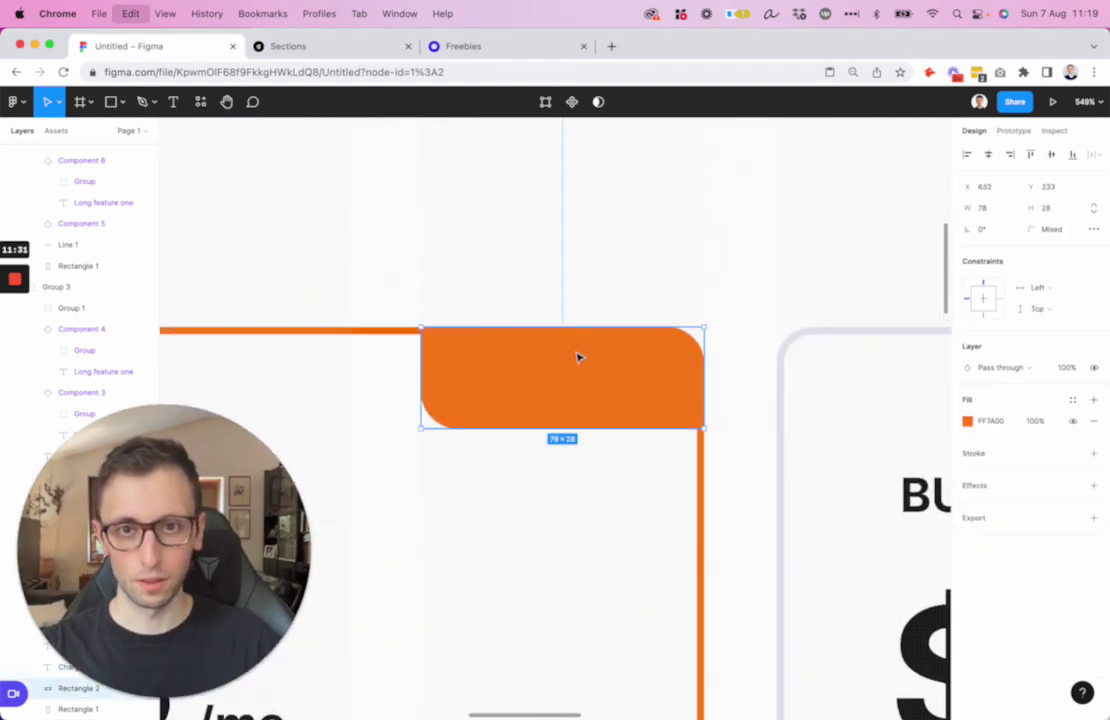
scroll(560, 330, "down", 4)
type("Charging $458 per year")
left_click_drag(417, 652, 717, 197)
Retype the pasted text as bold, auto-width 'Popular' and move it into the tab
key("Return")
type("P")
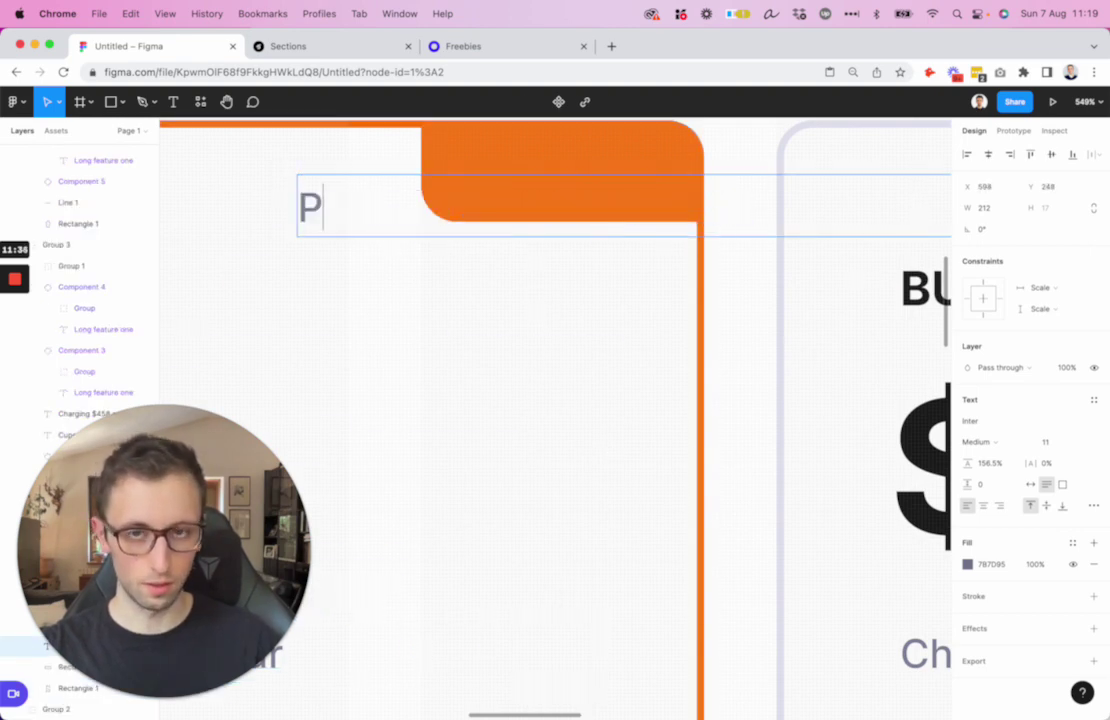
type("opular")
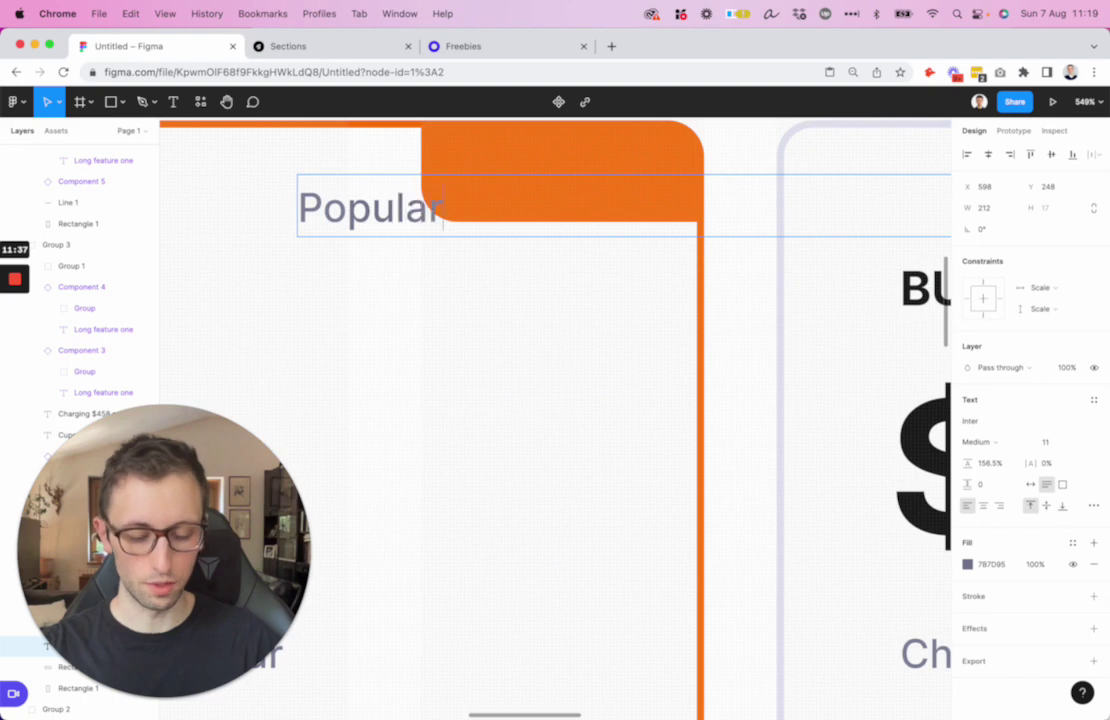
left_click(1030, 485)
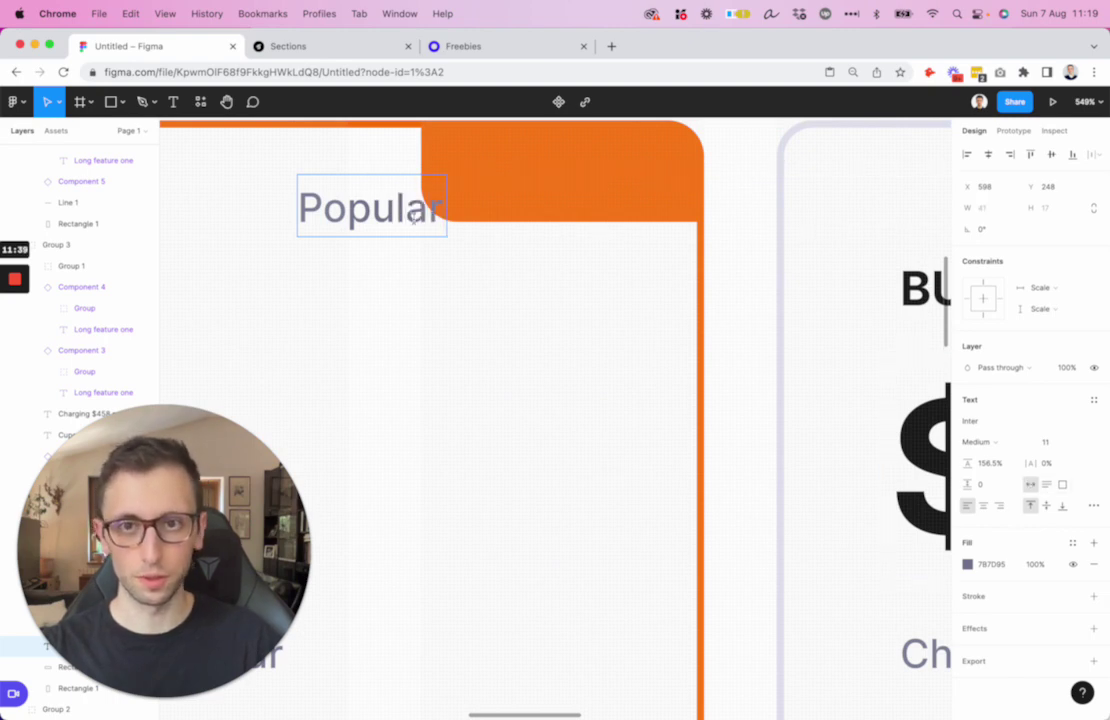
key("shift+Left")
key("shift+Left")
key("shift+Left")
key("shift+Left")
key("shift+Left")
key("shift+Left")
key("shift+Left")
key("super+b")
key("Escape")
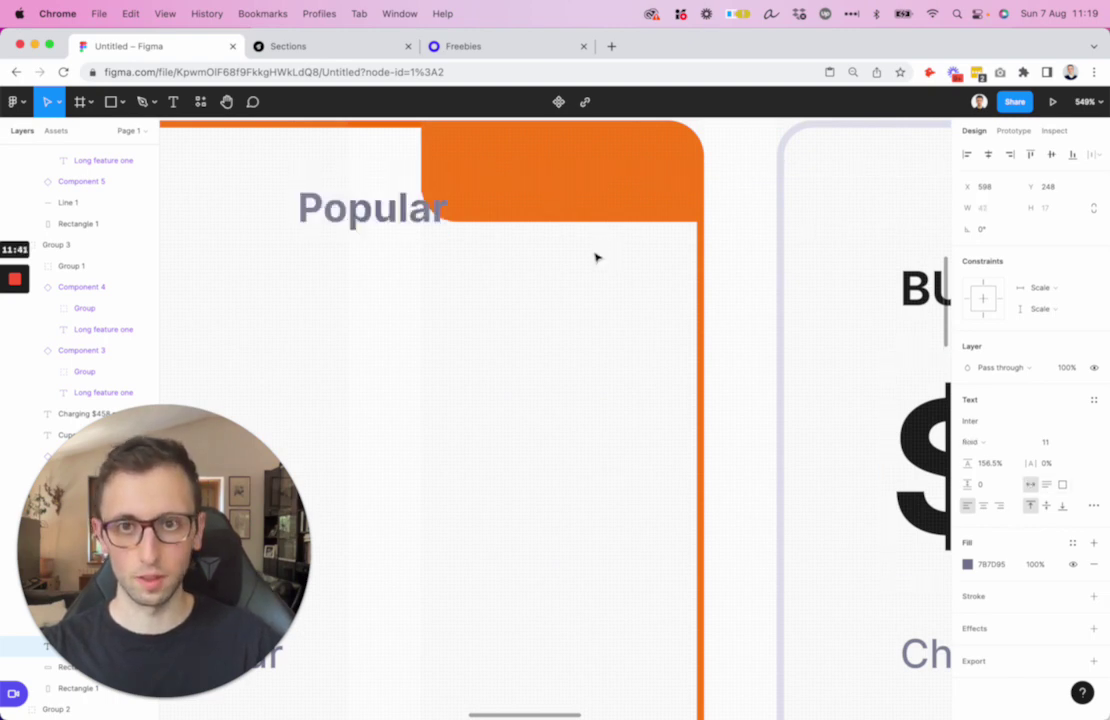
left_click_drag(433, 208, 632, 166)
Make 'Popular' white FFFFFF at size 15 and centre it in the orange tab
key("i")
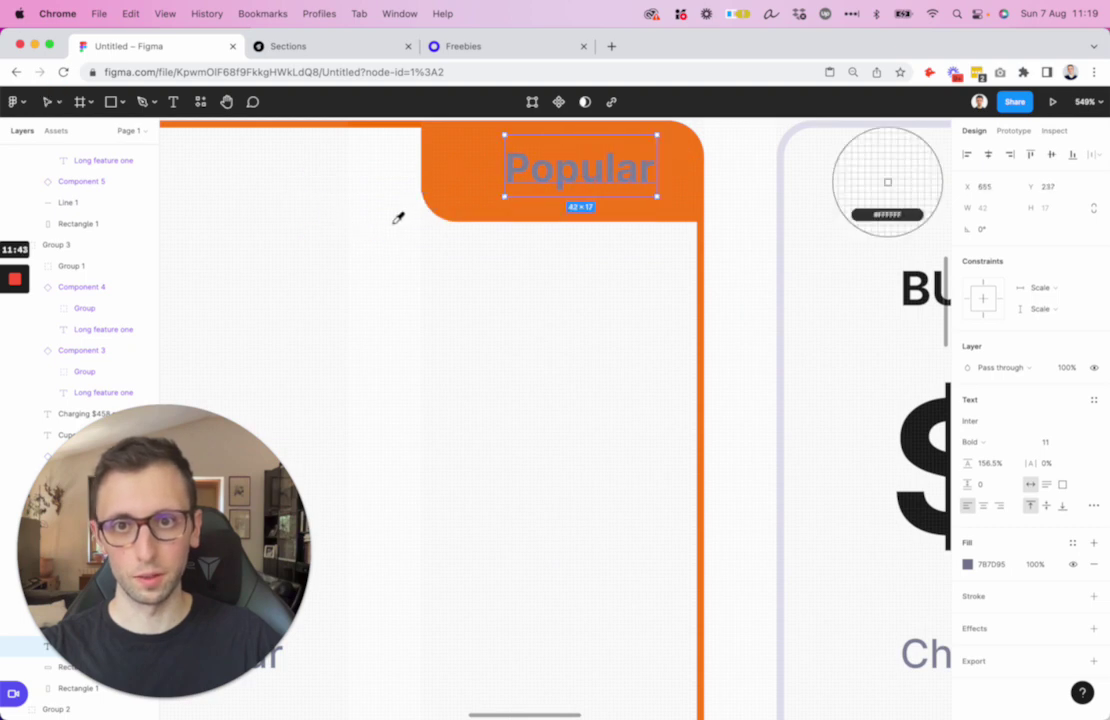
left_click(396, 218)
scroll(396, 218, "down", 3)
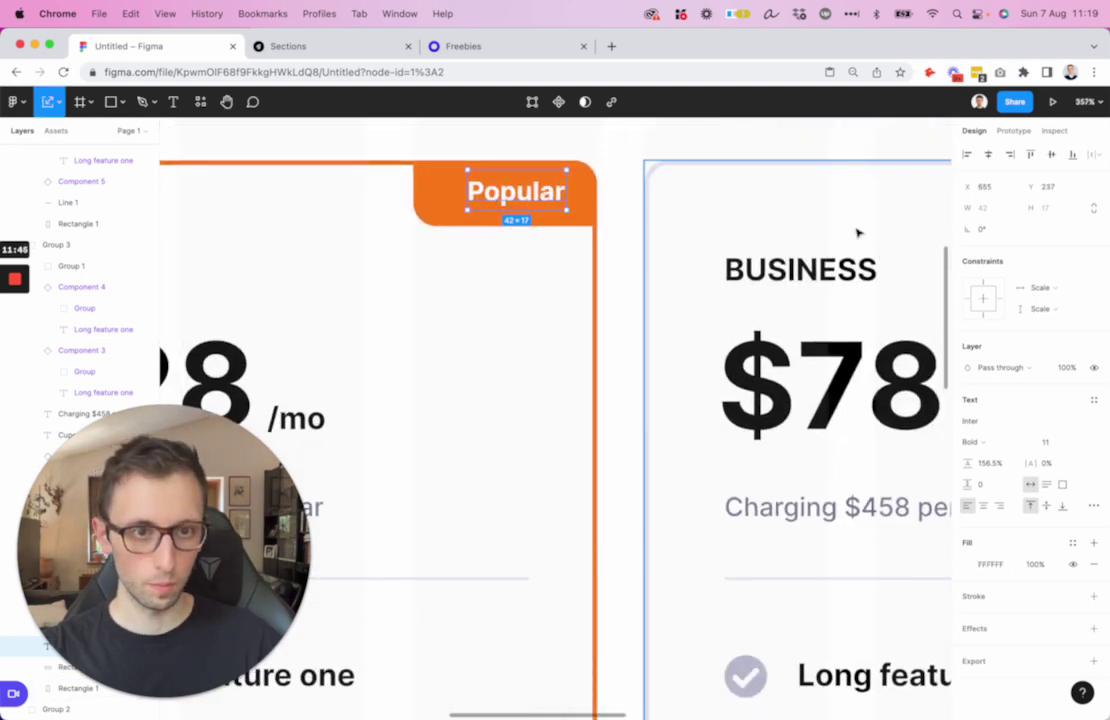
type("15")
key("Return")
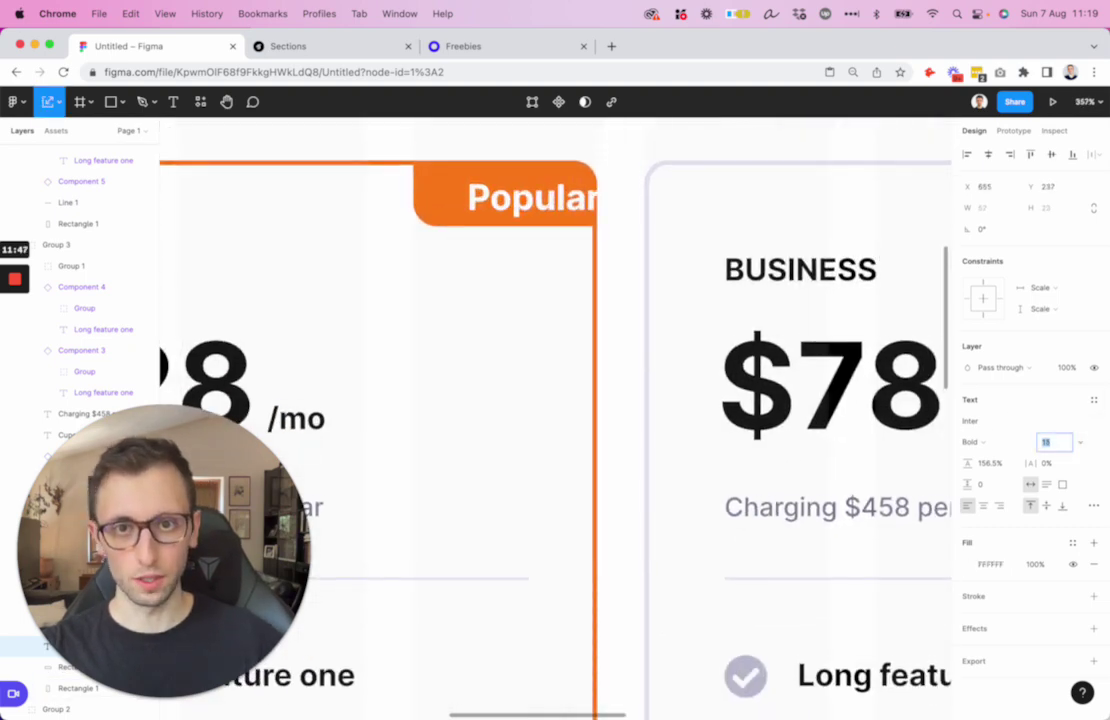
key("Down")
key("Down")
key("Down")
key("Down")
key("Down")
key("Down")
key("Down")
key("shift+Left")
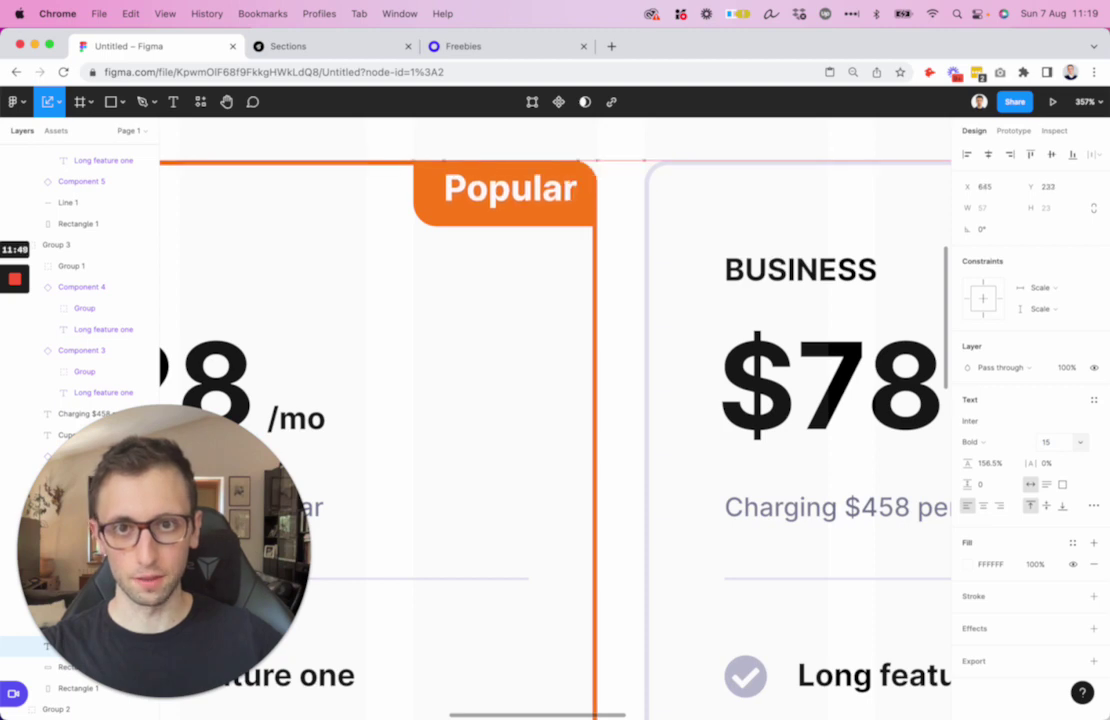
key("Left")
key("Up")
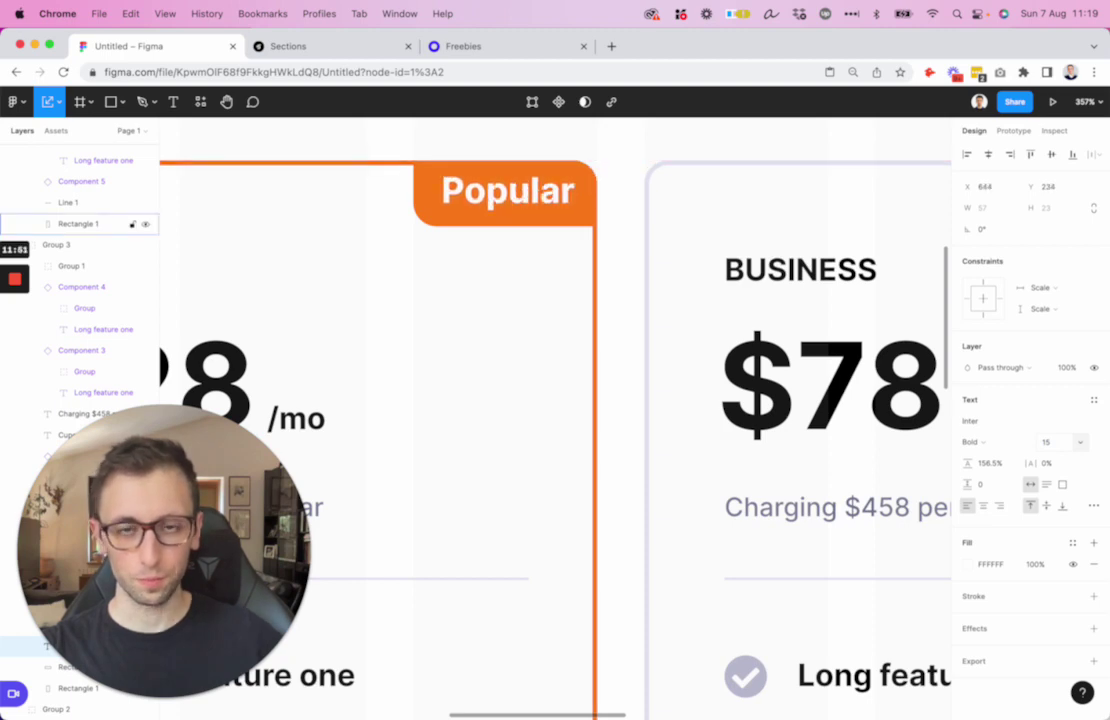
key("shift+1")
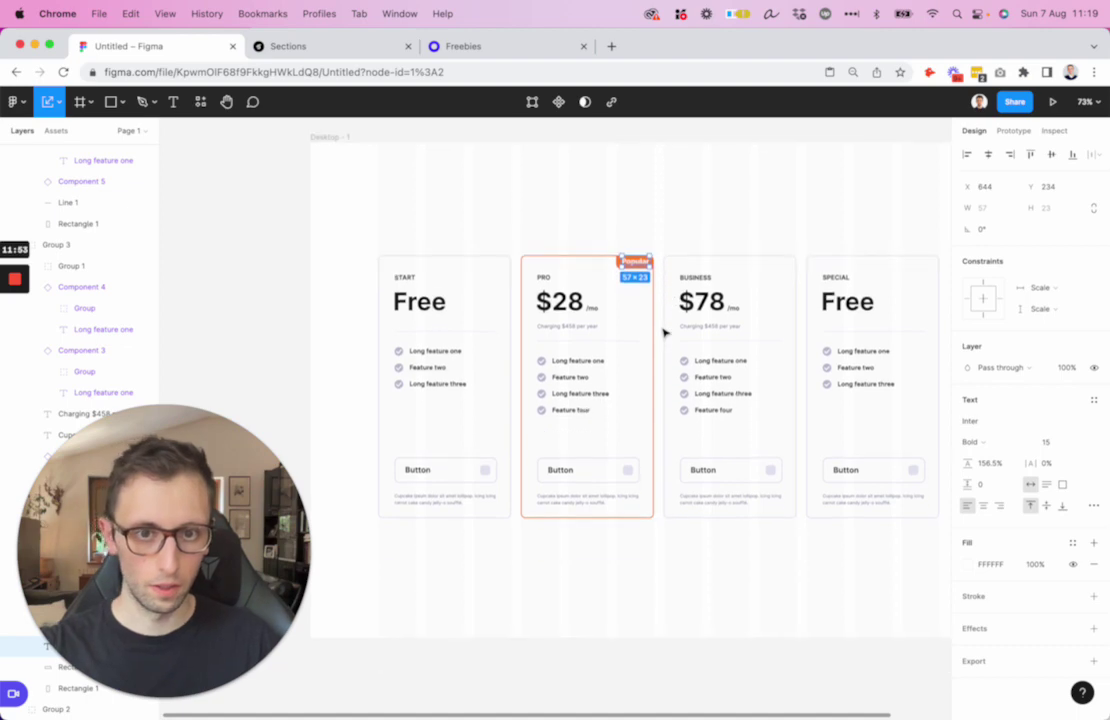
Nudge 'Popular' down one pixel and make the PRO button's label white
key("Down")
scroll(642, 394, "up", 10)
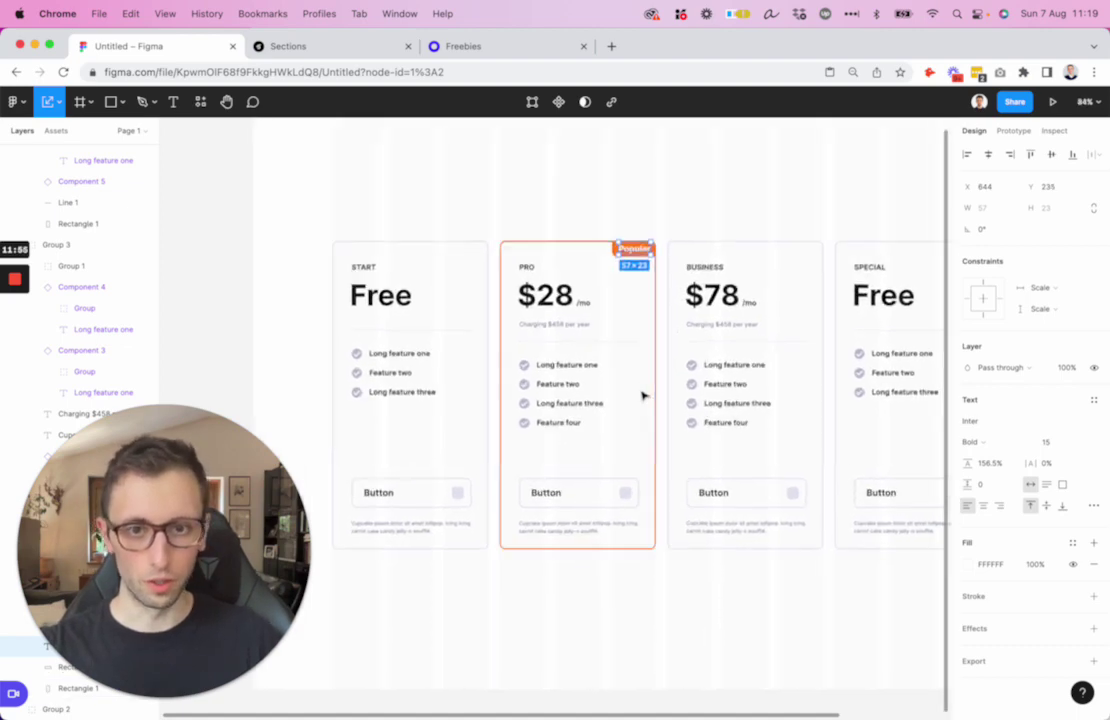
scroll(644, 394, "down", 4)
left_click(463, 541, "super")
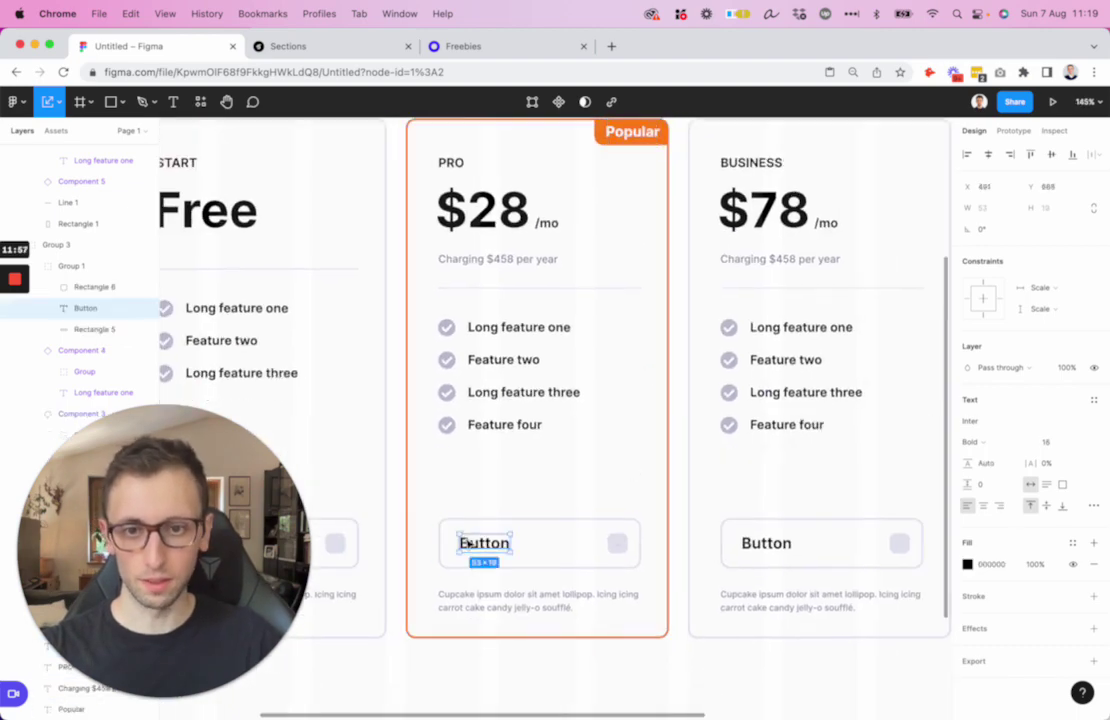
key("i")
left_click(556, 519)
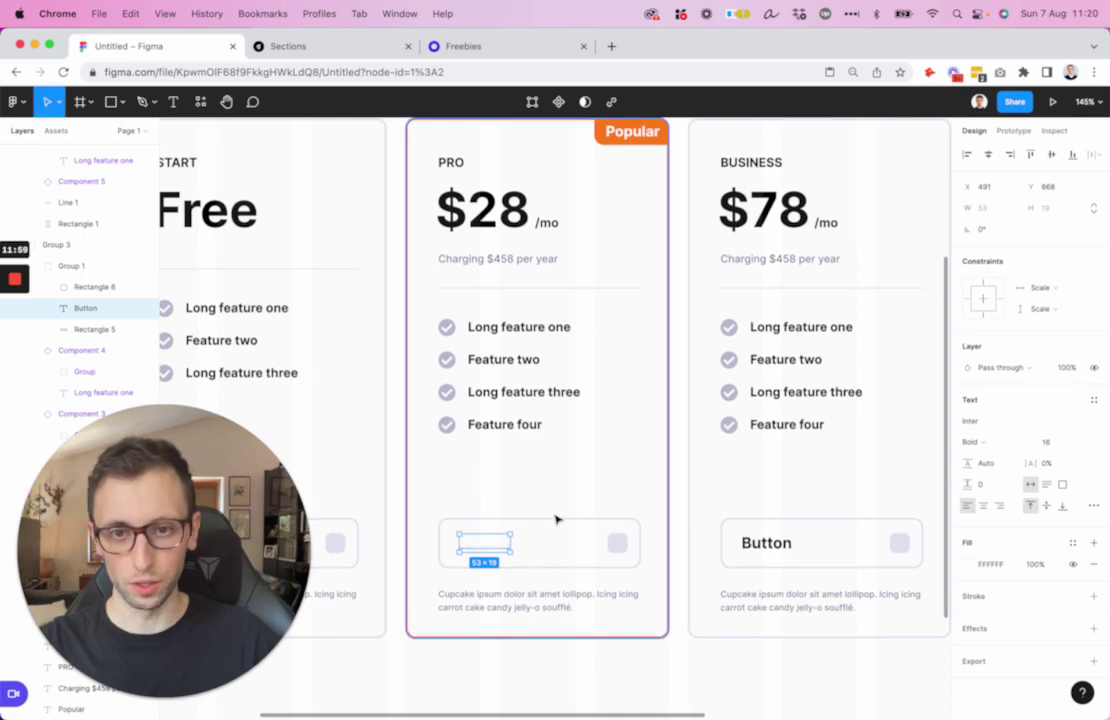
Fill the PRO button's background with the tab's orange FF7A00
left_click(617, 543, "super")
left_click(603, 533)
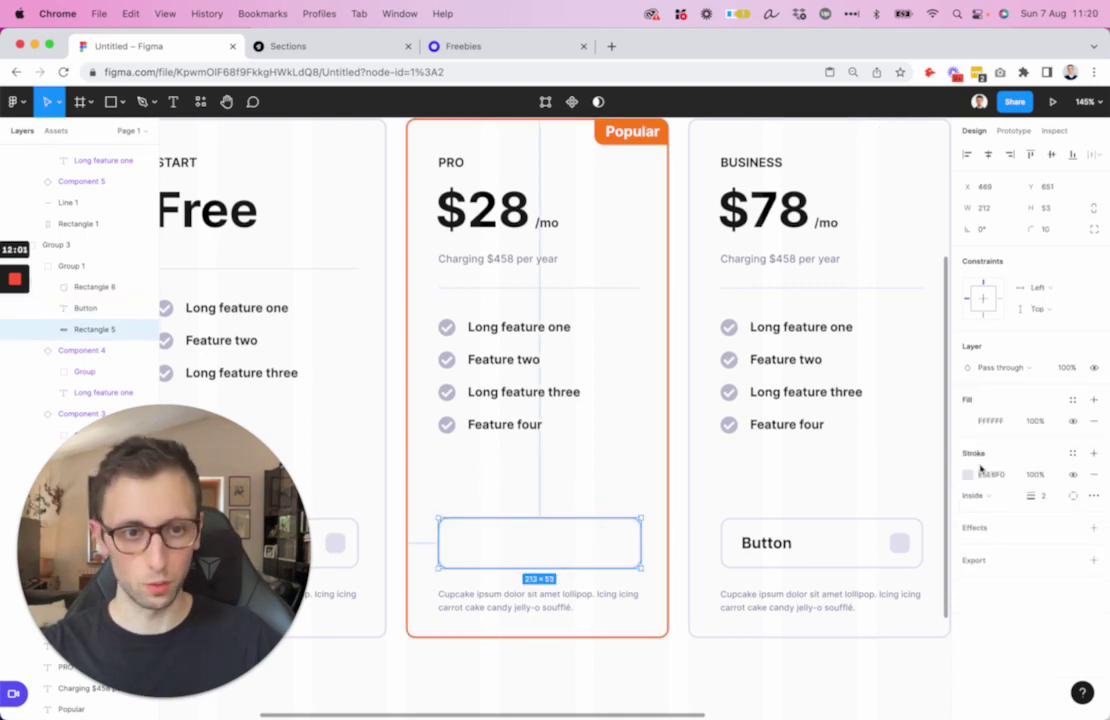
left_click(967, 421)
left_click(811, 573)
left_click(632, 131)
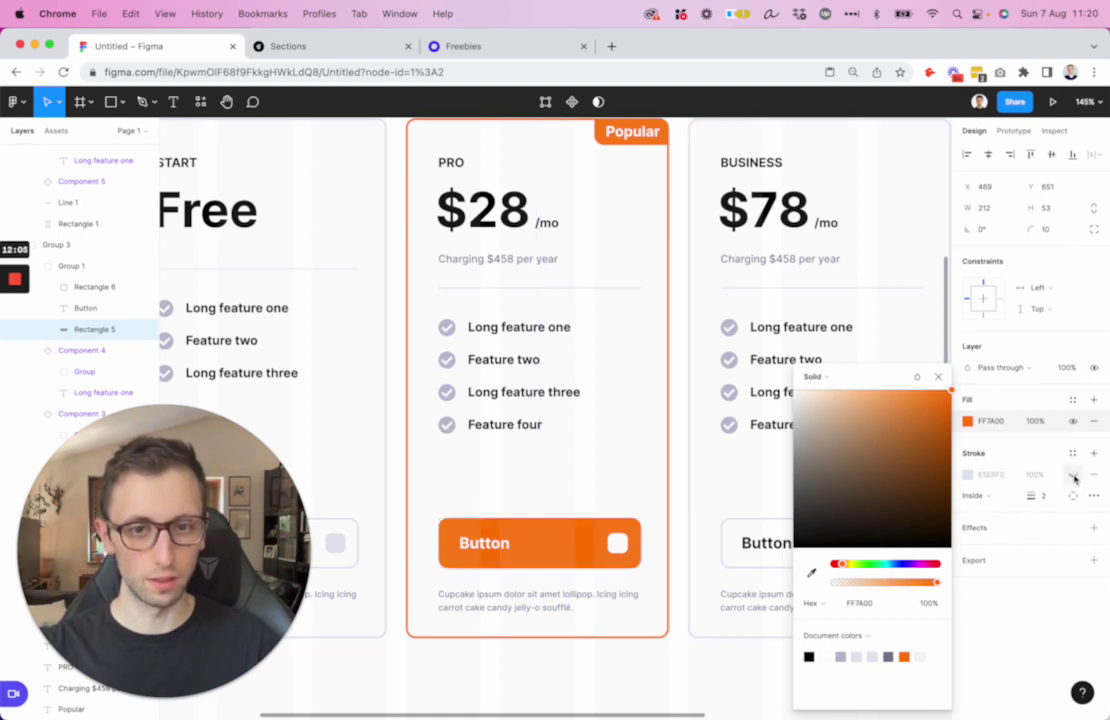
left_click(670, 510)
left_click(680, 499)
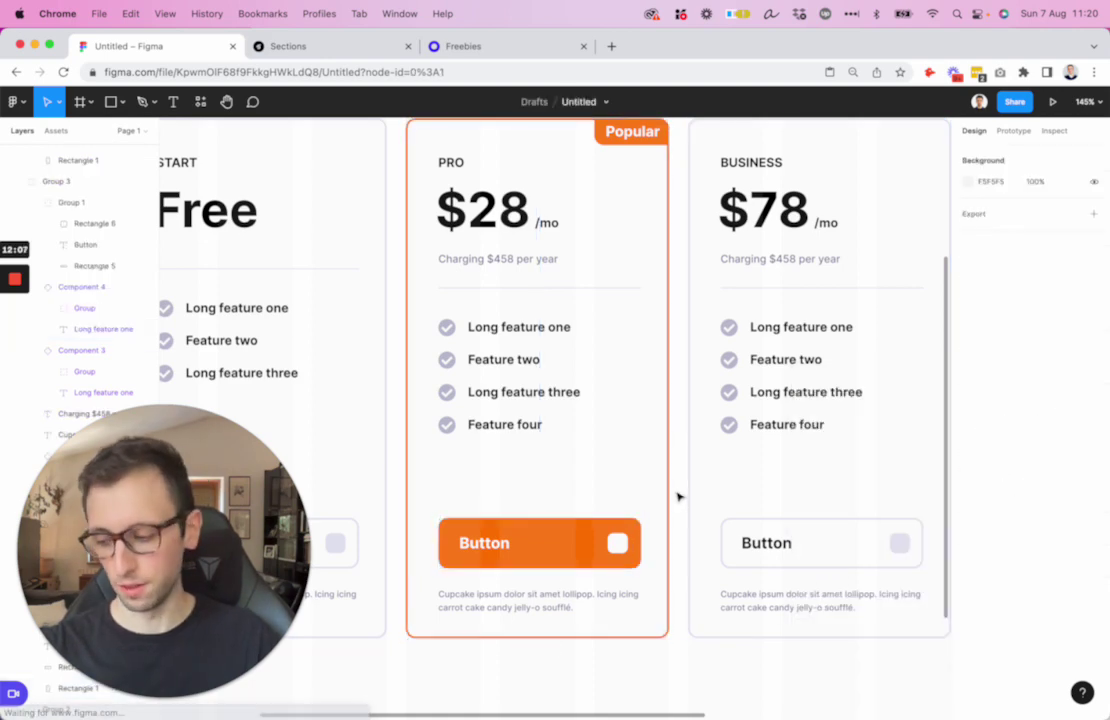
Set the small square in the PRO button to 40% opacity
scroll(650, 480, "up", 3)
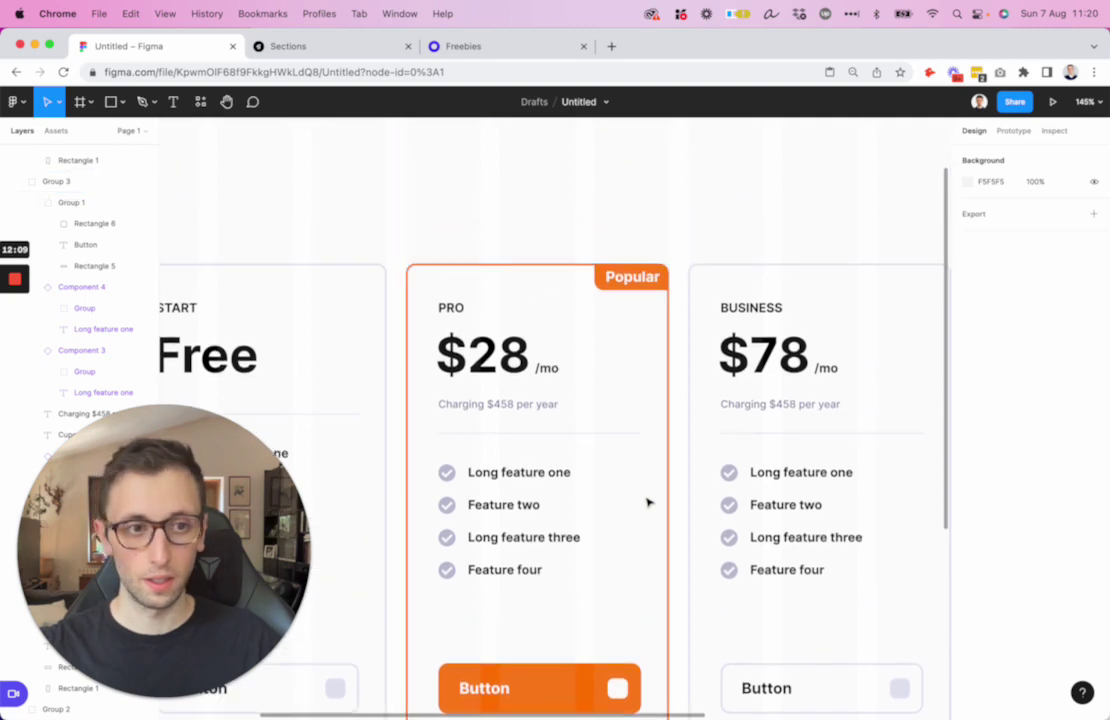
scroll(645, 503, "down", 3)
left_click(628, 568)
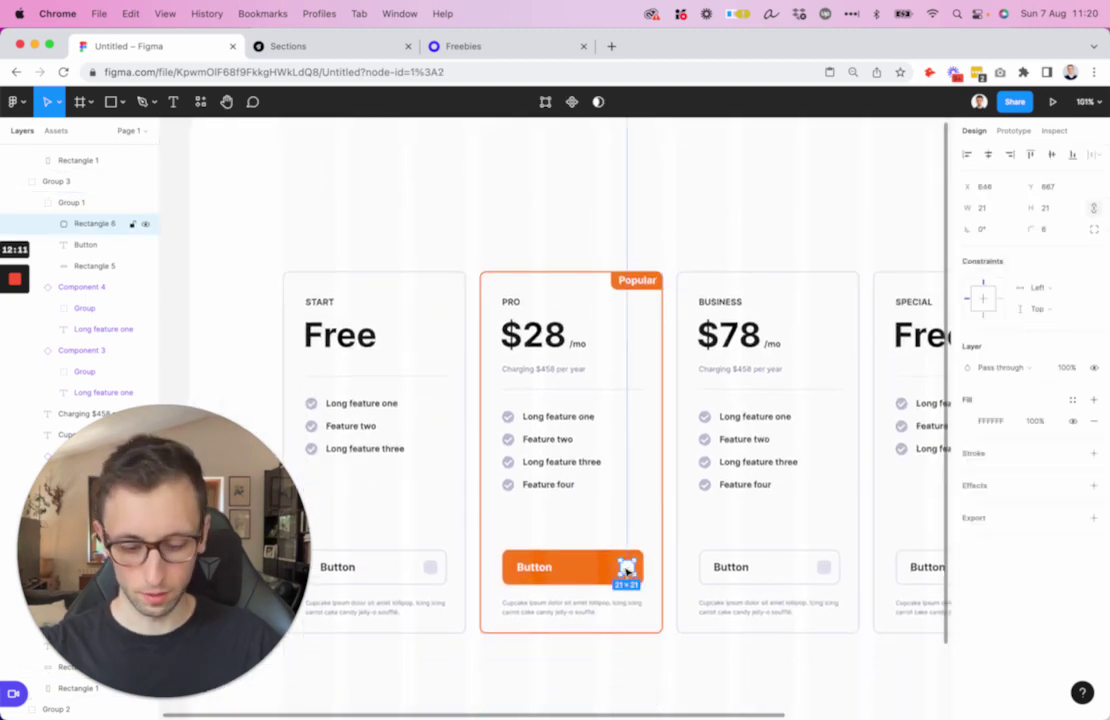
key("1")
key("4")
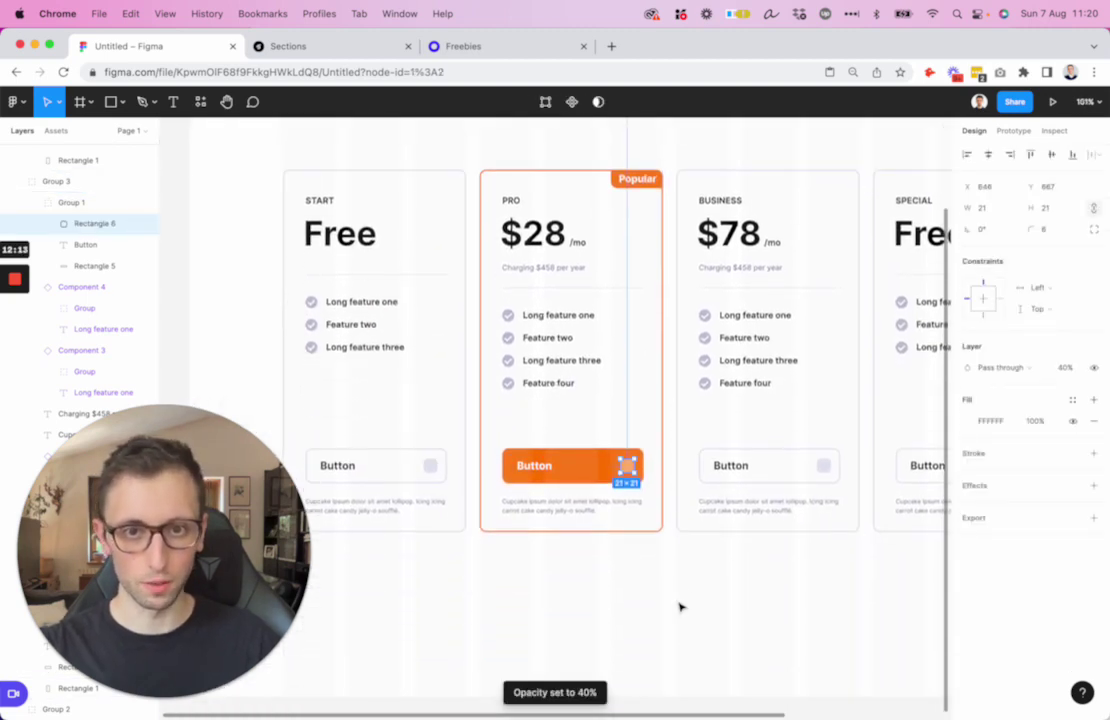
key("Escape")
scroll(650, 500, "right", 5)
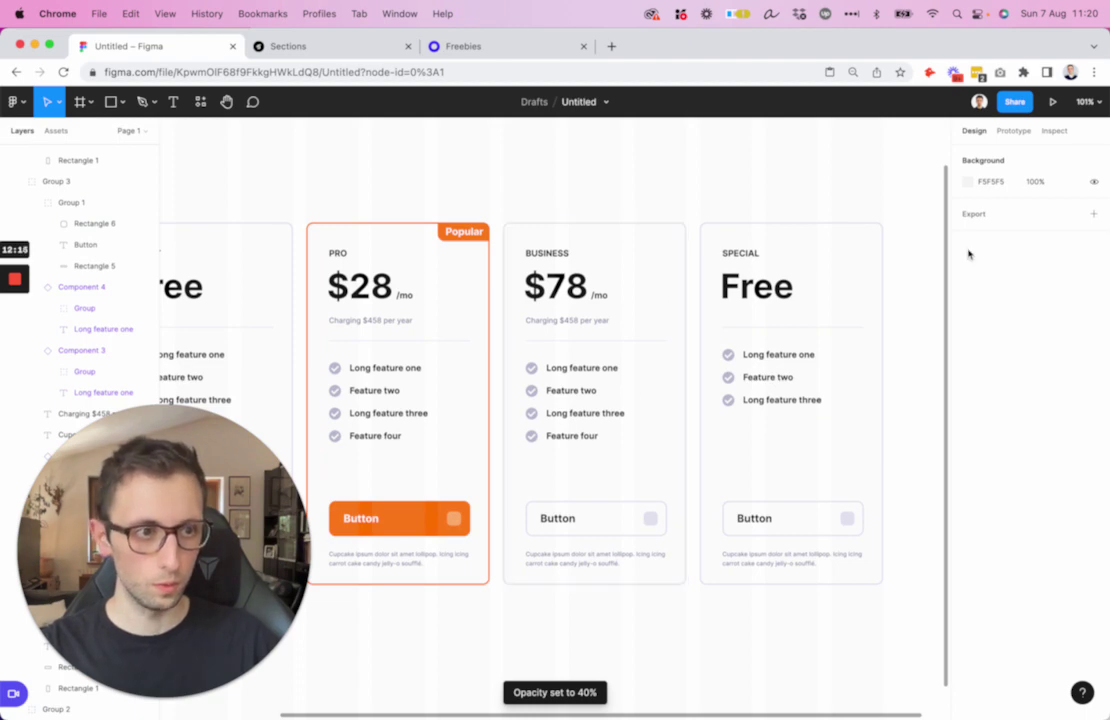
Fill the SPECIAL card's background with pale lavender EAEAF5 instead of white
left_click(741, 256)
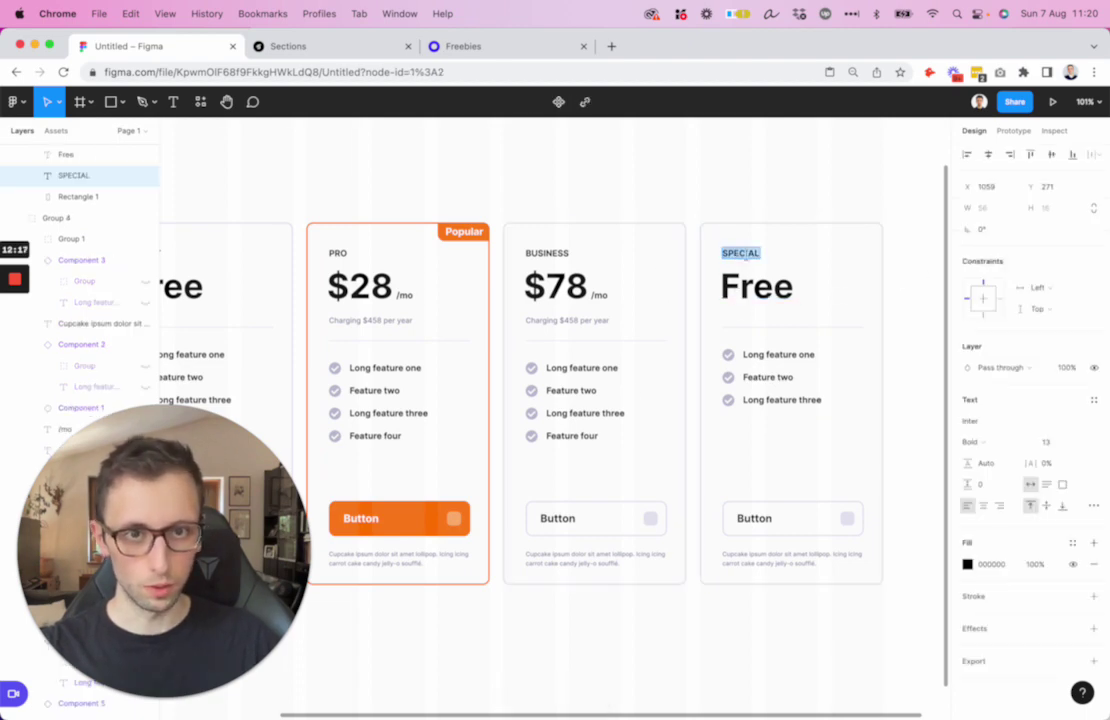
left_click(788, 290)
scroll(760, 280, "up", 1)
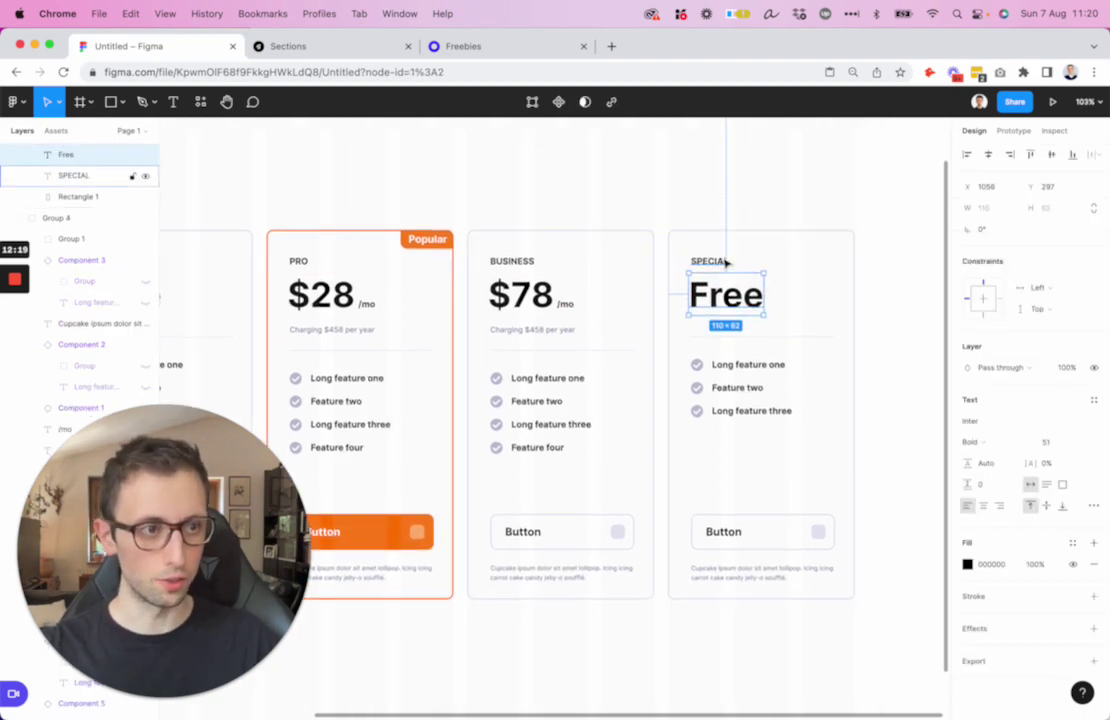
left_click(822, 260)
scroll(796, 313, "right", 1)
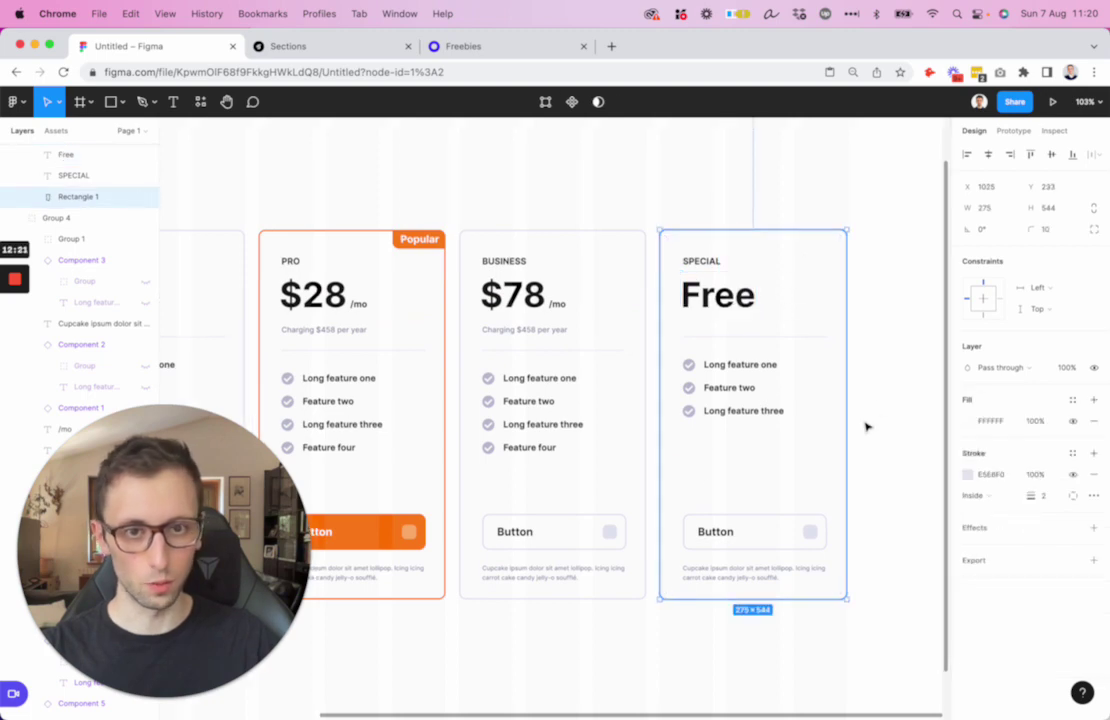
key("i")
left_click(692, 385)
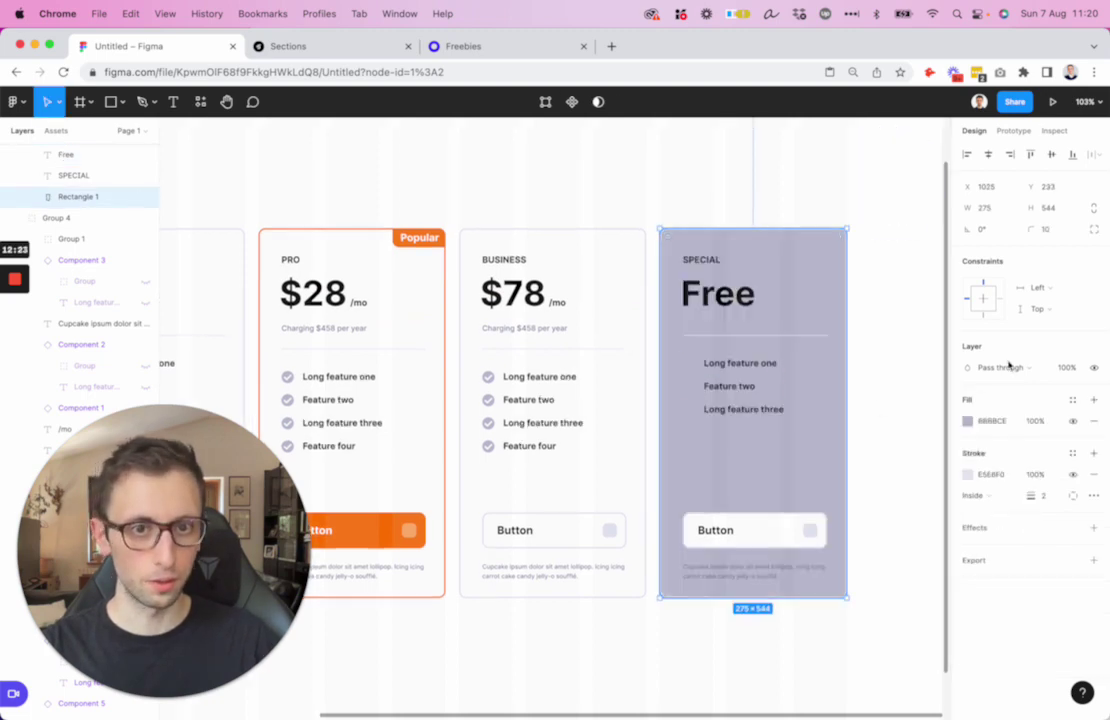
left_click(970, 422)
left_click(801, 403)
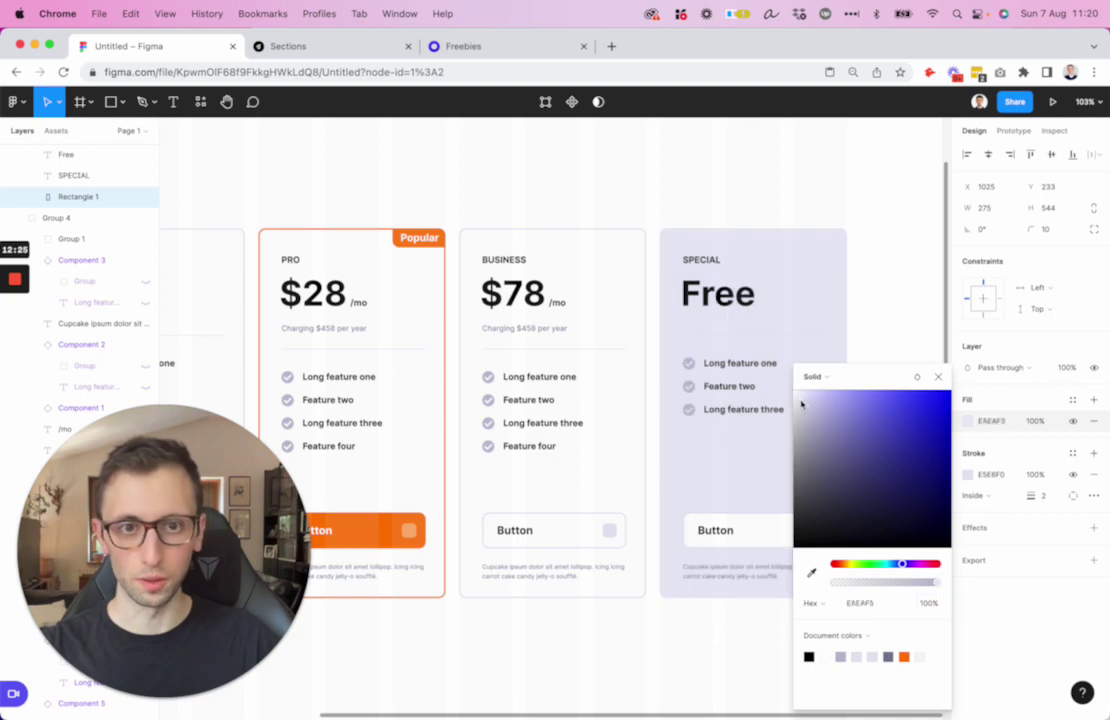
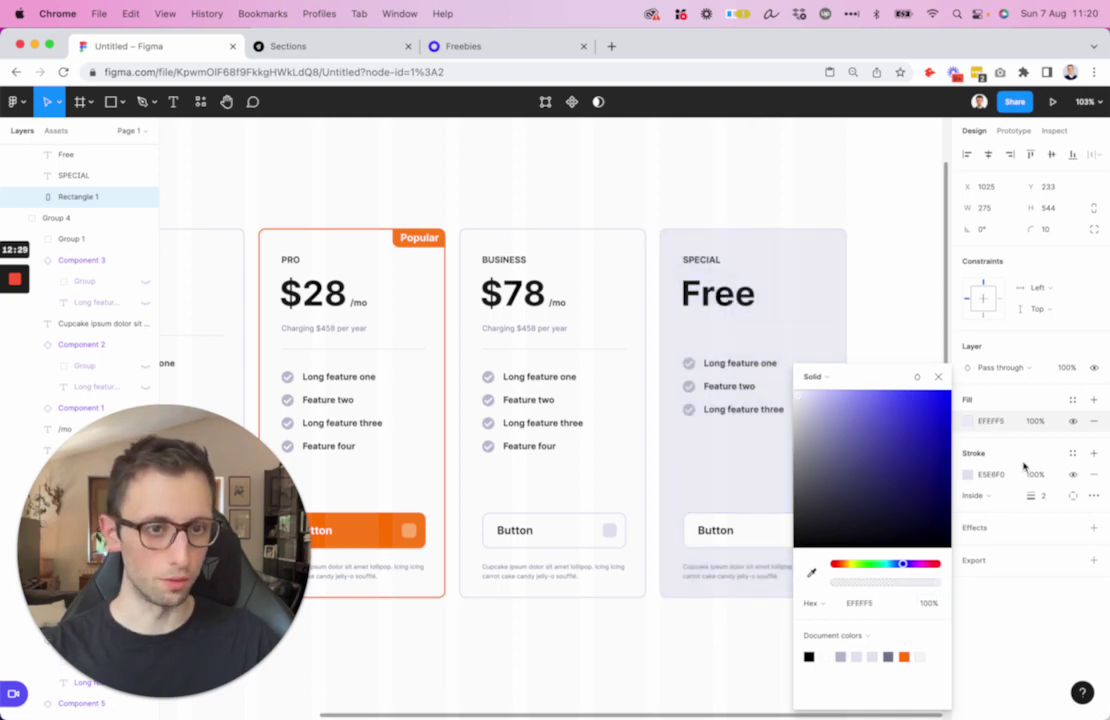
Close the colour picker, keeping the Special card's light lavender EFEFF5 fill, and open the icon library
left_click(746, 168)
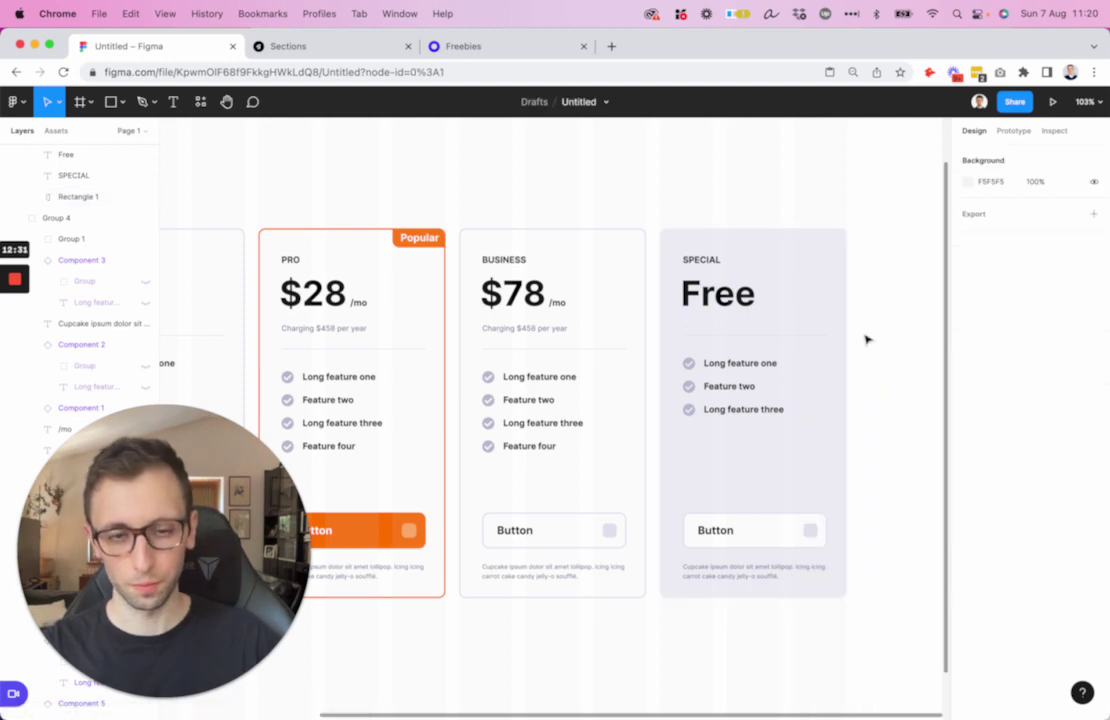
scroll(765, 522, "down", 2)
scroll(765, 522, "left", 2)
mouse_move(321, 712)
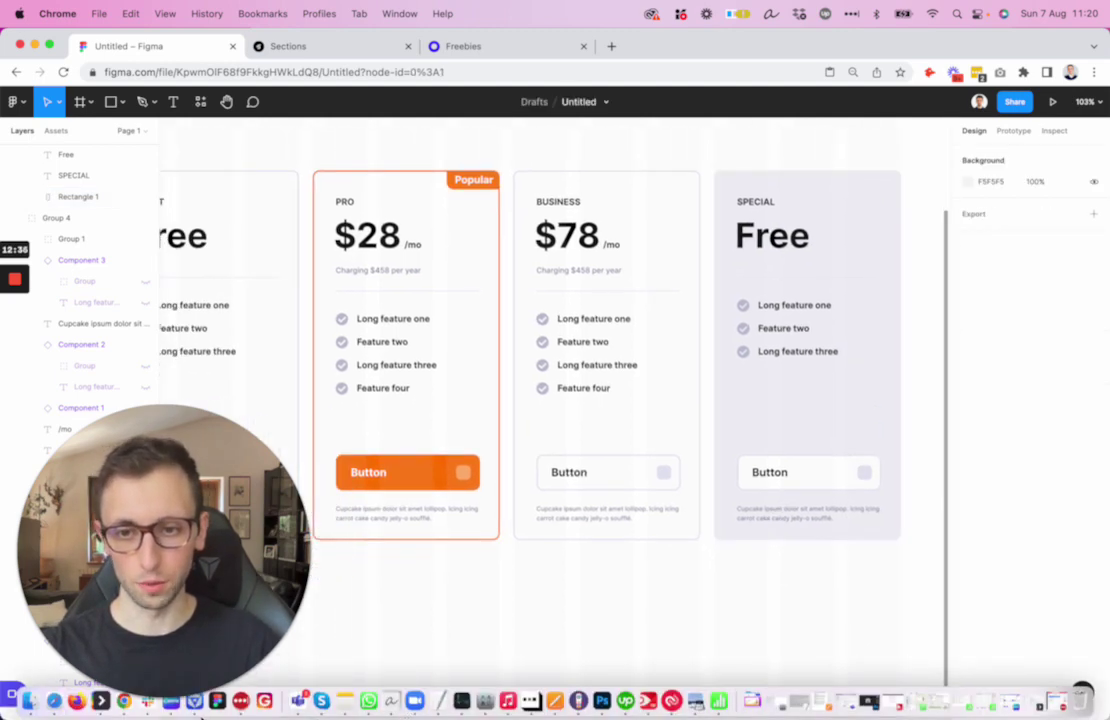
left_click(194, 701)
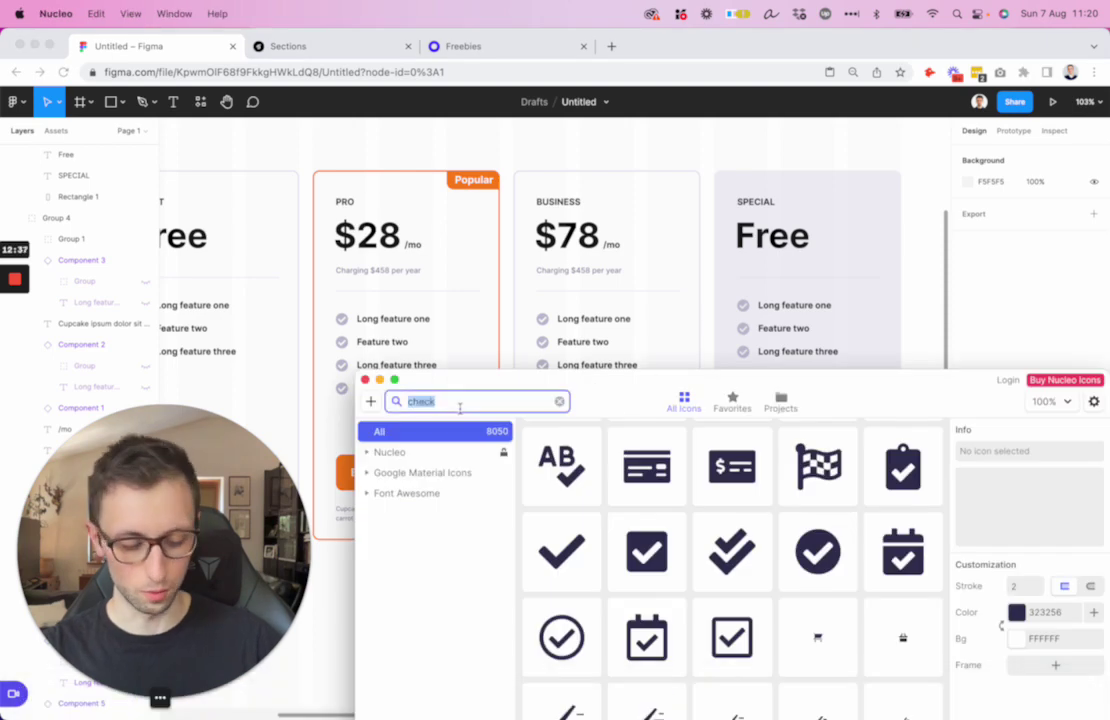
Search Nucleo for 'infin' and drag the infinity icon onto the Figma pricing canvas
type("infic")
key("BackSpace")
type("ni")
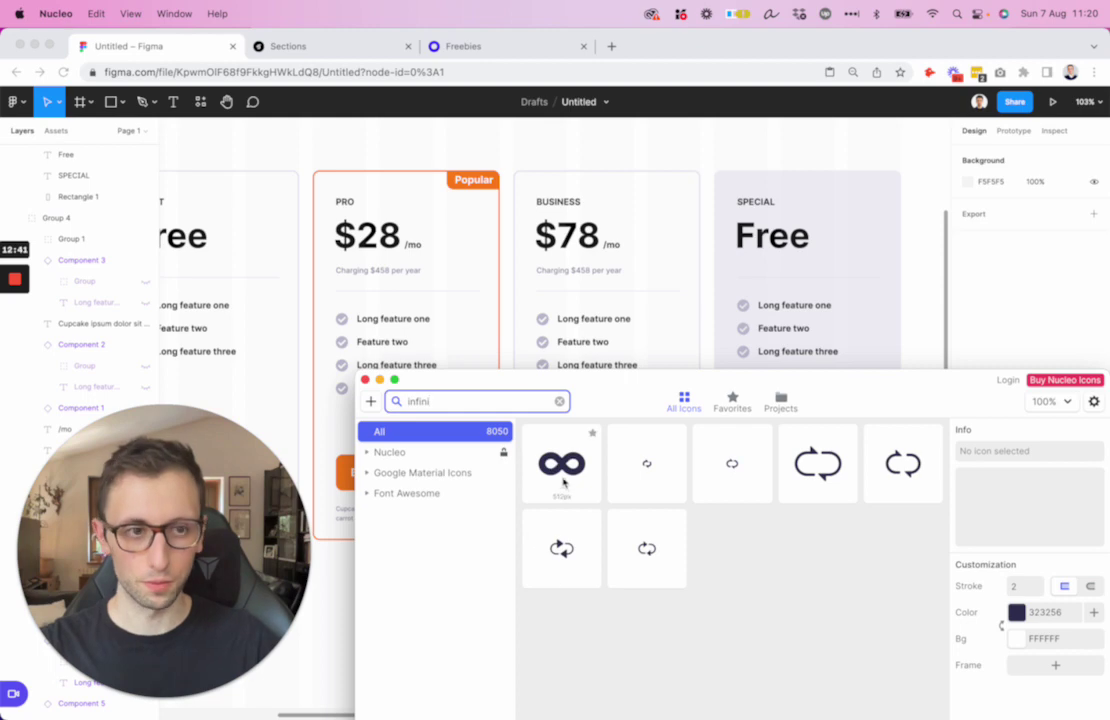
left_click_drag(563, 483, 702, 218)
left_click_drag(787, 260, 805, 223)
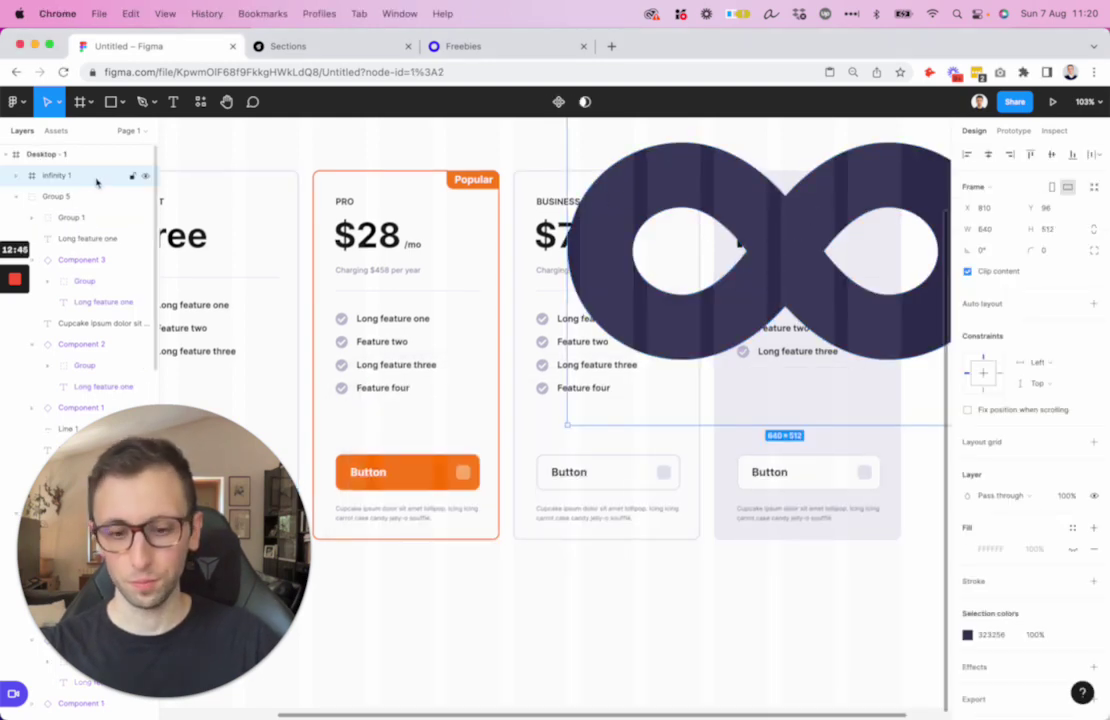
Strip the icon's frame and scale the infinity icon proportionally down to about 68×34
key("super+shift+g")
key("k")
scroll(490, 122, "down", 1)
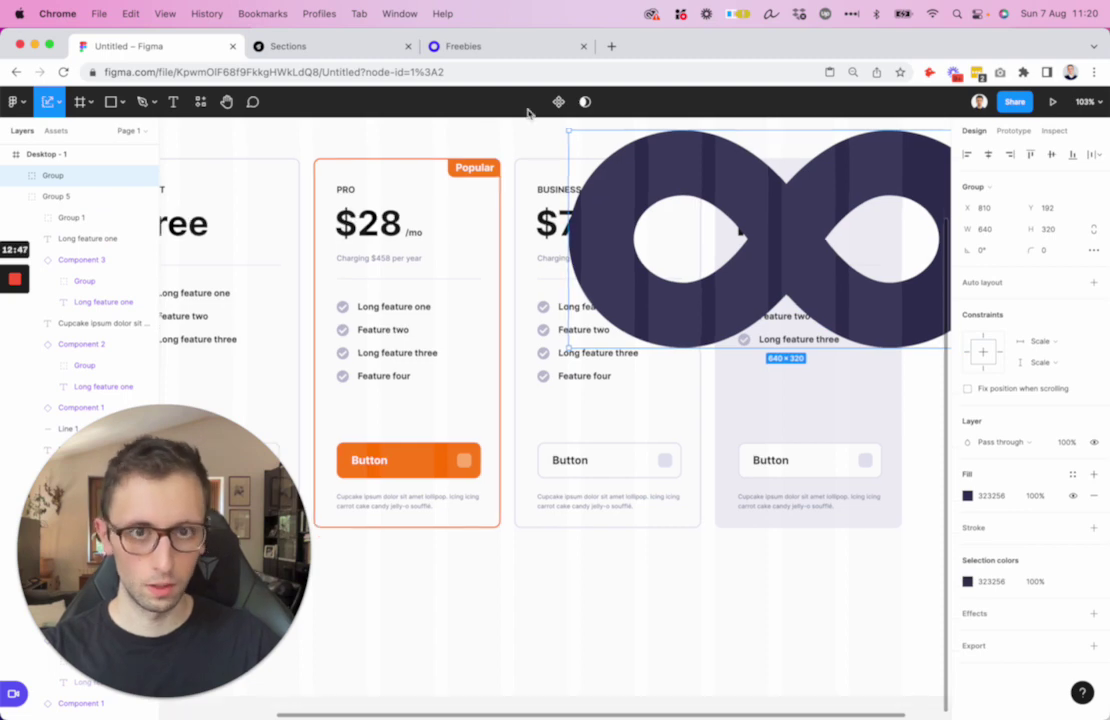
left_click_drag(566, 197, 720, 258)
scroll(792, 220, "up", 5)
Delete the Special card's 'Free' price and move the infinity icon level with $78
left_click(815, 233)
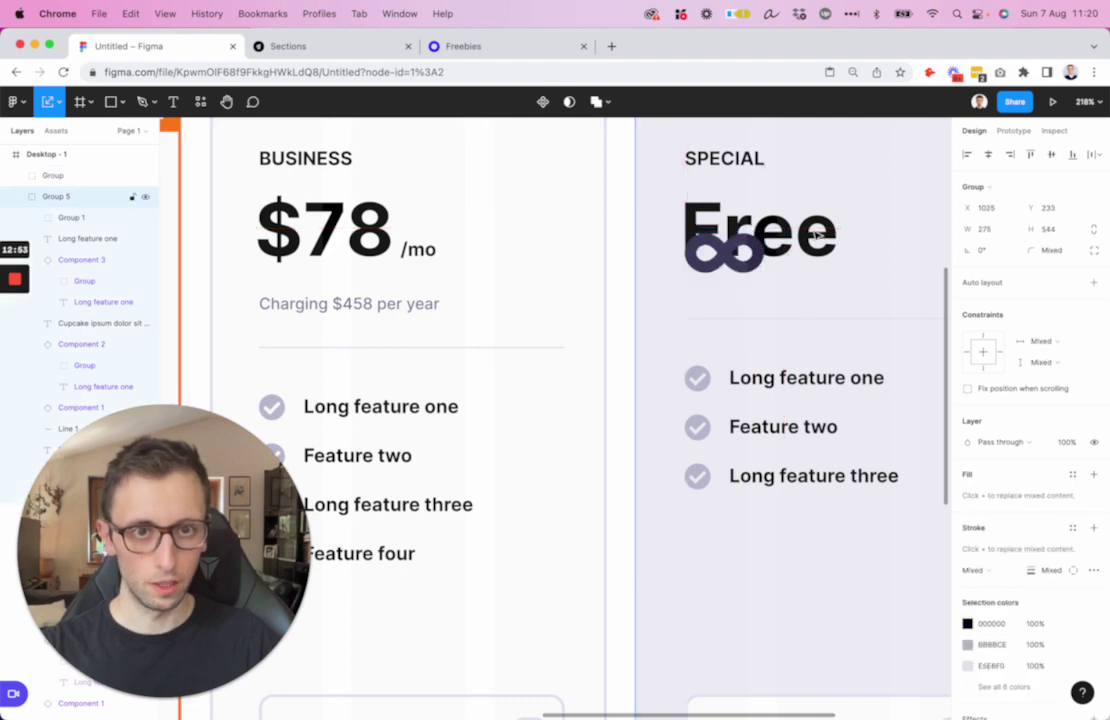
double_click(815, 233)
key("Delete")
left_click_drag(723, 253, 727, 235)
scroll(727, 235, "down", 5)
left_click(672, 160)
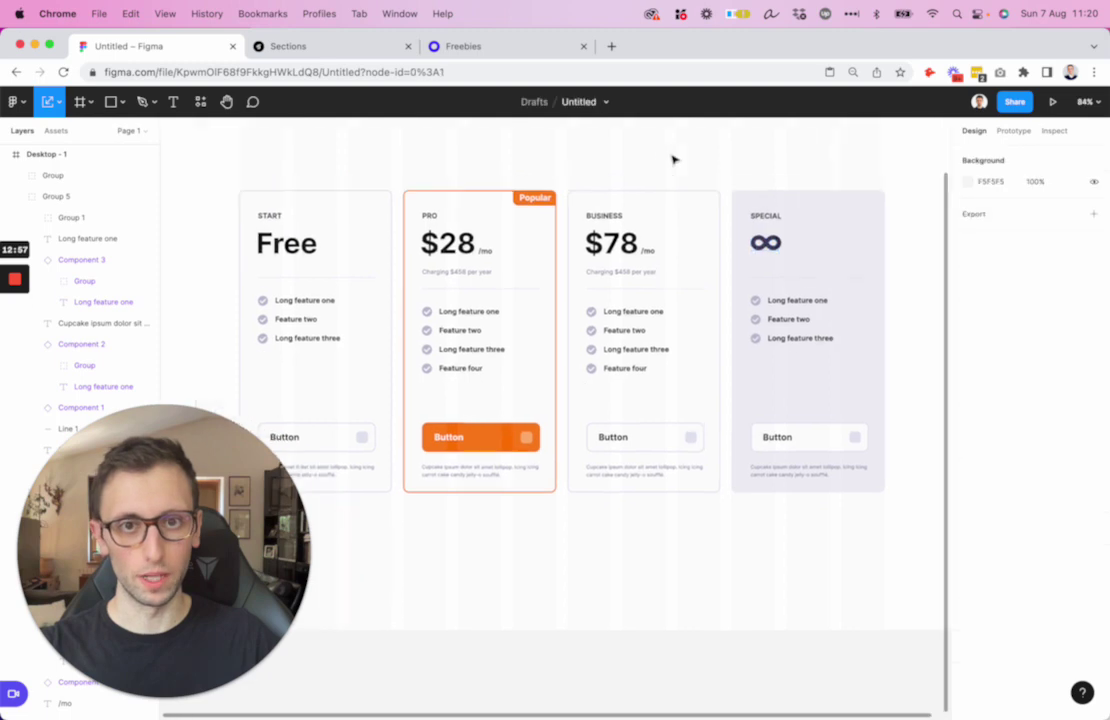
scroll(672, 160, "up", 2)
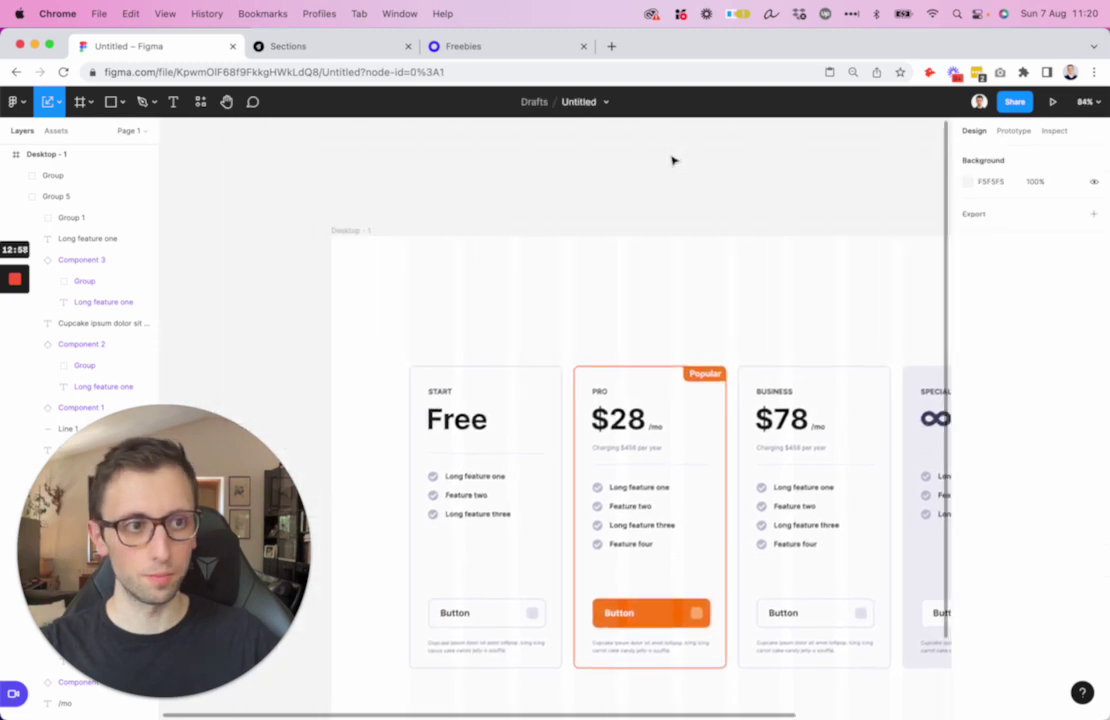
Paste a copy of the Button label above the Pro card and rename it 'Monthly'
double_click(441, 392)
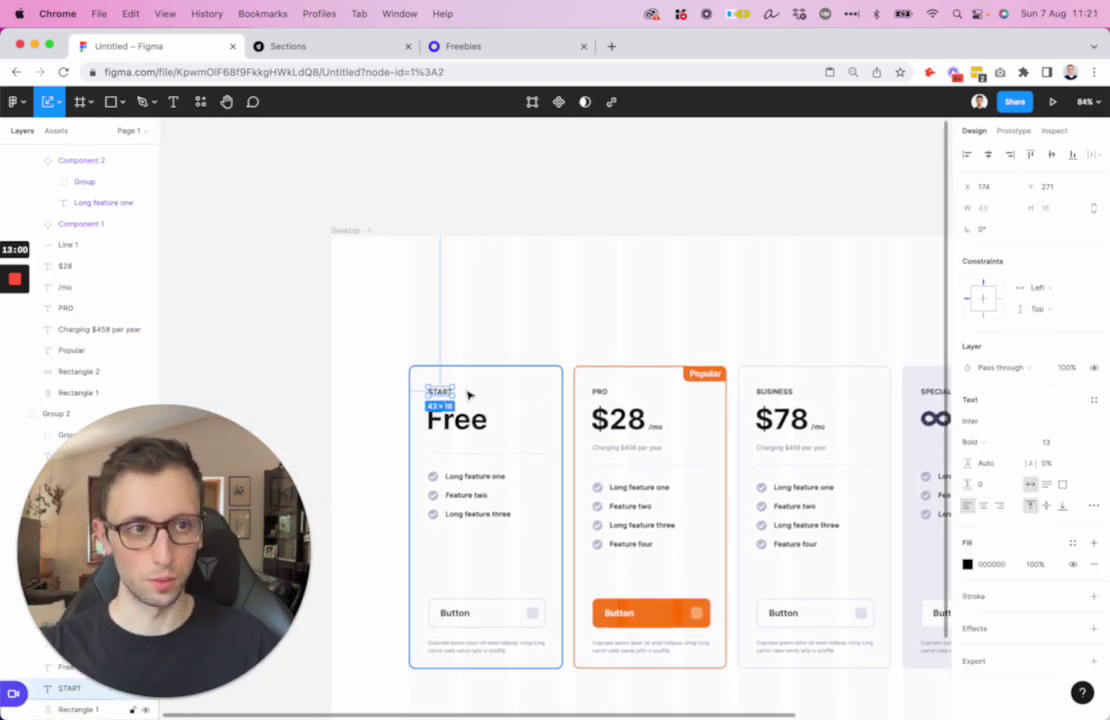
left_click(458, 615)
key("ctrl+c")
left_click(696, 300)
key("ctrl+v")
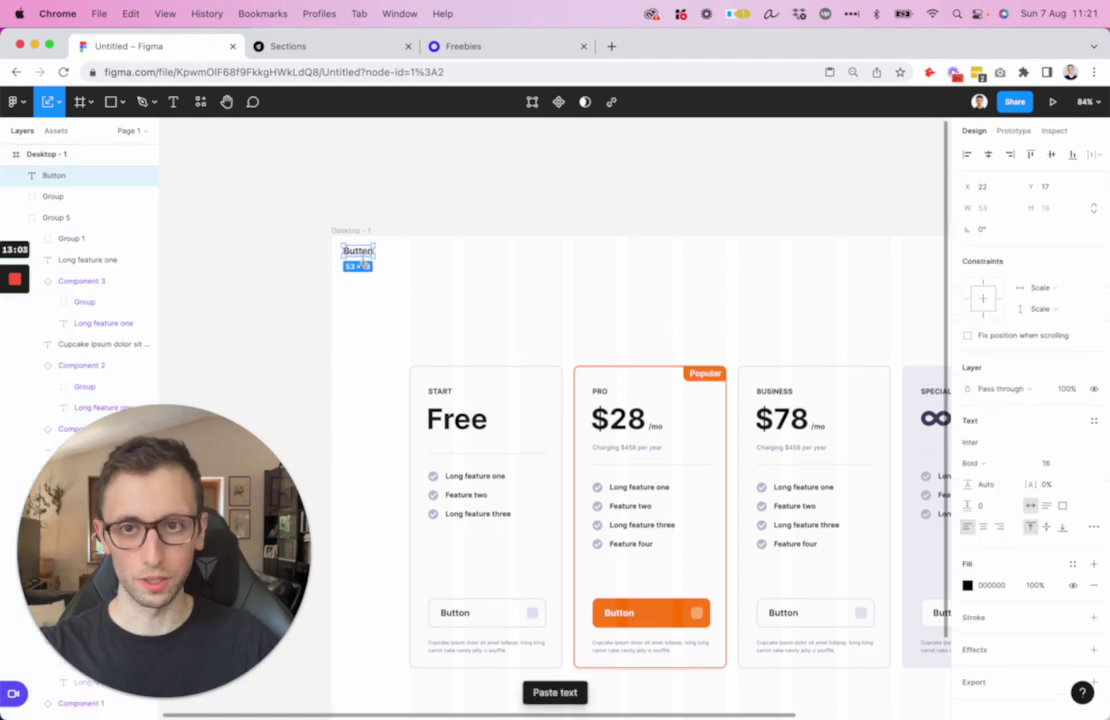
left_click_drag(367, 258, 657, 309)
double_click(655, 305)
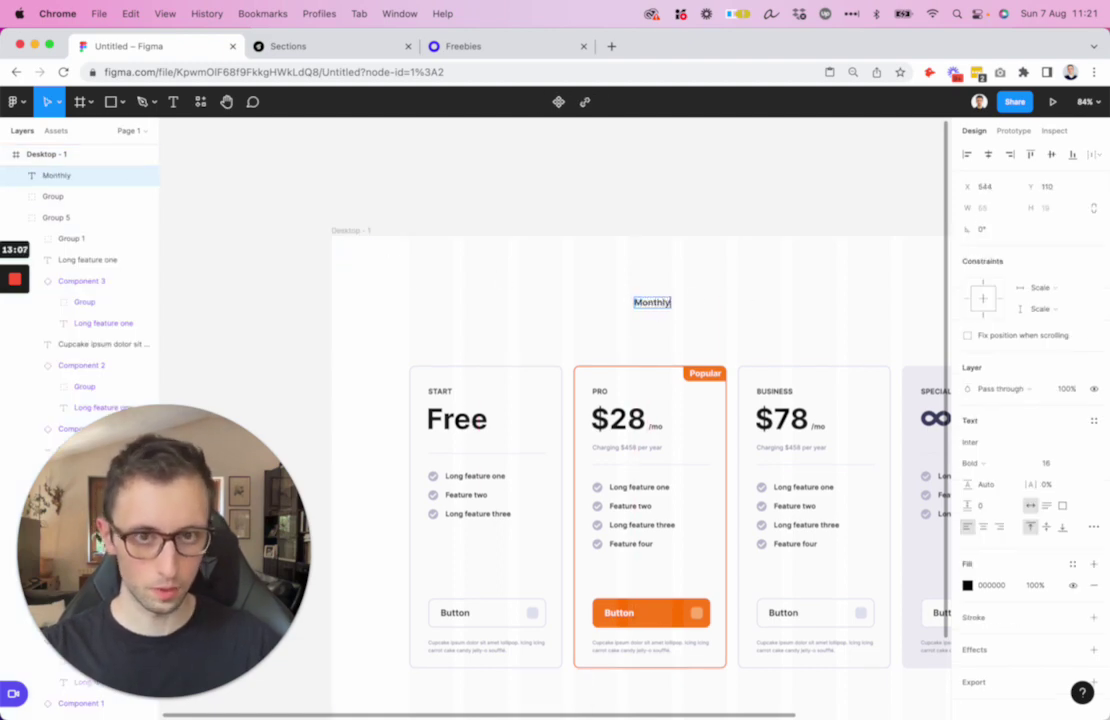
key("Escape")
Duplicate Monthly to its right as an 'Annually' label
left_click_drag(655, 303, 733, 297)
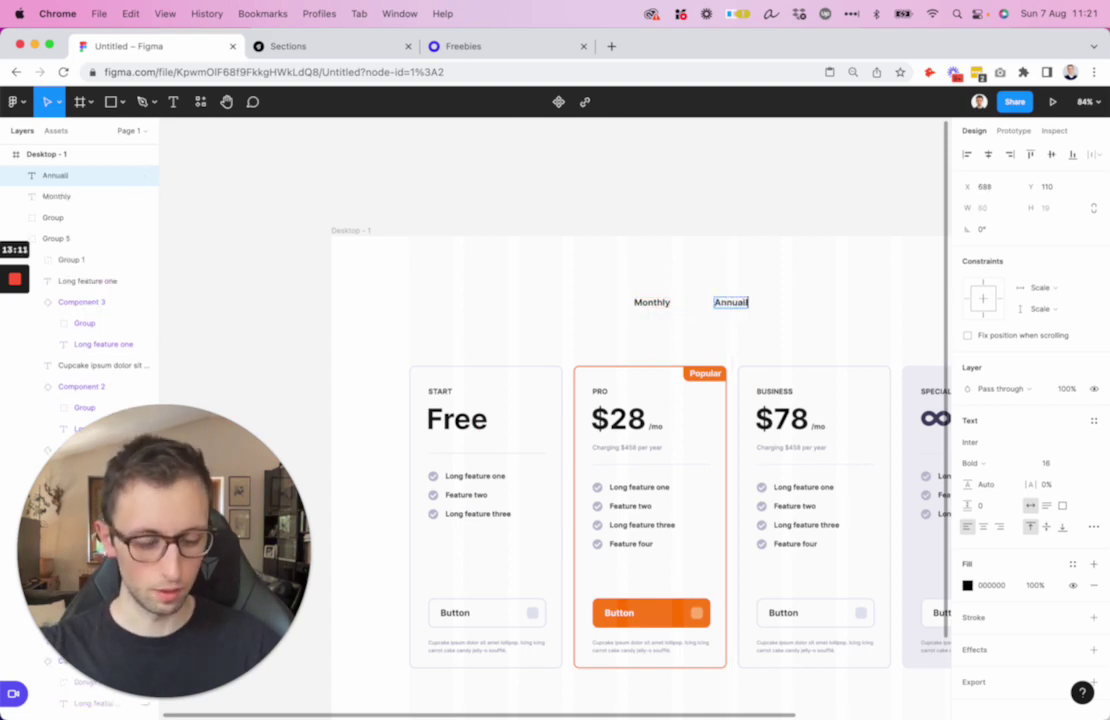
type("y")
left_click(820, 295)
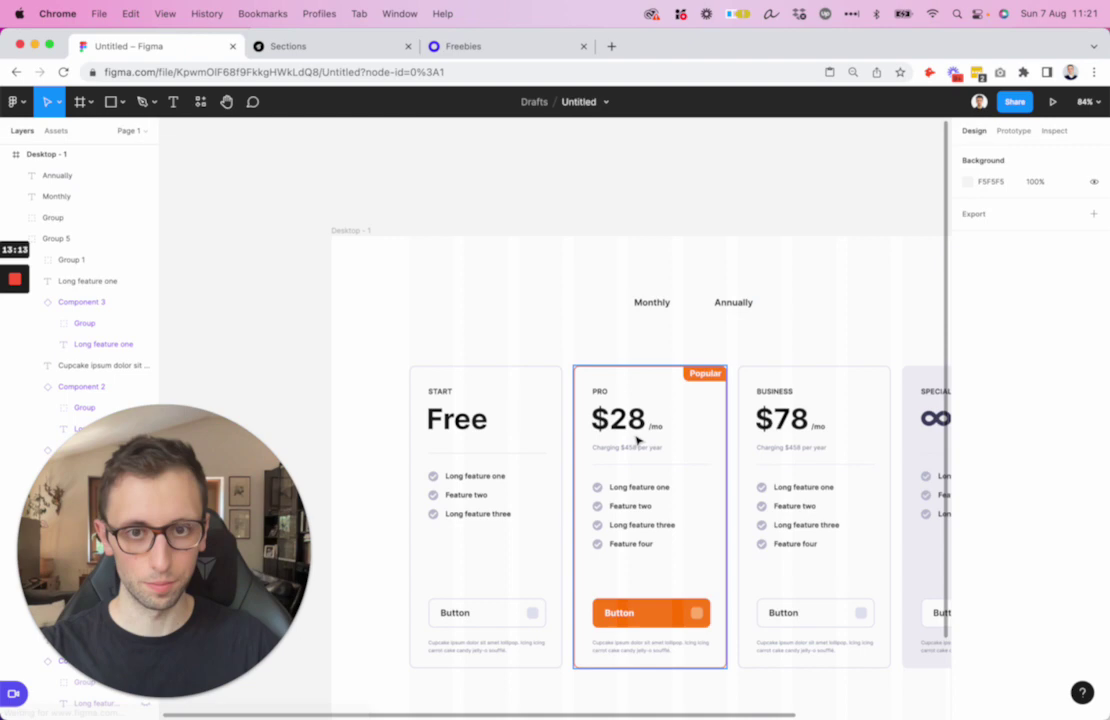
Copy the divider line from the Start card and paste it by the labels
left_click(547, 459)
key("ctrl+c")
left_click(655, 303)
key("ctrl+v")
scroll(677, 307, "up", 5)
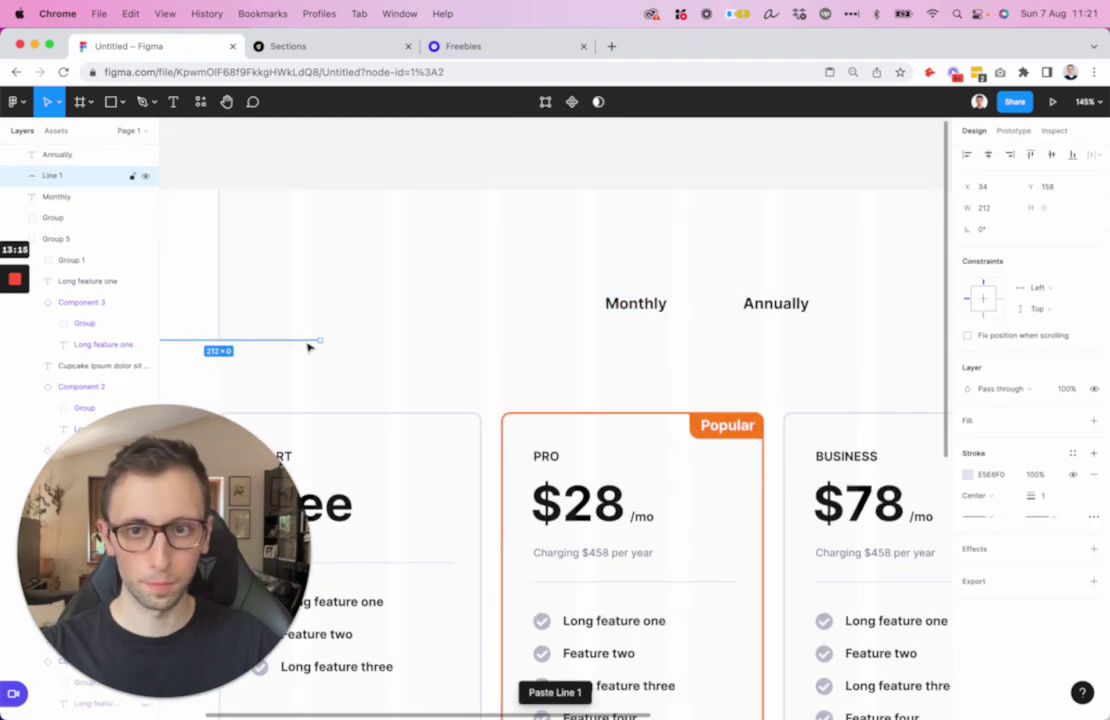
Place the pasted divider under Monthly and Annually, centring both line and labels horizontally
left_click_drag(301, 343, 891, 336)
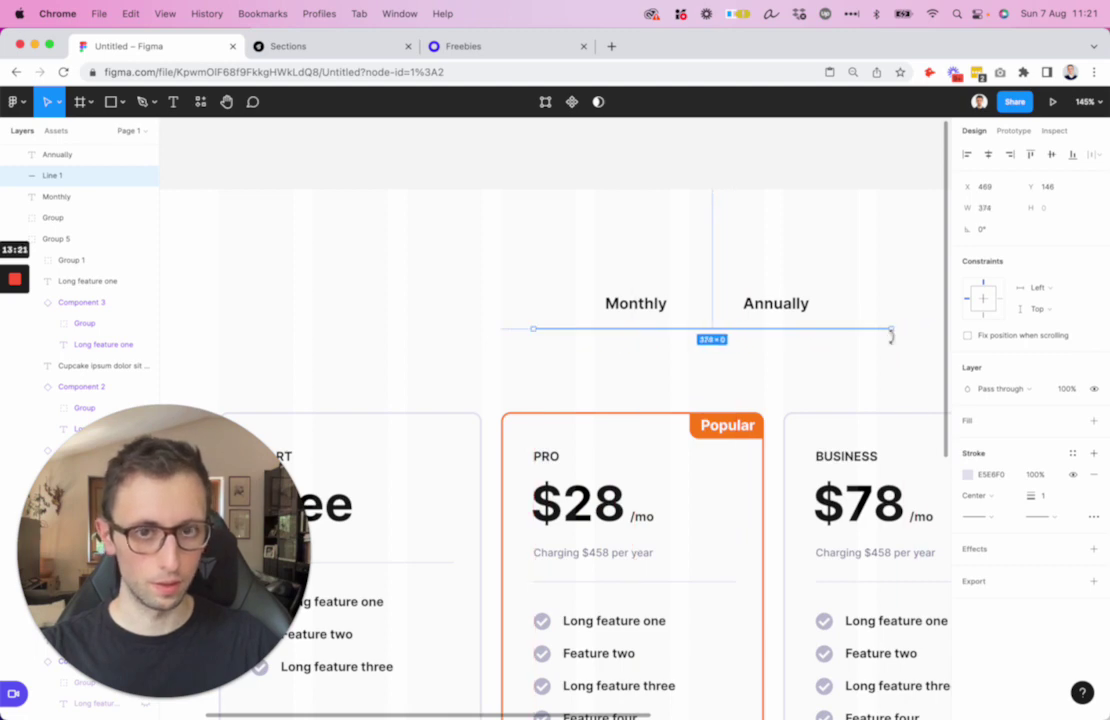
scroll(891, 336, "down", 3)
scroll(893, 339, "right", 5)
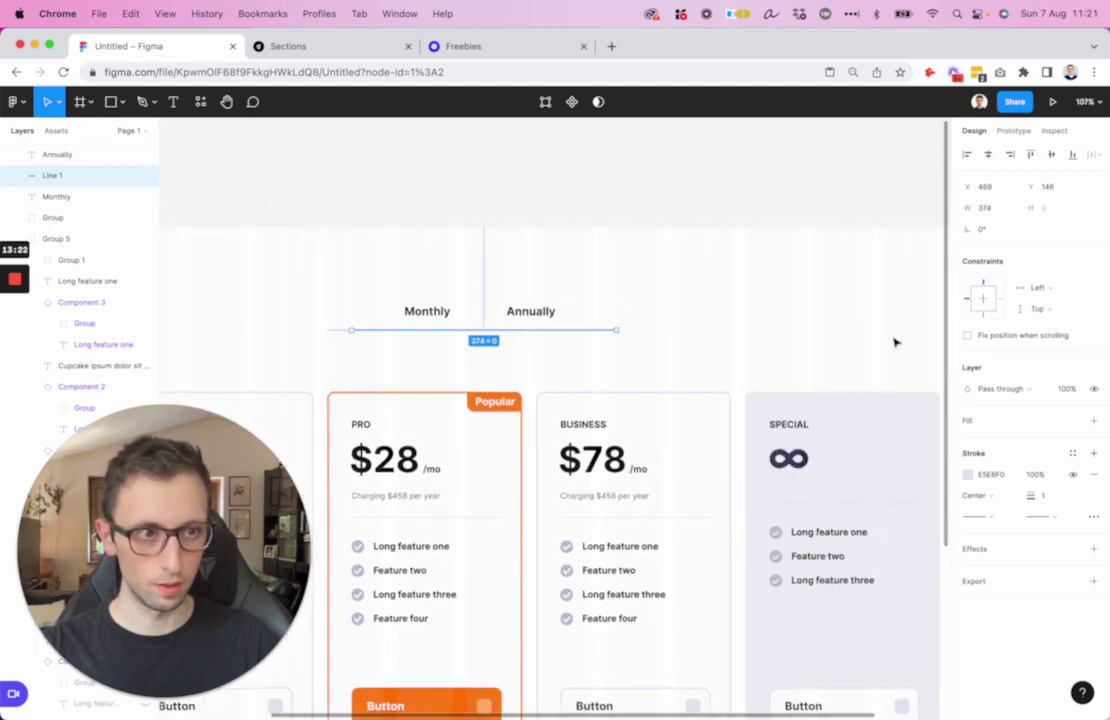
left_click(988, 154)
left_click_drag(402, 286, 533, 322)
key("super+g")
left_click(987, 155)
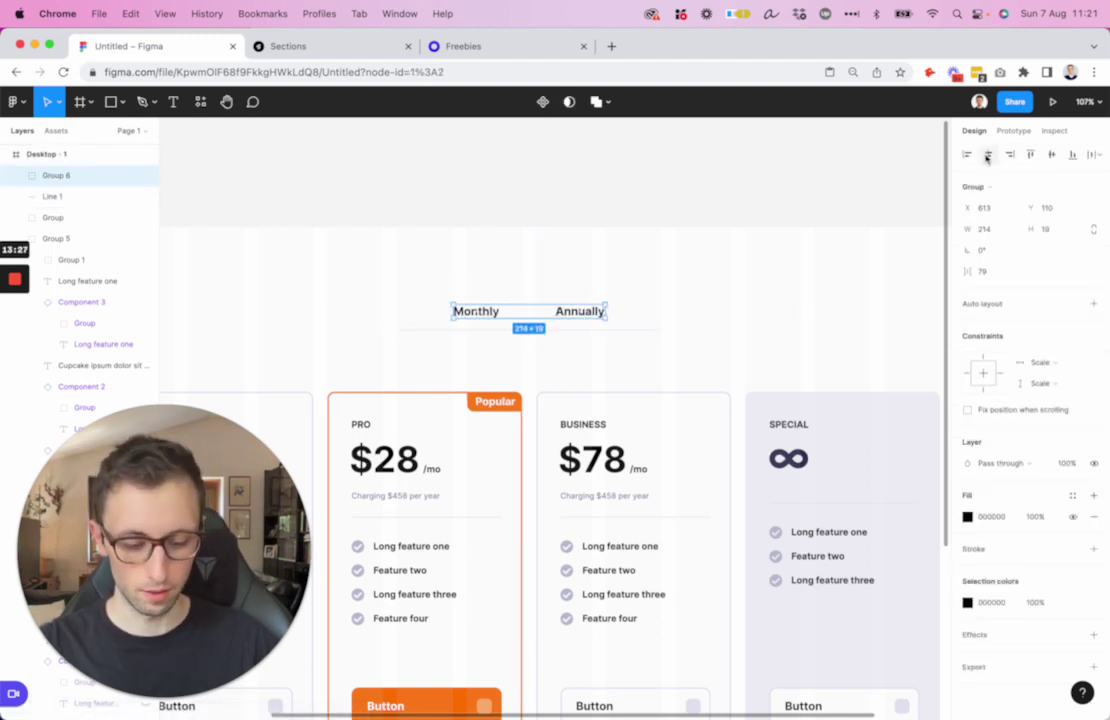
key("super+shift+g")
left_click(758, 245)
scroll(493, 312, "up", 3)
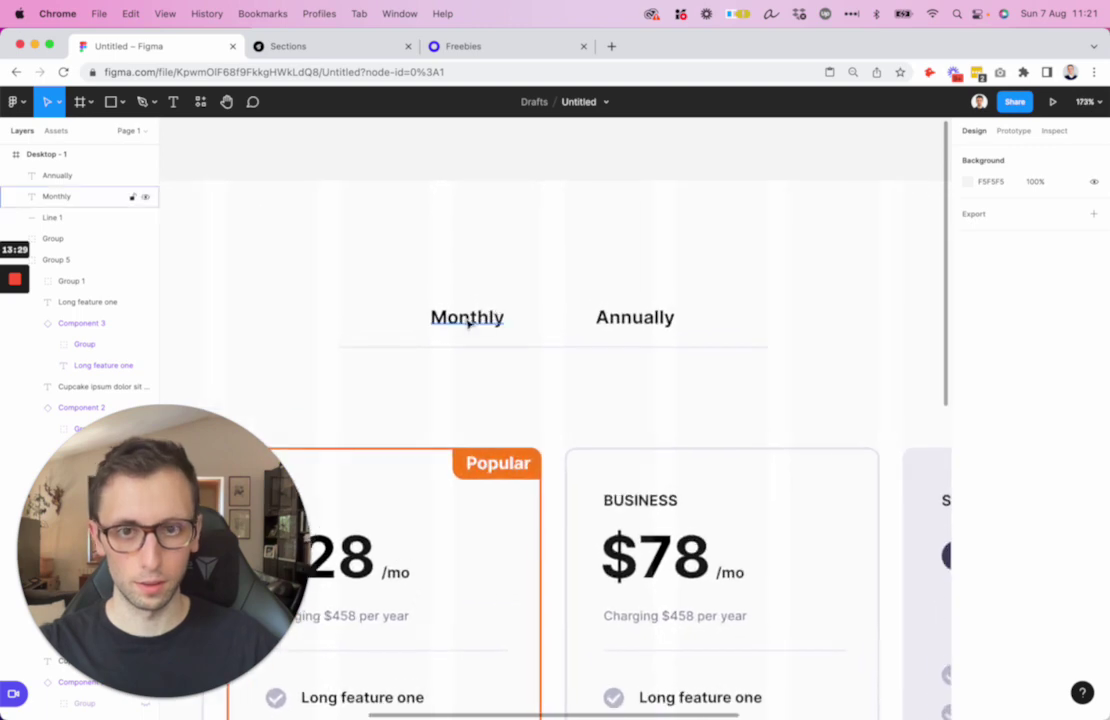
Colour Monthly orange FF7A00 and add a half-width, weight-3 orange underline beneath it
left_click(471, 317)
key("ctrl+alt+v")
left_click(506, 362)
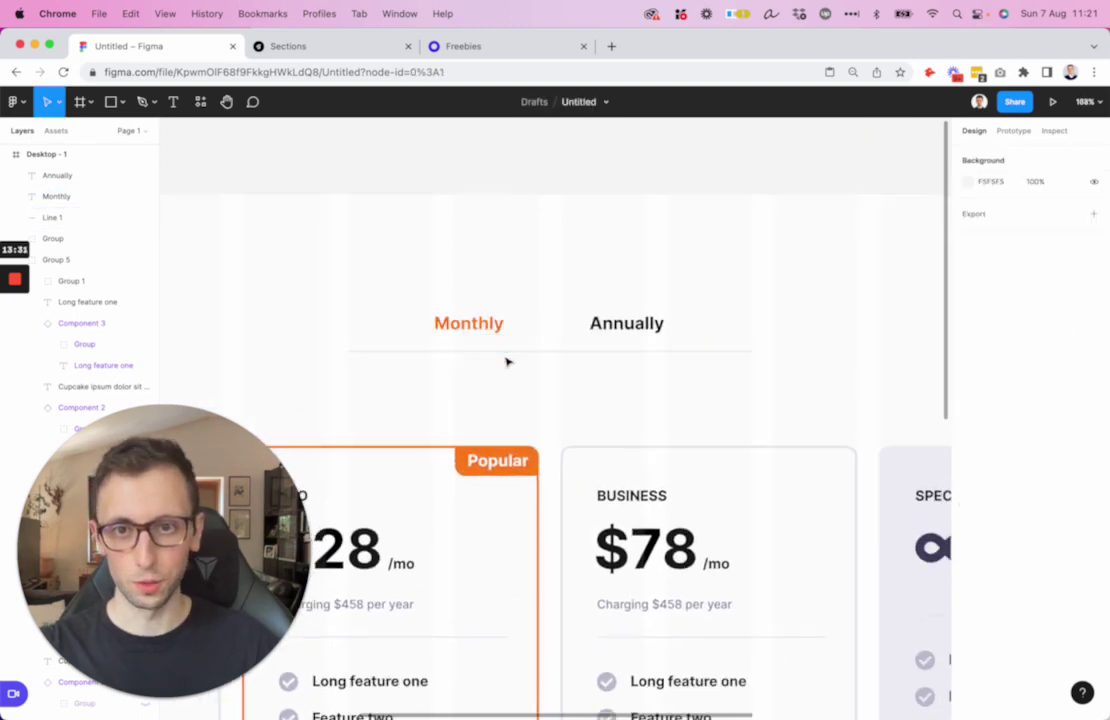
left_click(615, 356)
key("ctrl+c")
key("ctrl+v")
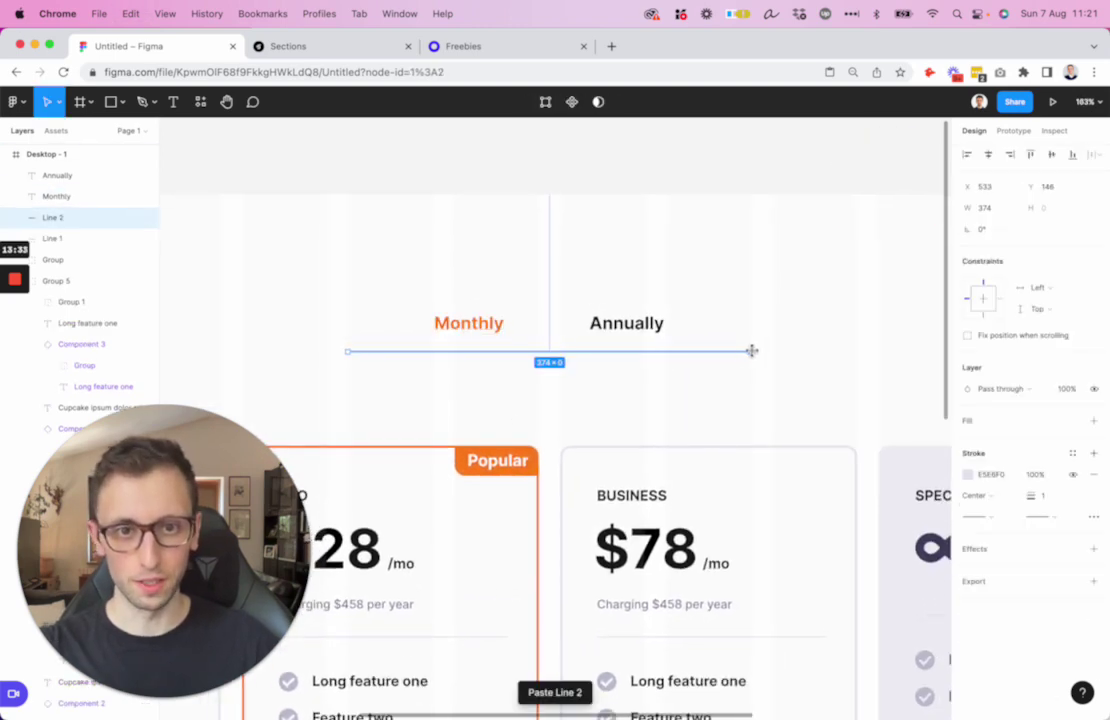
left_click_drag(752, 351, 558, 352)
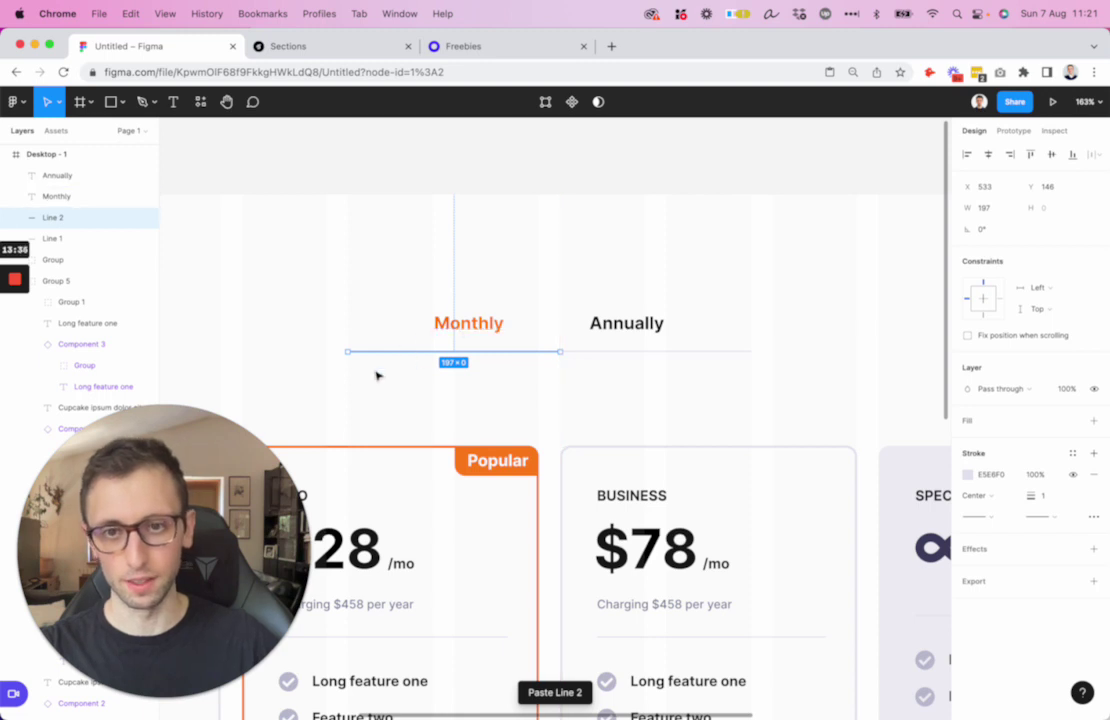
mouse_move(347, 351)
left_mouse_down()
mouse_move(396, 354)
mouse_move(349, 356)
left_mouse_up()
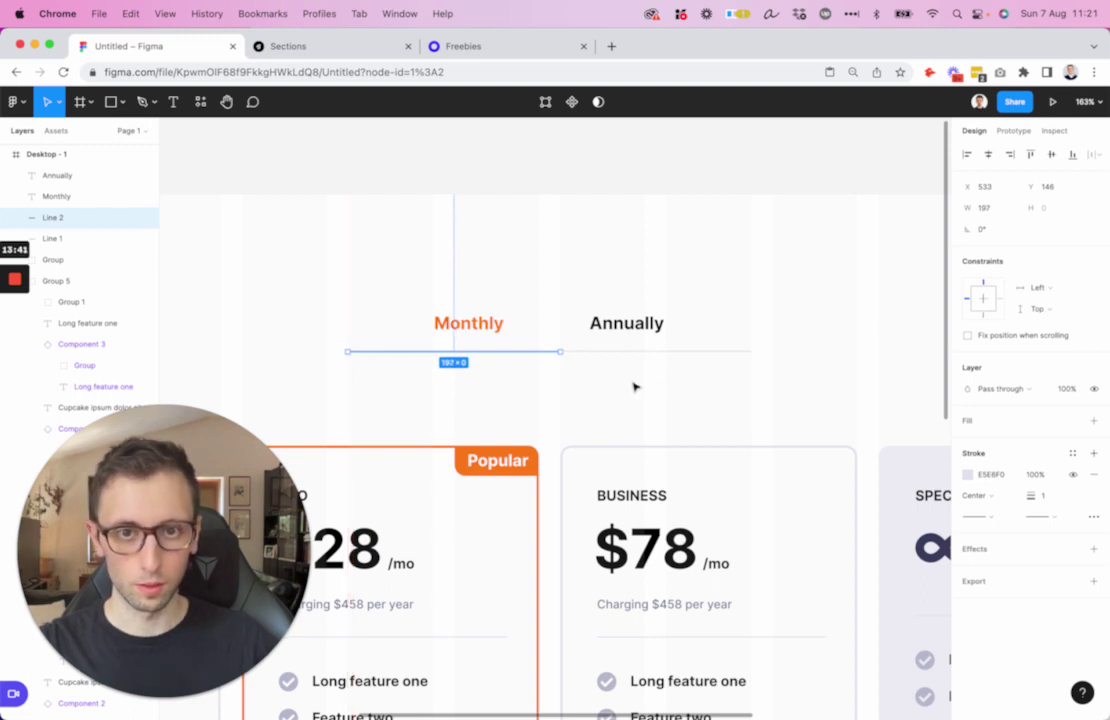
left_click_drag(557, 353, 552, 354)
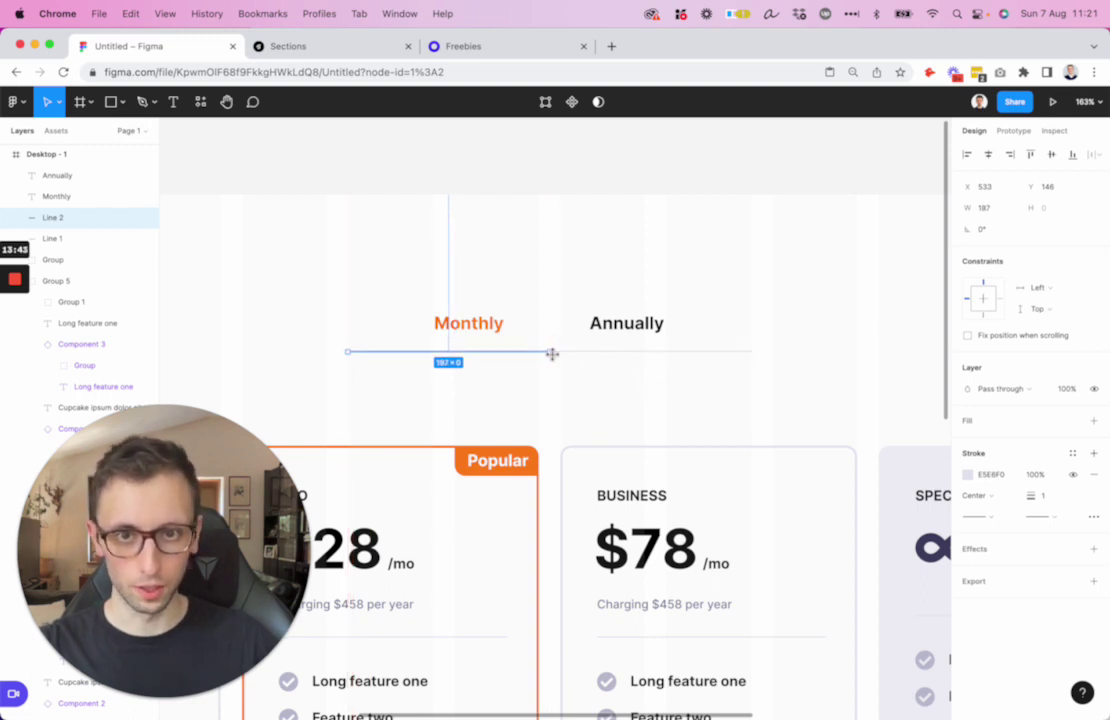
key("i")
left_click(496, 318)
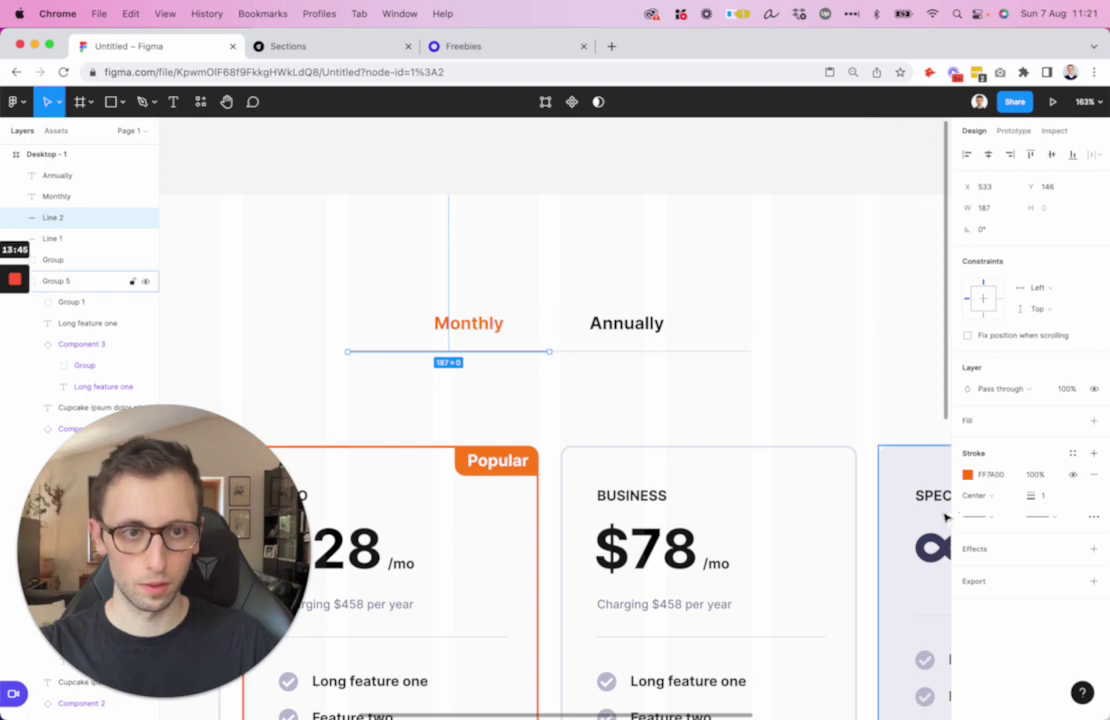
type("3")
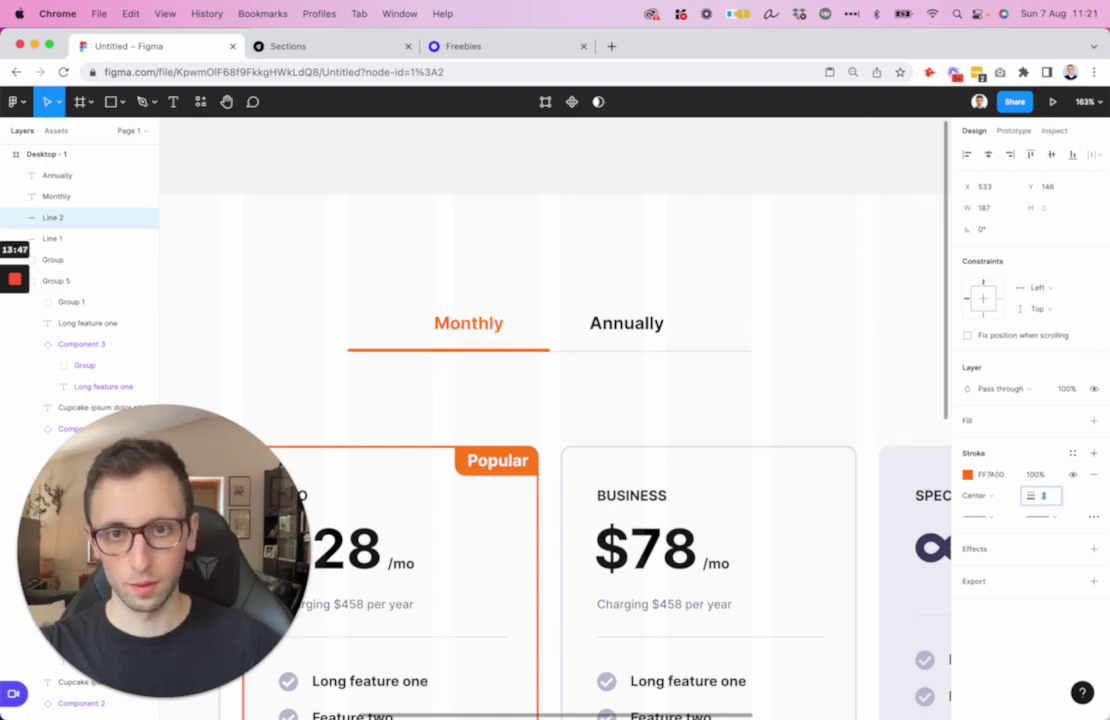
Re-centre Monthly over its underline and Annually over the right half
left_click(465, 330)
left_click_drag(434, 324, 430, 328)
double_click(444, 325)
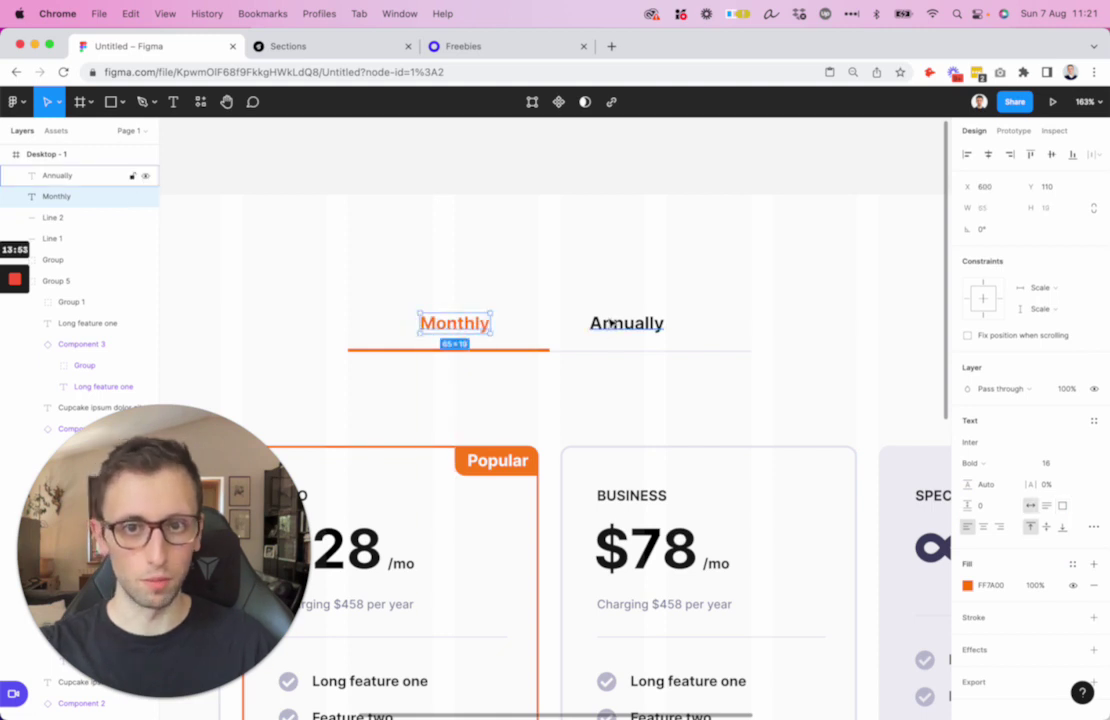
key("Left")
left_click_drag(610, 323, 668, 330)
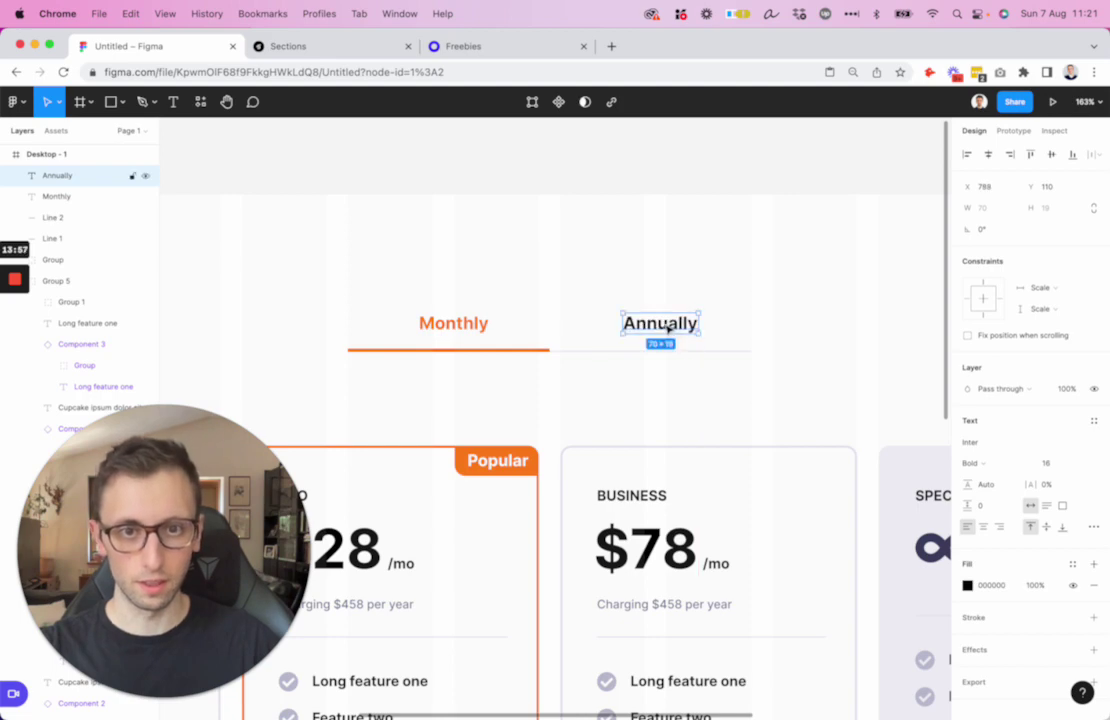
key("alt")
left_click(669, 253)
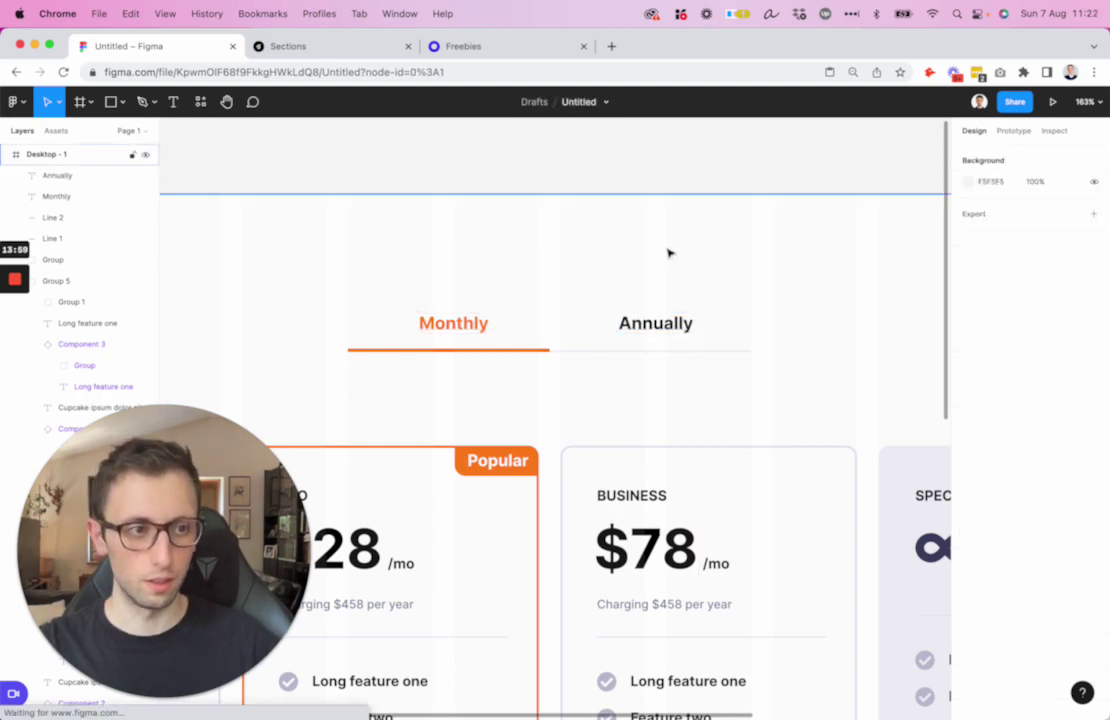
Select all pricing section layers and nudge them slightly down within the Desktop - 1 frame
scroll(669, 253, "down", 6)
scroll(669, 253, "up", 5)
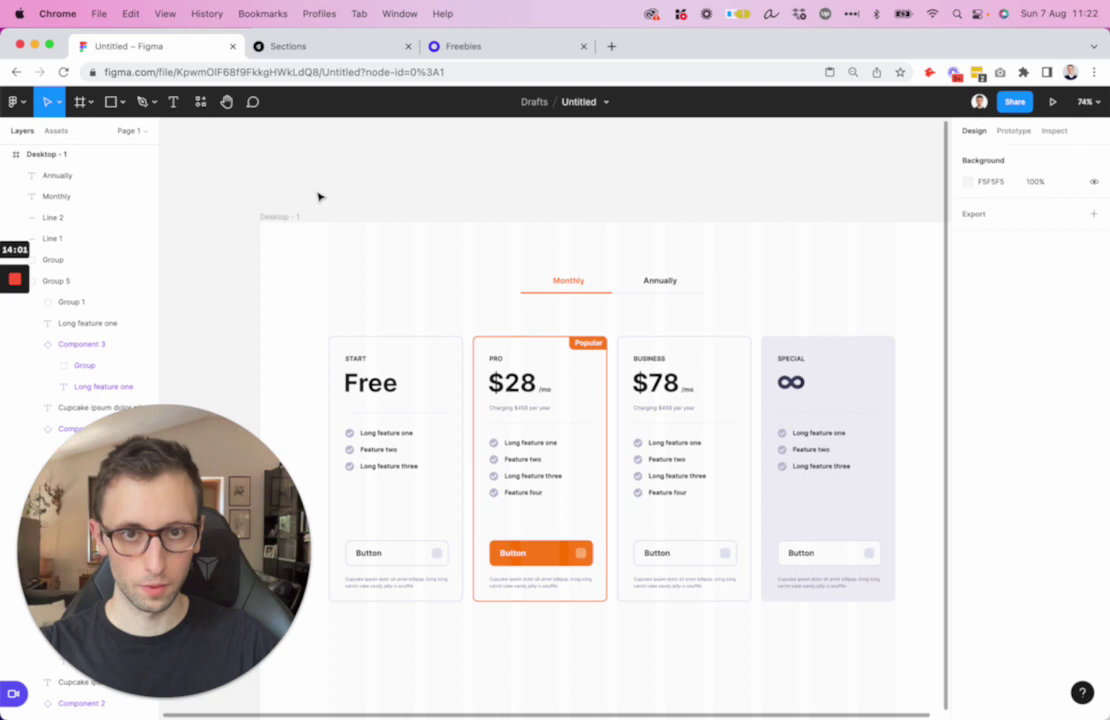
left_click(263, 220)
scroll(426, 344, "down", 3)
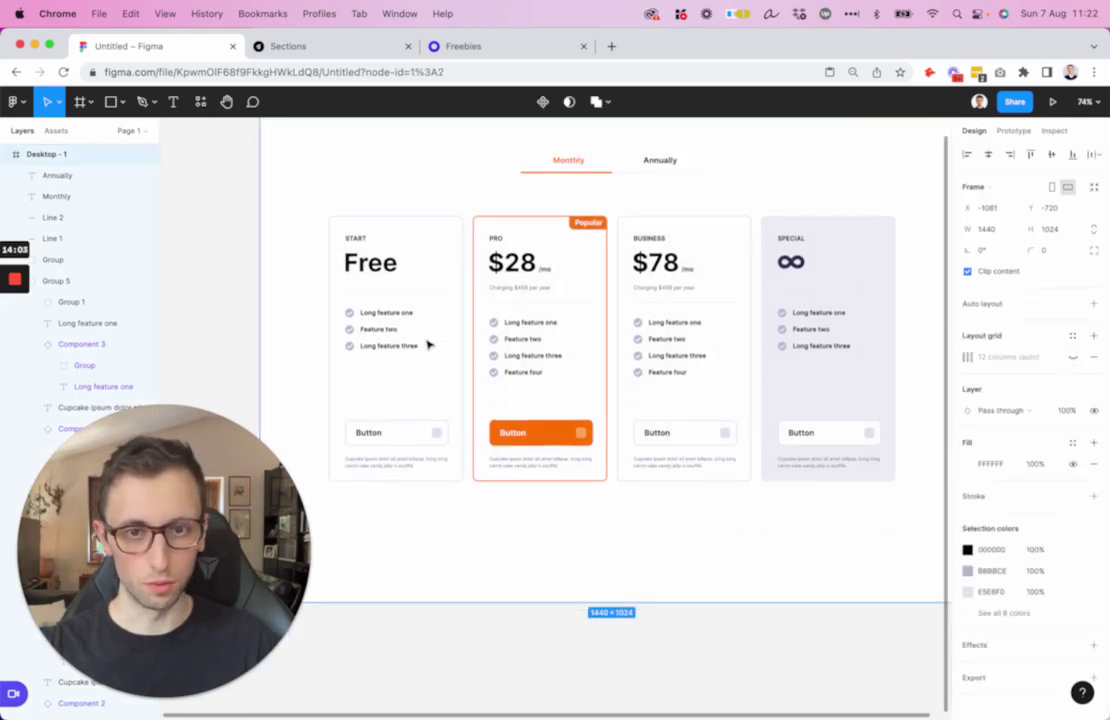
scroll(571, 567, "up", 2)
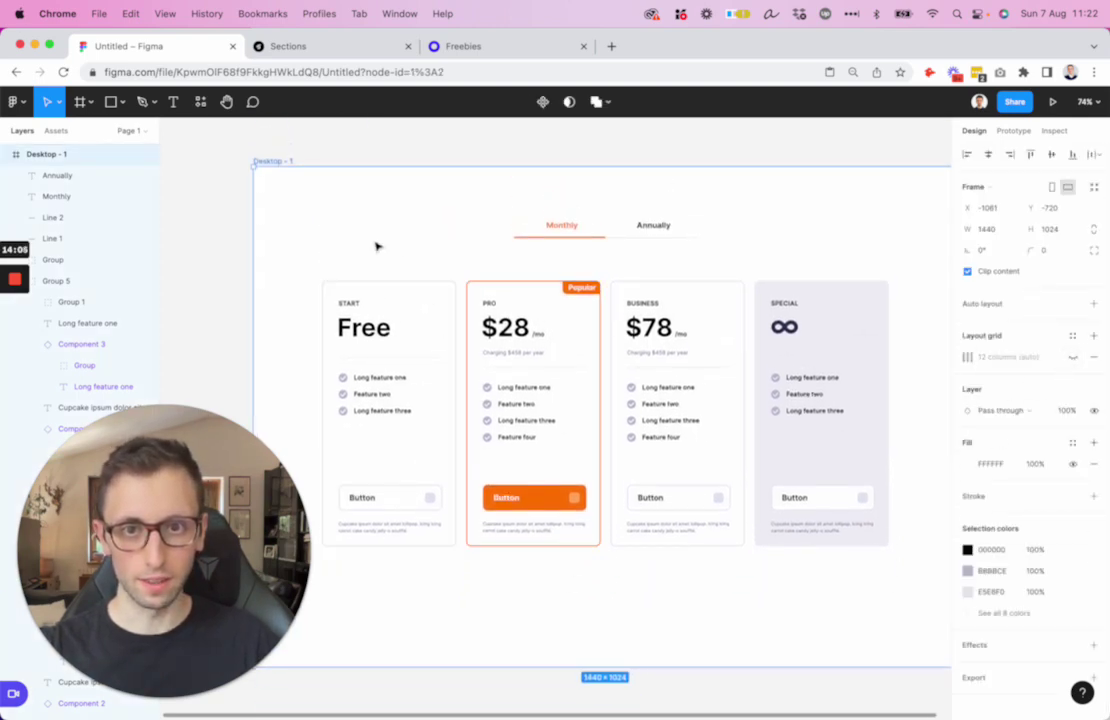
left_click_drag(285, 211, 826, 477)
key("ctrl+z")
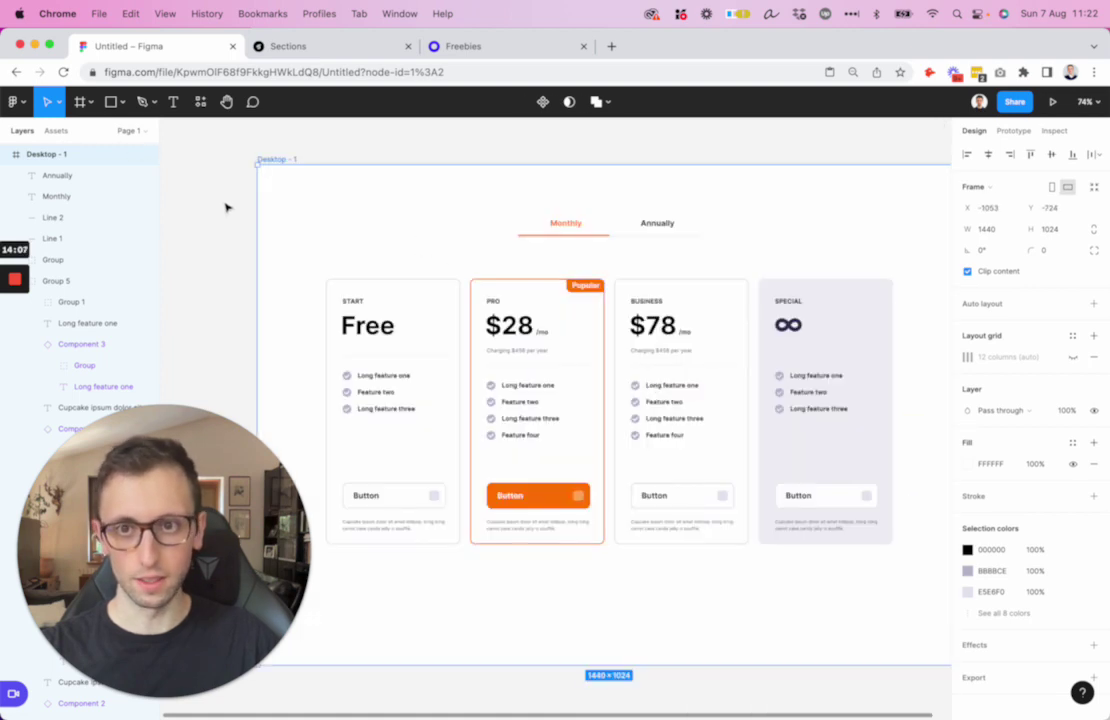
left_click_drag(225, 206, 947, 588)
key("shift+Down")
key("shift+Down")
key("shift+Down")
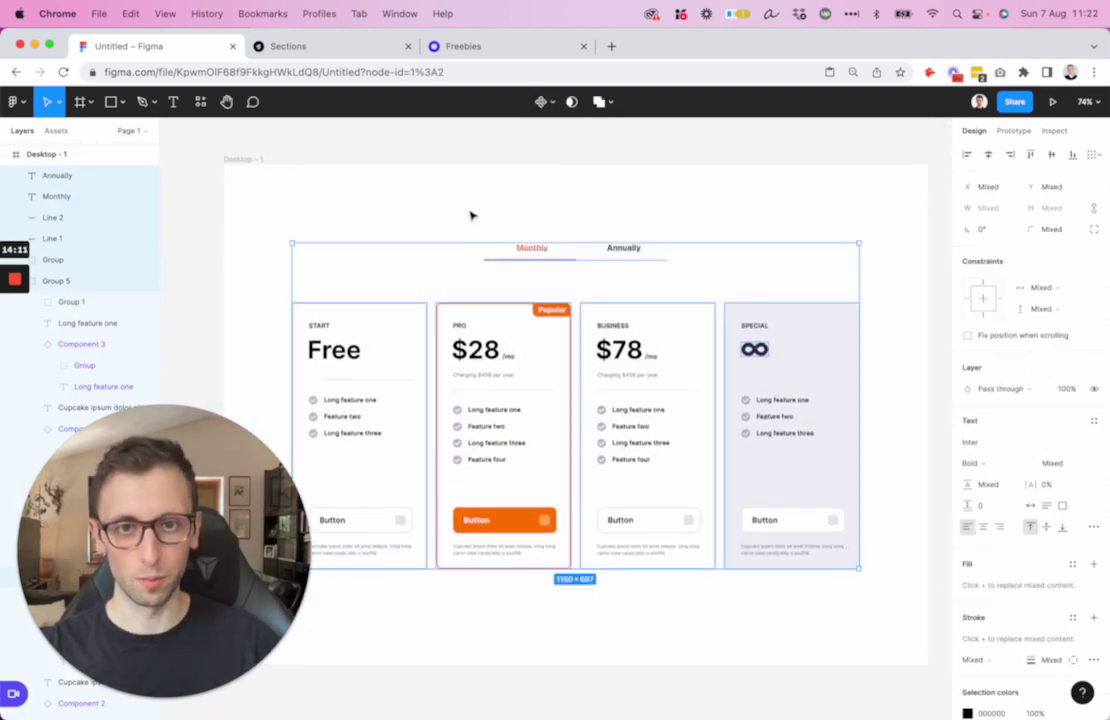
key("Escape")
Hide the interface with Ctrl+\ to preview the finished pricing section
key("super+backslash")
scroll(470, 215, "down", 3)
scroll(470, 215, "left", 3)
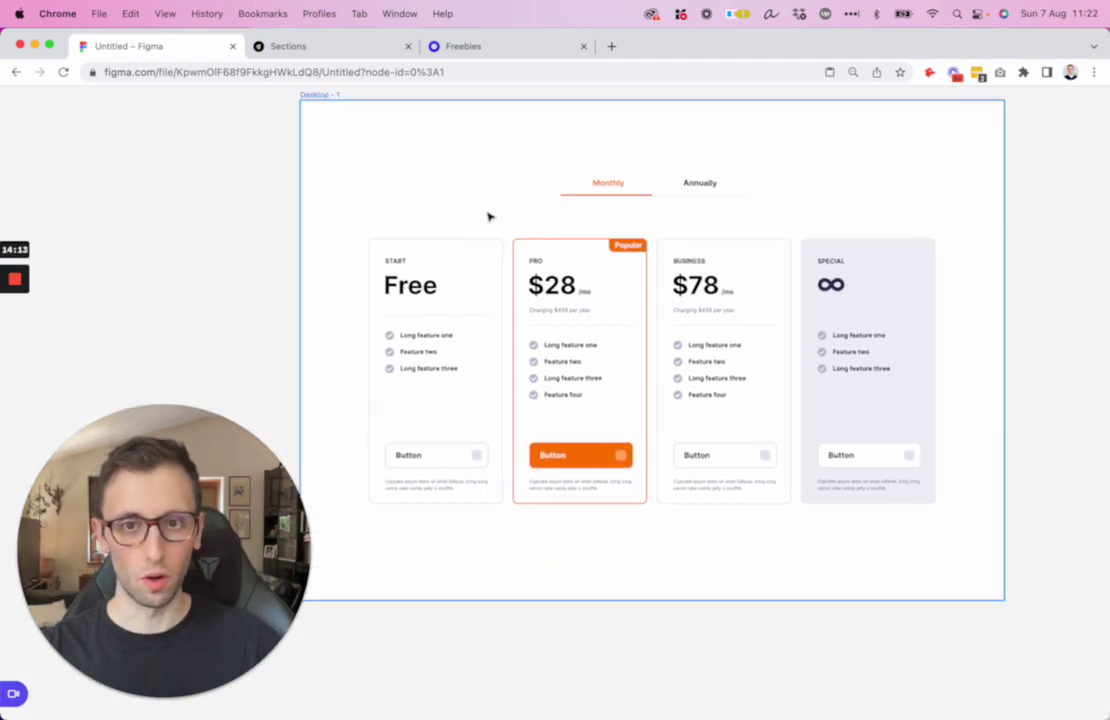
scroll(560, 240, "up", 2)
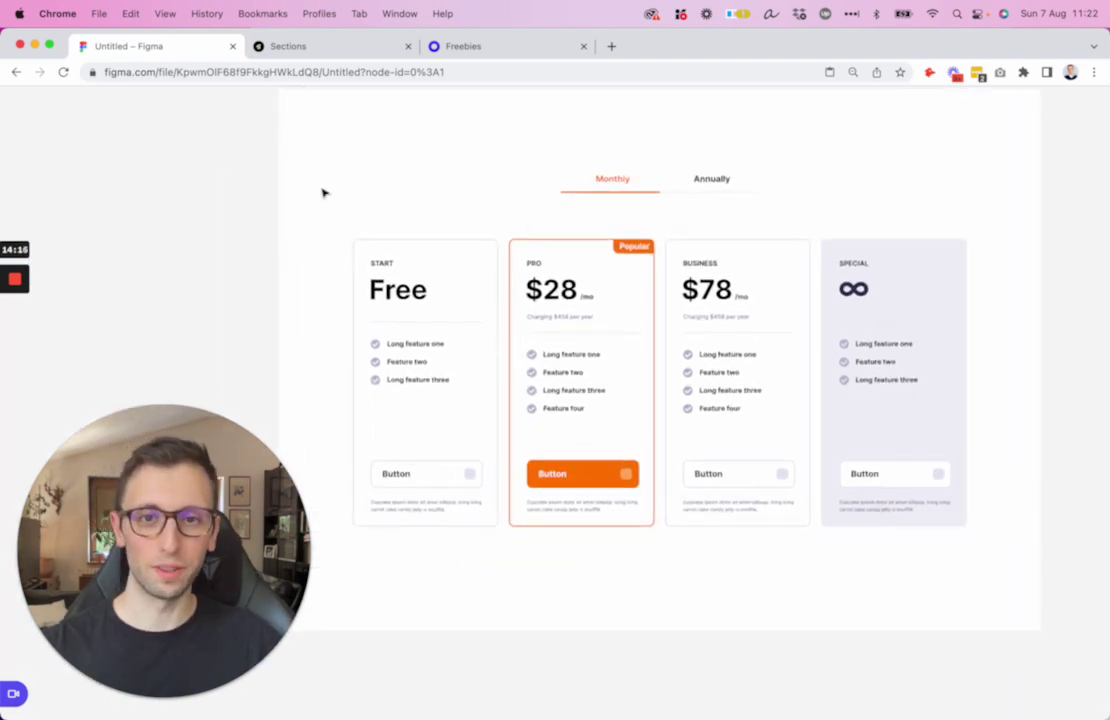